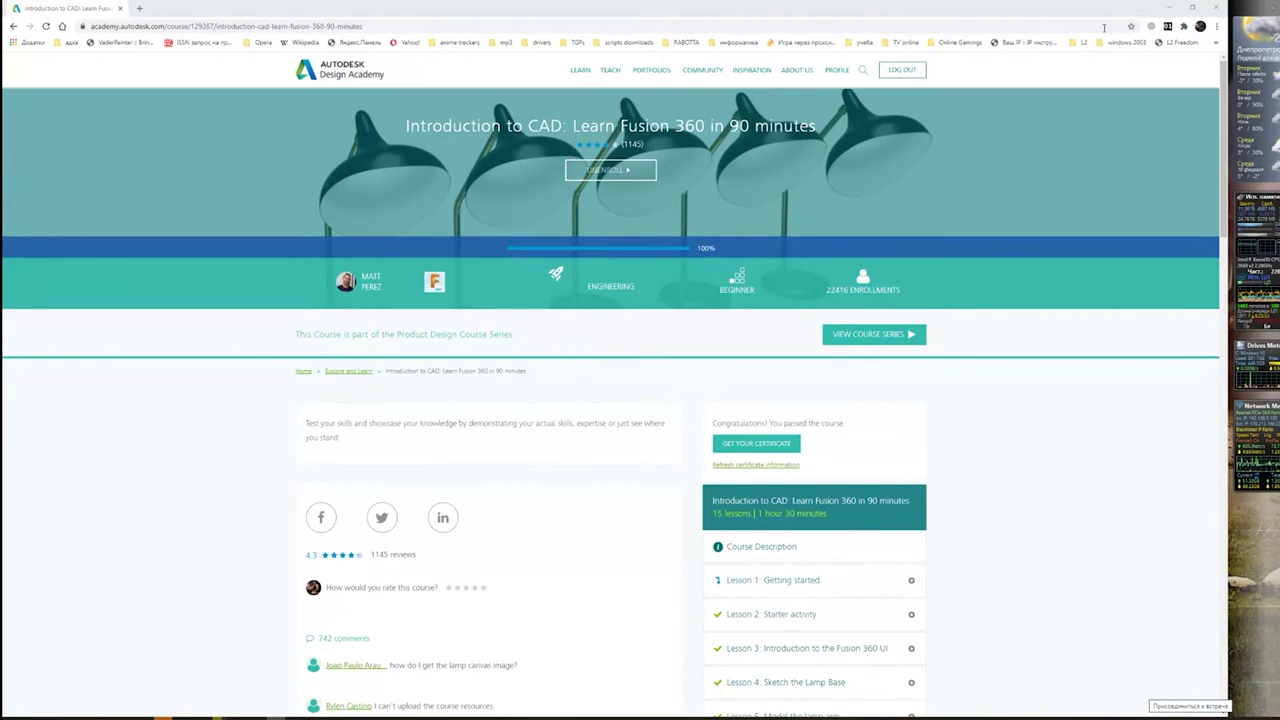
- Minimize the Design Academy course page in Chrome and bring the Fusion 360 window to the front
click(1168, 7)
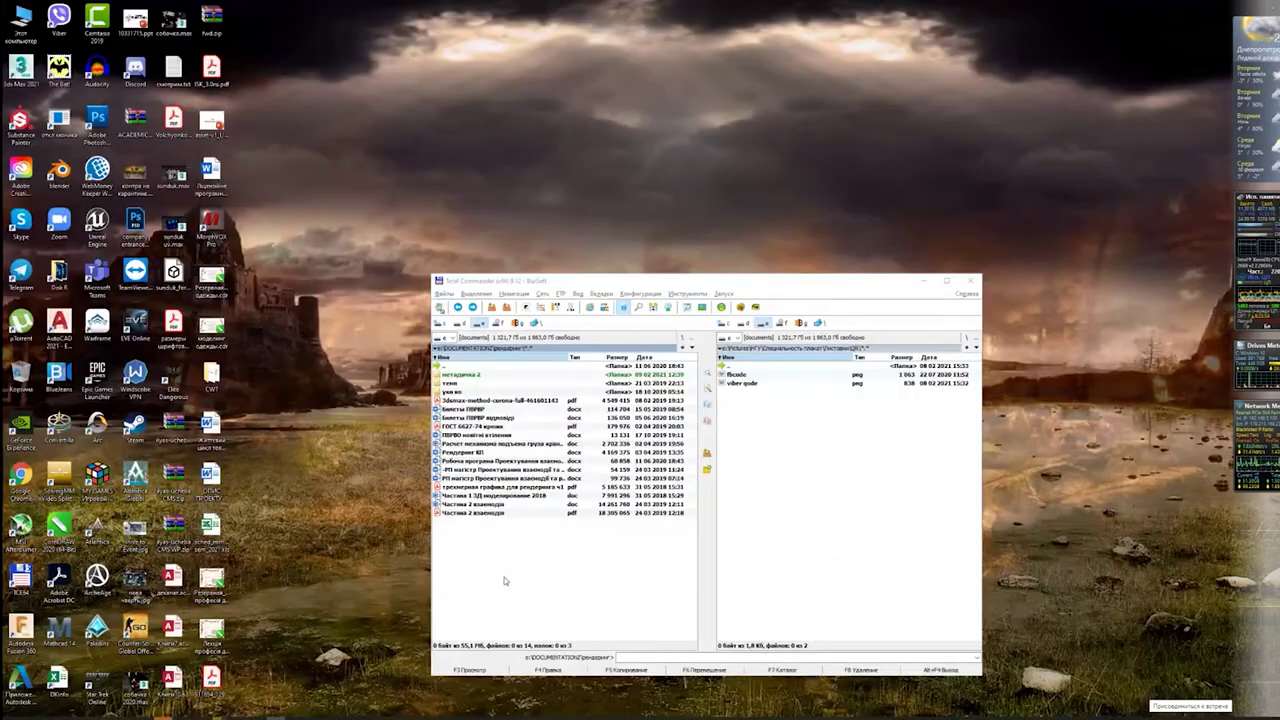
click(247, 710)
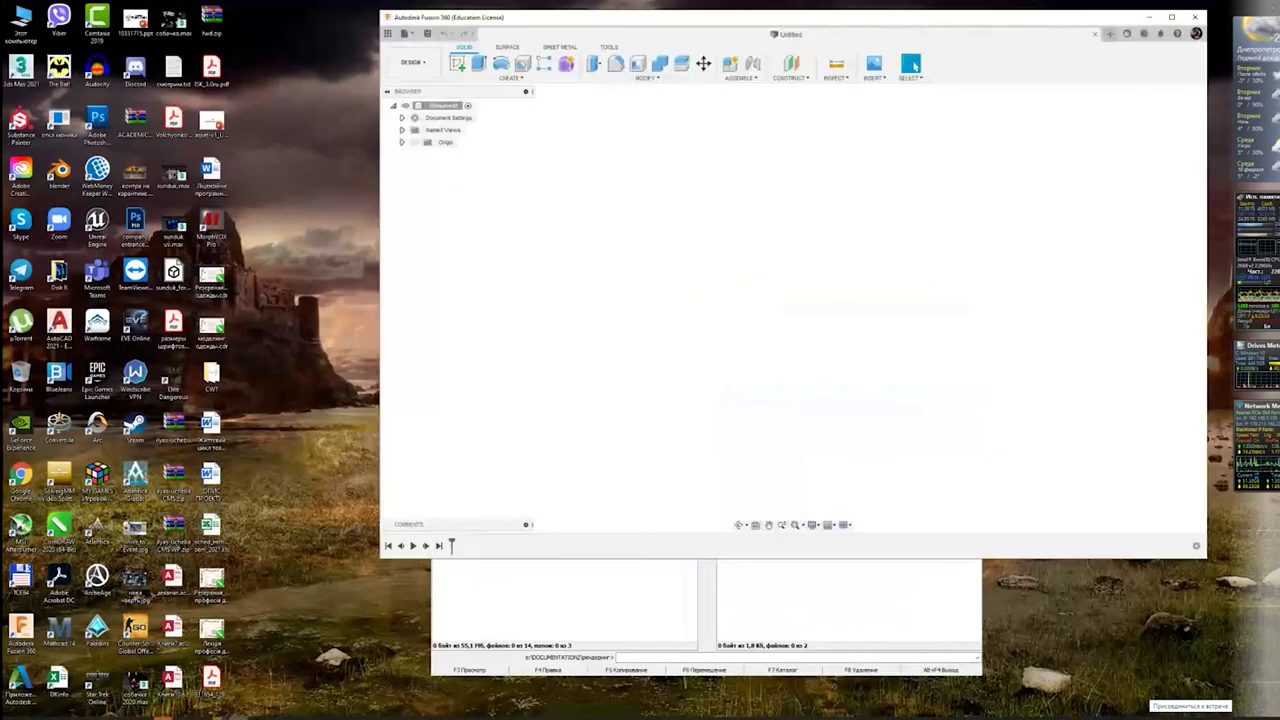
- Maximize the Fusion 360 window that holds the empty Untitled design
click(1172, 18)
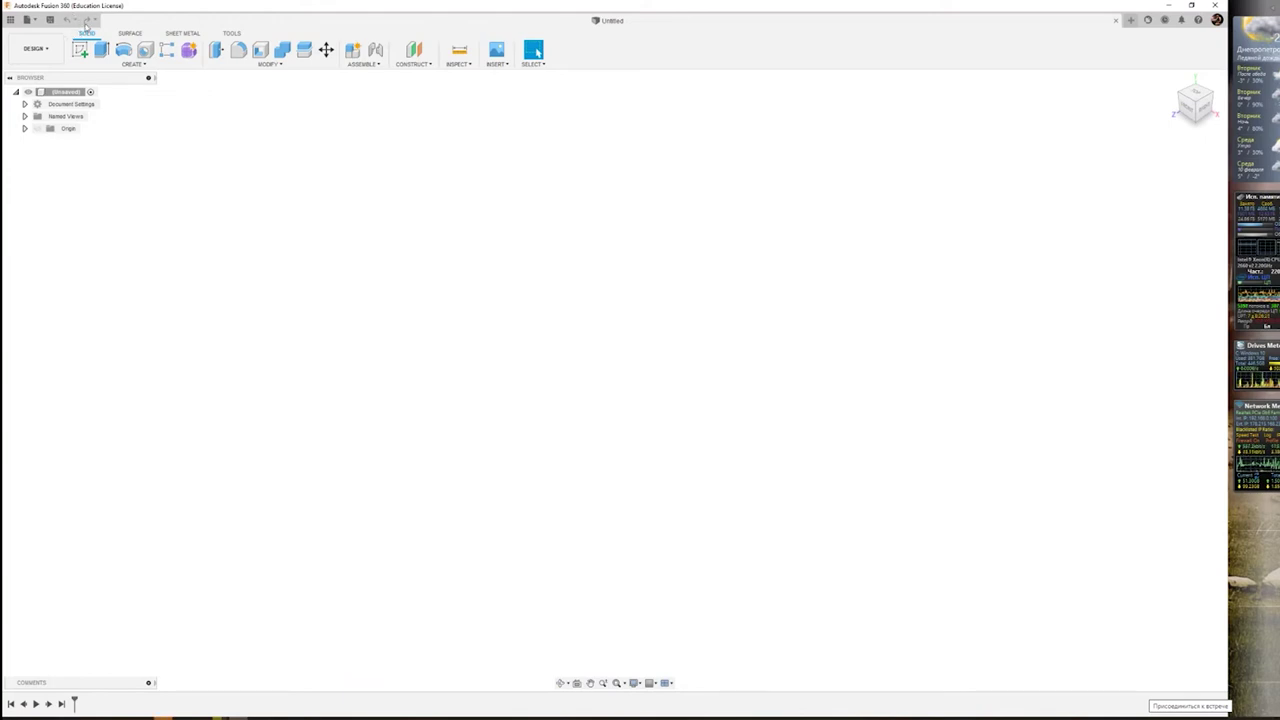
click(10, 19)
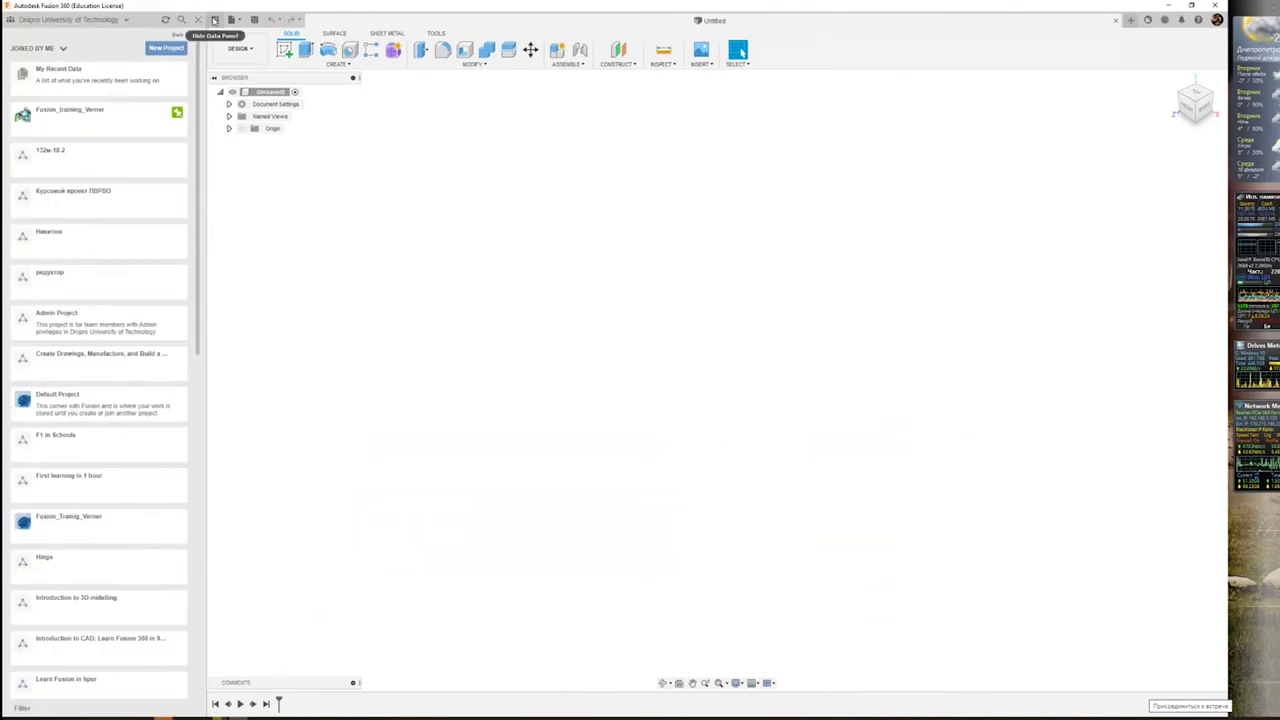
click(213, 20)
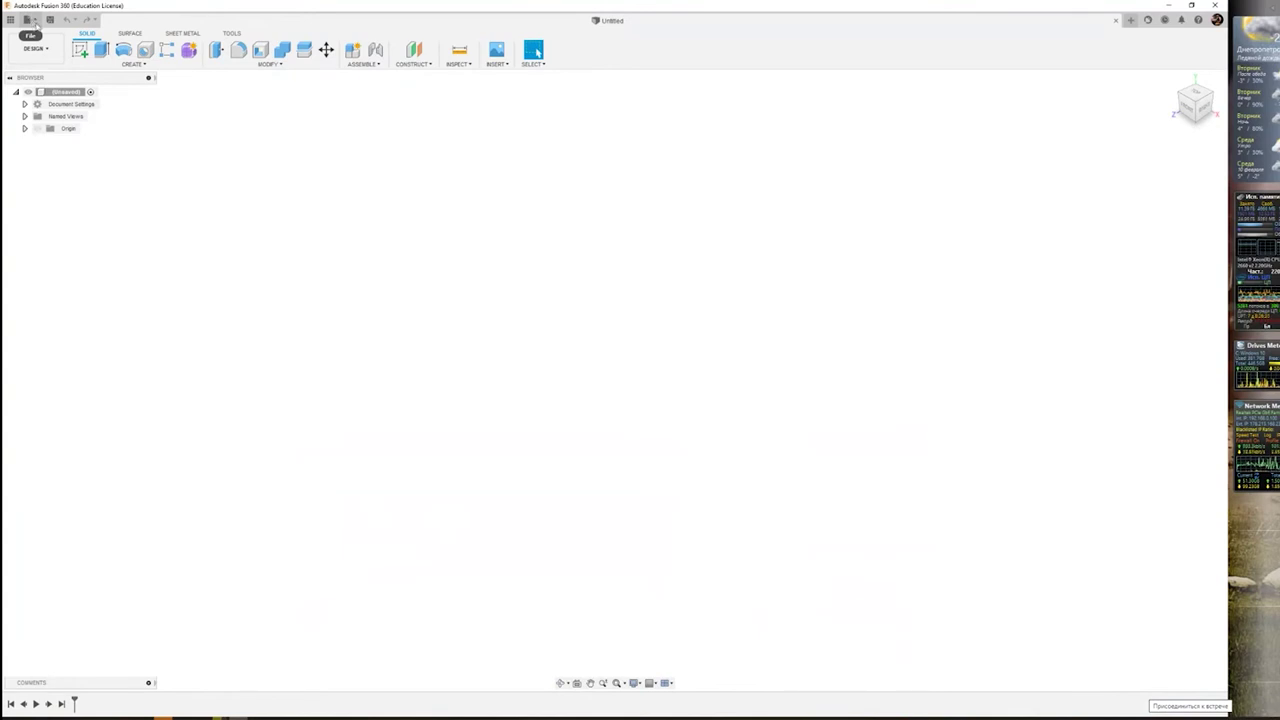
click(33, 20)
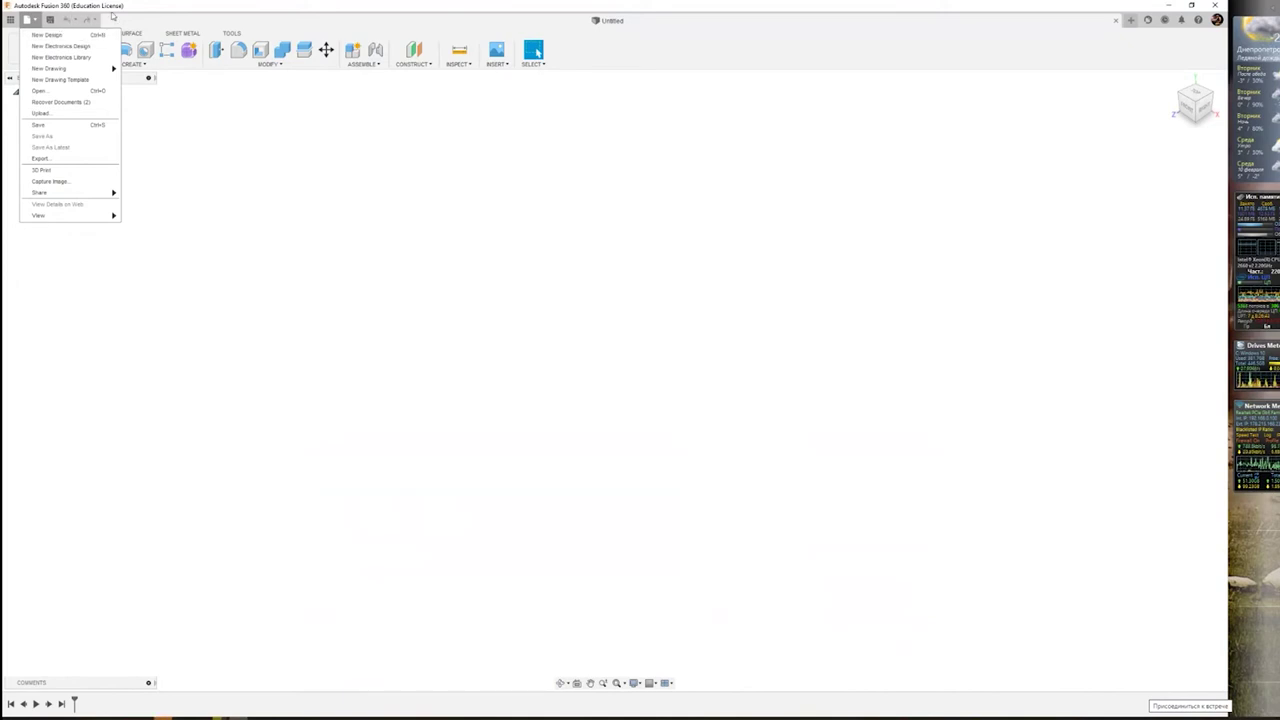
click(35, 22)
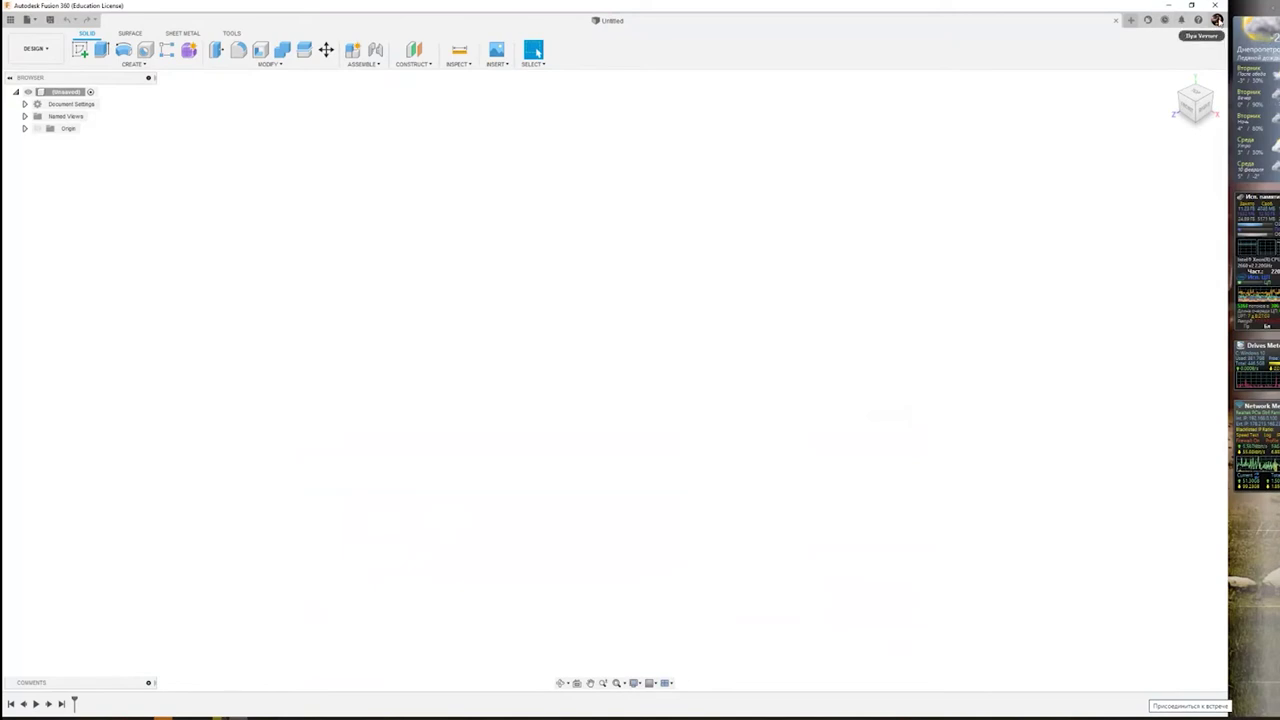
click(1216, 20)
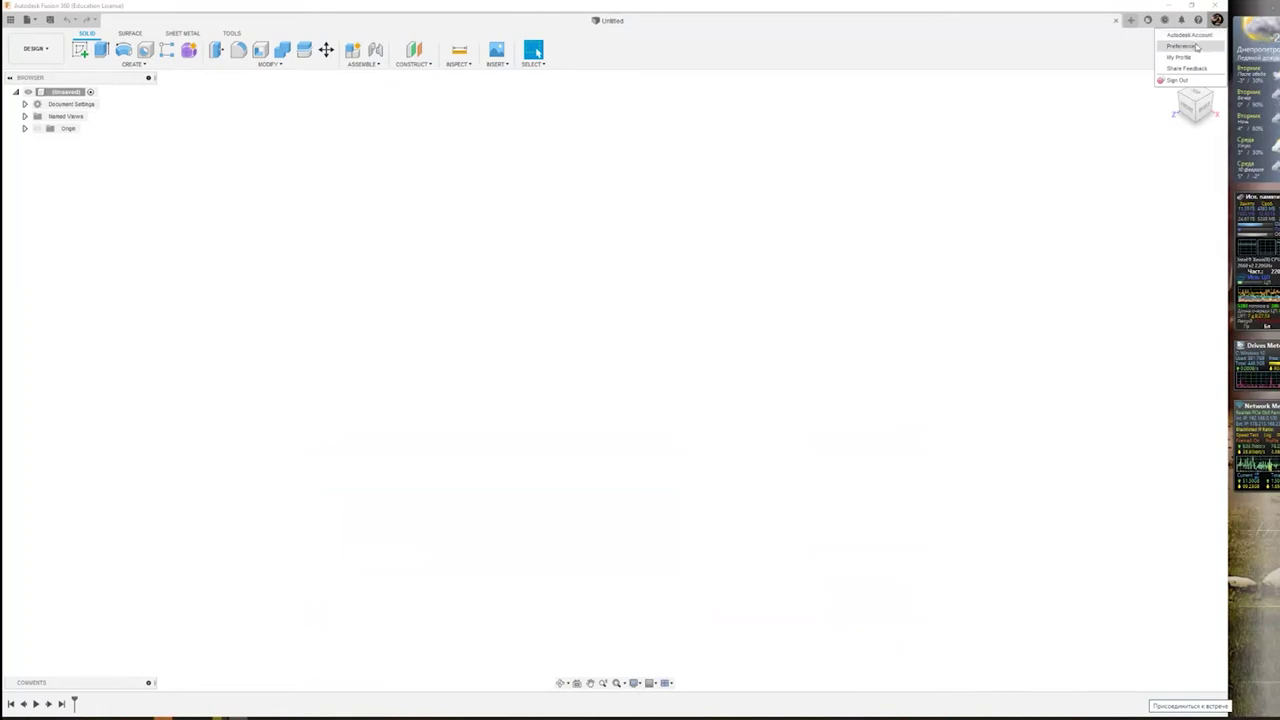
click(1184, 48)
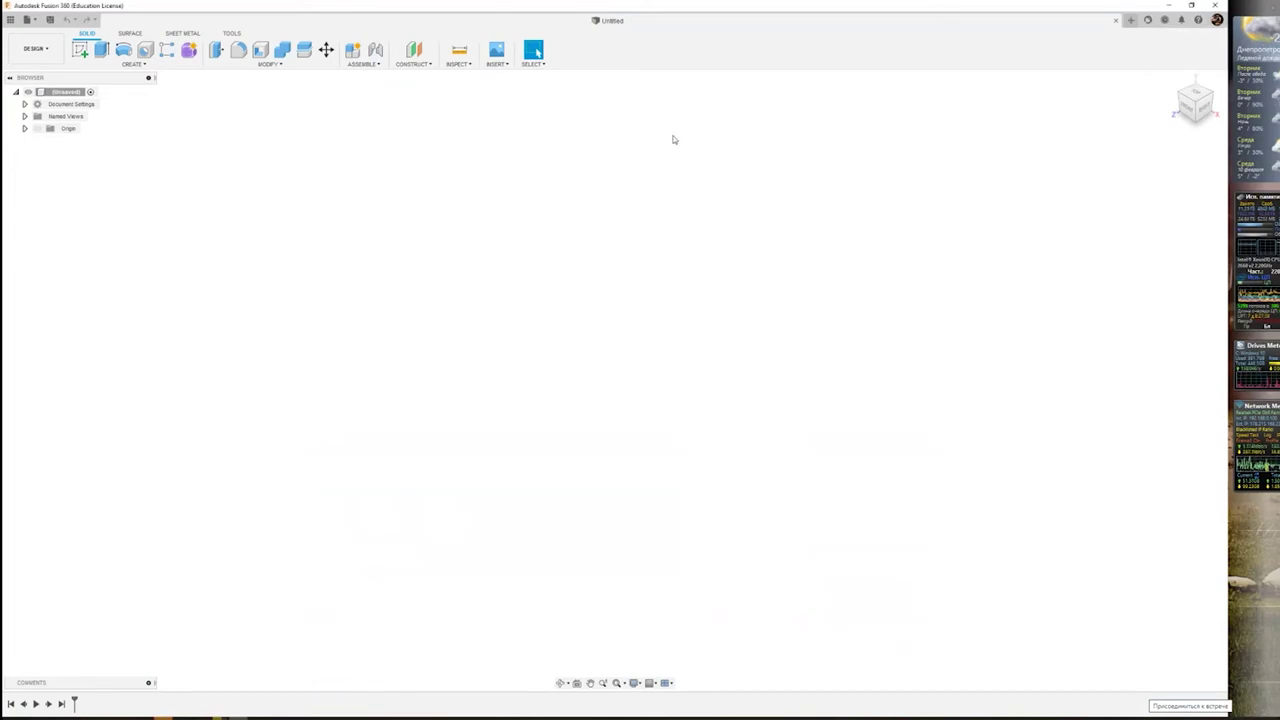
drag(609, 209, 643, 159)
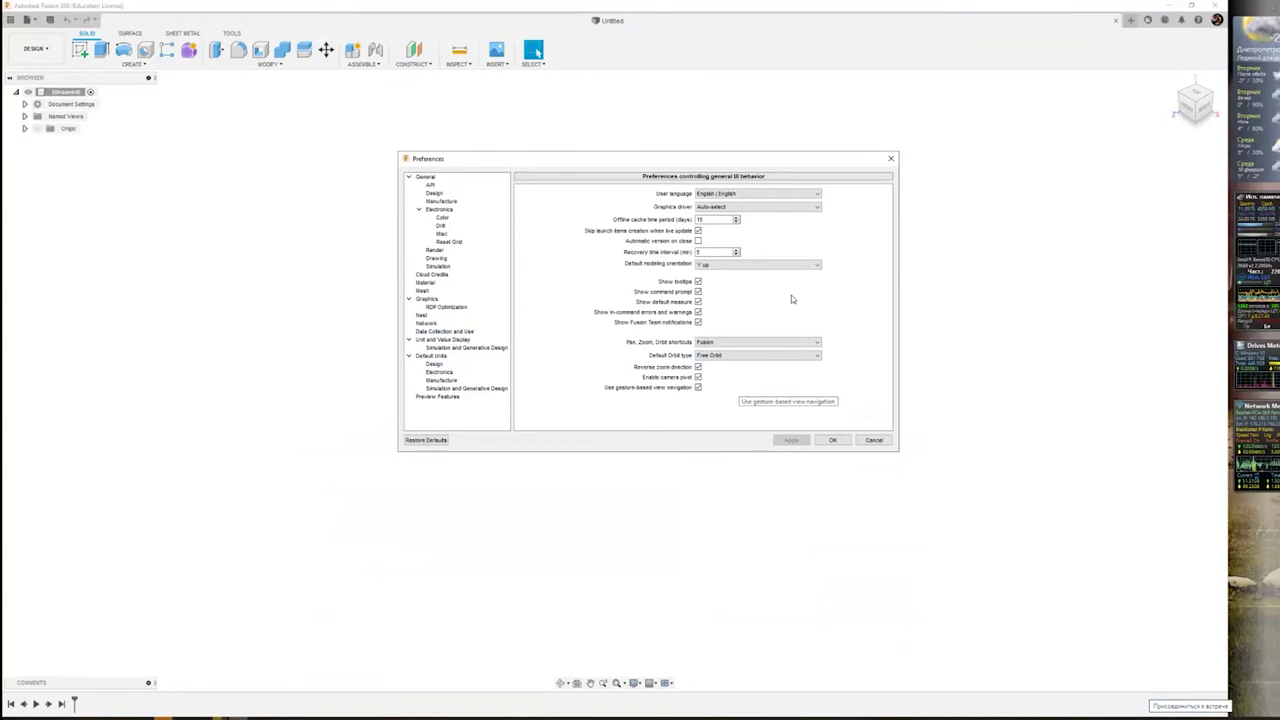
mouse_move(780, 160)
mouse_down()
mouse_move(810, 134)
mouse_move(755, 189)
mouse_up()
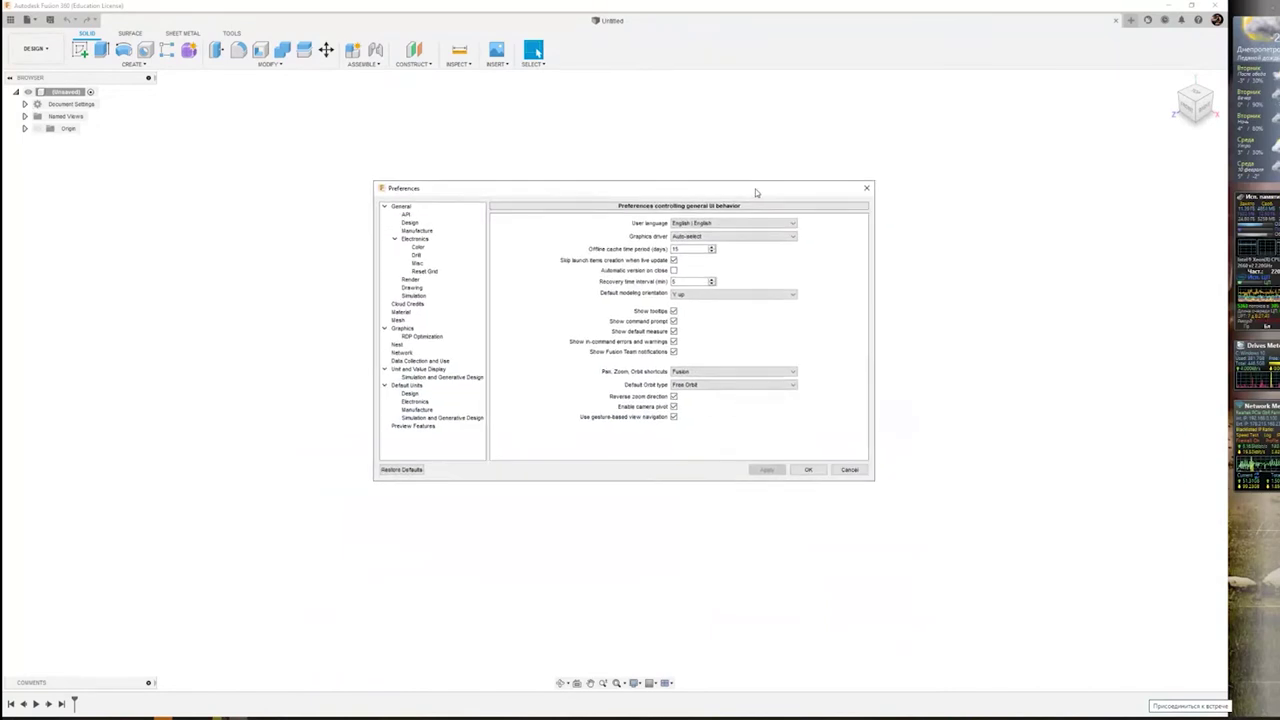
click(808, 470)
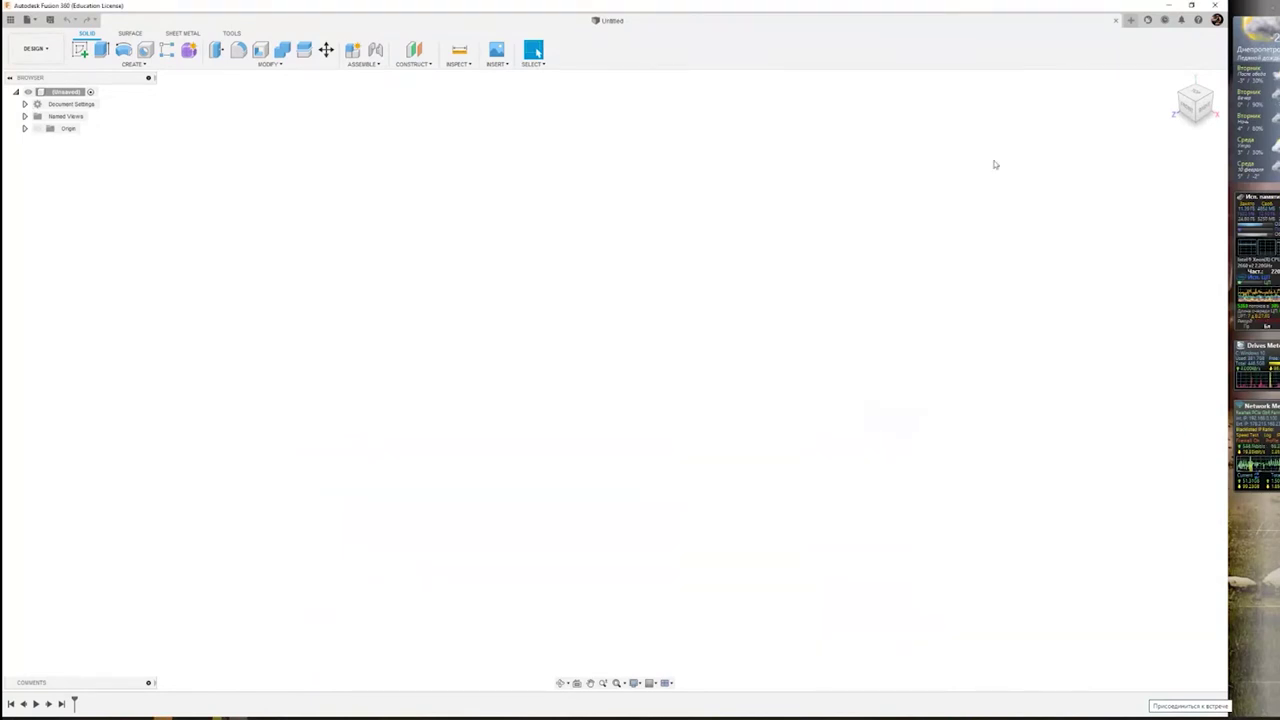
click(1198, 20)
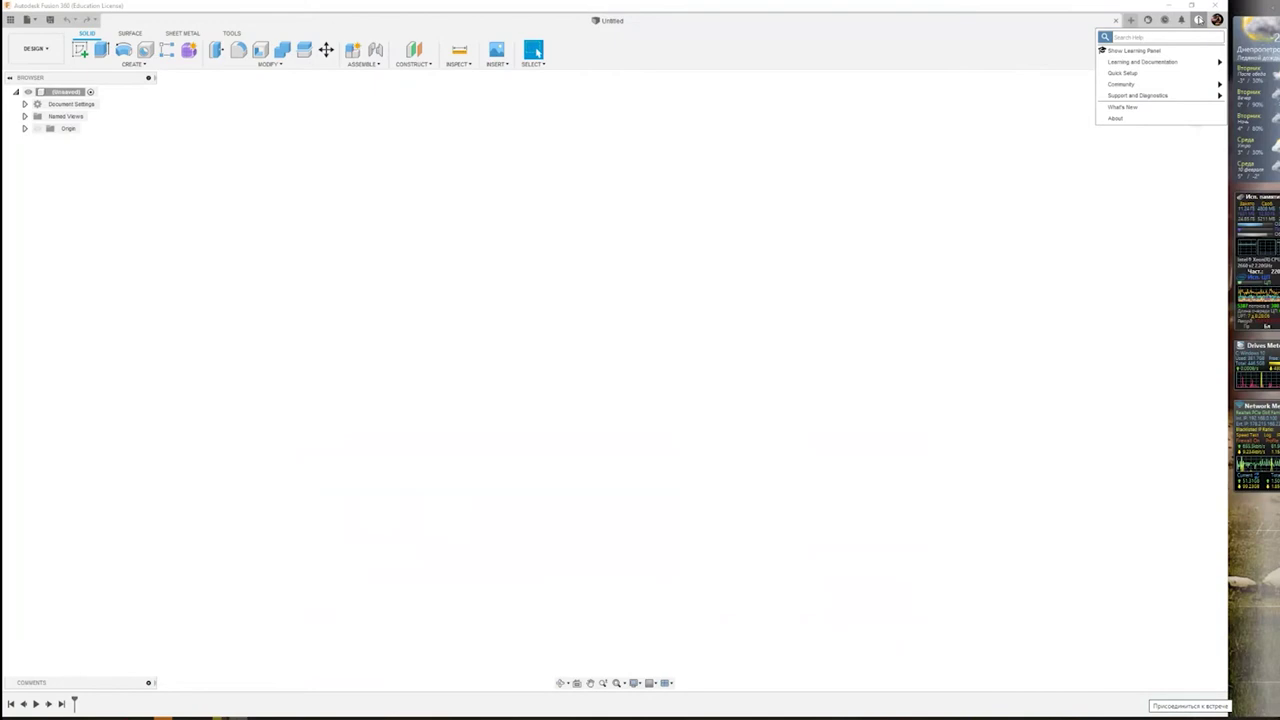
click(1198, 20)
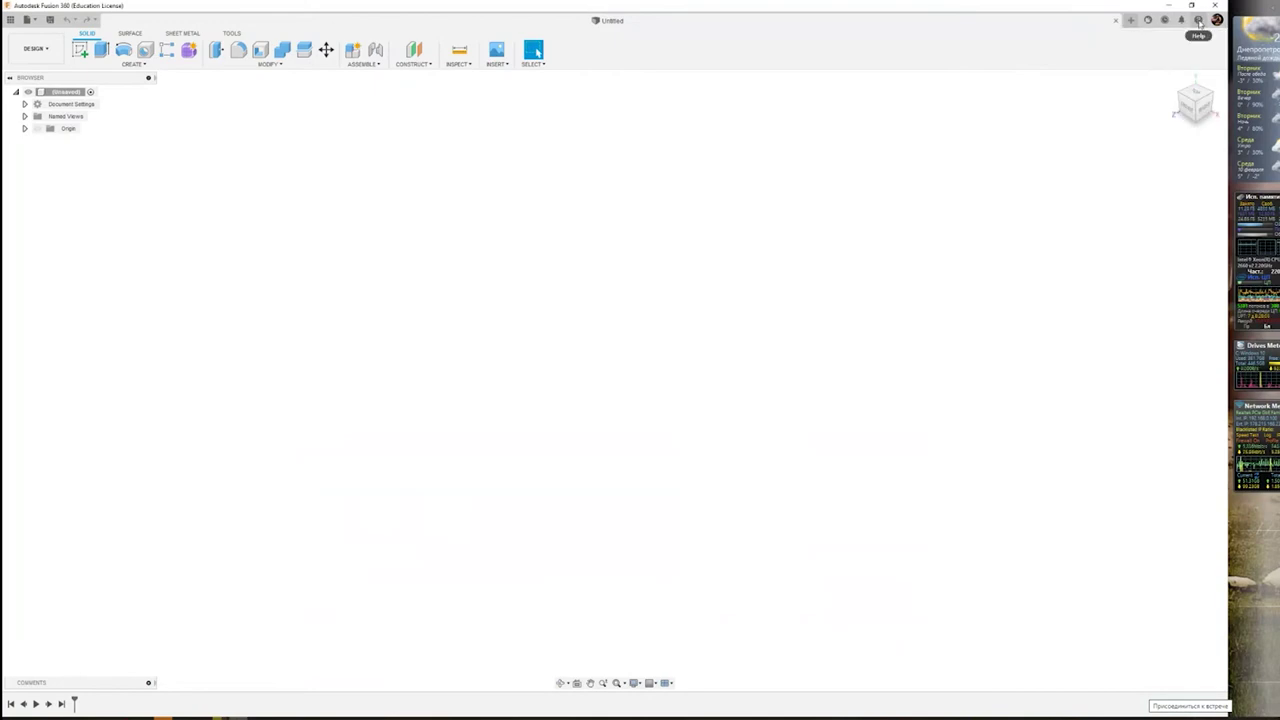
click(1199, 22)
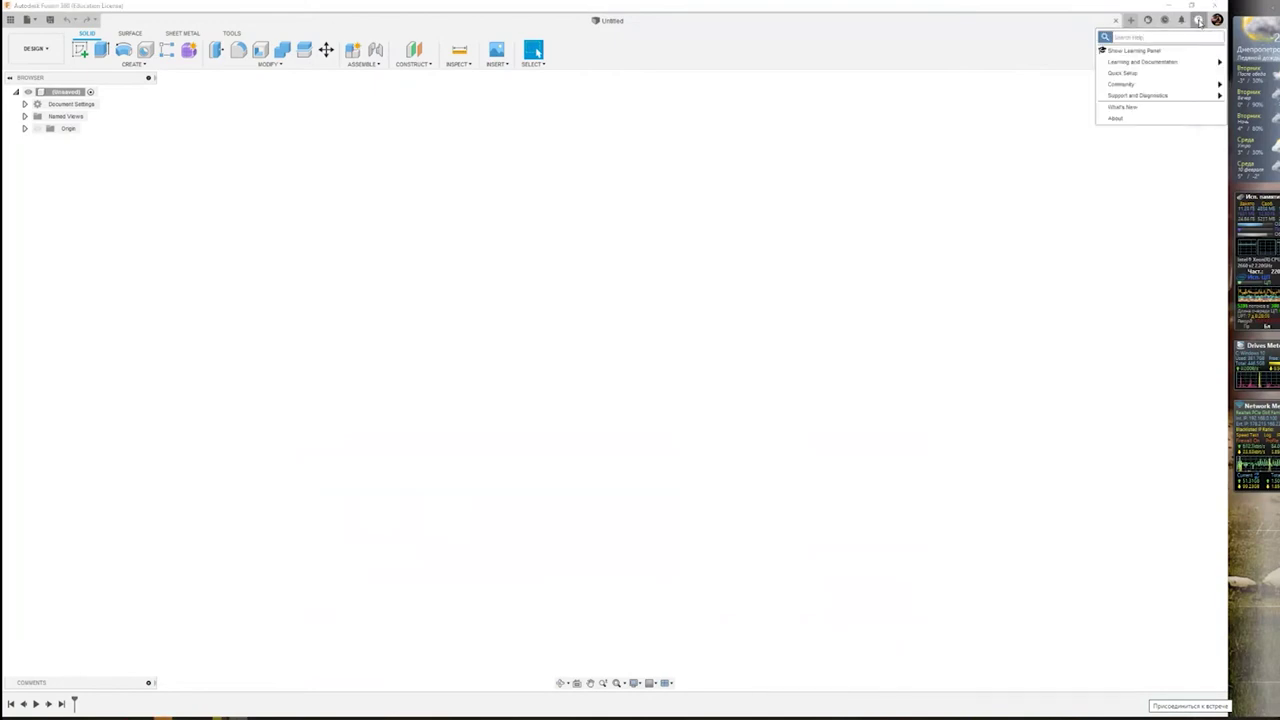
click(1199, 21)
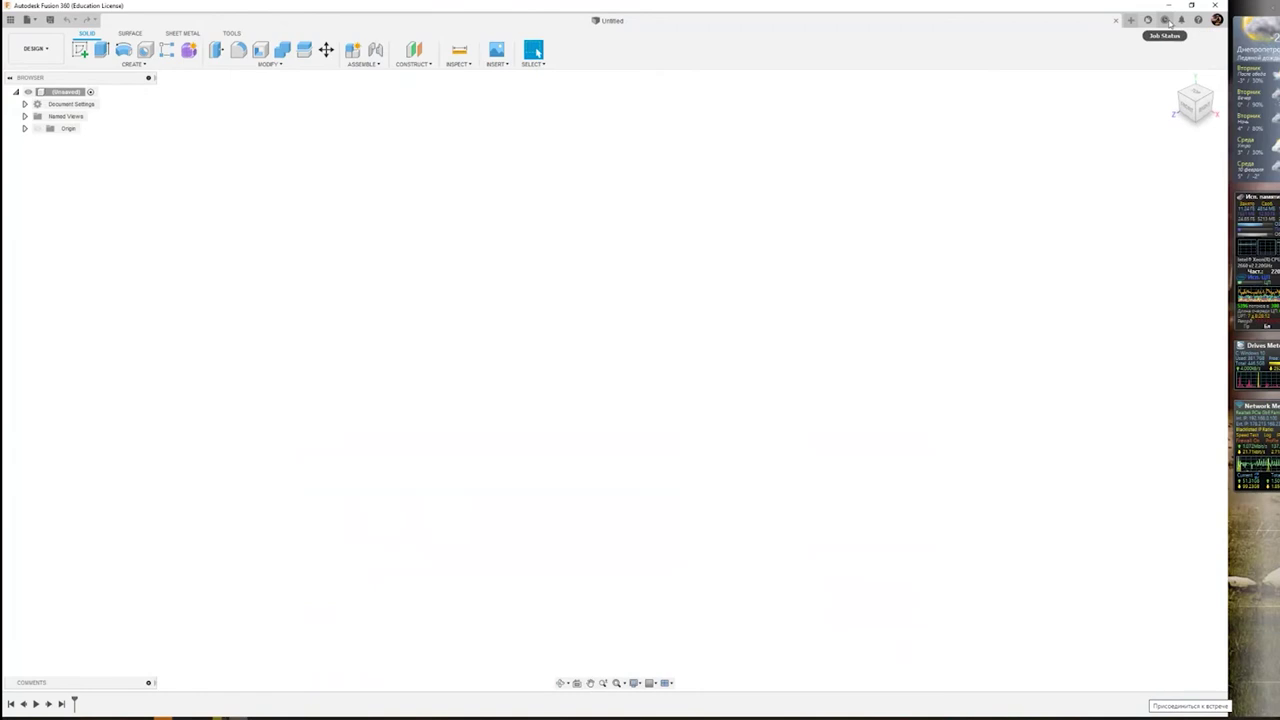
click(1164, 21)
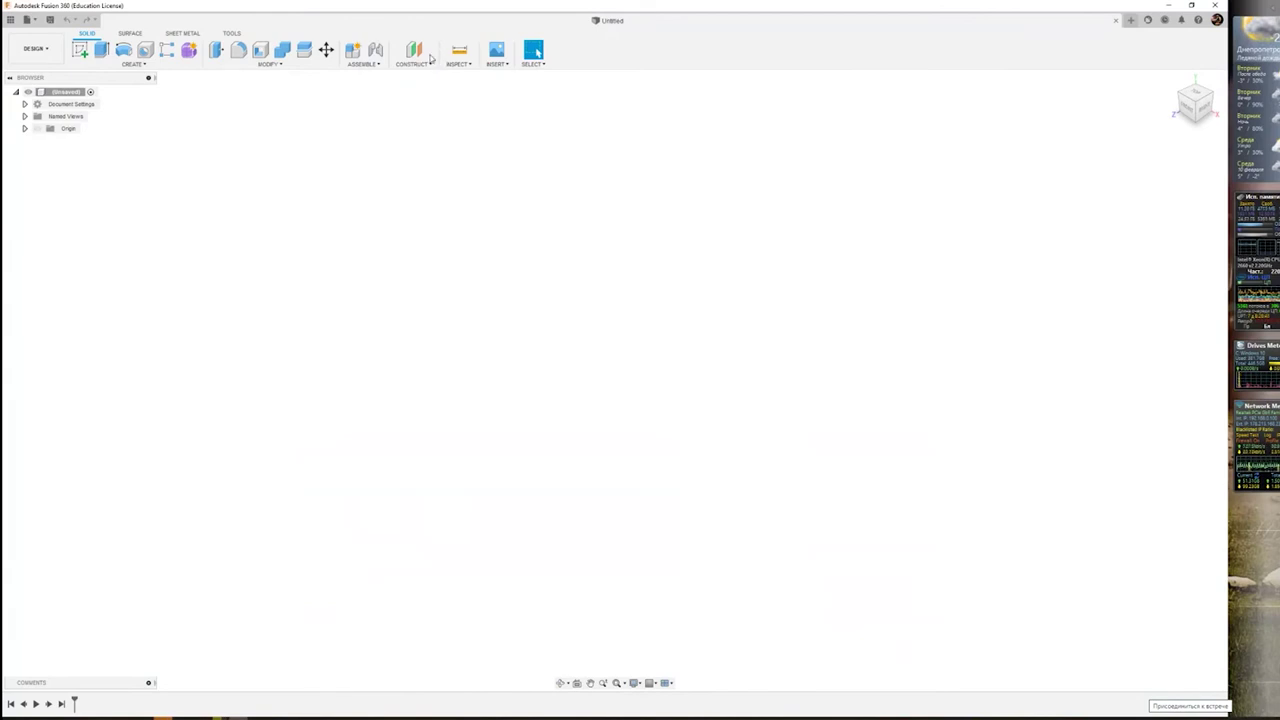
click(57, 57)
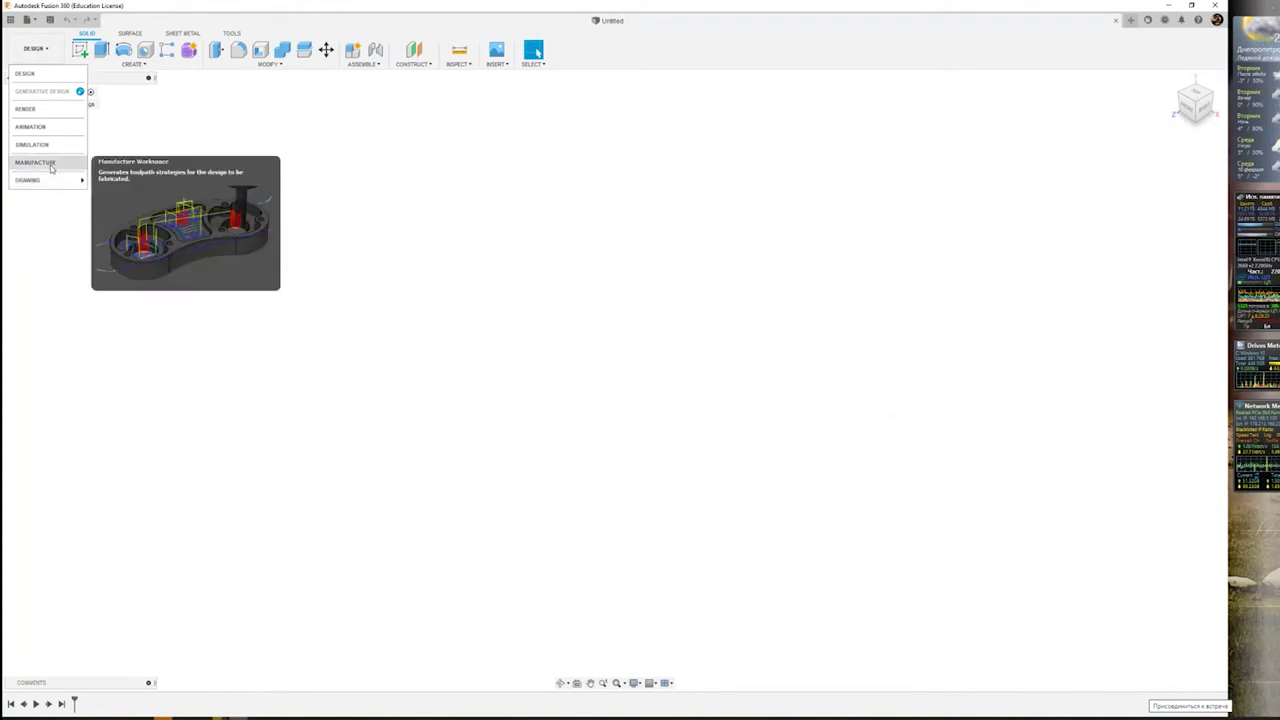
click(60, 112)
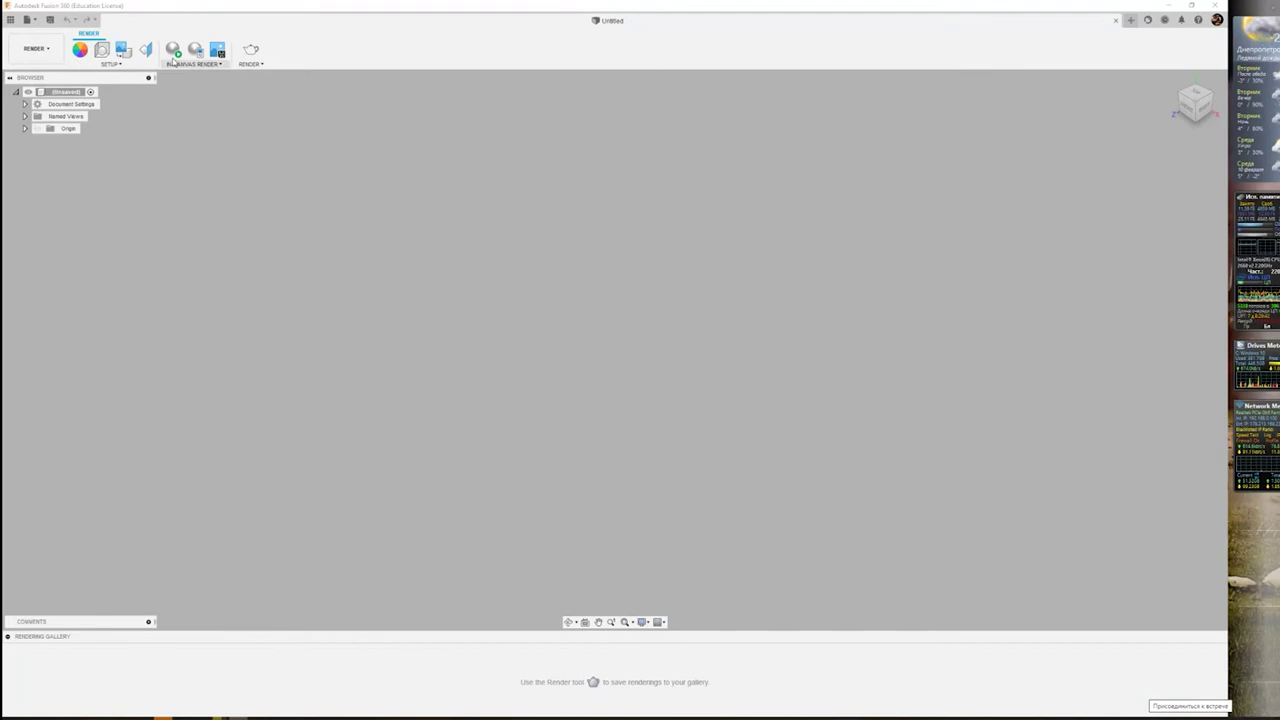
click(54, 60)
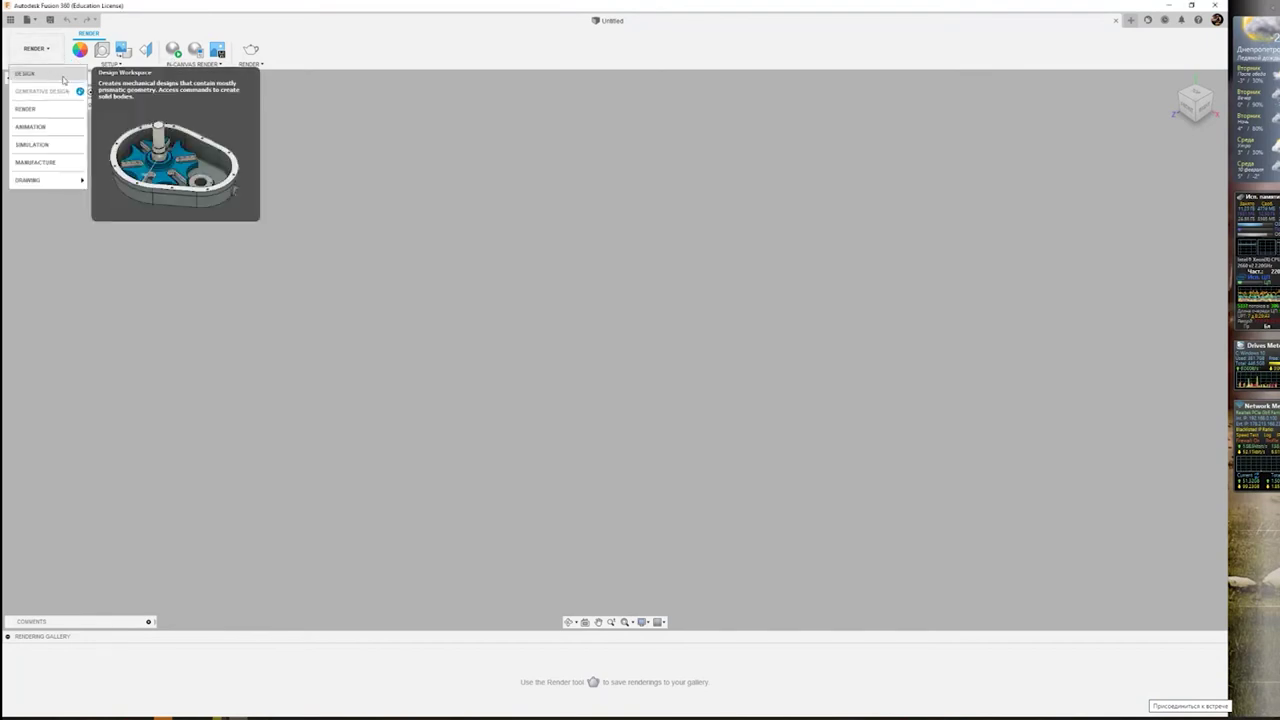
click(25, 73)
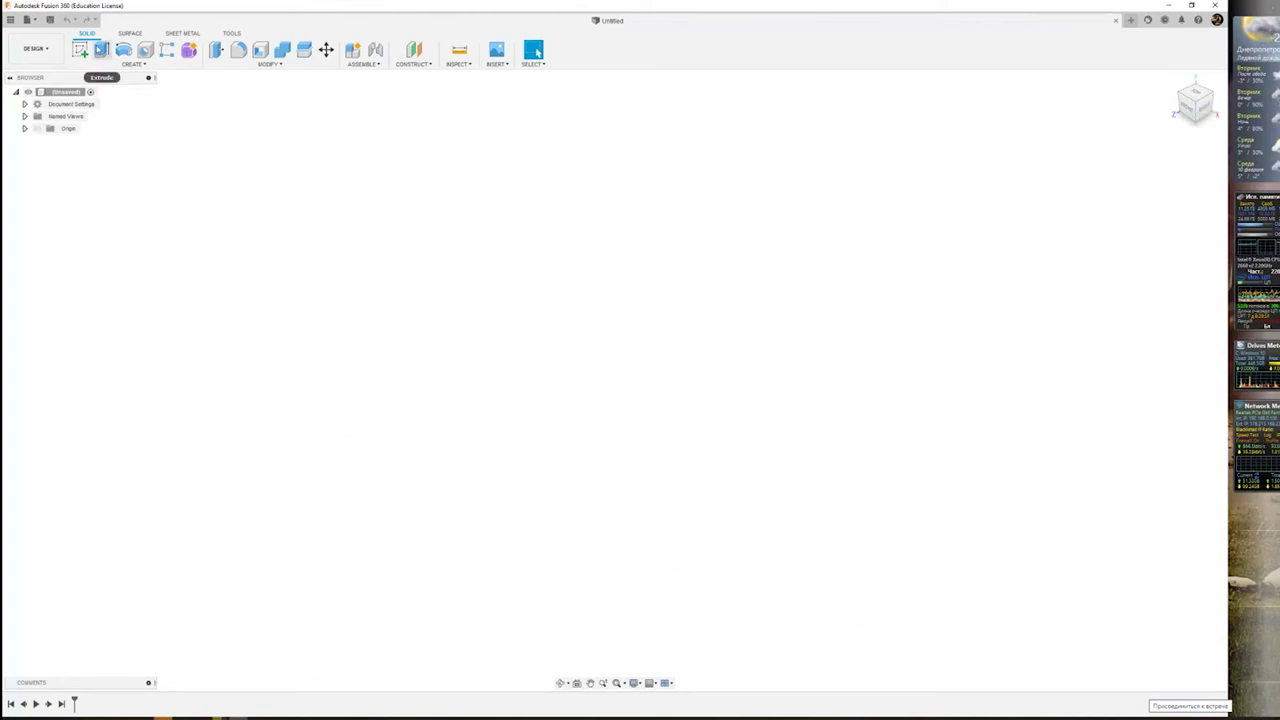
- Create a box at the origin with a 15 by 27 mm footprint and about 19.5 mm height
click(136, 65)
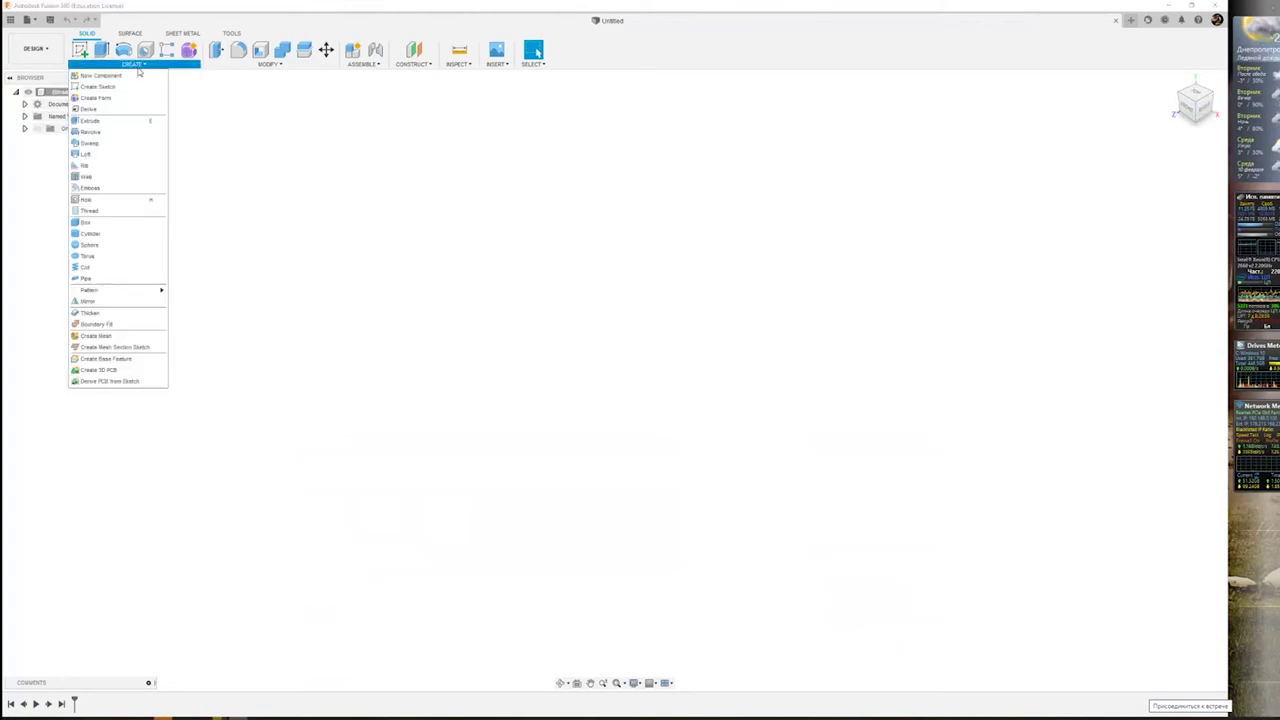
click(129, 236)
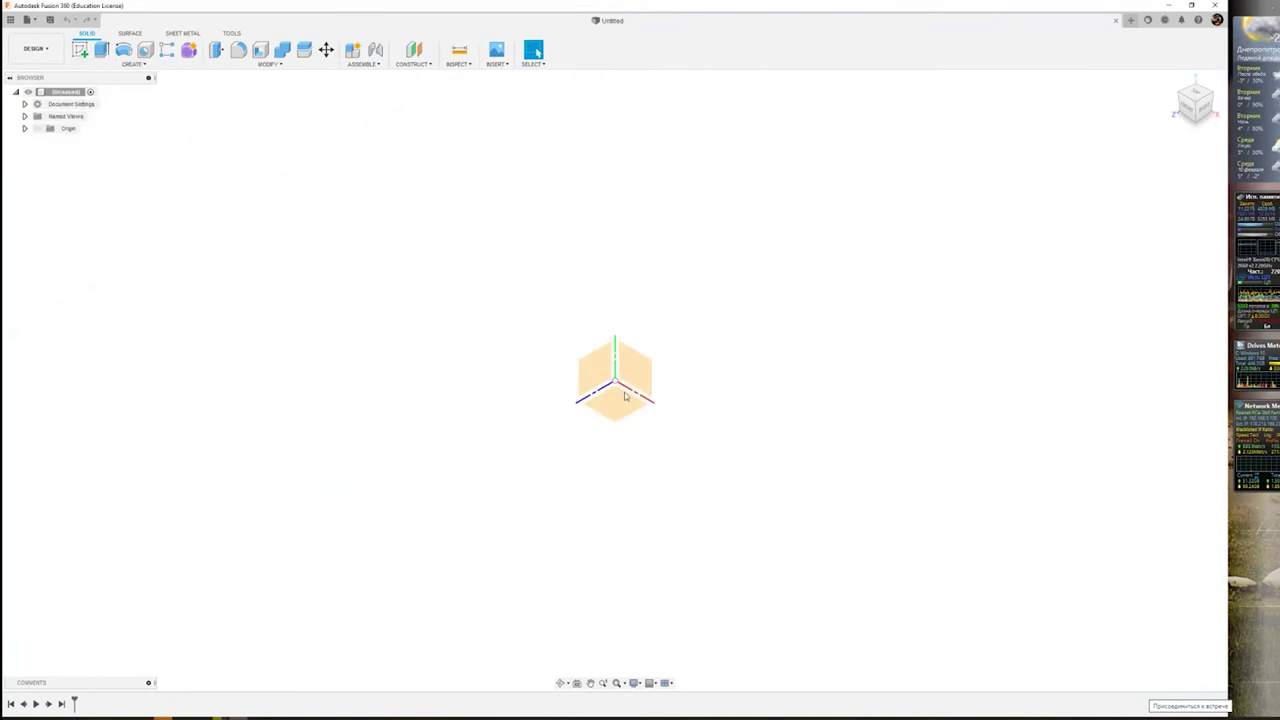
click(625, 397)
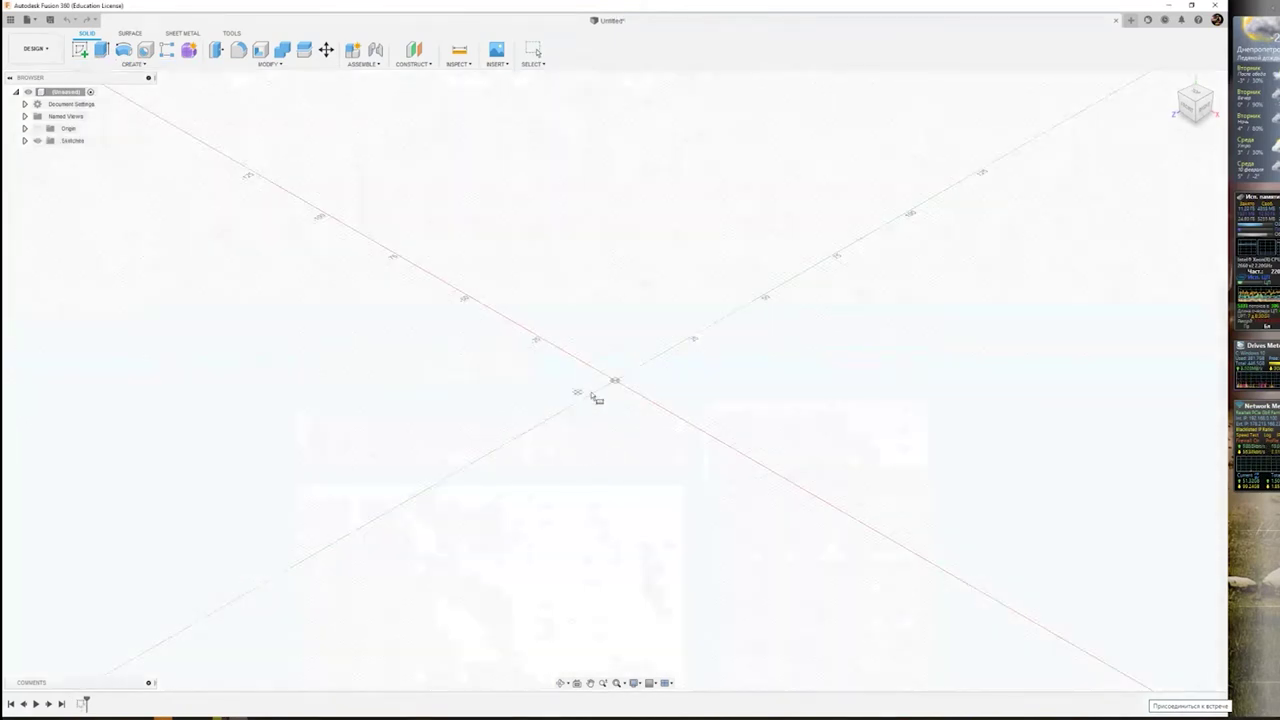
click(593, 395)
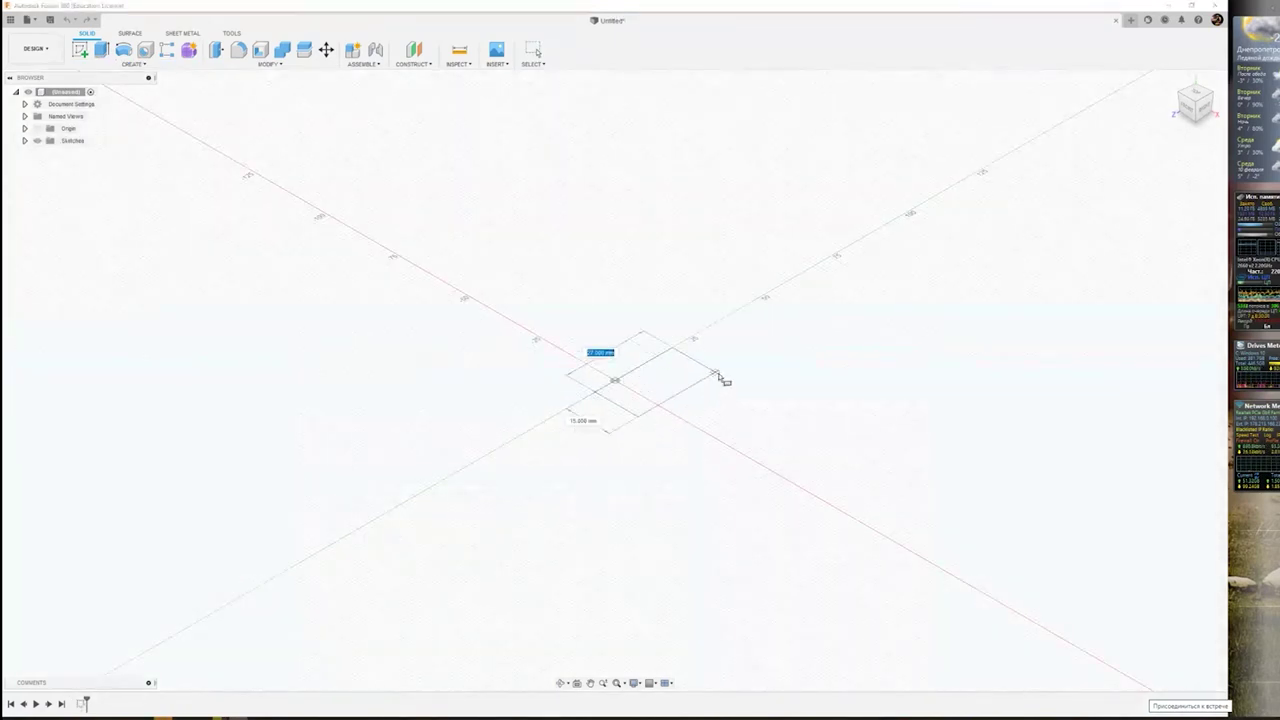
click(718, 374)
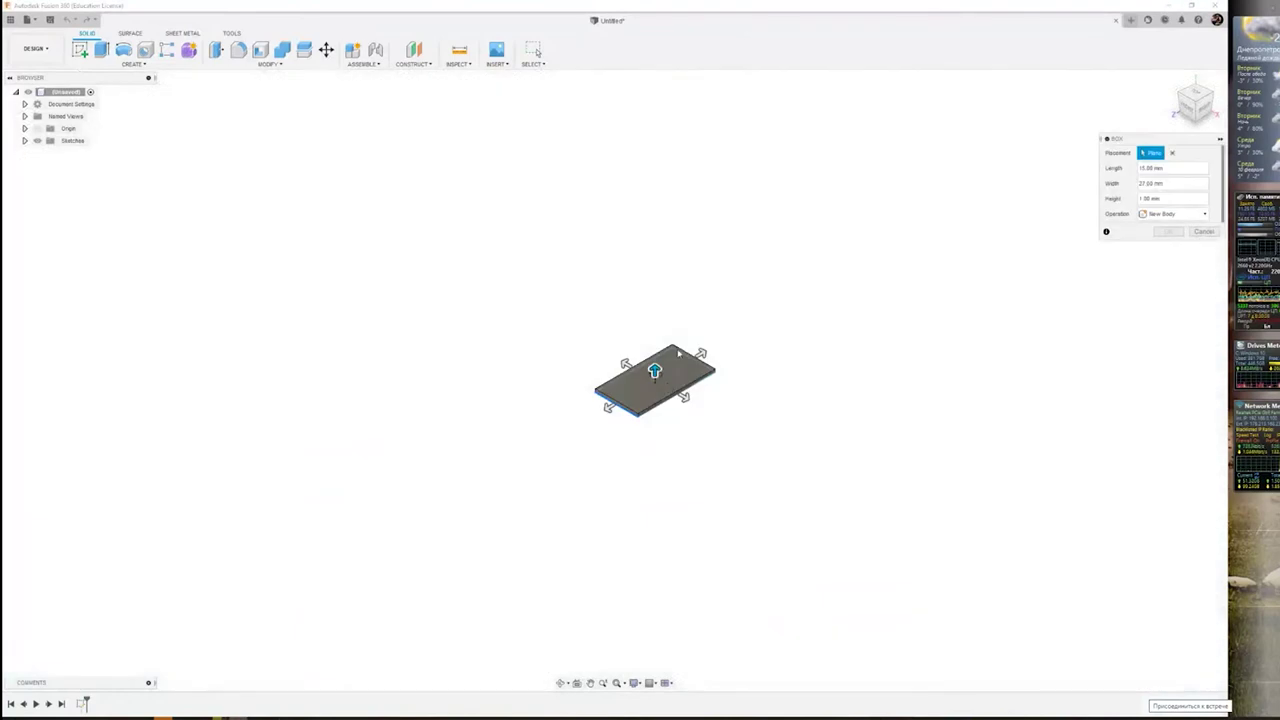
drag(654, 371, 737, 294)
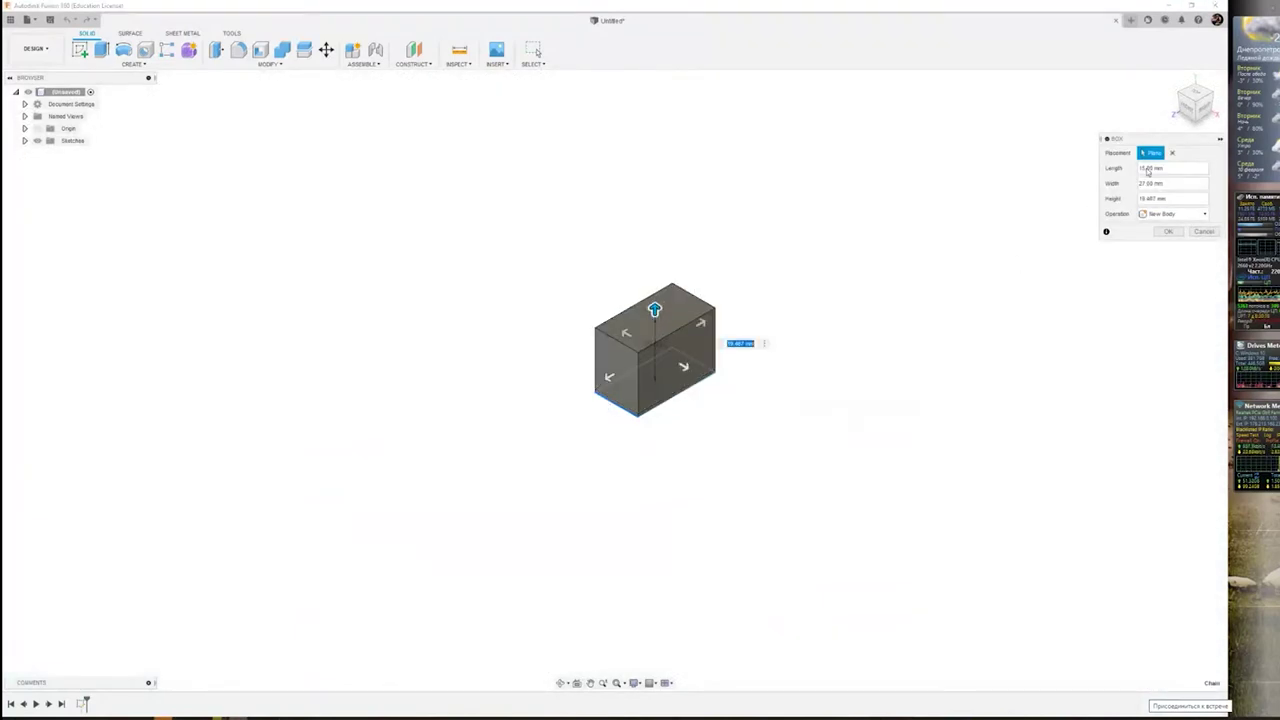
click(1168, 231)
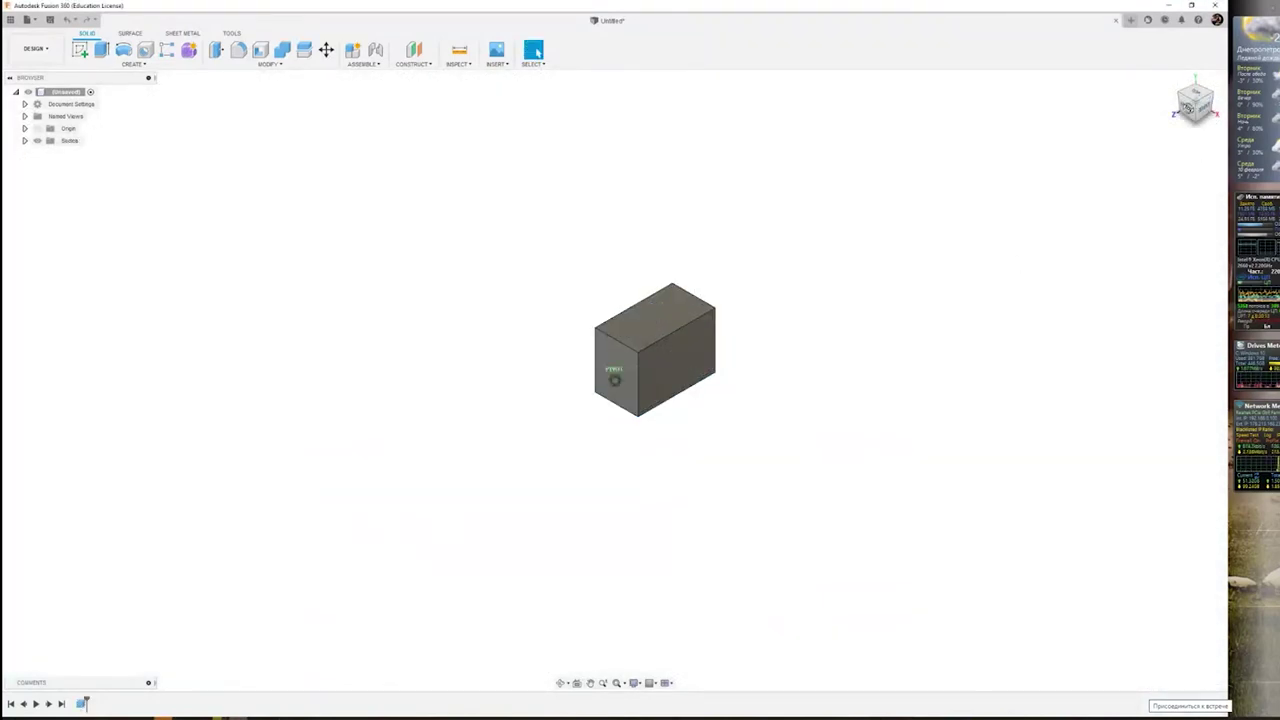
- Orbit around the box, view it from the front and right sides, then return to the home view
mouse_move(615, 379)
shift+middle_down()
mouse_move(640, 400)
mouse_move(90, 160)
shift+middle_up()
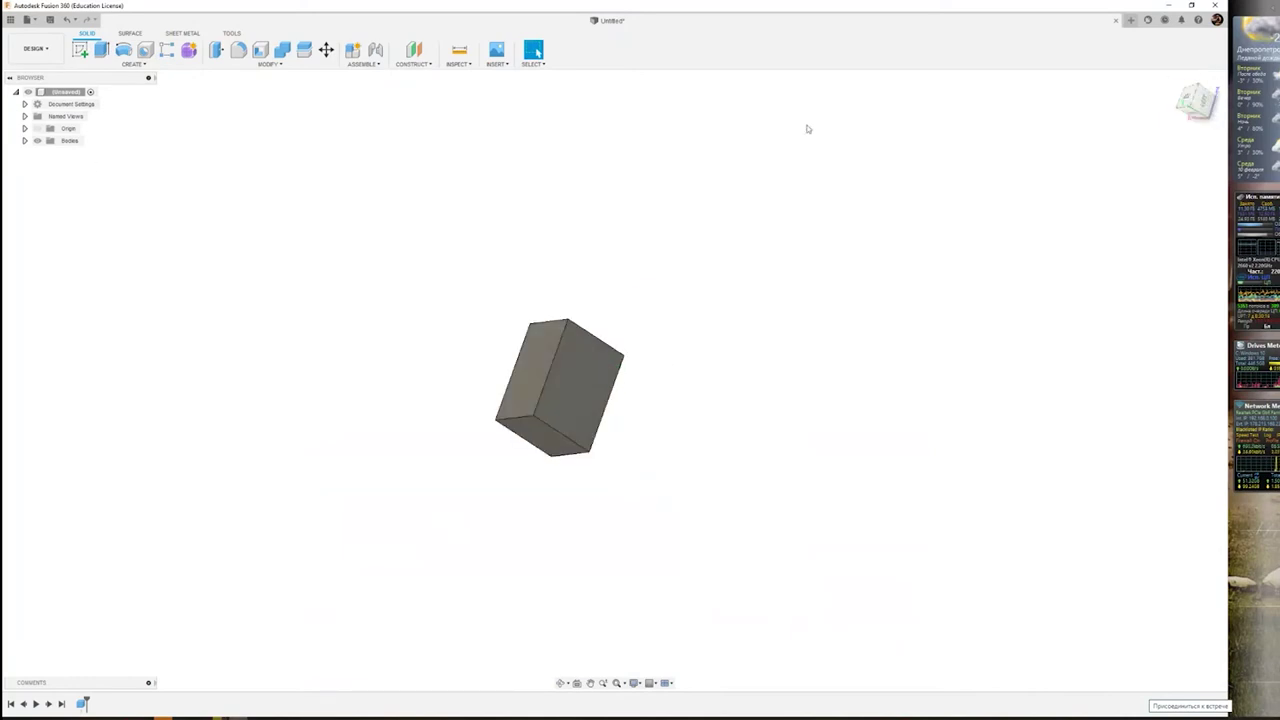
drag(1195, 100, 1152, 148)
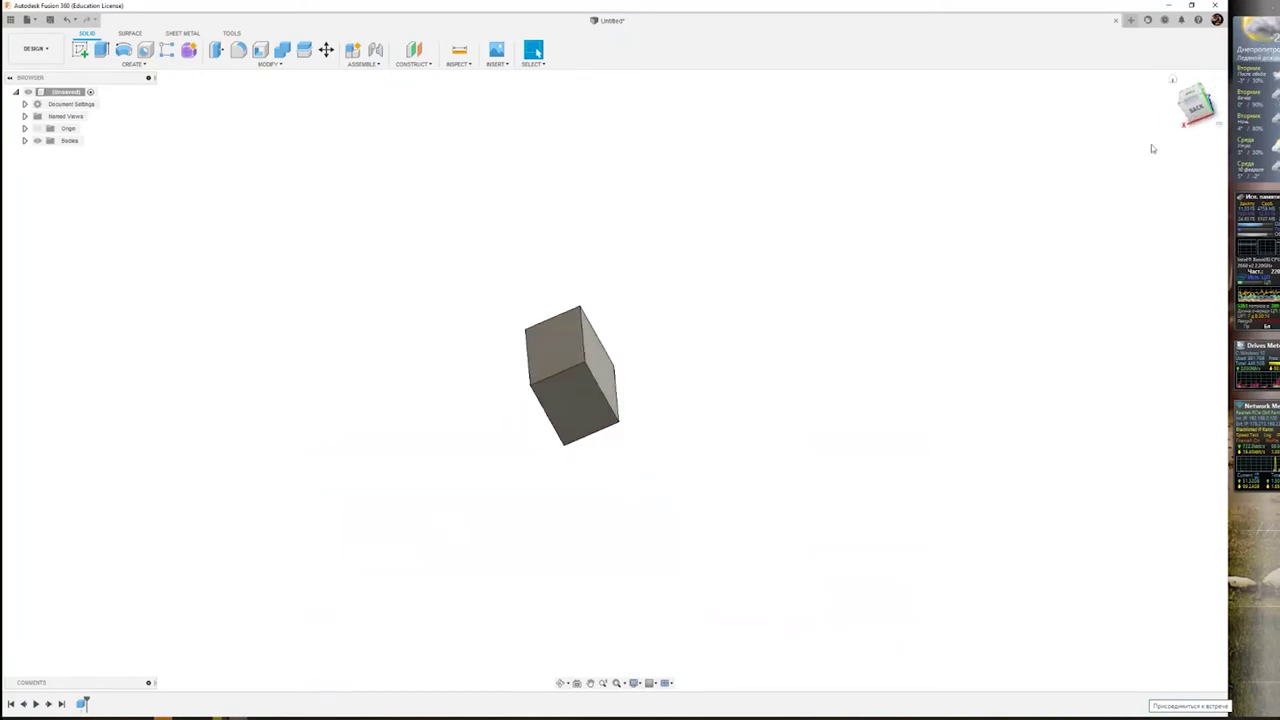
shift+middle_drag(615, 379, 615, 379)
click(1192, 103)
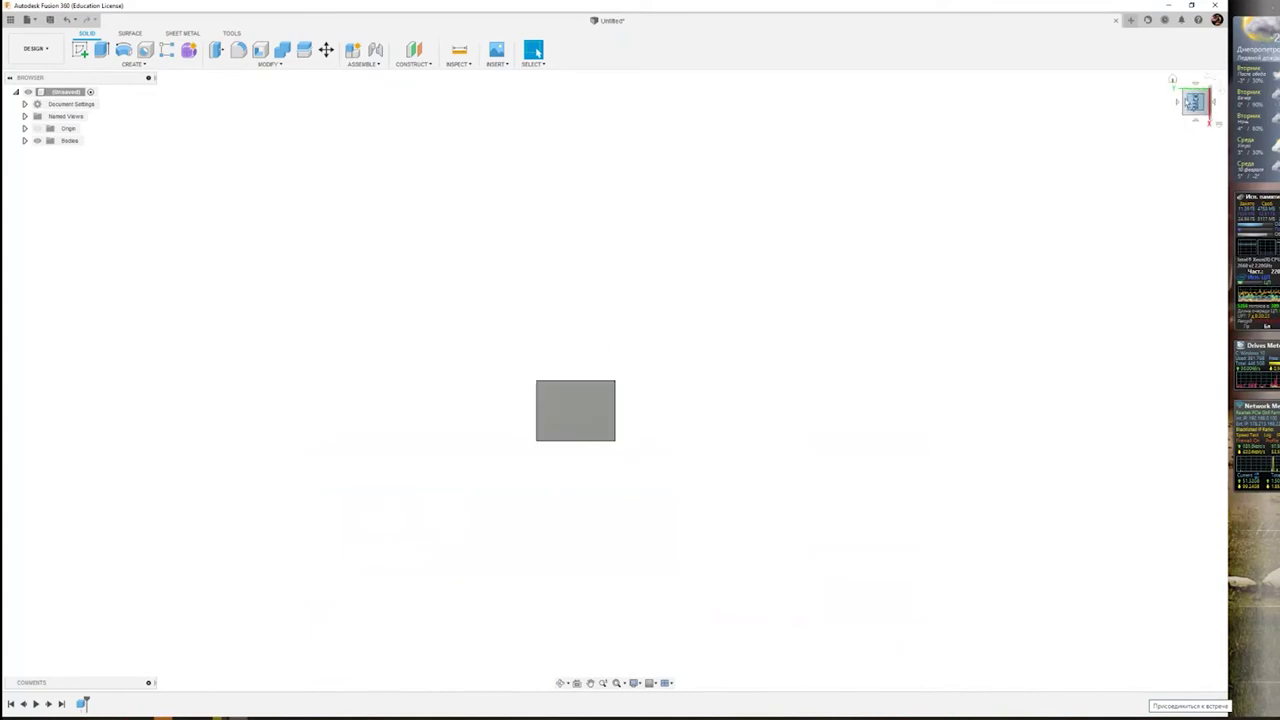
click(1199, 117)
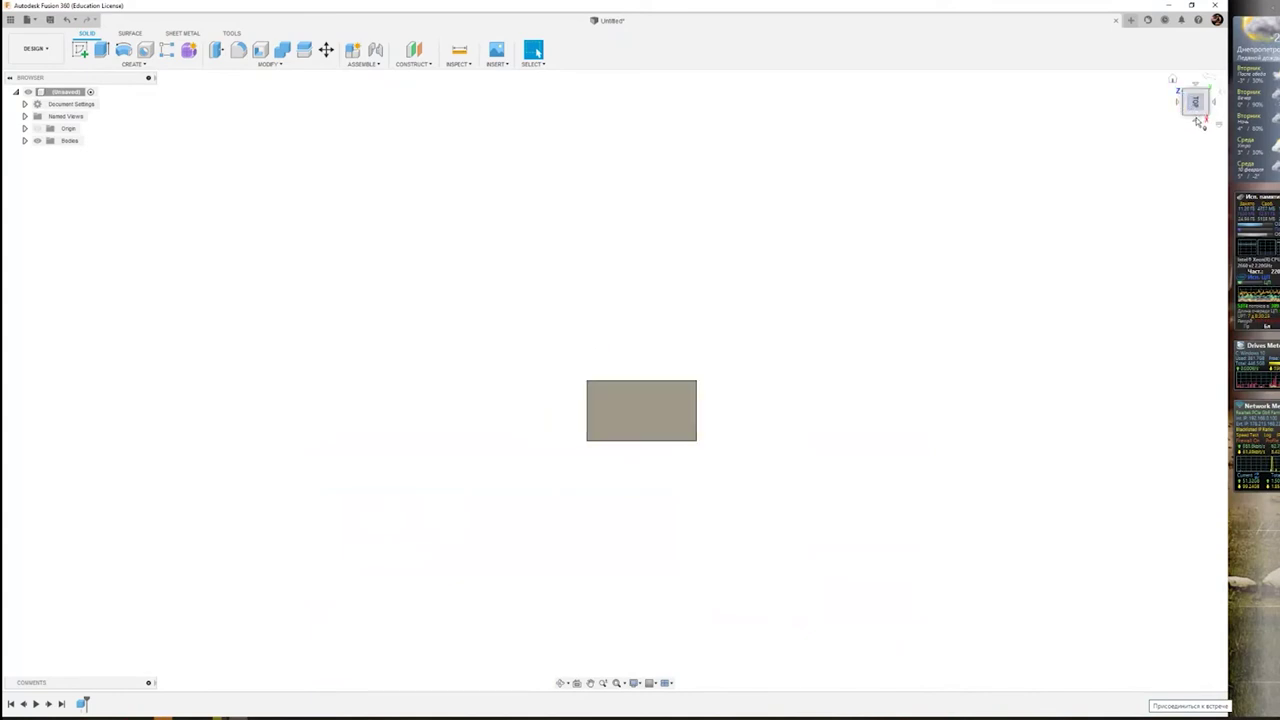
click(1199, 118)
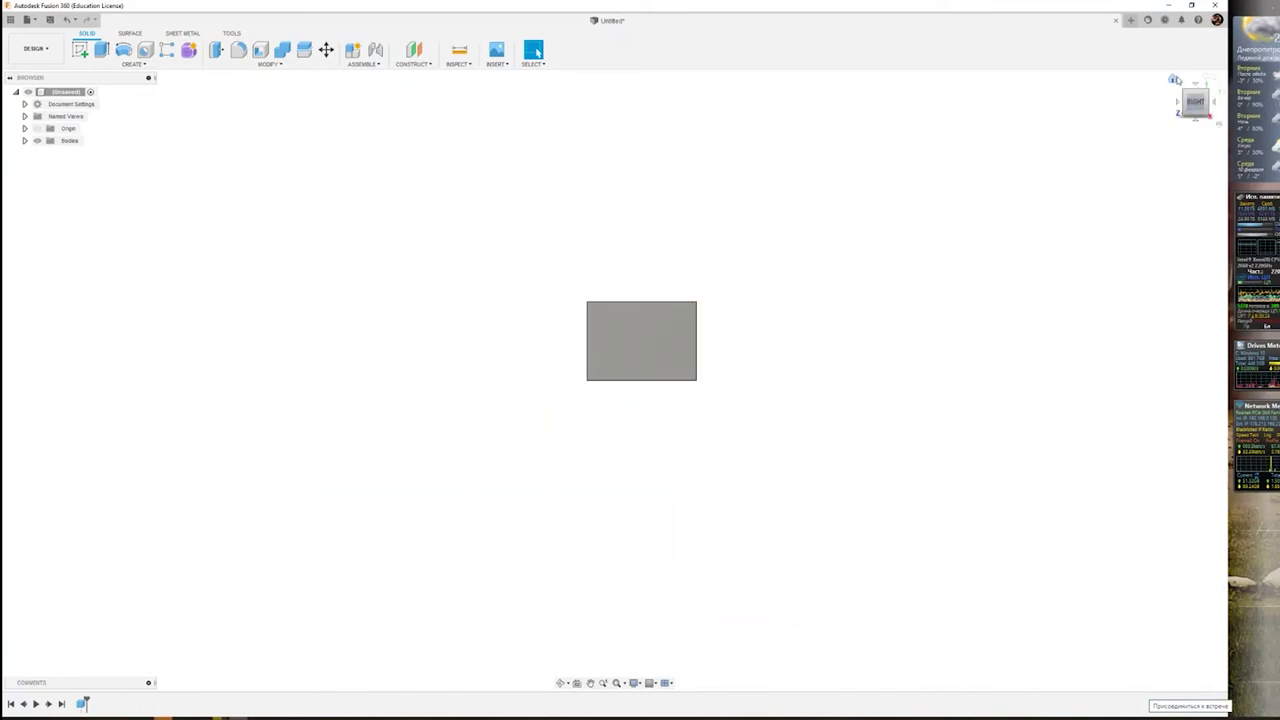
click(1175, 80)
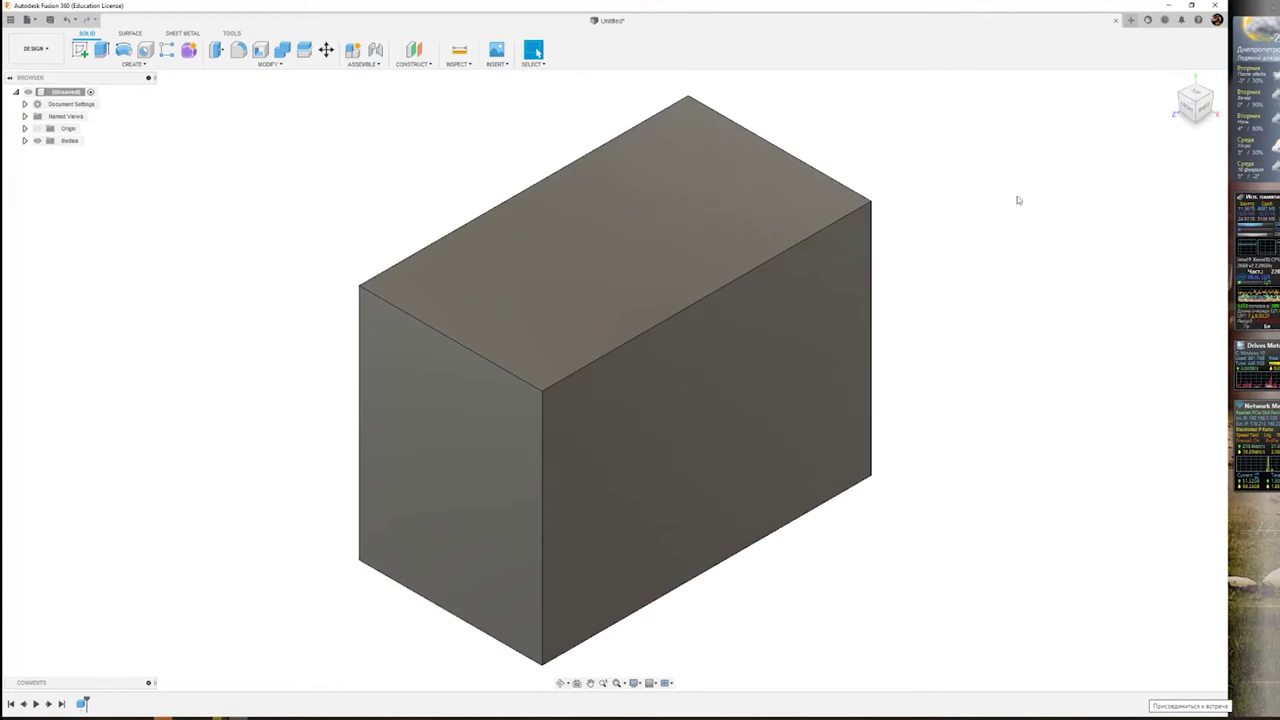
middle_drag(980, 243, 979, 226)
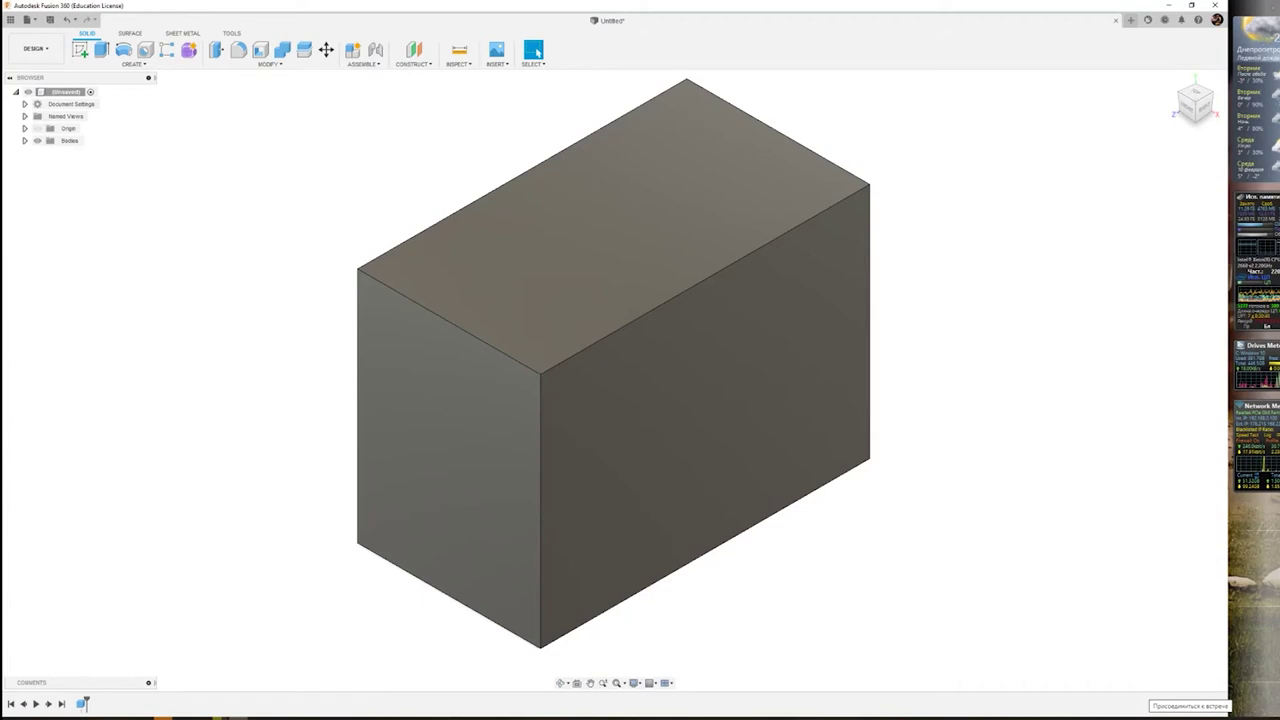
right_click(908, 130)
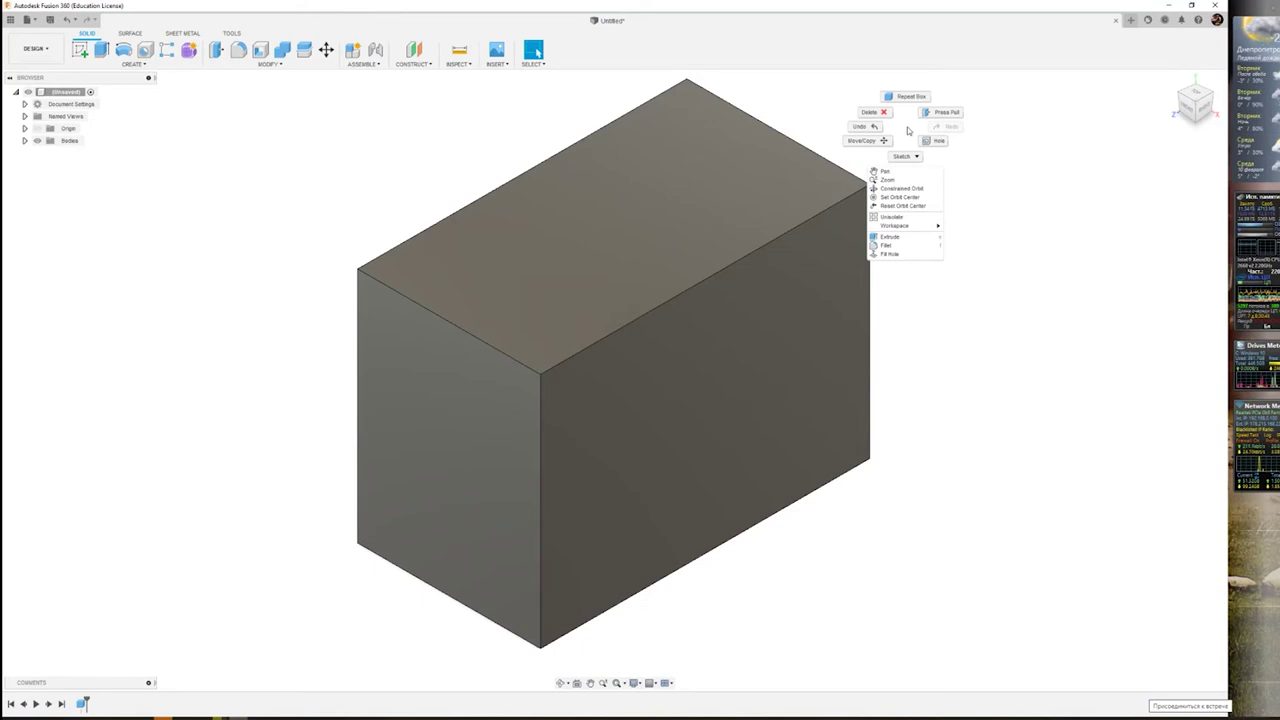
key(Escape)
right_click(907, 126)
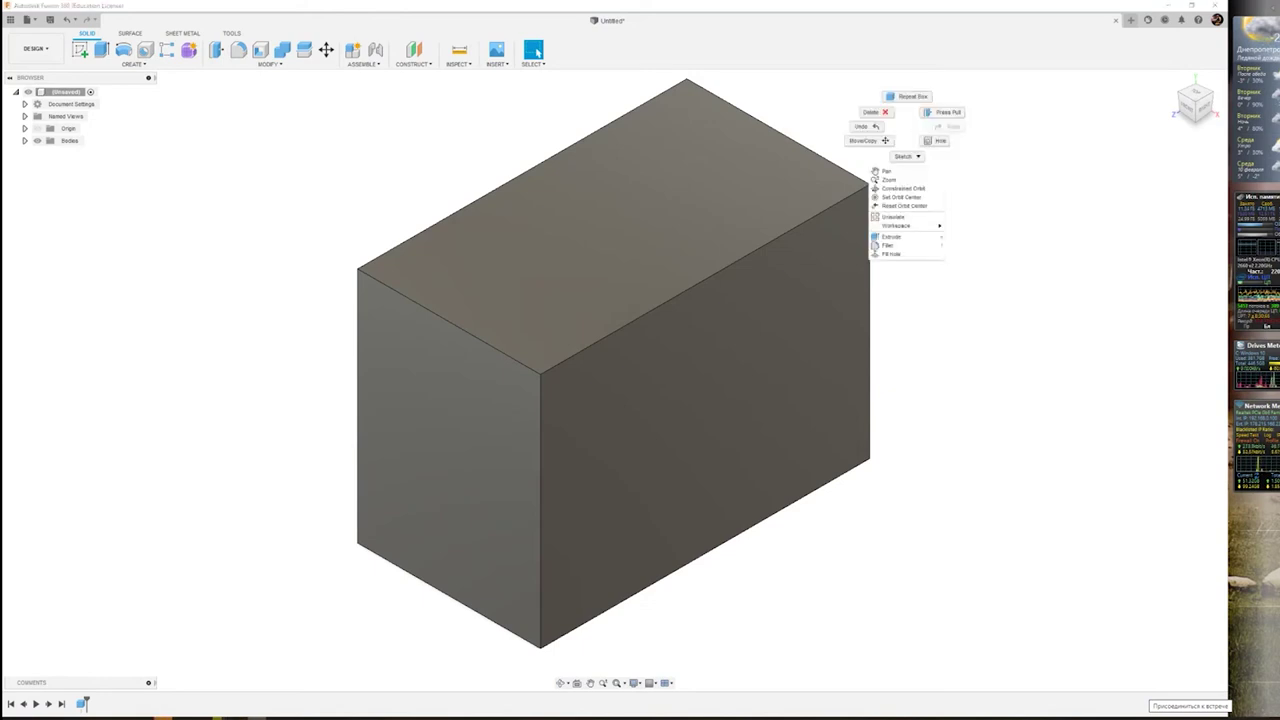
key(Escape)
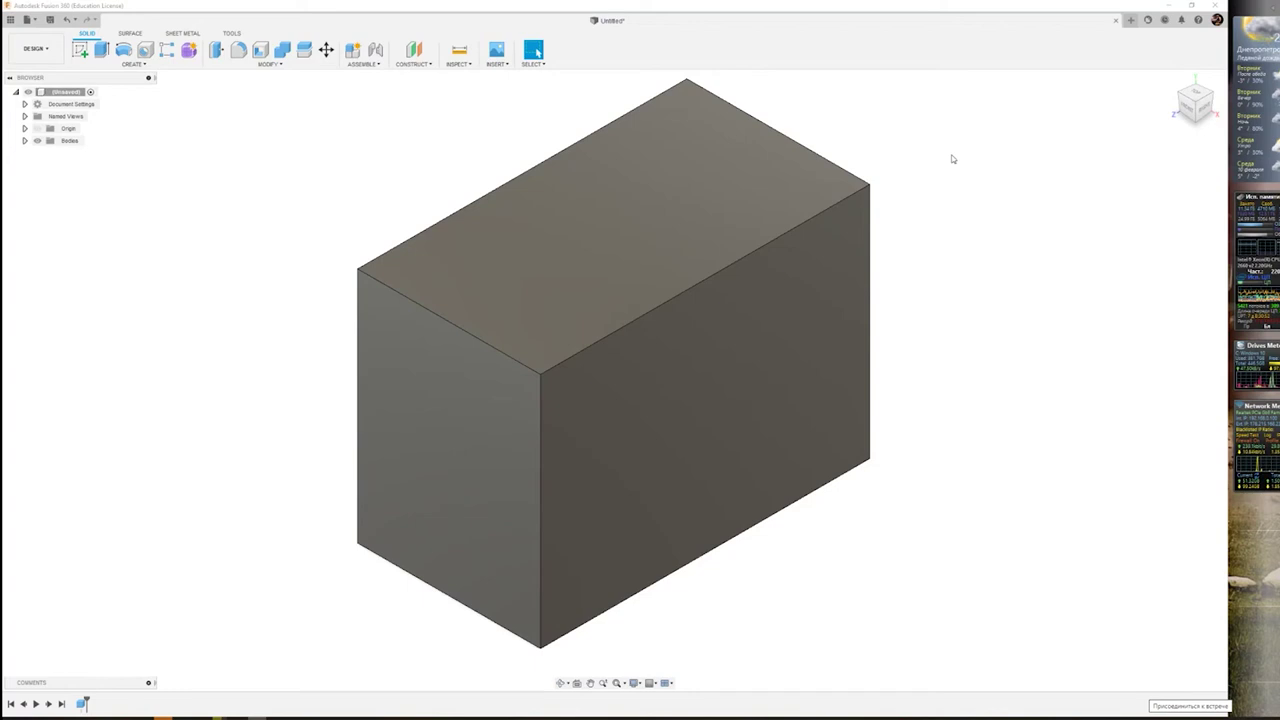
right_click(929, 137)
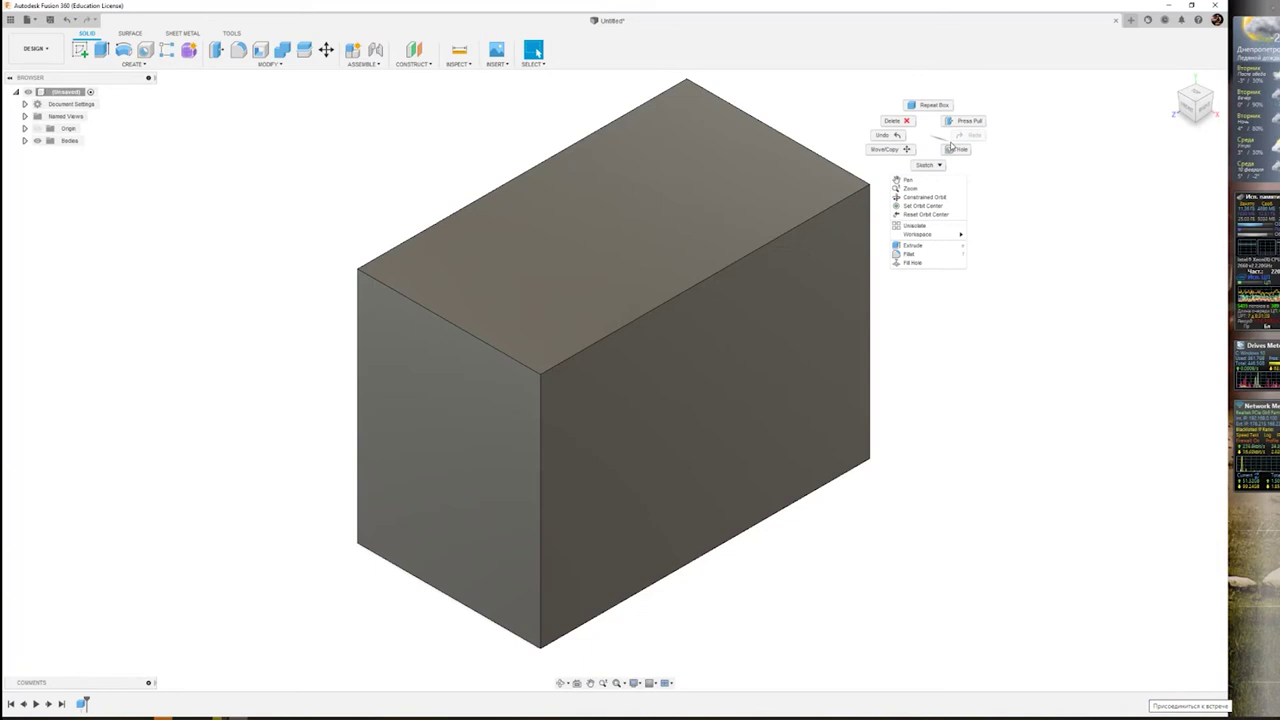
click(1021, 170)
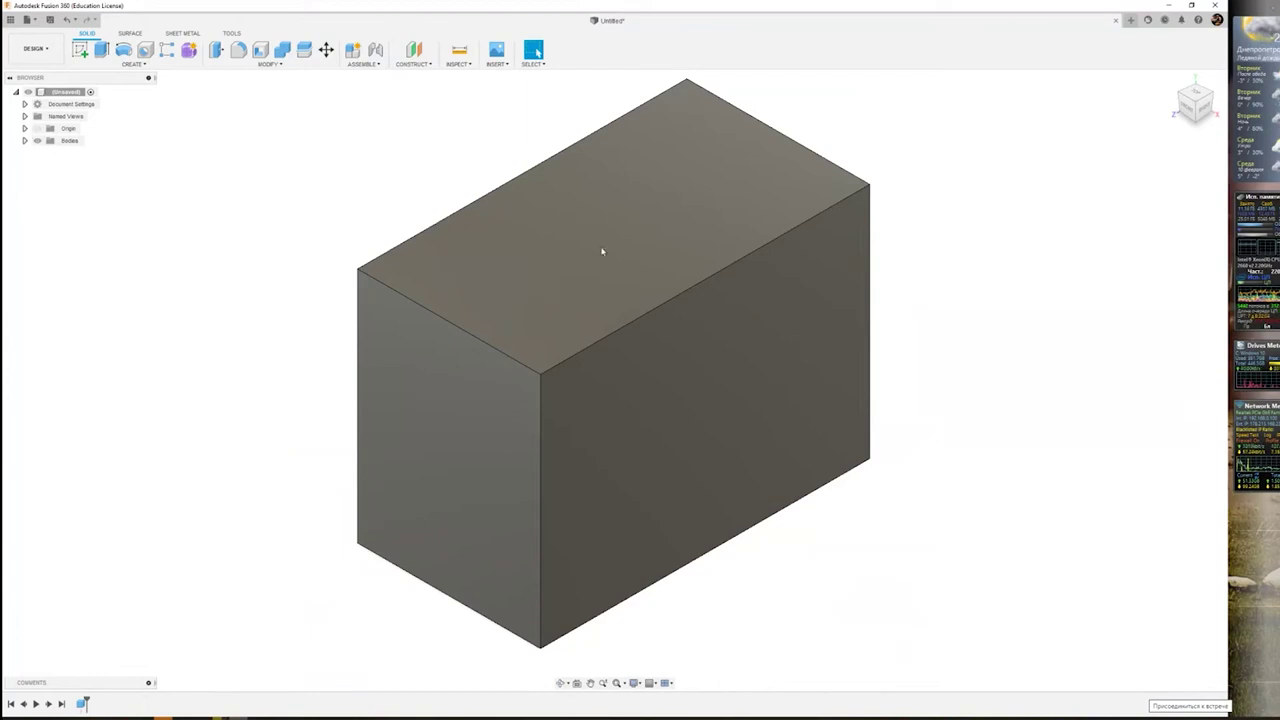
scroll(640, 235, down, 3)
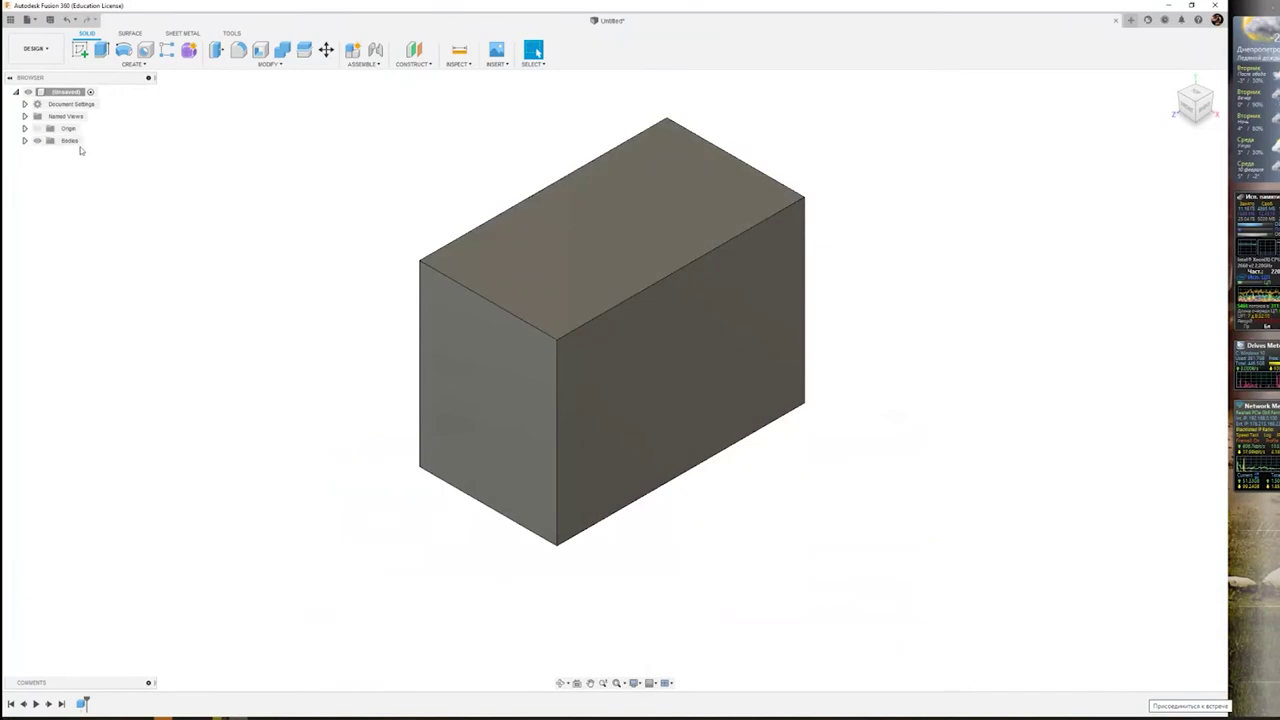
- Expand Bodies and toggle Body1's visibility off and on three times, leaving it visible
click(25, 140)
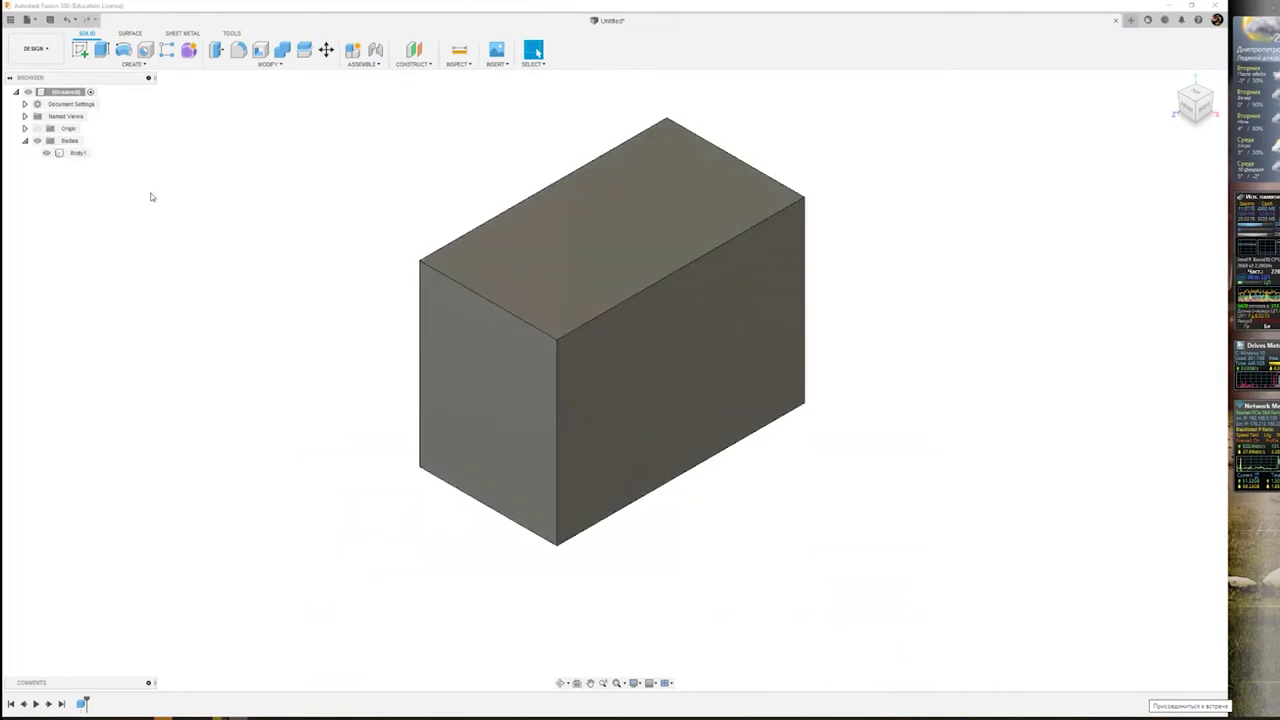
click(46, 152)
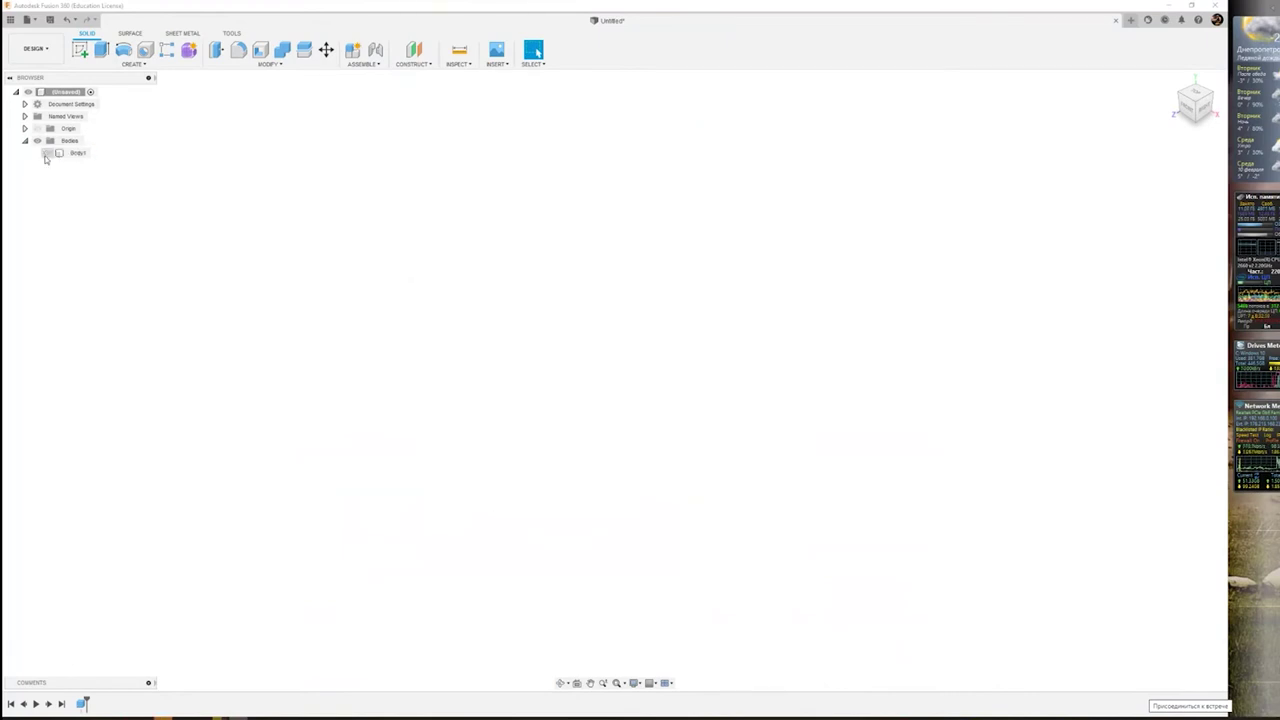
click(46, 152)
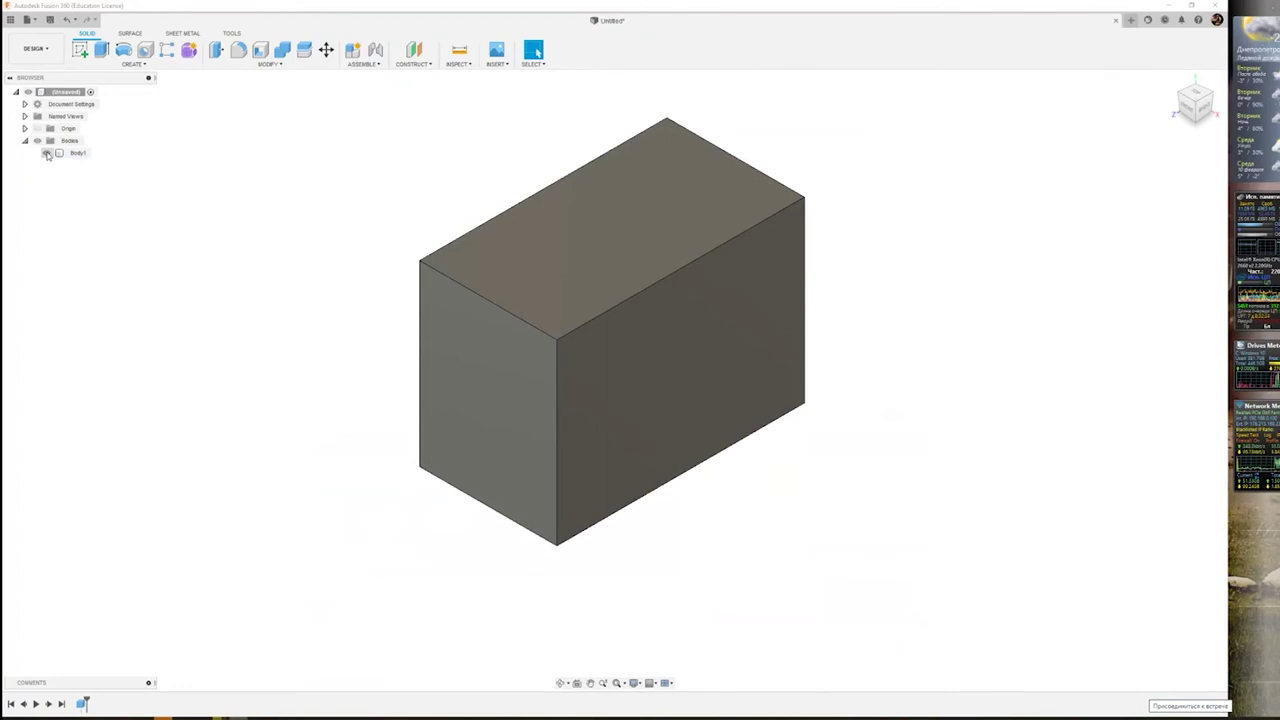
click(46, 153)
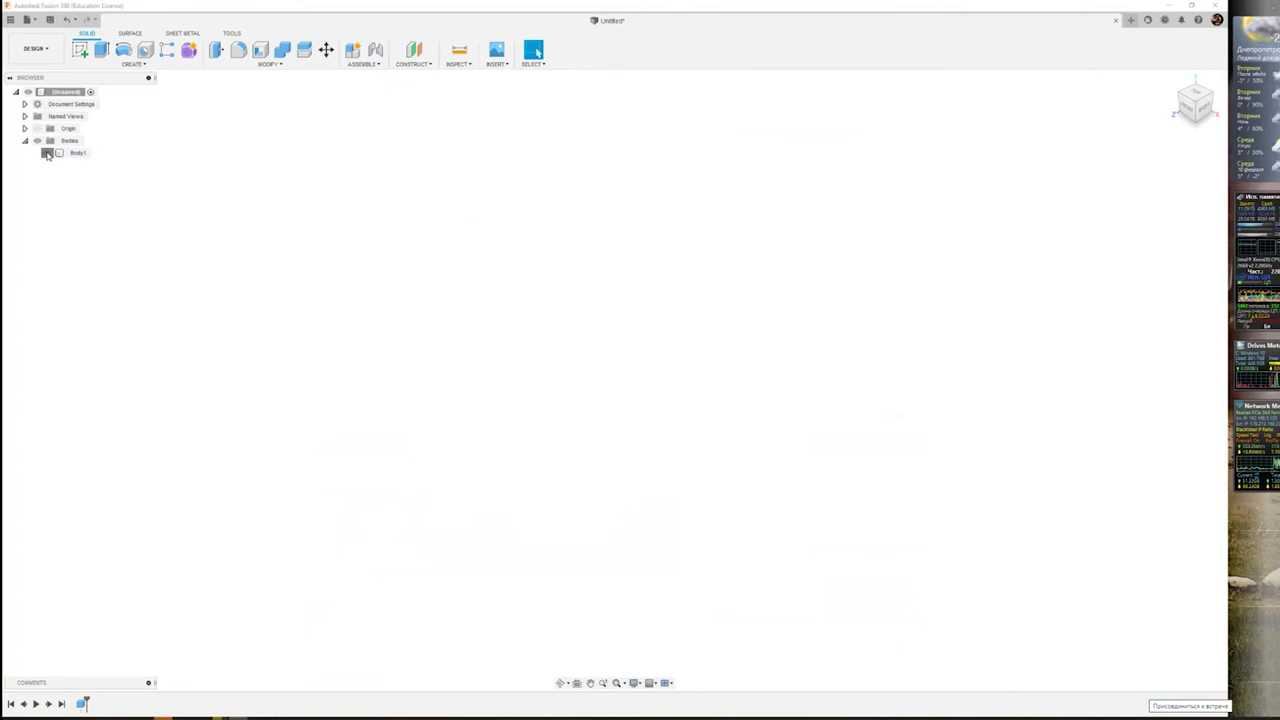
click(46, 153)
click(46, 153)
click(46, 153)
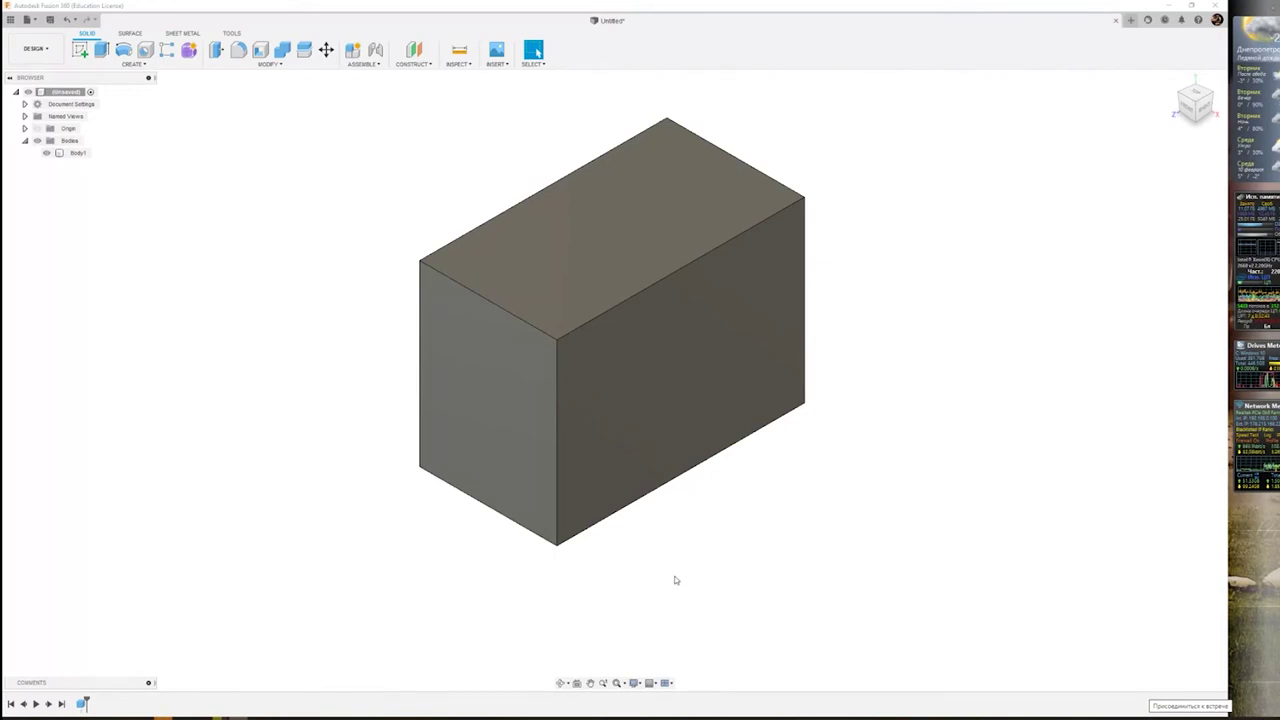
- Select Body1, zoom in and out on it, deselect it, and orbit to a closer tilted angle
click(714, 362)
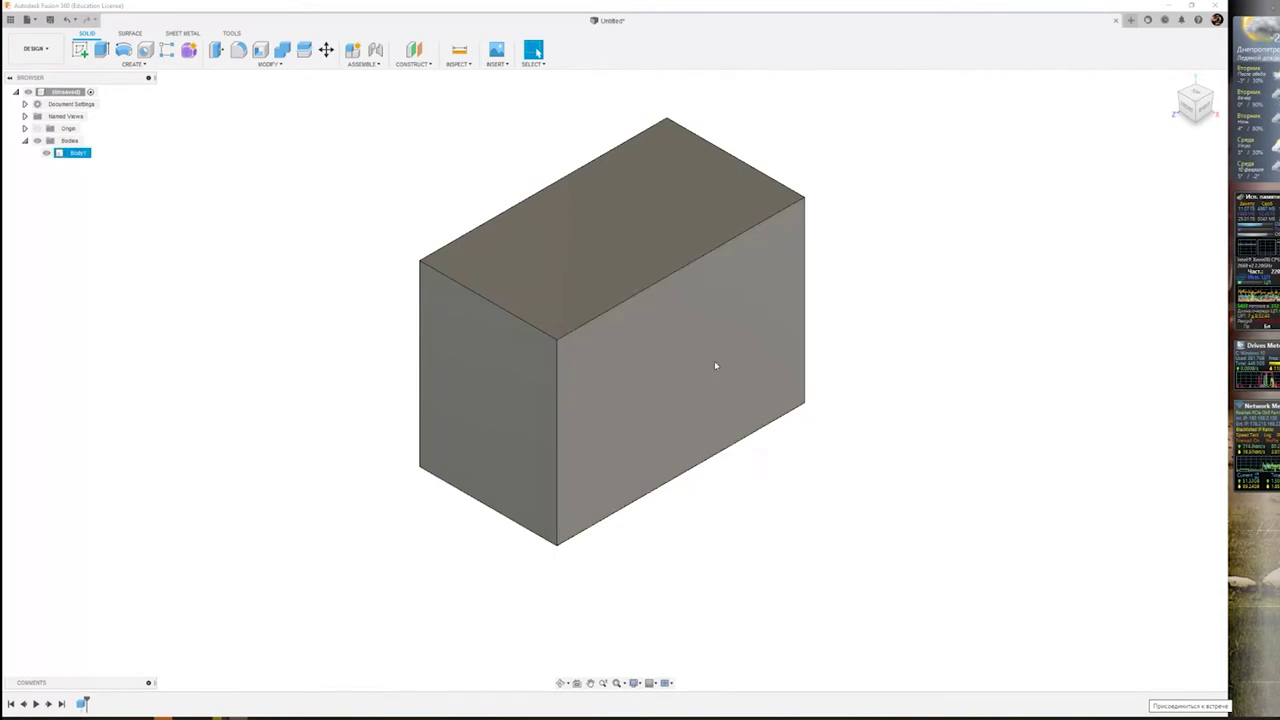
scroll(727, 338, down, 2)
scroll(727, 338, up, 2)
scroll(727, 338, up, 2)
scroll(727, 338, down, 1)
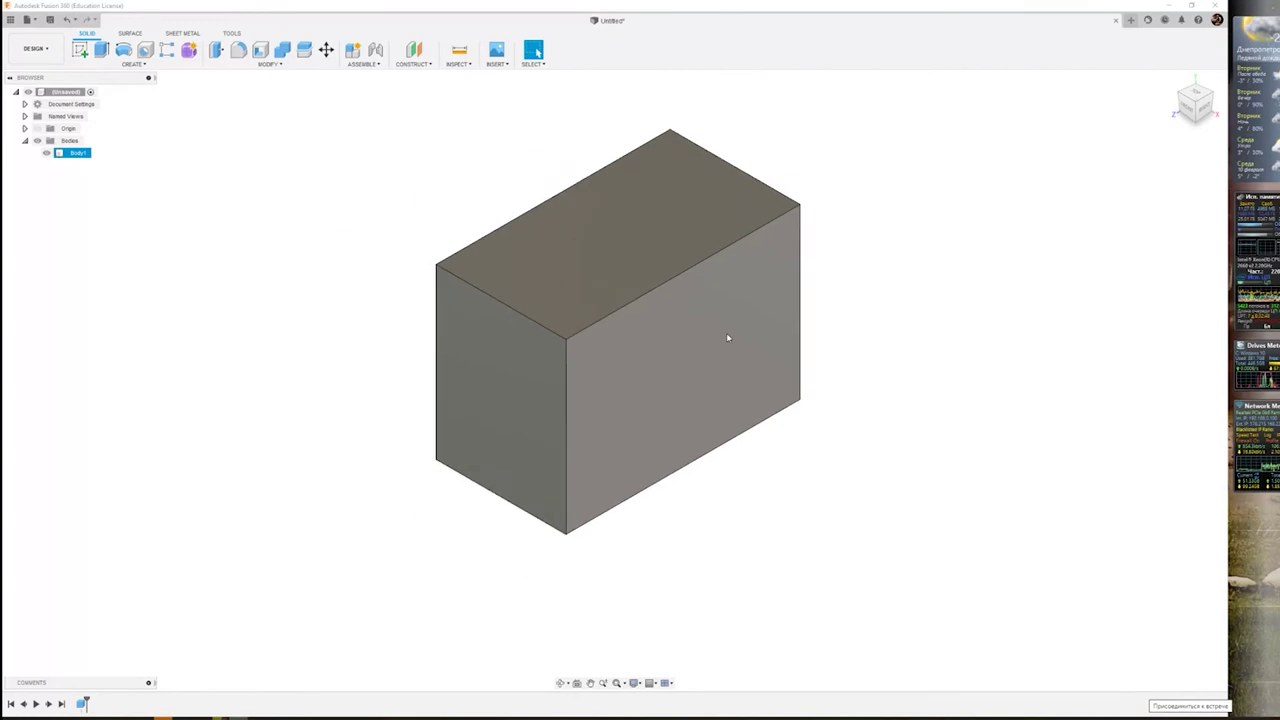
scroll(727, 338, up, 2)
scroll(727, 338, down, 2)
scroll(727, 338, up, 2)
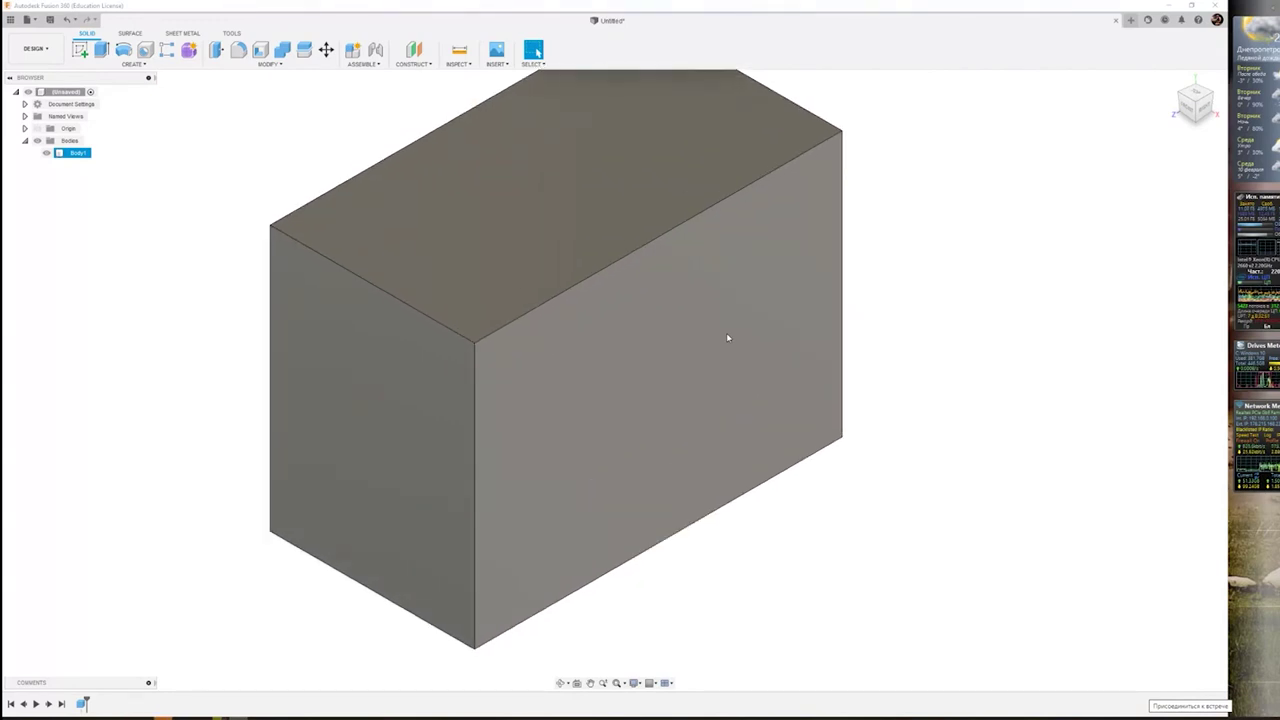
click(866, 323)
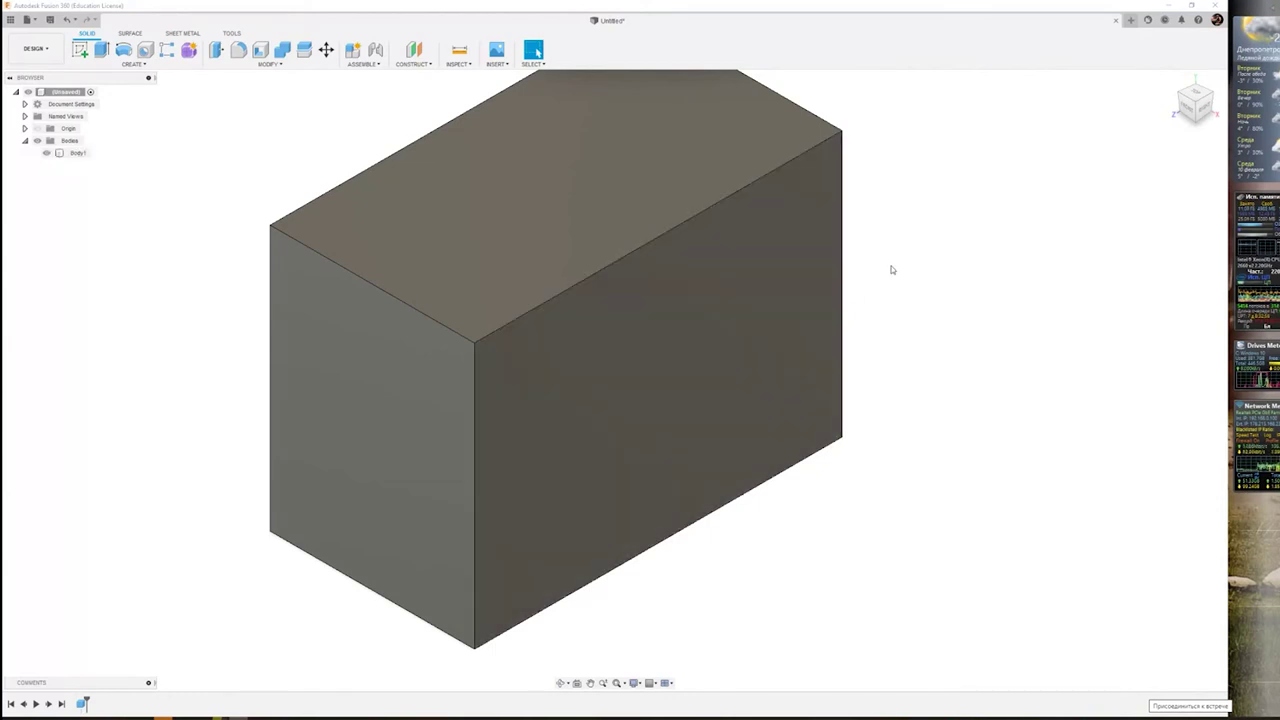
mouse_move(891, 268)
shift+middle_down()
mouse_move(763, 271)
mouse_move(857, 254)
mouse_move(830, 268)
mouse_move(850, 261)
mouse_move(791, 257)
mouse_move(931, 249)
mouse_move(711, 269)
mouse_move(900, 257)
mouse_move(728, 274)
mouse_move(851, 255)
mouse_move(834, 253)
shift+middle_up()
click(728, 274)
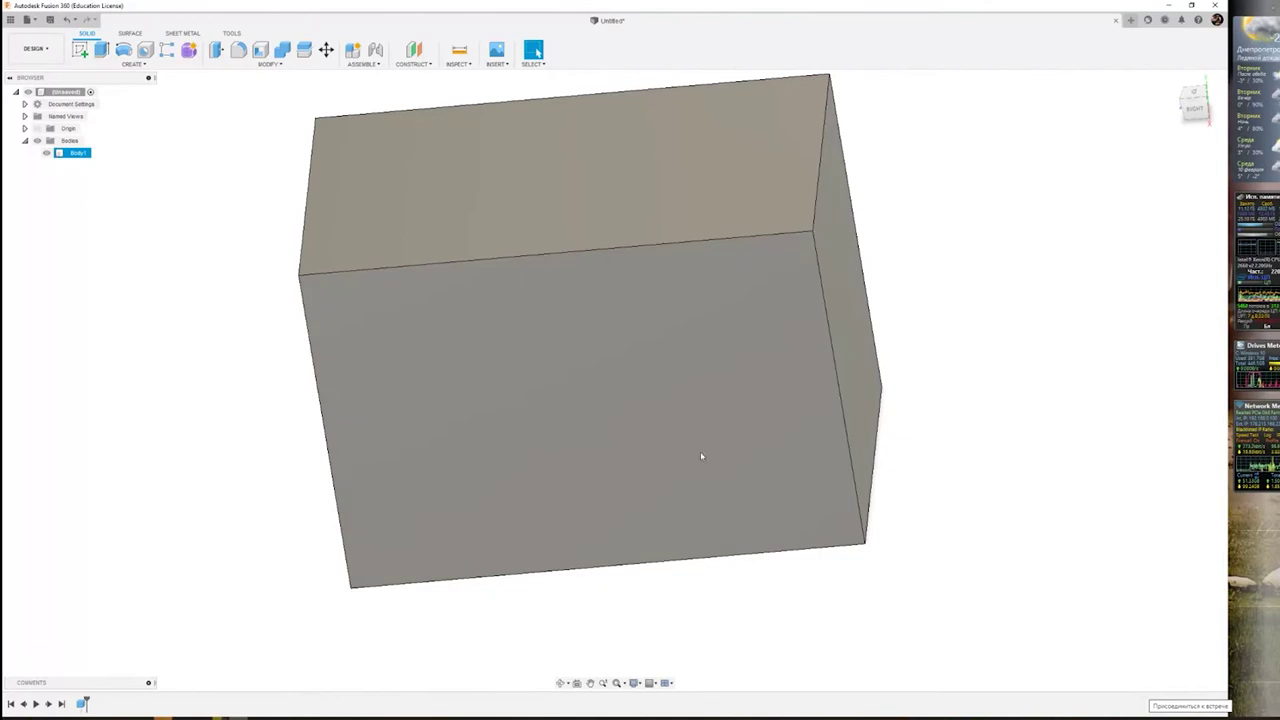
- From Display Settings, switch to the four-viewport layout, then reopen the viewport options to return to Single View
click(636, 684)
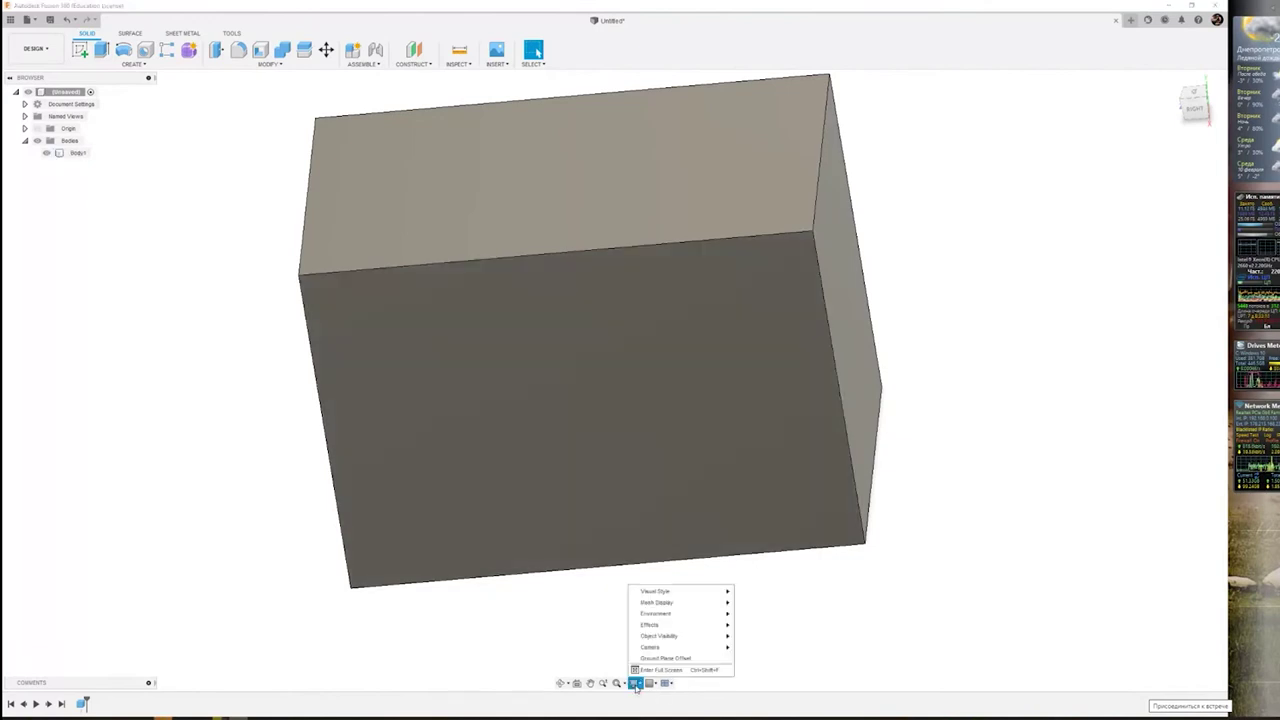
mouse_move(658, 591)
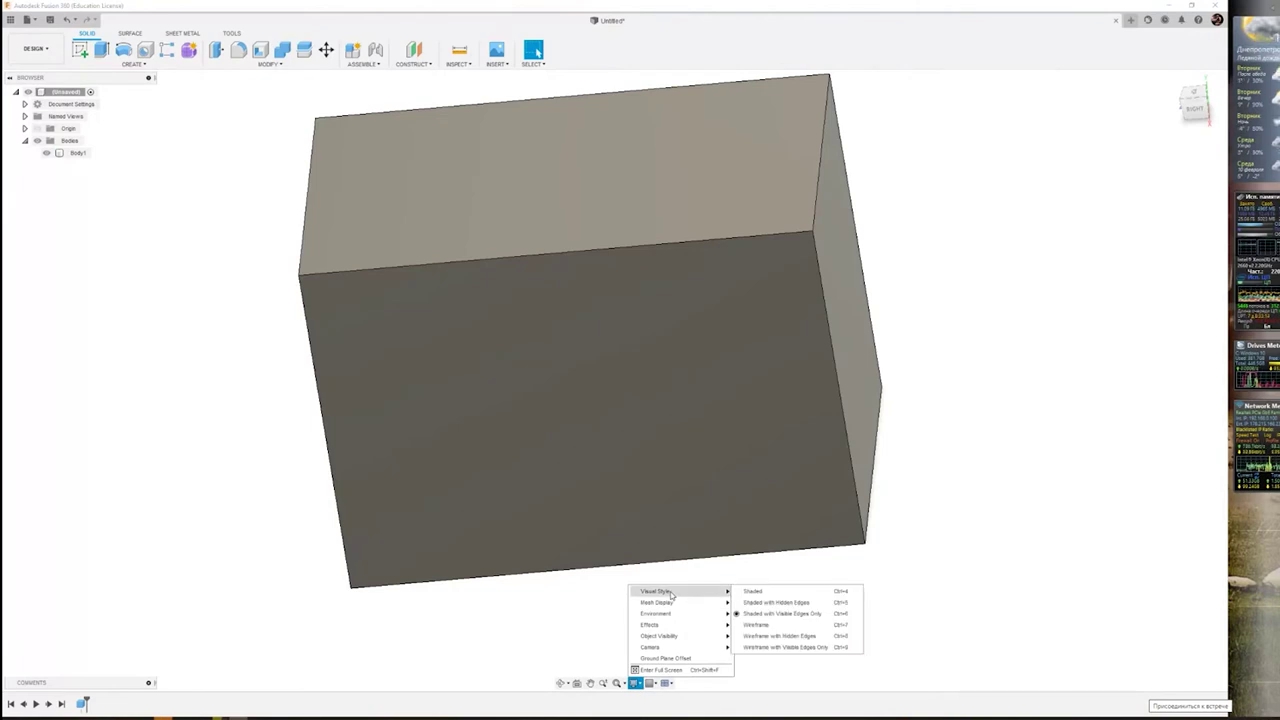
click(651, 684)
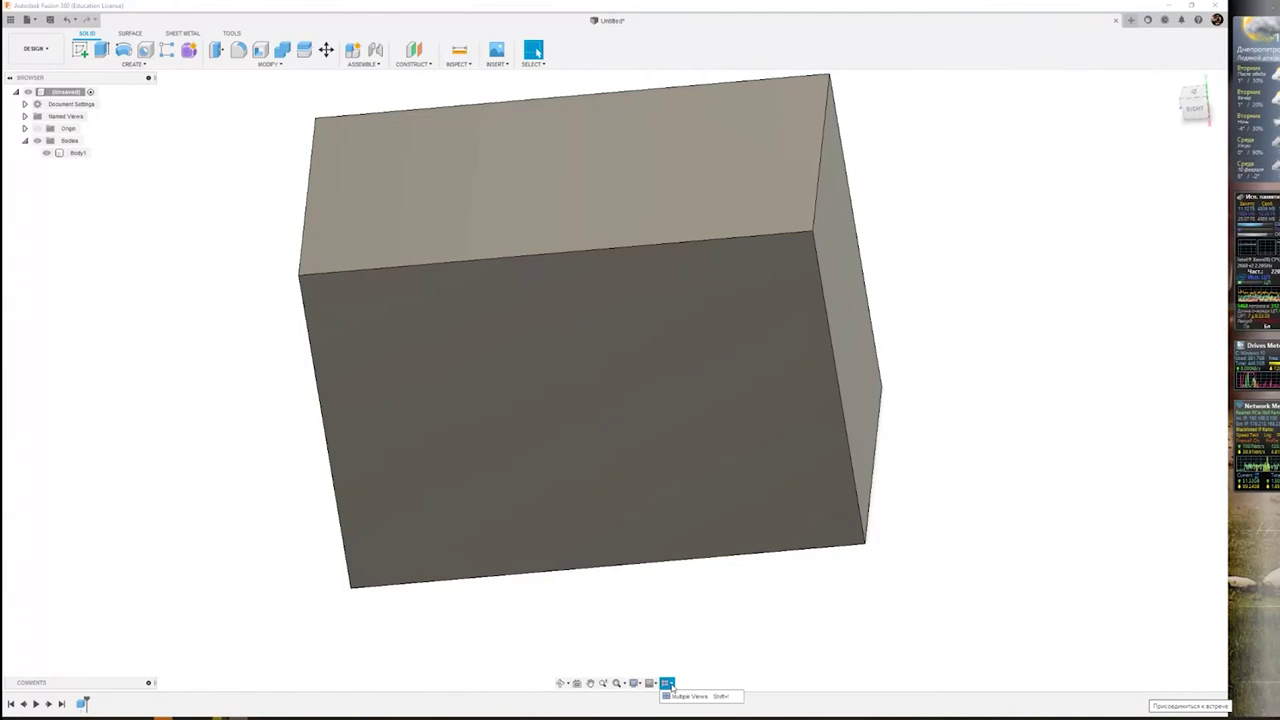
click(665, 683)
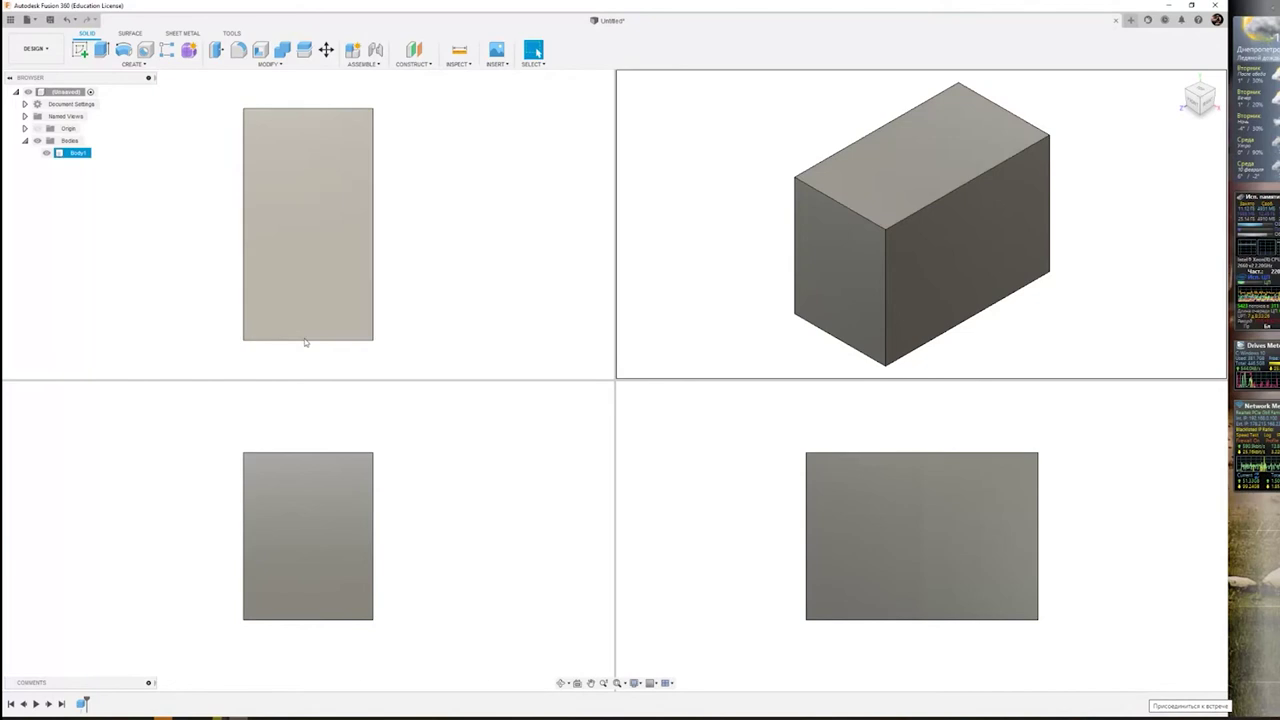
click(671, 684)
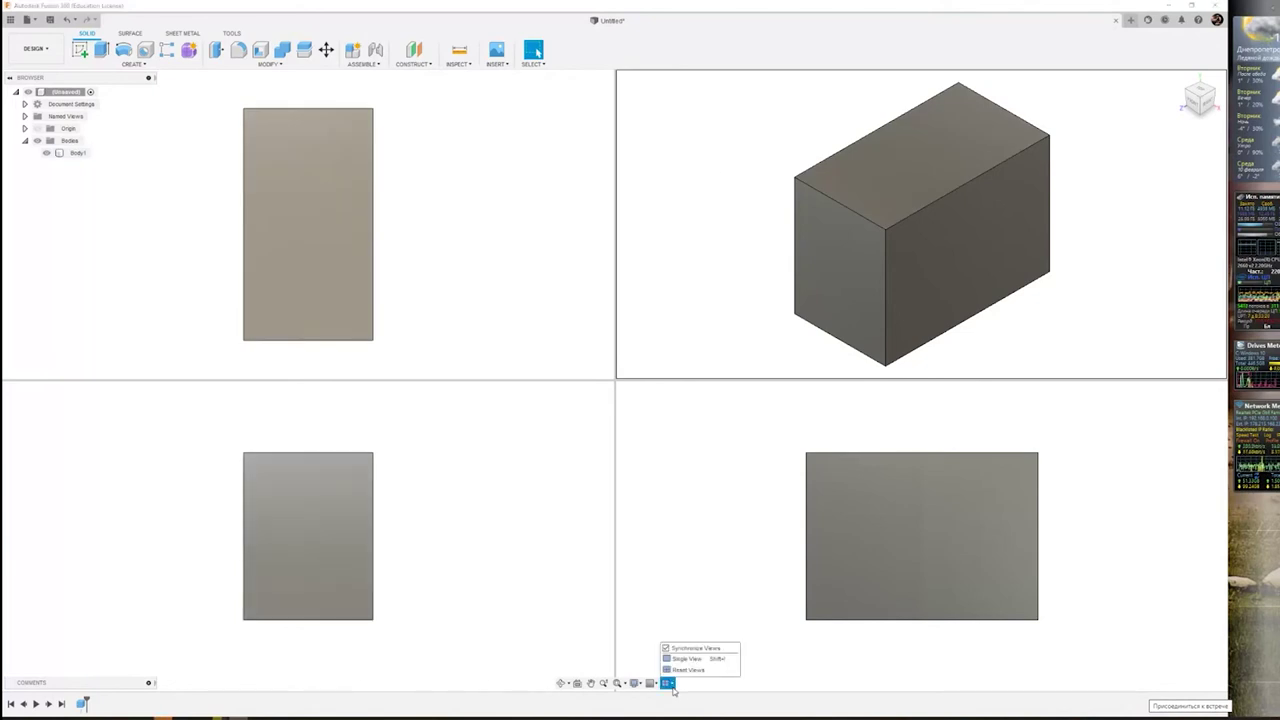
click(688, 672)
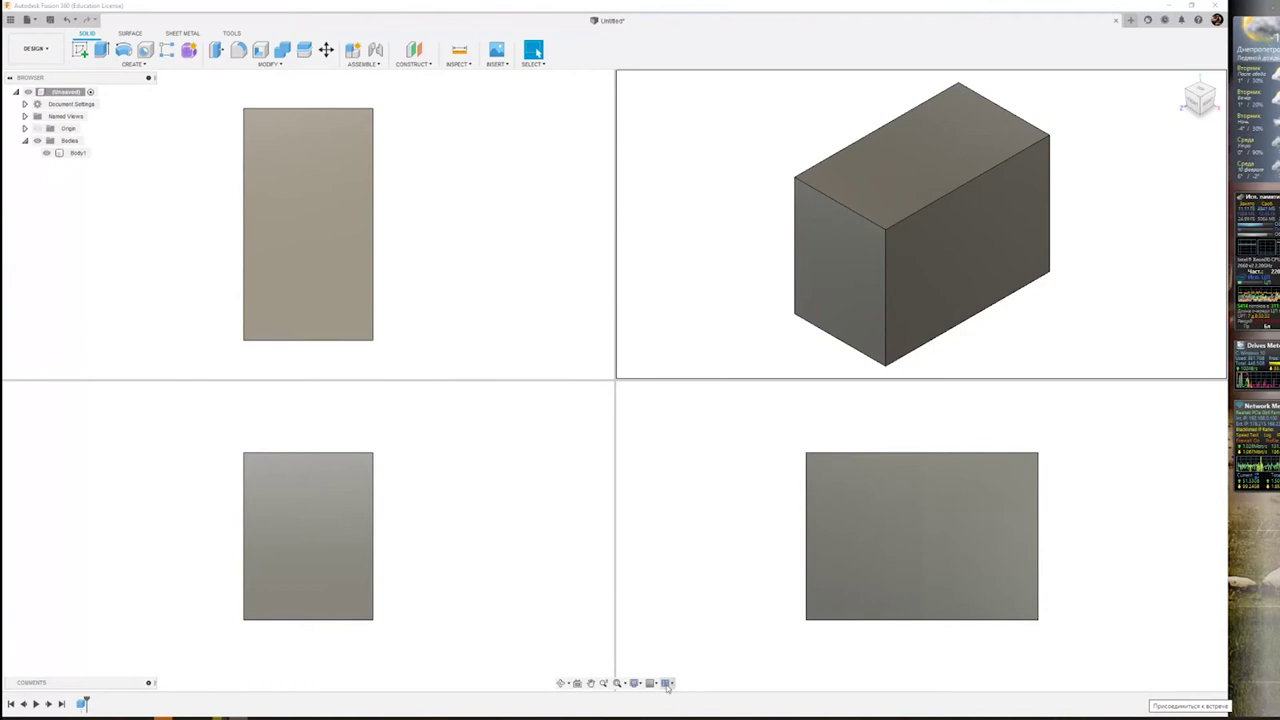
click(667, 683)
click(708, 659)
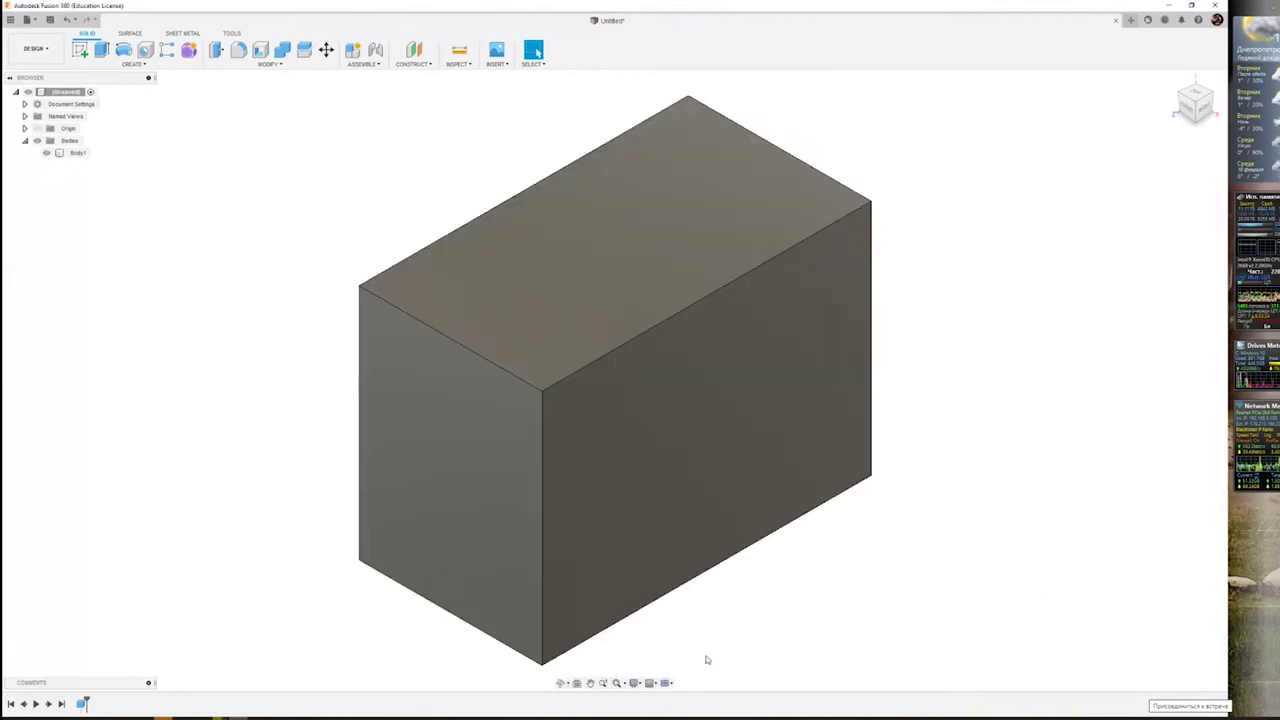
click(414, 434)
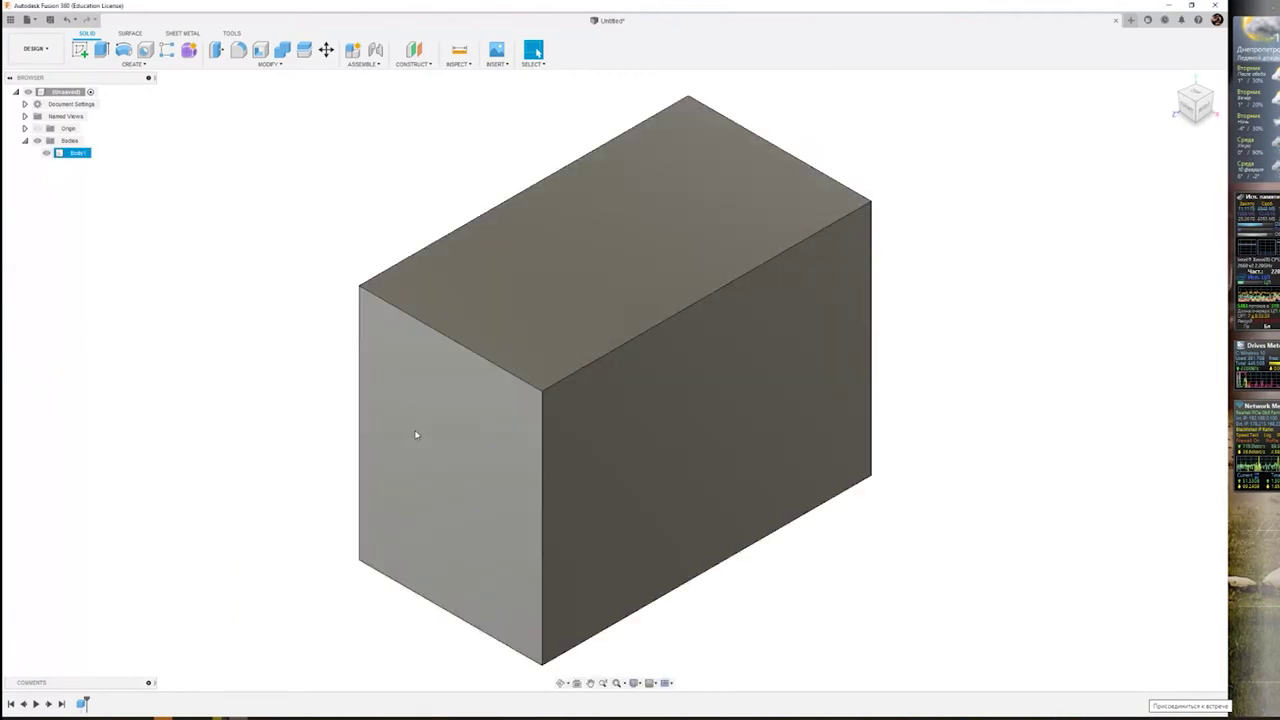
key(Escape)
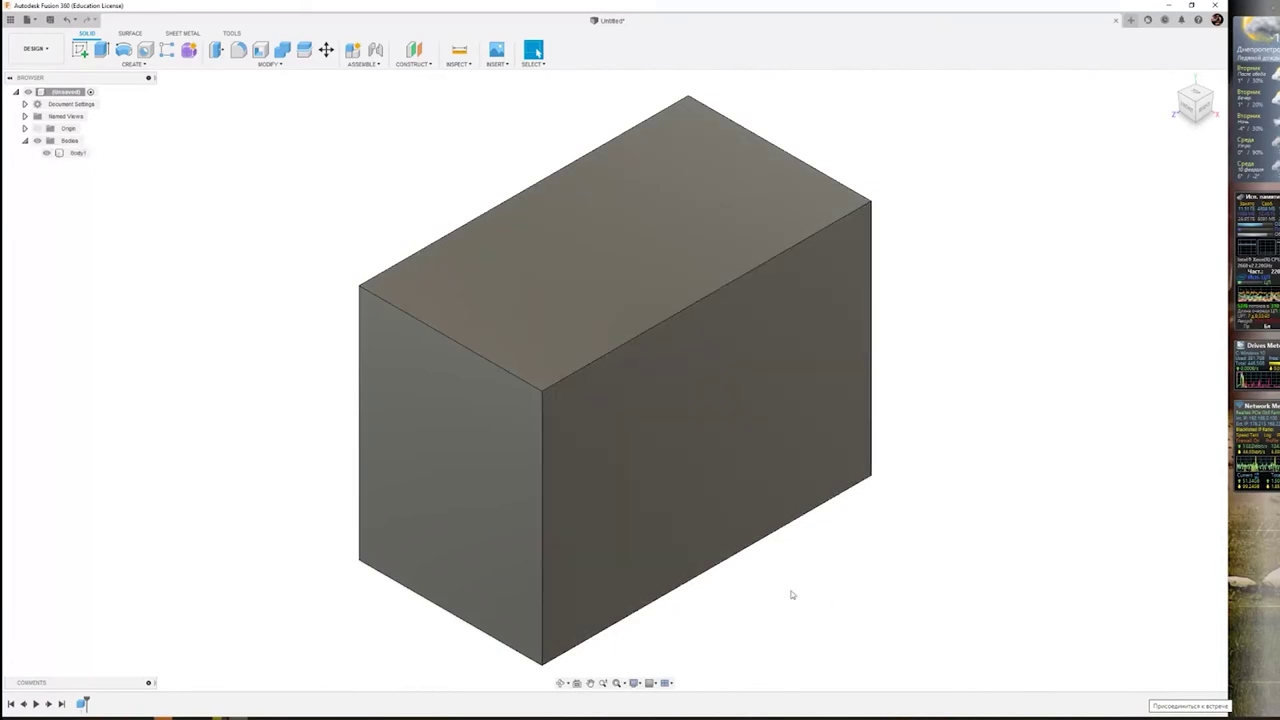
middle_drag(651, 180, 640, 173)
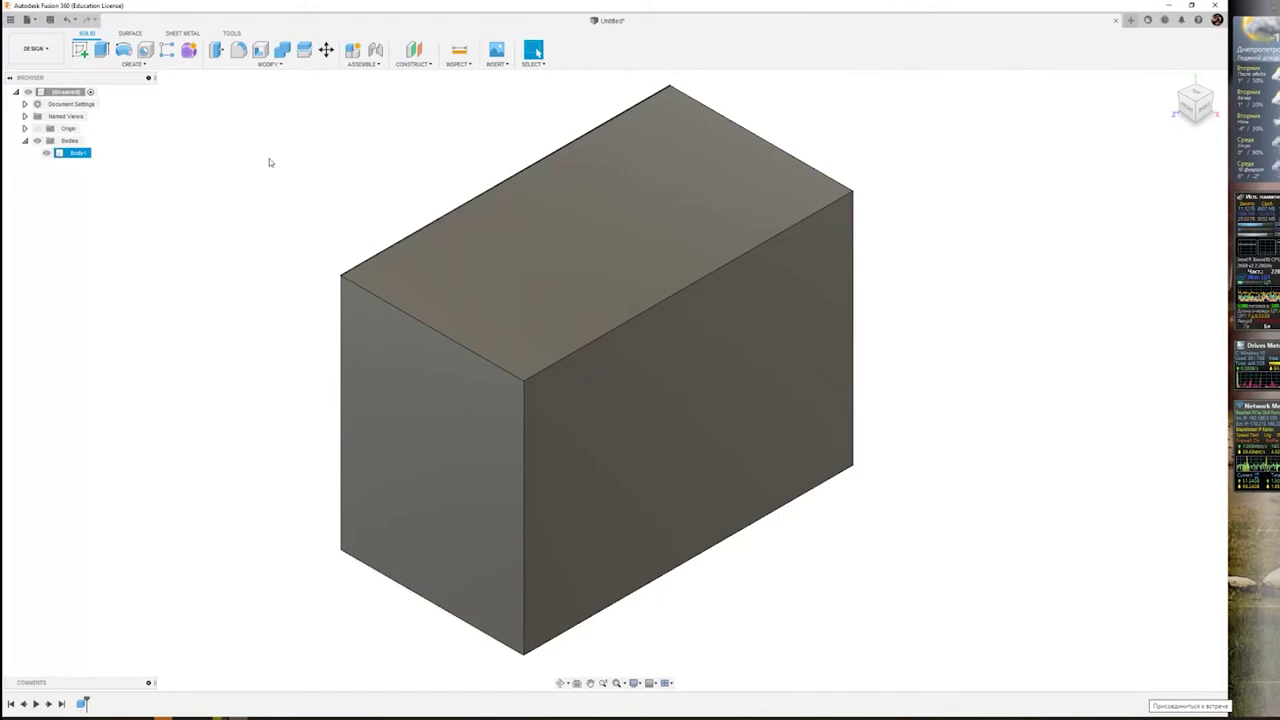
- Create a new project named ПВРВО followed by the author's surname, and open it
click(10, 19)
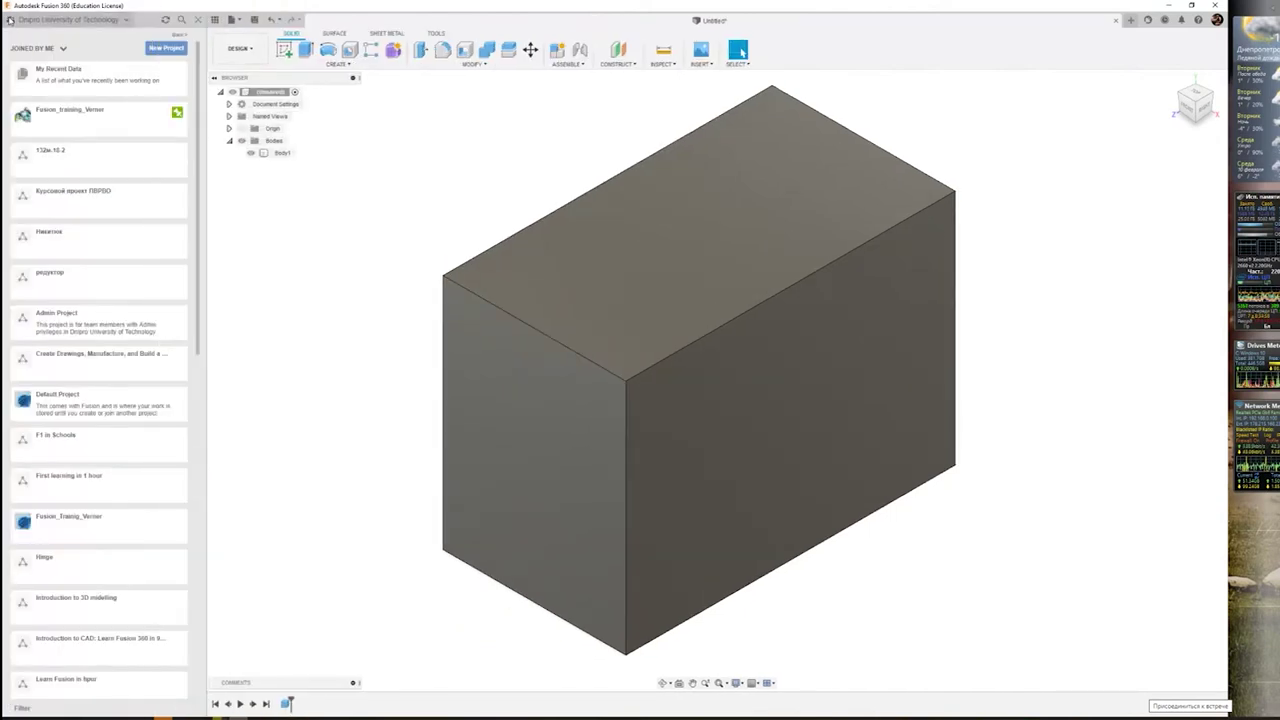
click(162, 51)
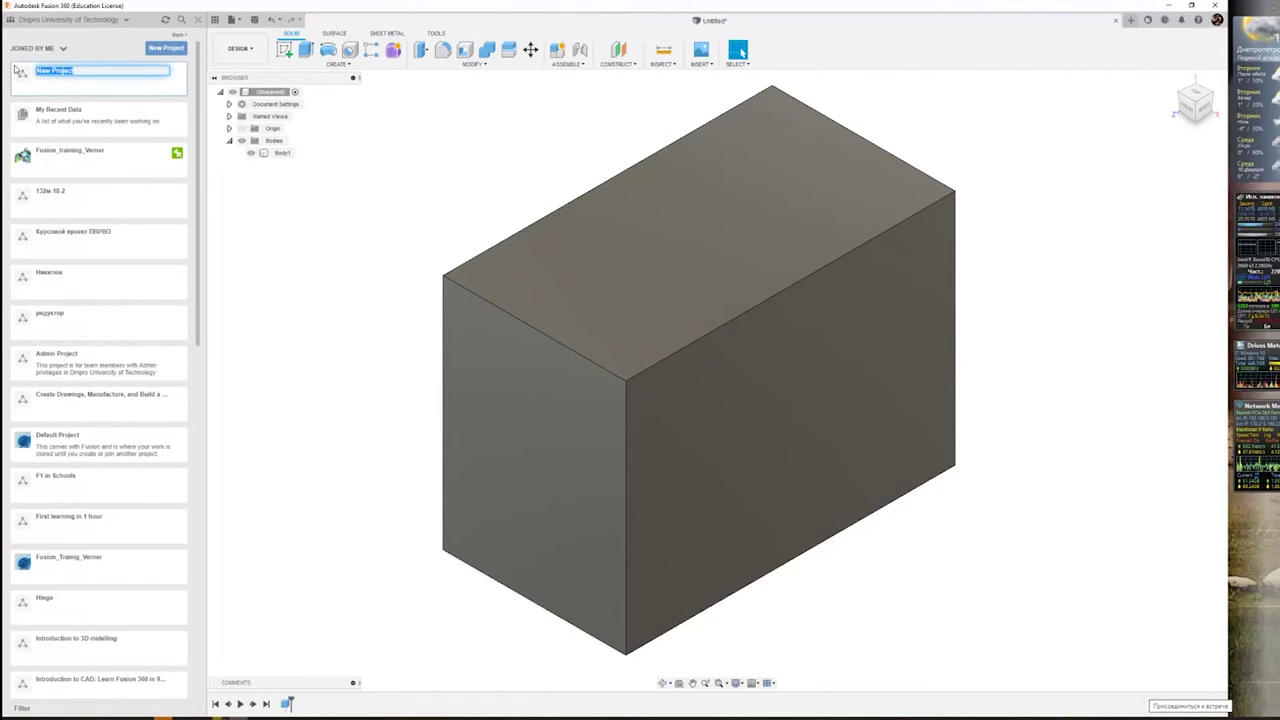
text(ПВРВО)
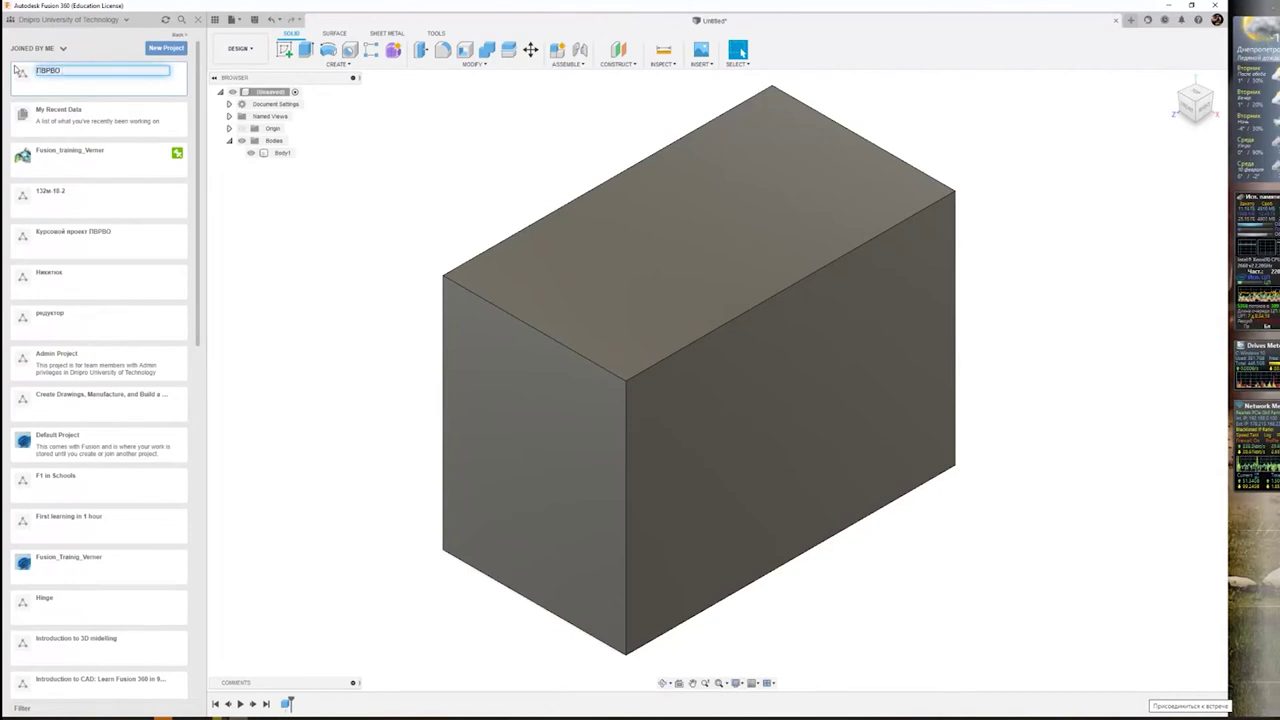
text( Вер)
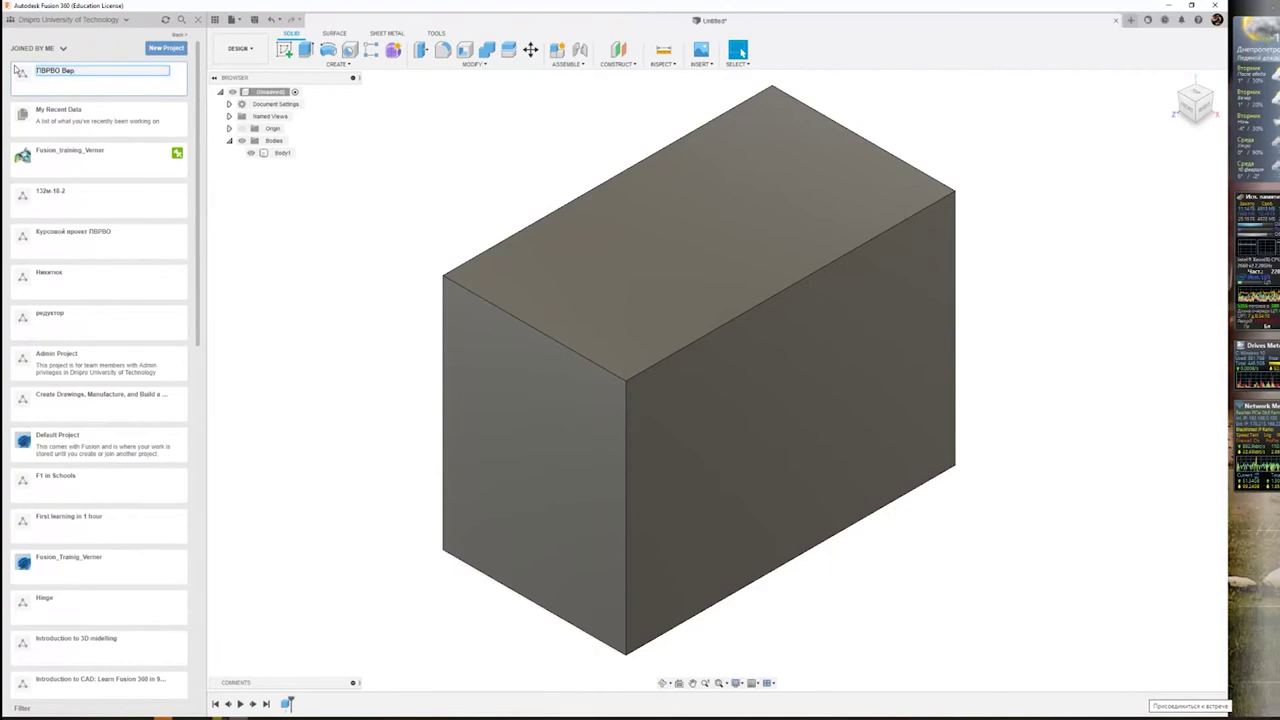
key(BackSpace)
key(BackSpace)
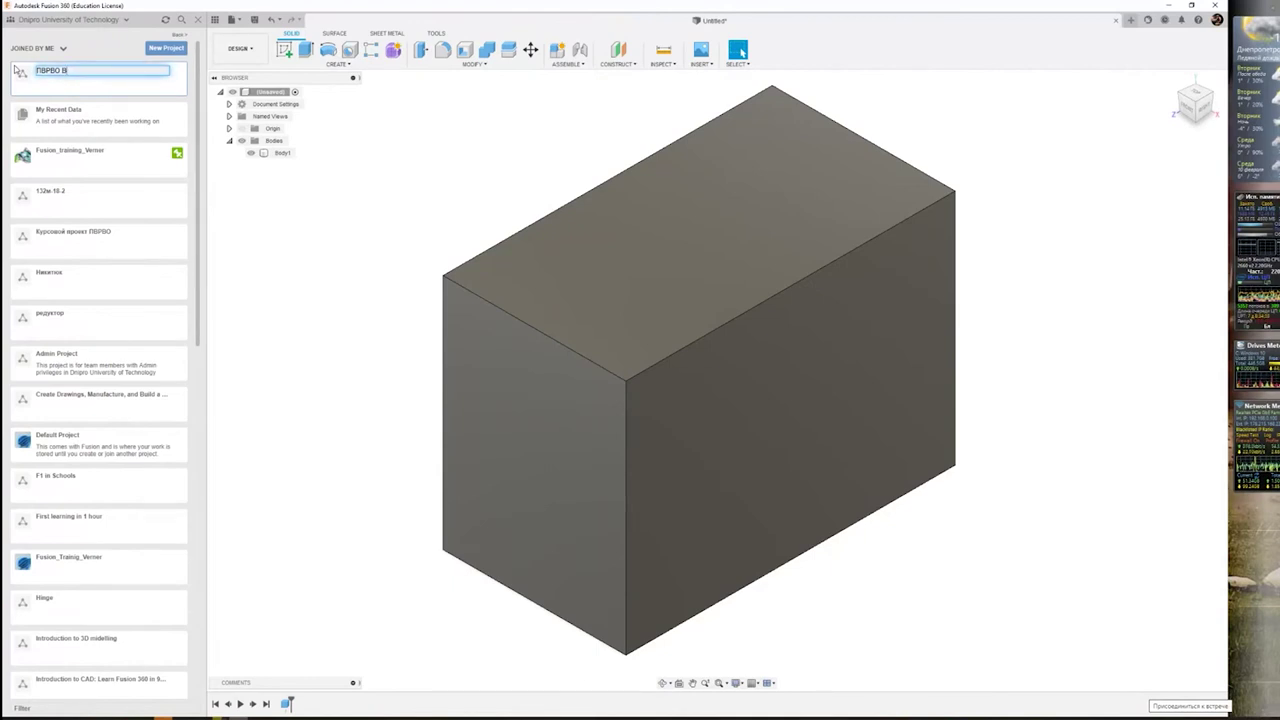
text(ернер)
key(Return)
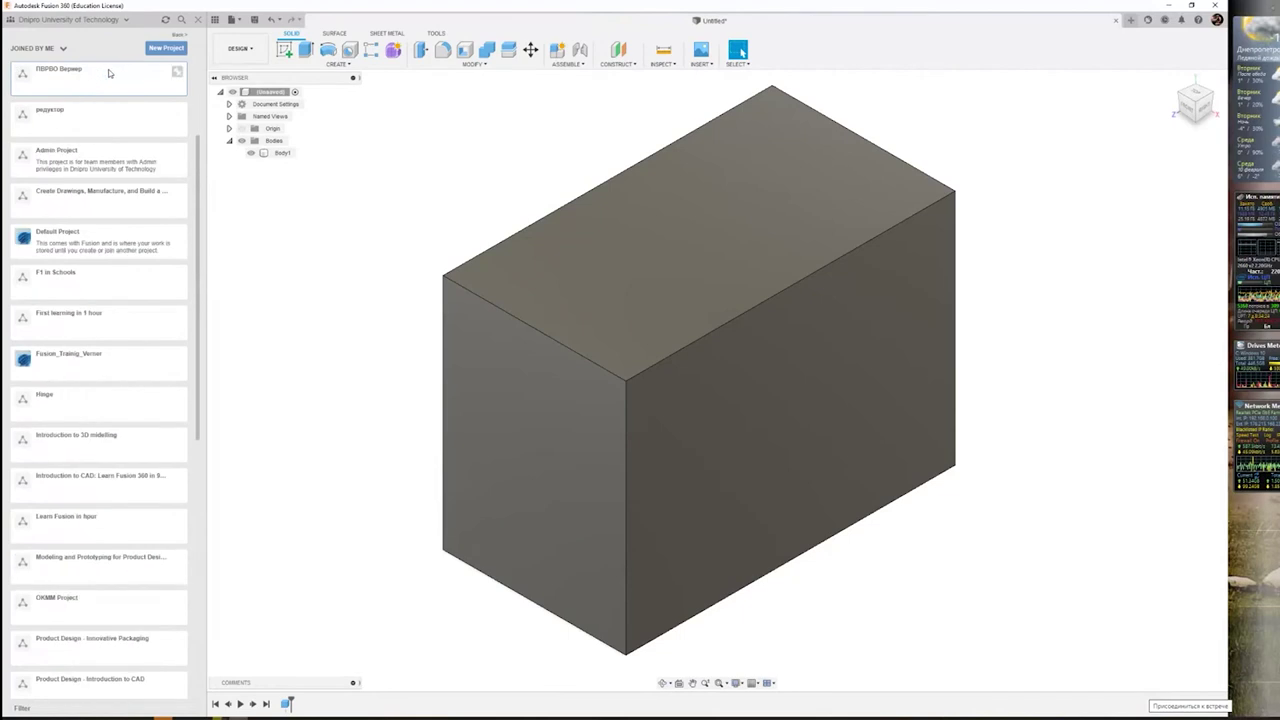
click(78, 81)
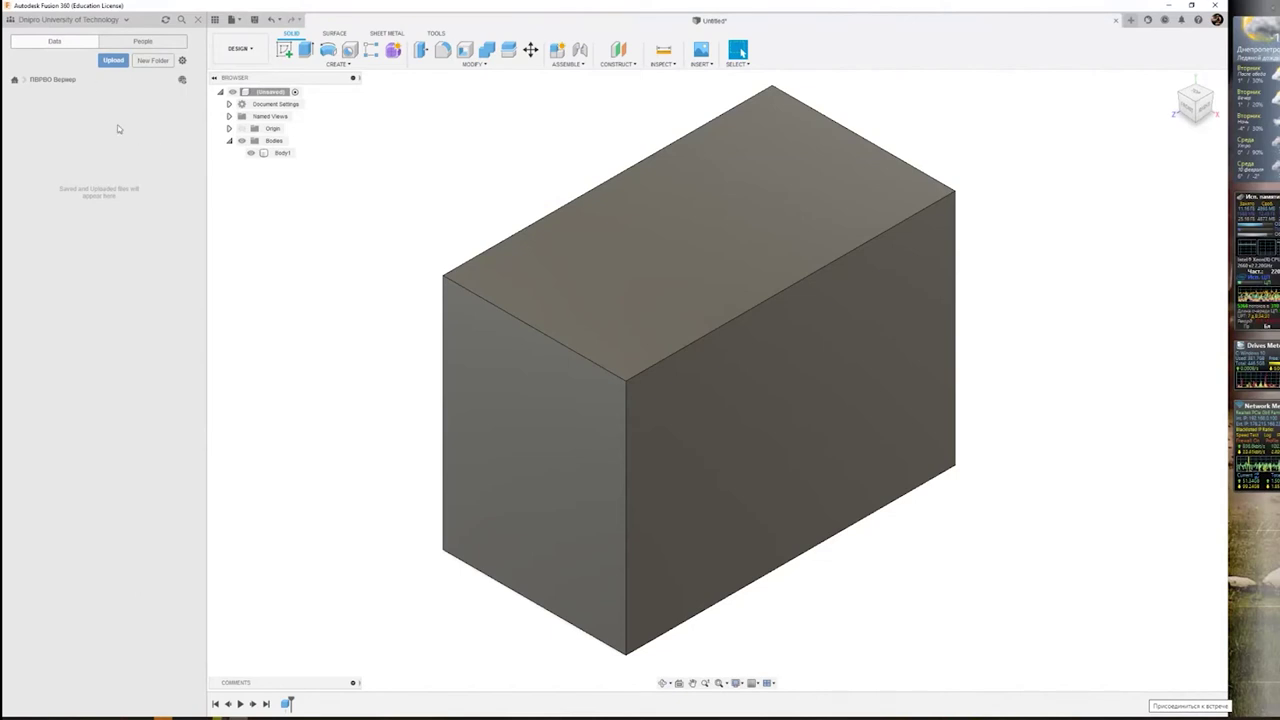
- Switch the data panel to the People tab to see the project's single moderator member
click(143, 42)
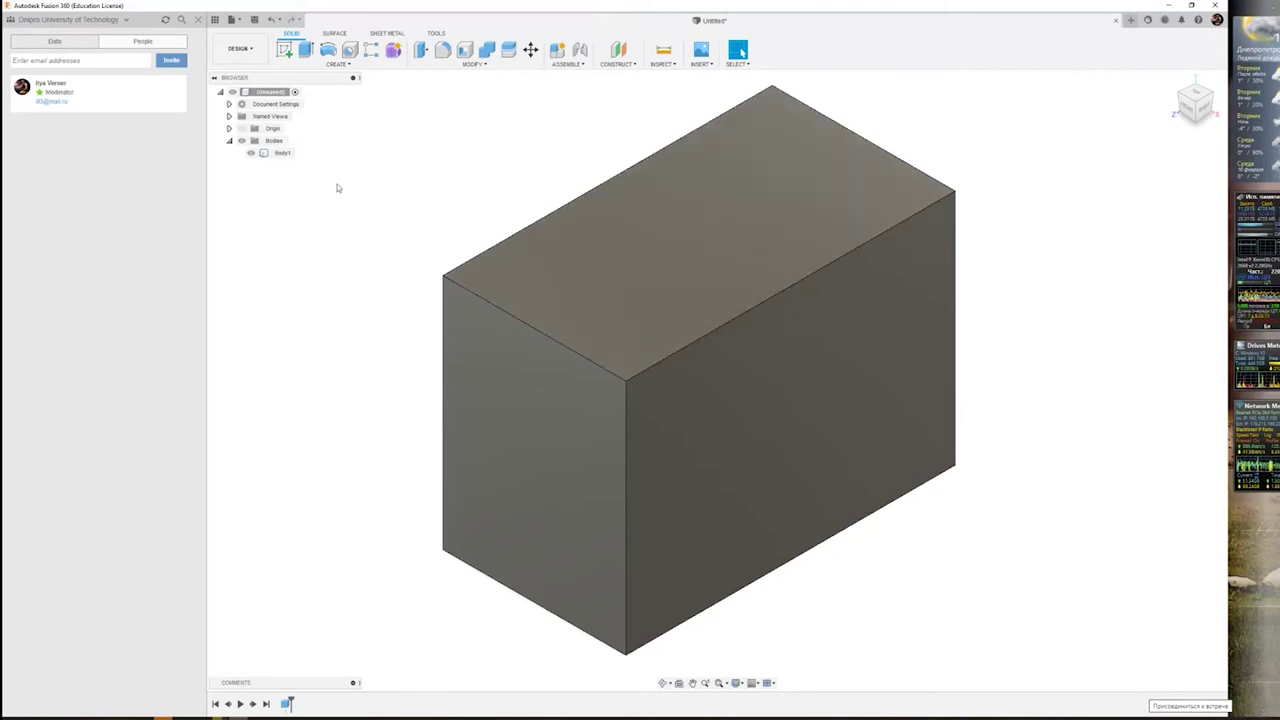
- Delete Body1 and save the empty design as Лампа in the ПВРВО project
right_click(280, 152)
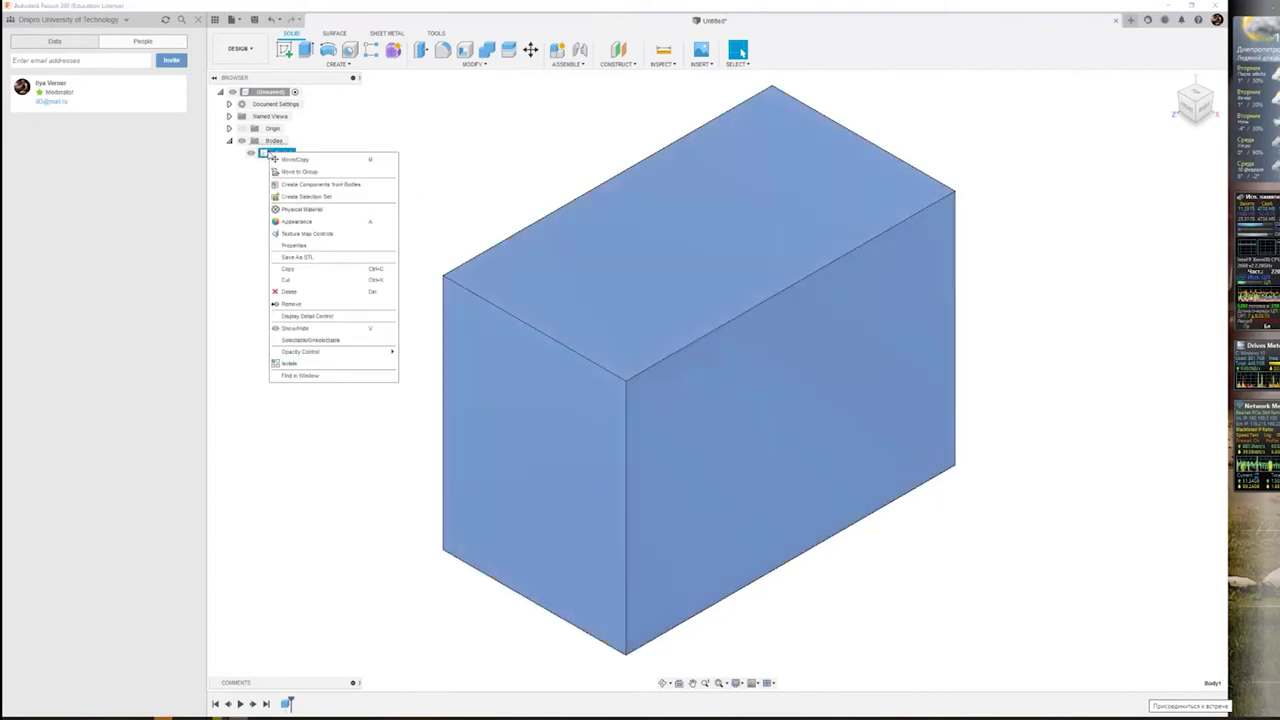
click(300, 291)
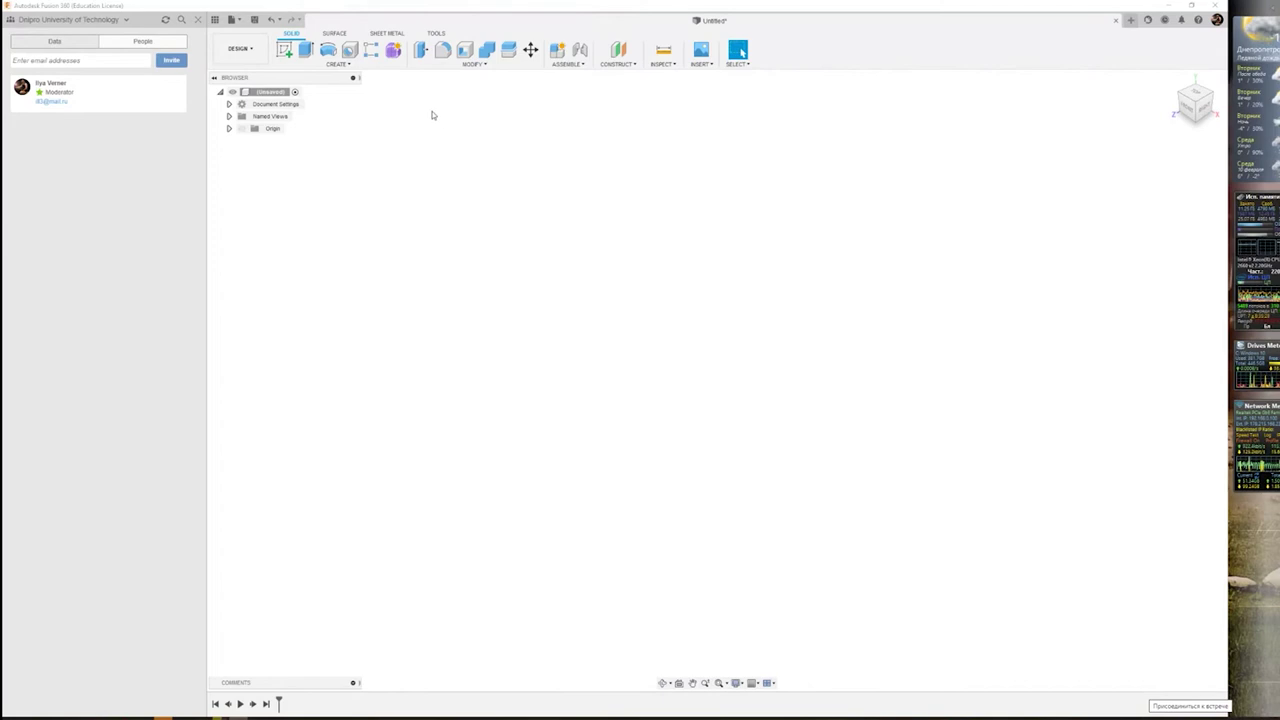
click(256, 20)
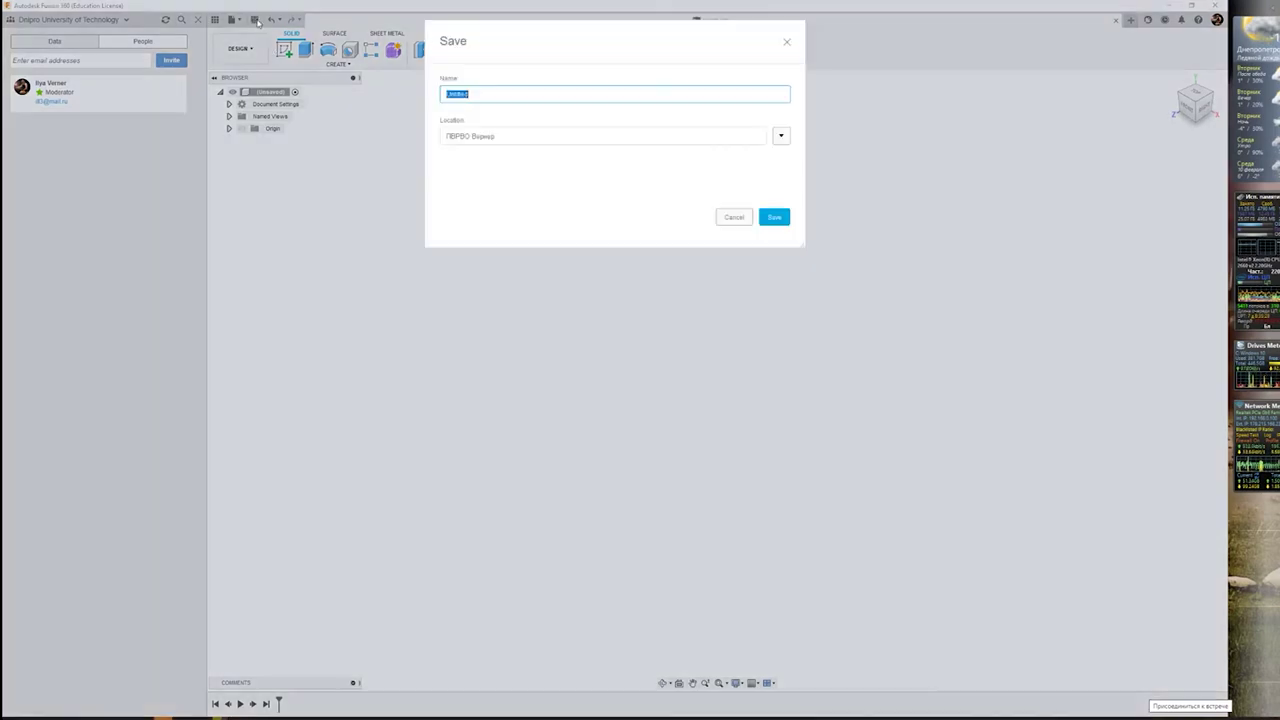
text(В)
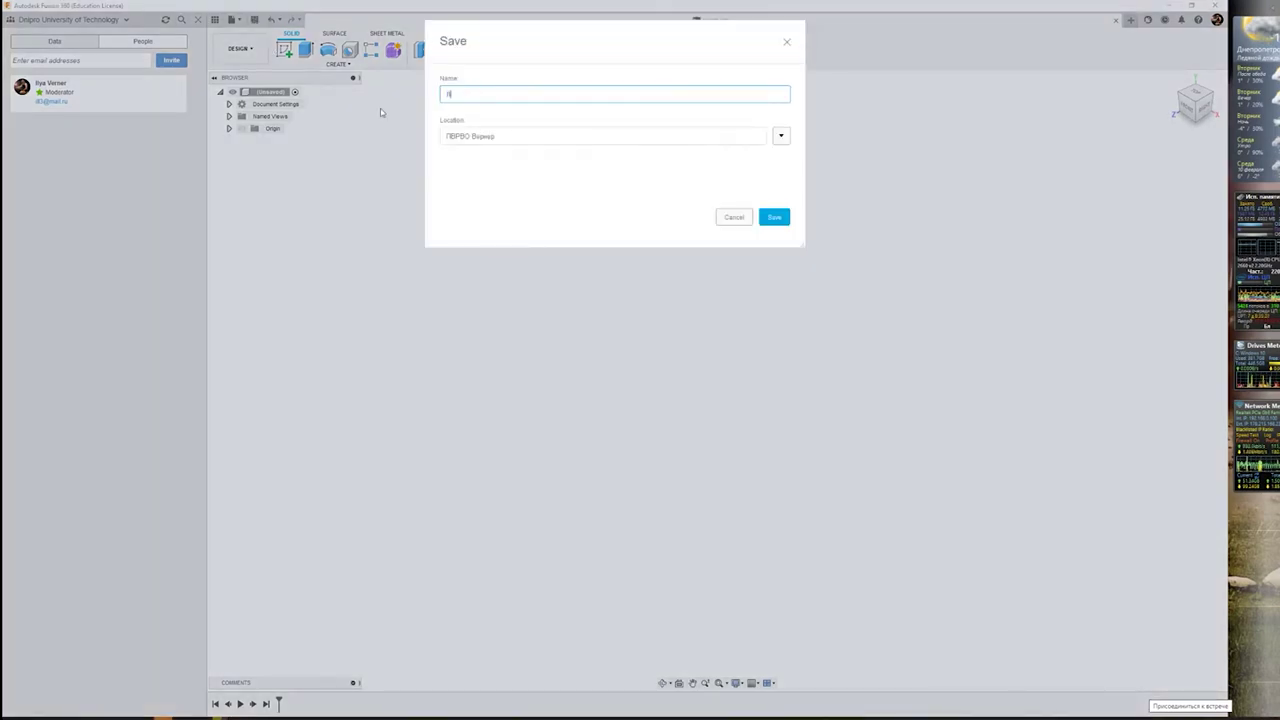
text(илка)
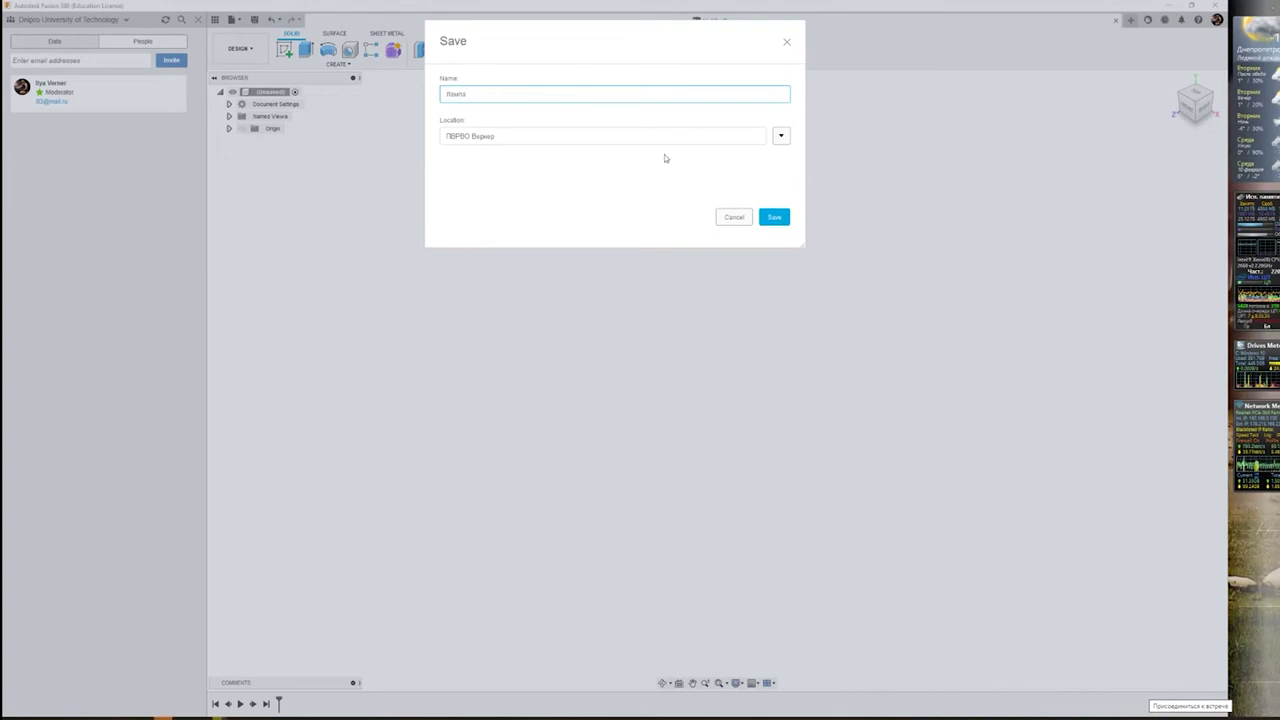
click(776, 217)
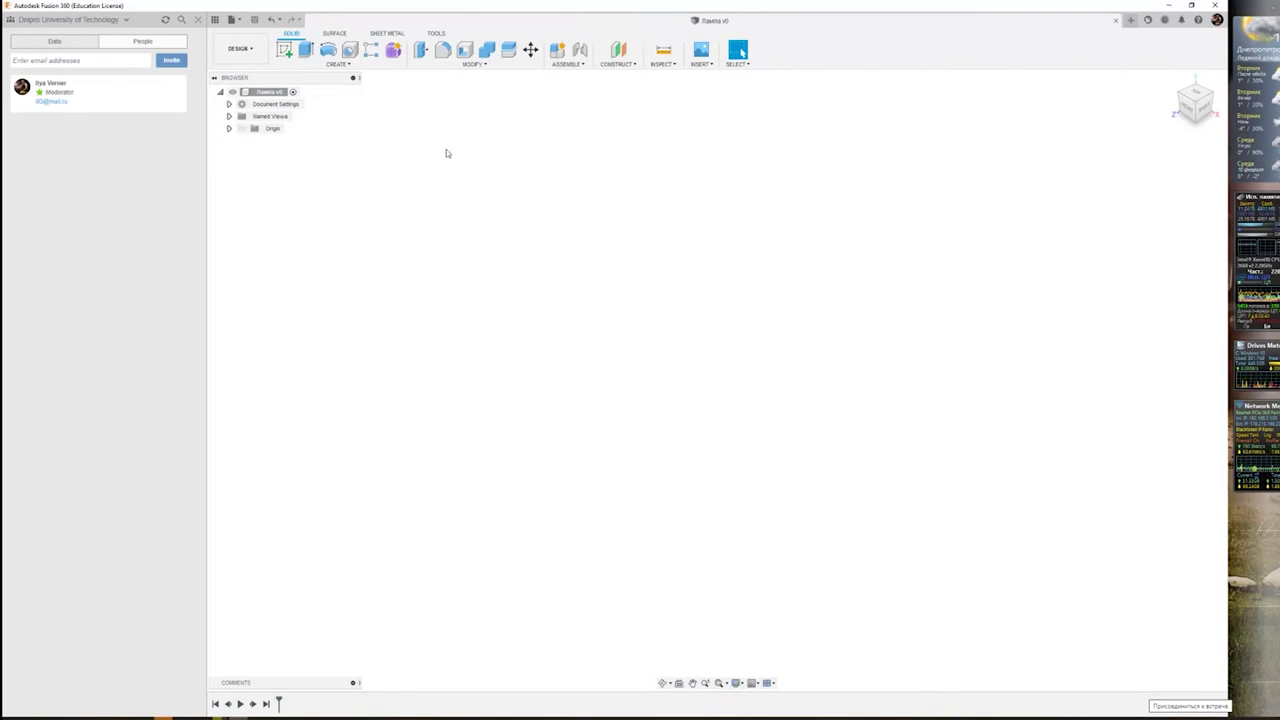
- Return to the Data tab listing Лампа v1, then launch Create Sketch from the Solid toolbar
click(55, 42)
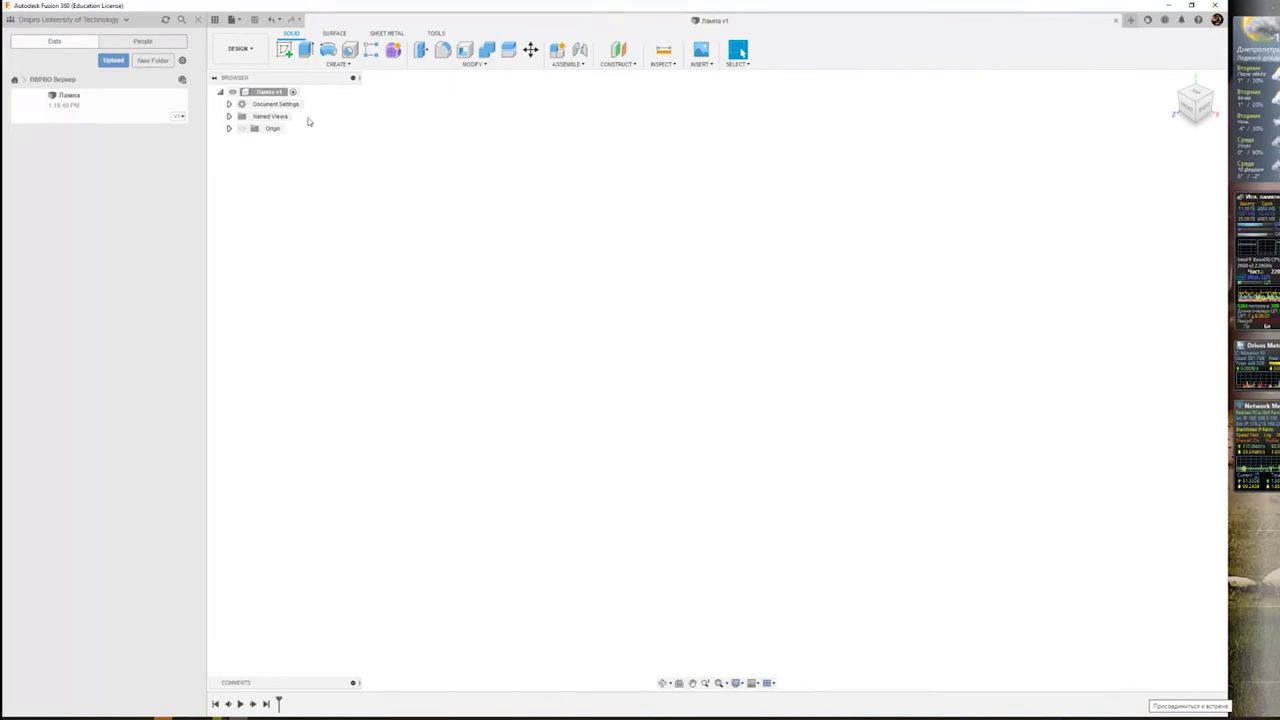
click(285, 50)
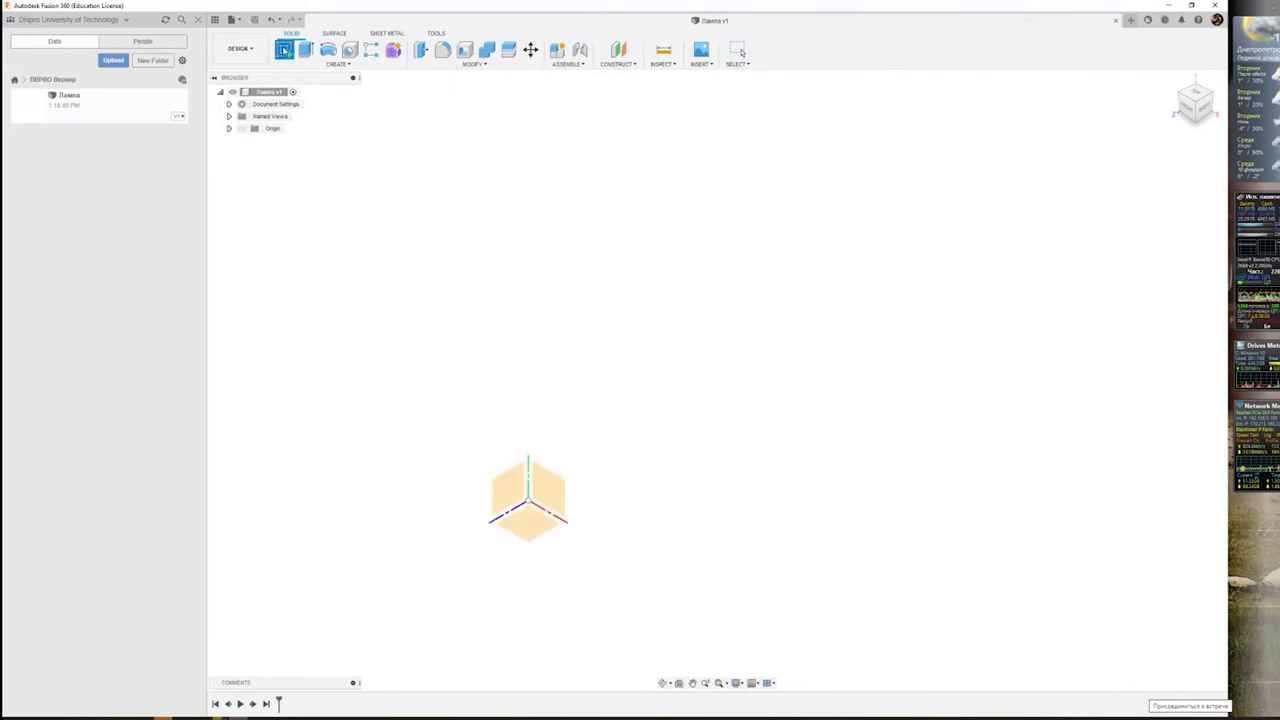
- Start a sketch on the origin plane, view it from the front, and draw a two-point rectangle
click(547, 484)
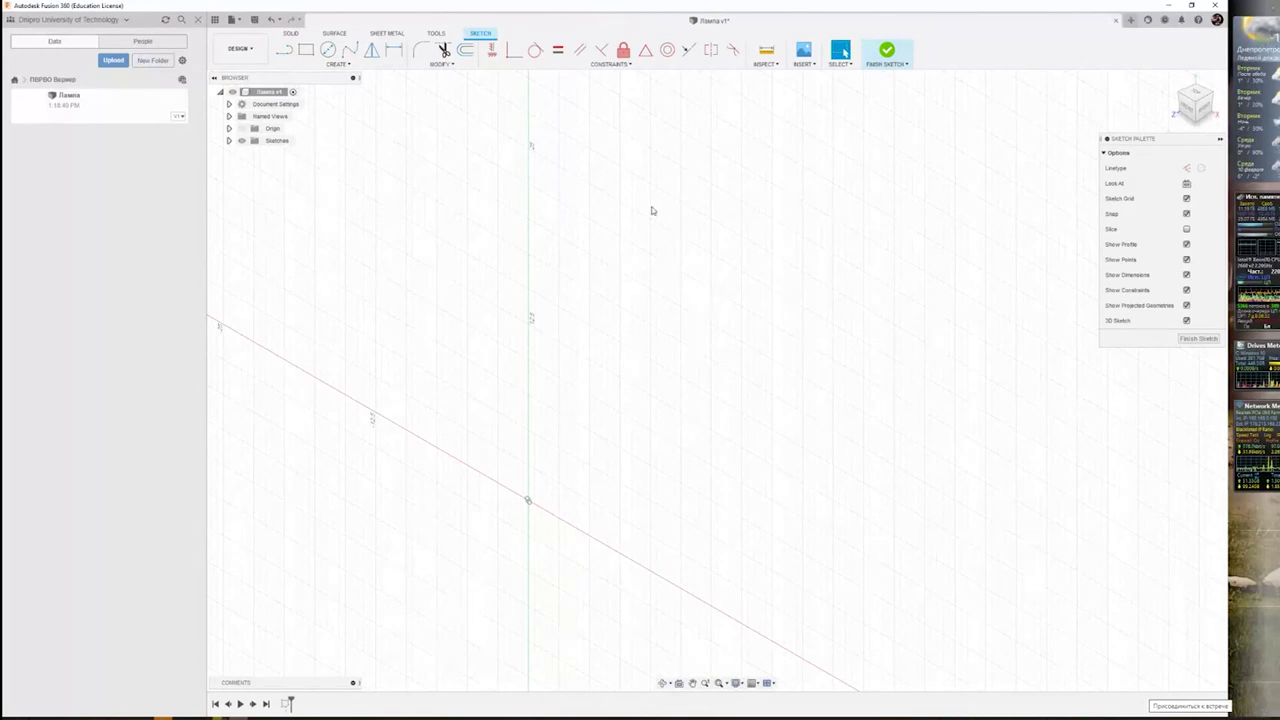
click(1186, 183)
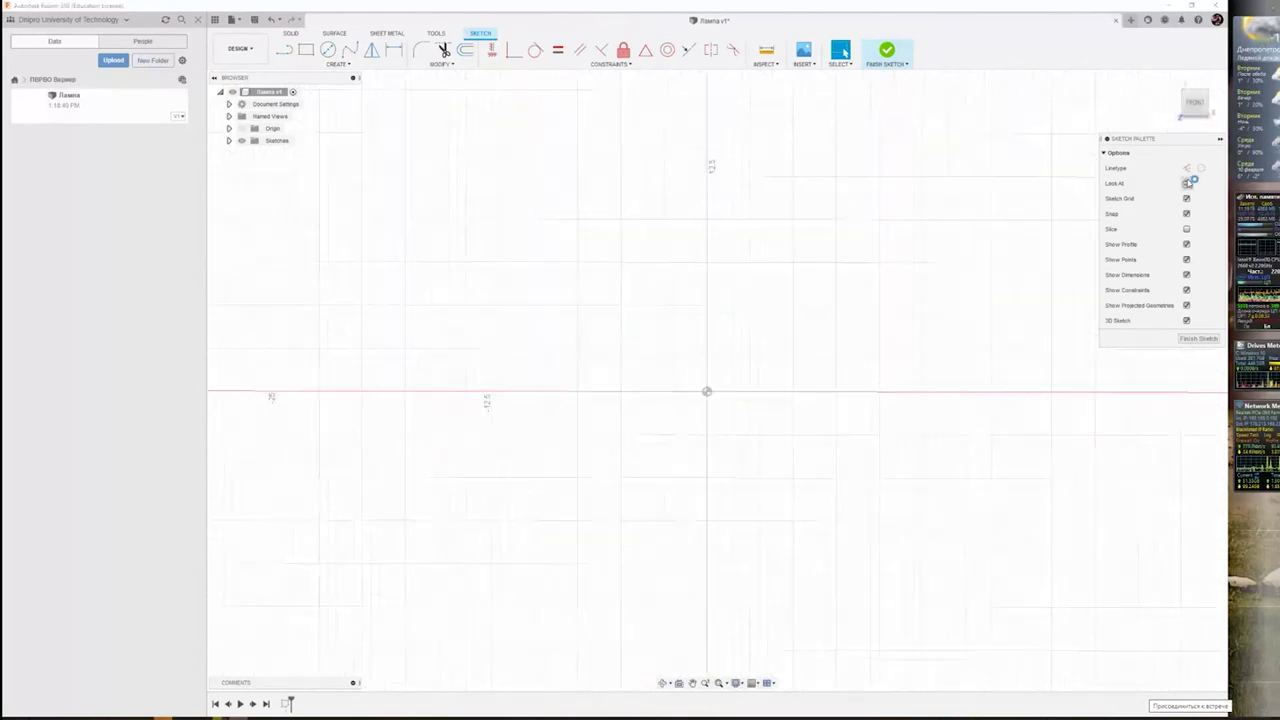
middle_drag(882, 263, 783, 289)
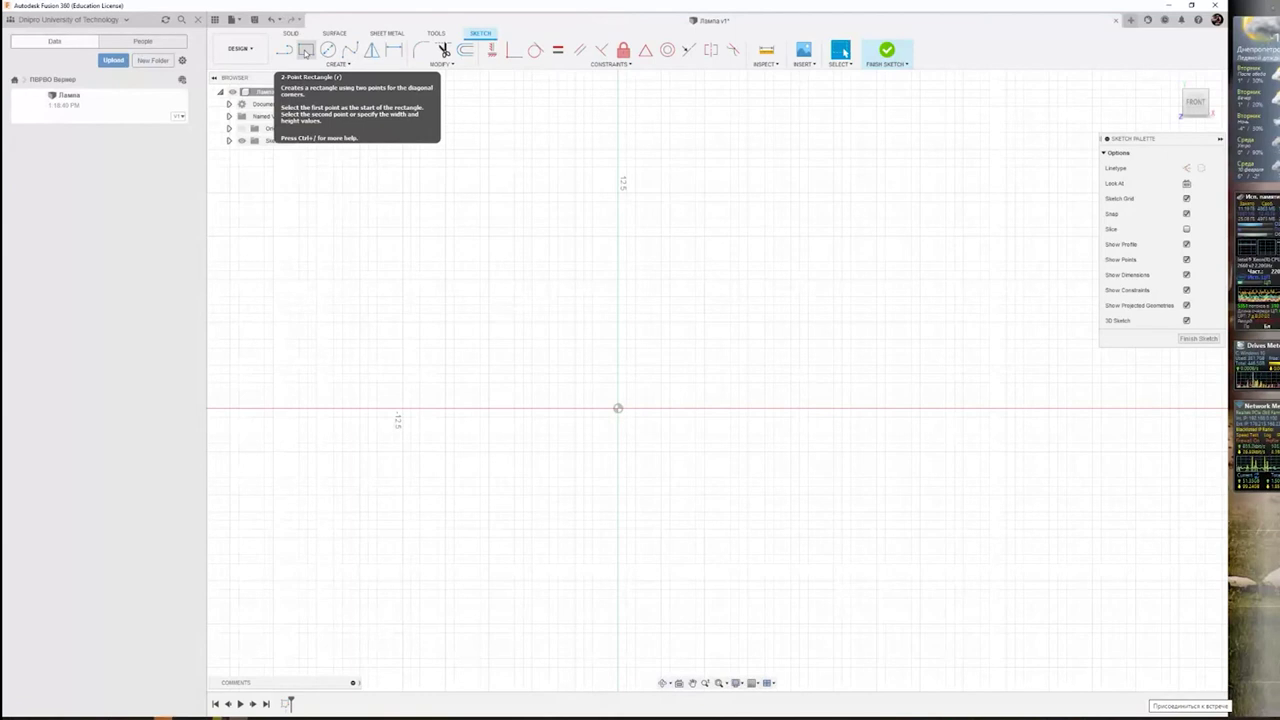
click(306, 51)
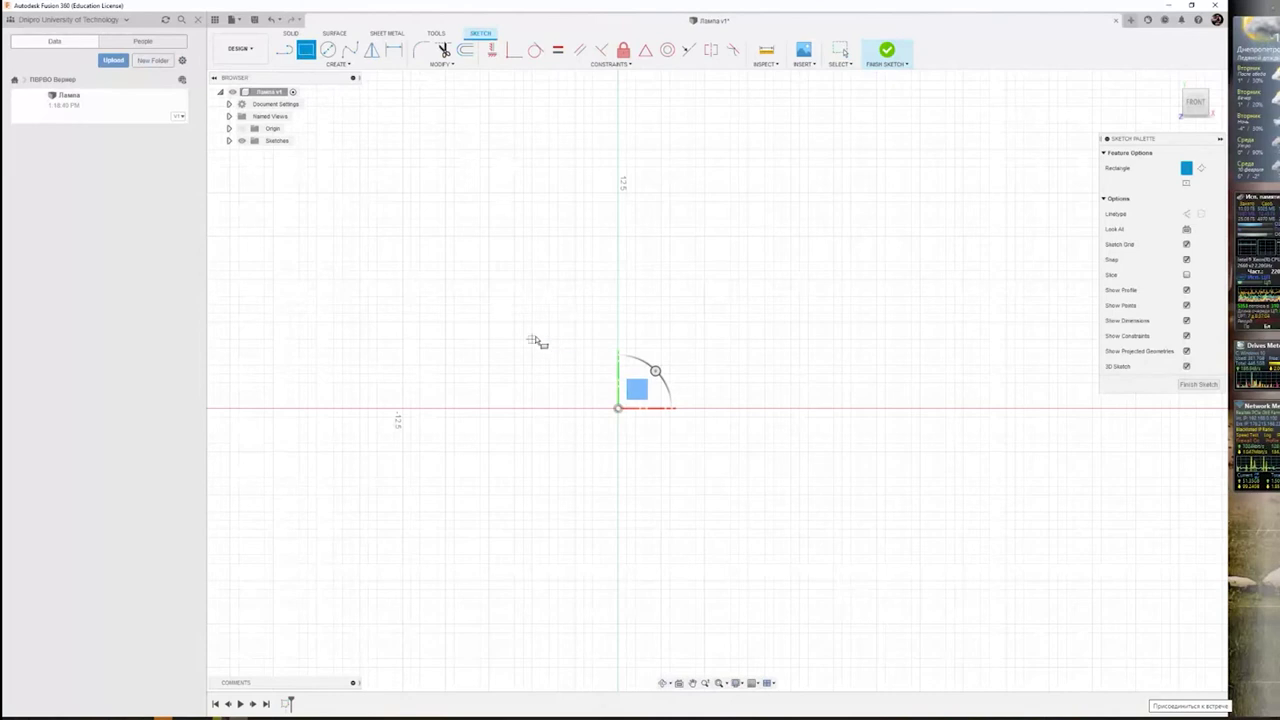
click(531, 339)
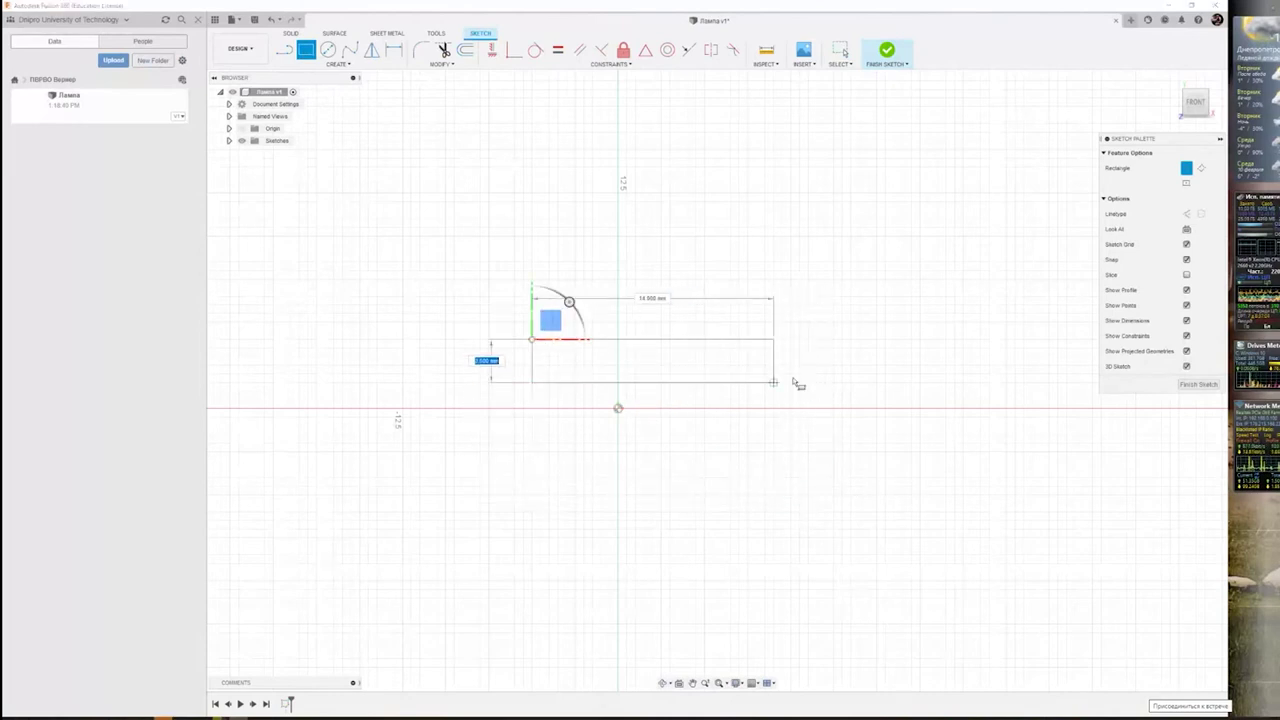
click(811, 438)
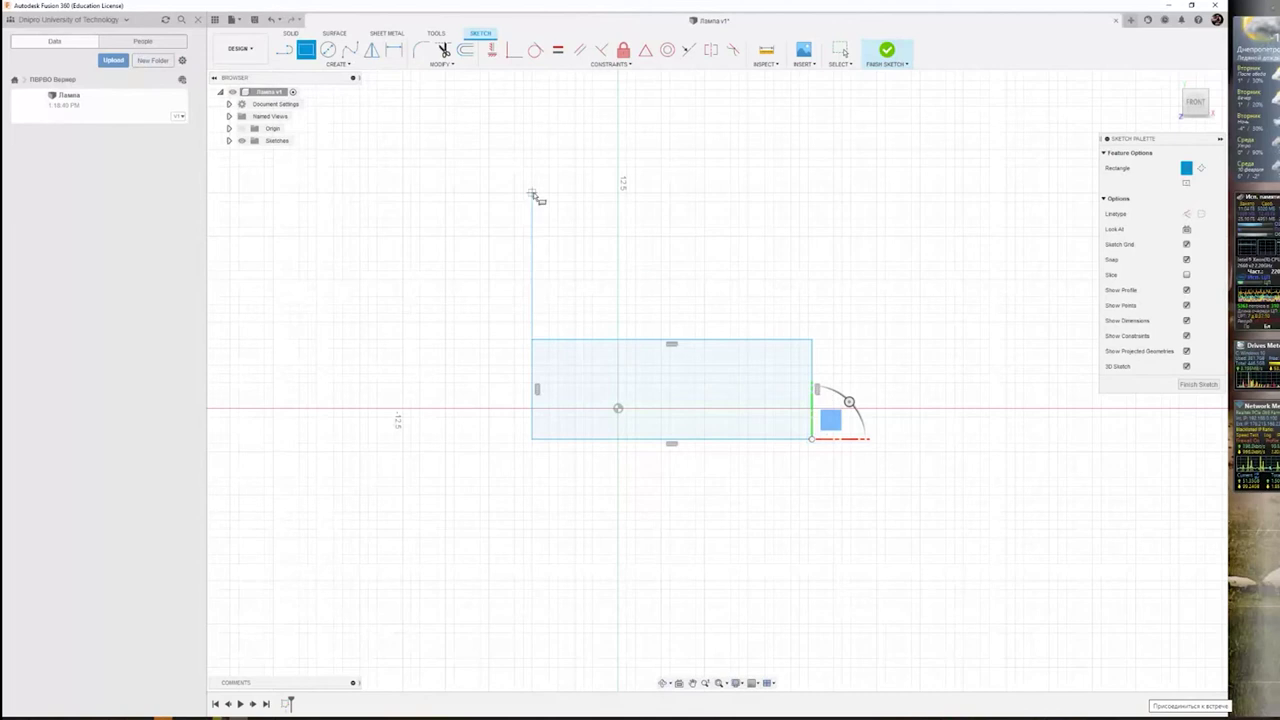
- Dimension the rectangle's top edge to set its width to 125 mm
click(340, 66)
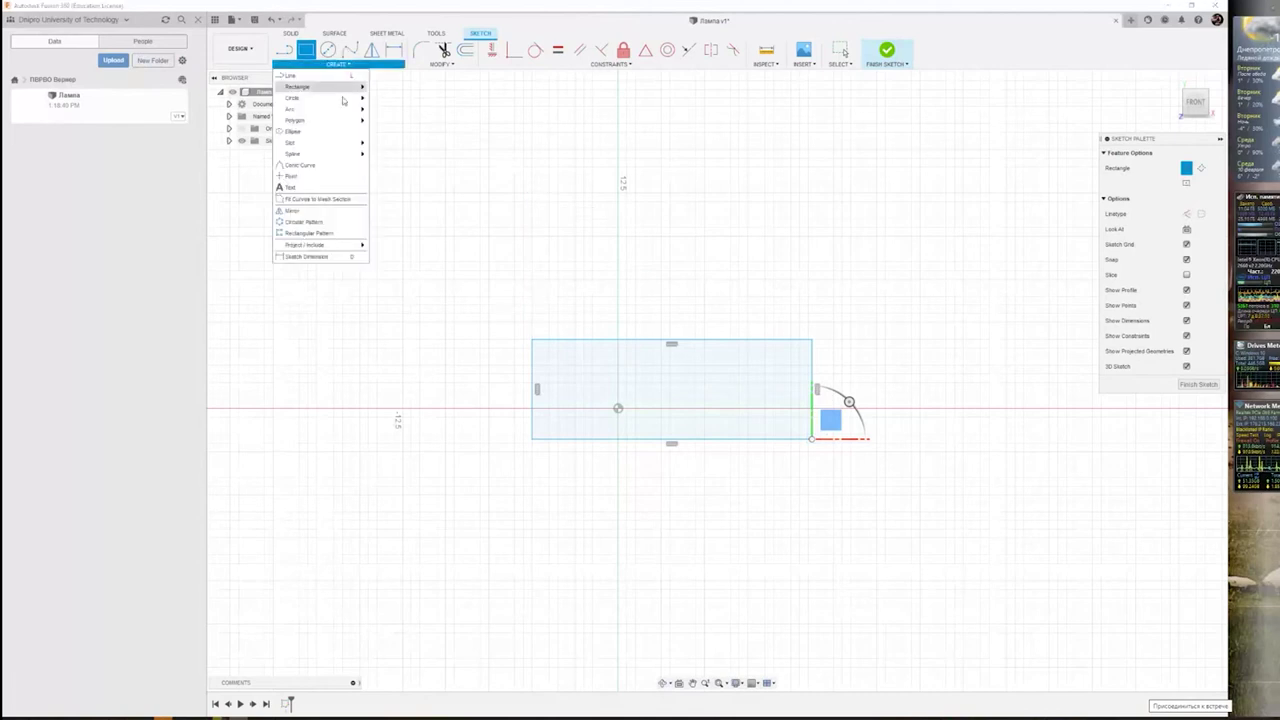
click(320, 259)
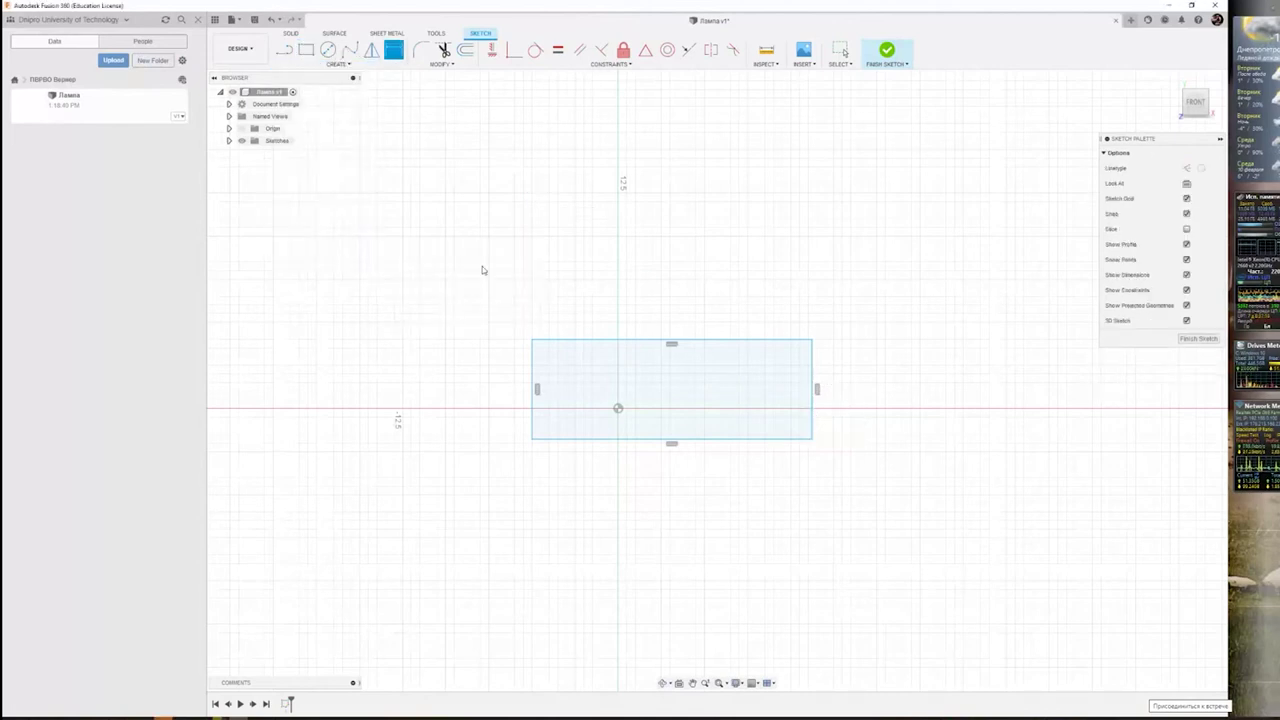
click(684, 341)
click(658, 255)
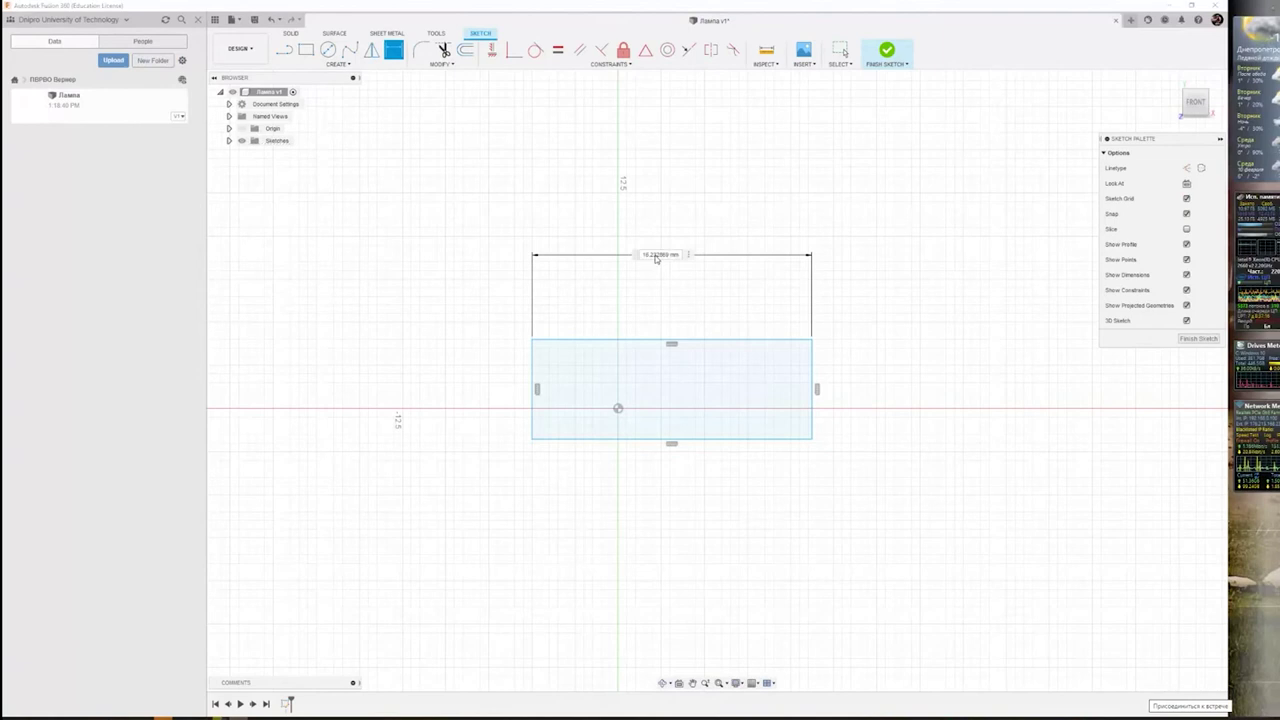
text(120)
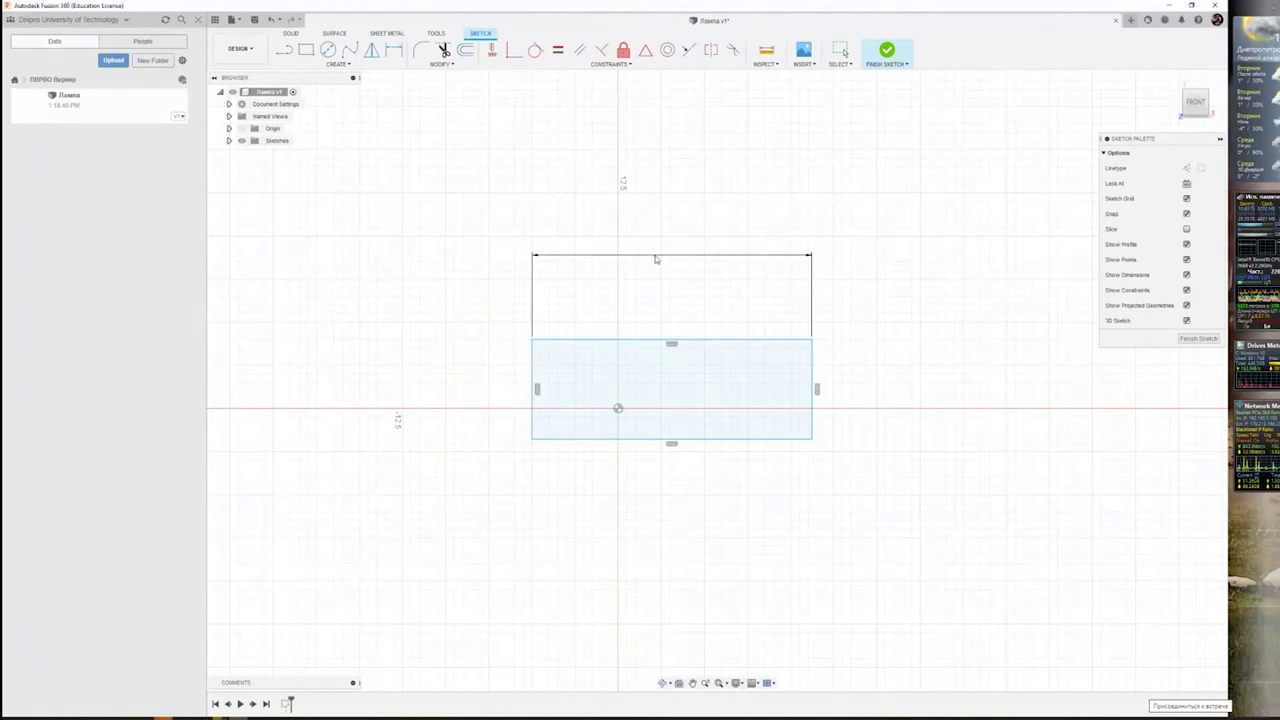
key(Return)
scroll(684, 343, down, 3)
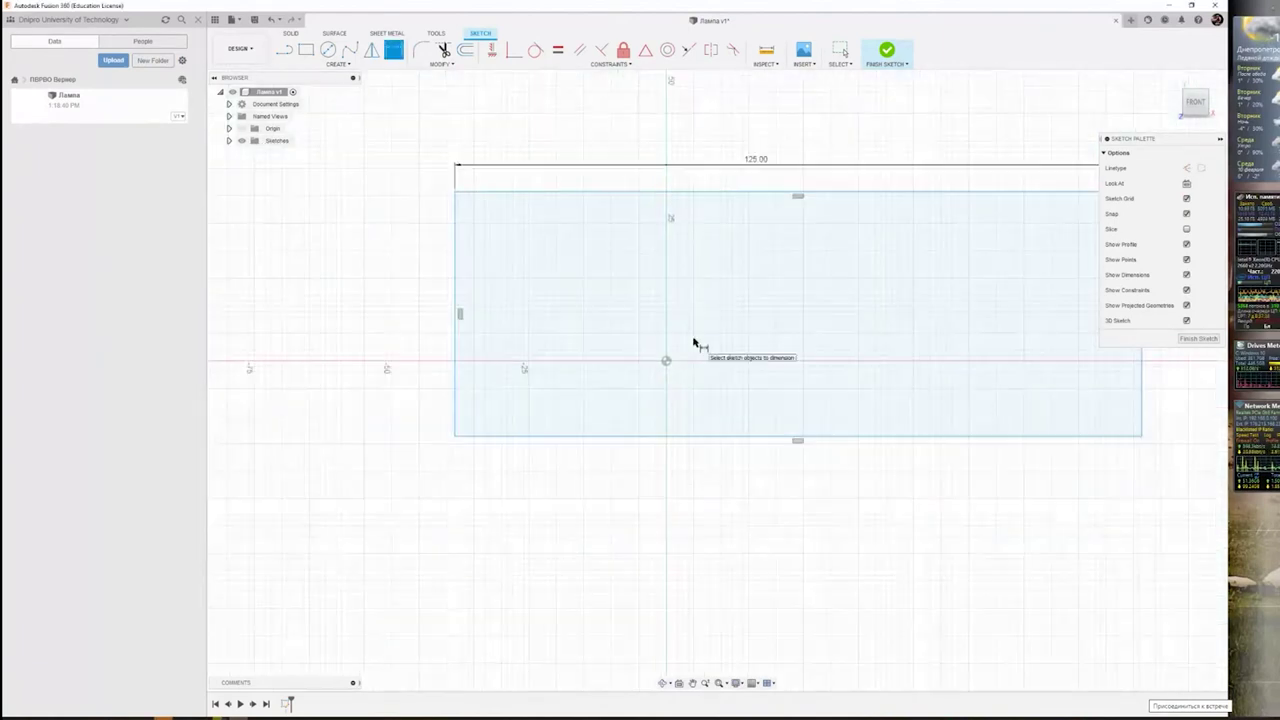
scroll(690, 343, down, 1)
- Dimension the rectangle's left edge to set its height to 32 mm
click(497, 278)
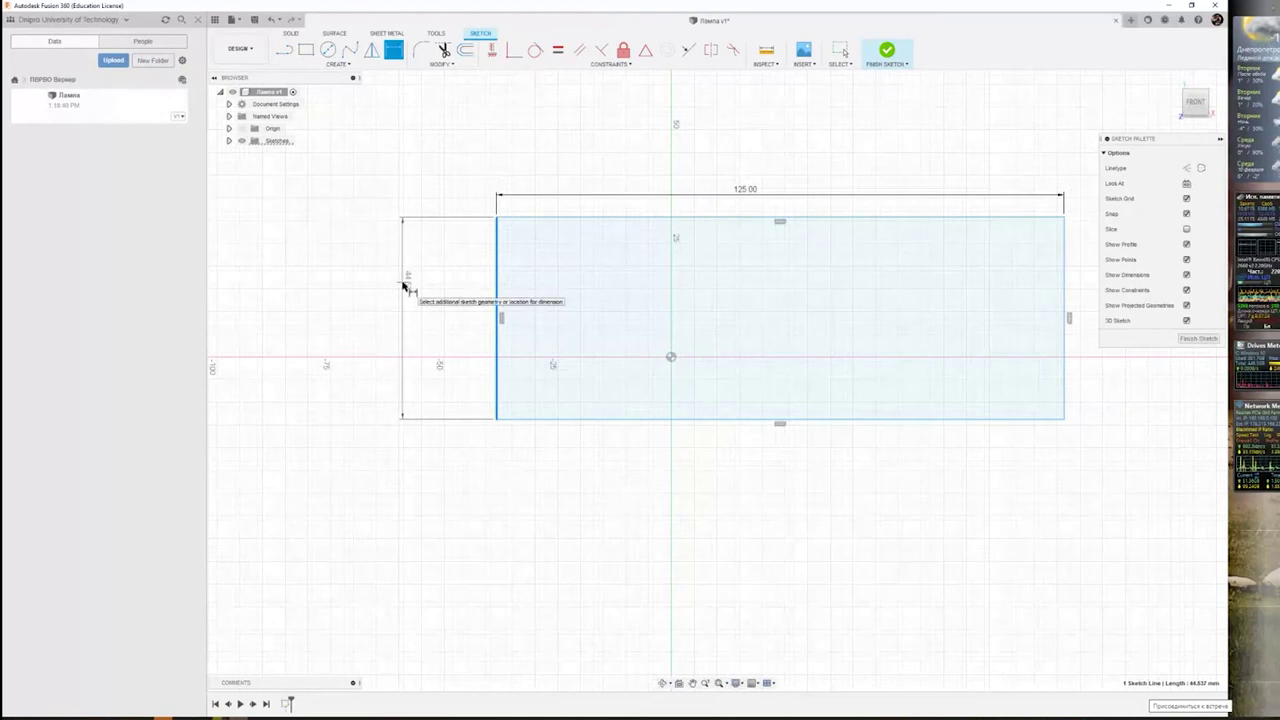
click(405, 288)
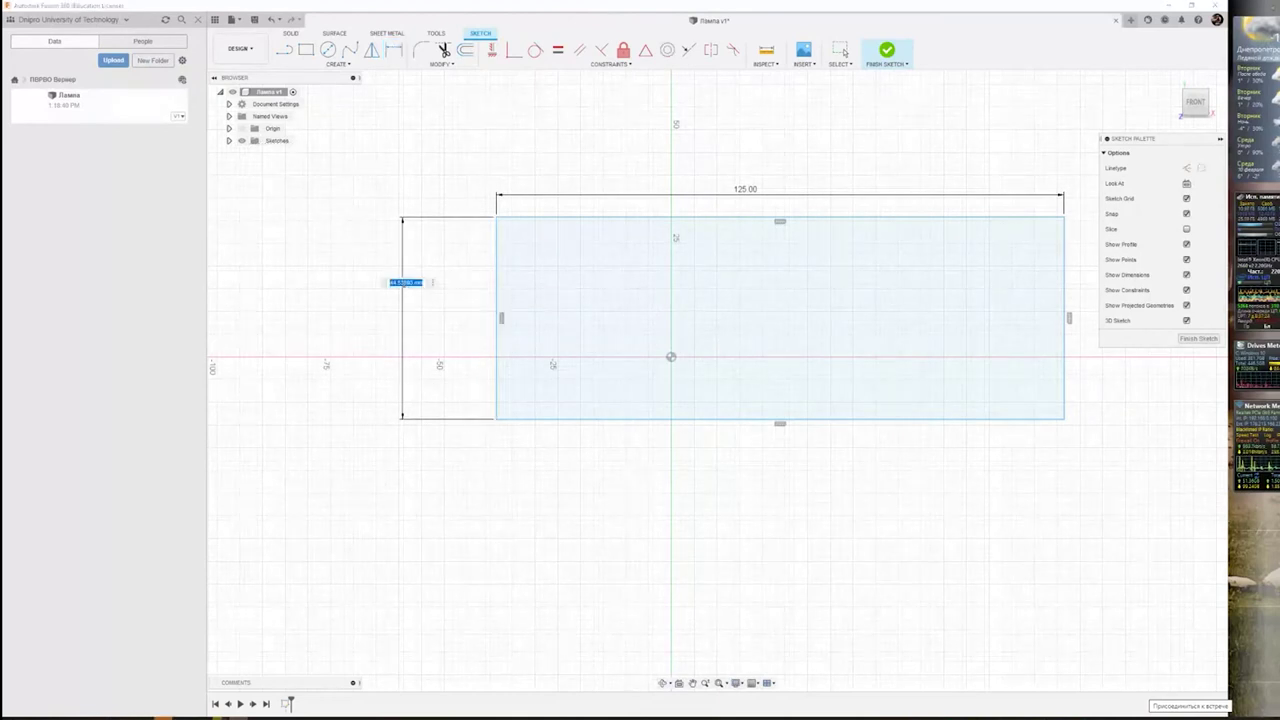
text(32)
key(Return)
key(Escape)
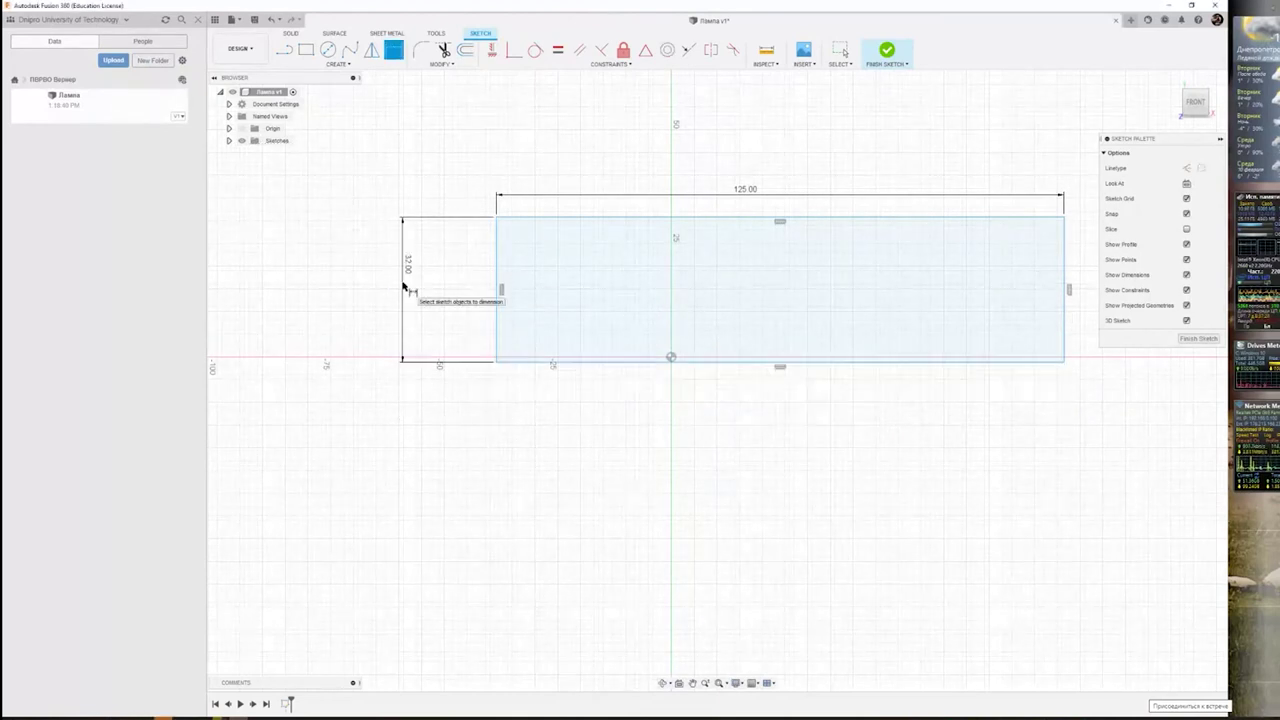
middle_drag(830, 245, 754, 309)
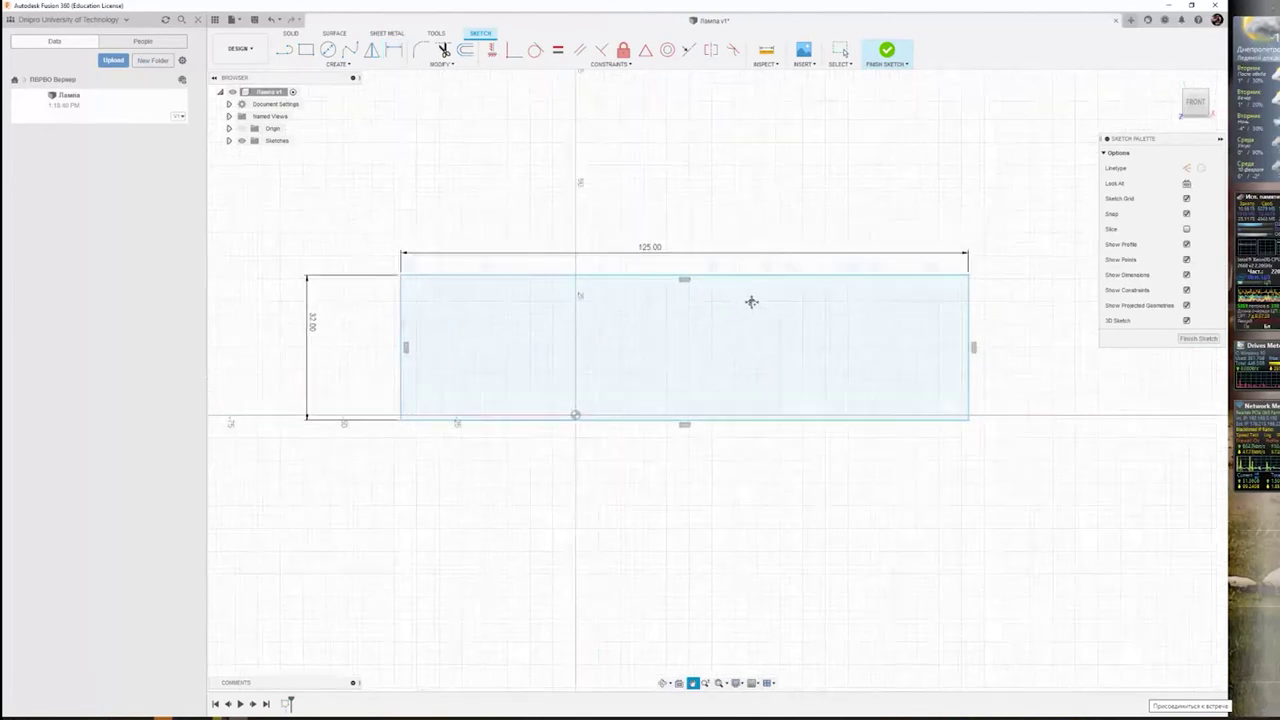
key(d)
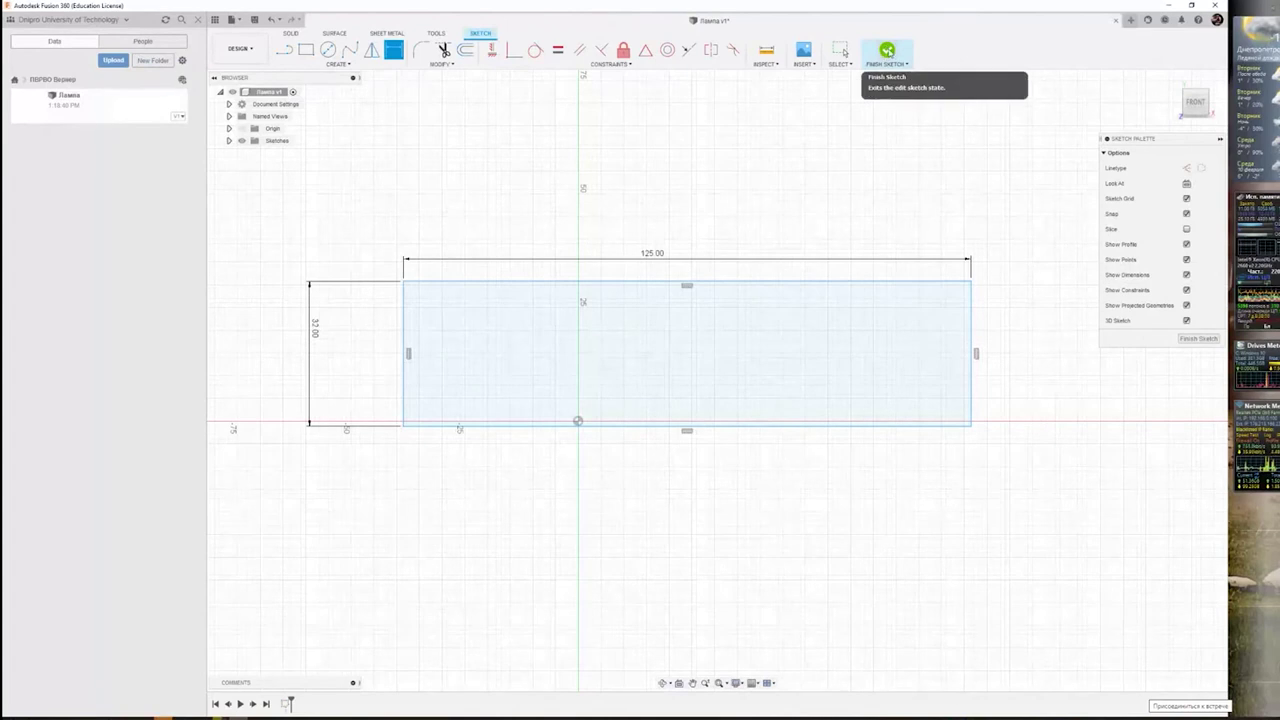
- Finish the rectangle sketch so it becomes a profile for solid modelling
click(887, 52)
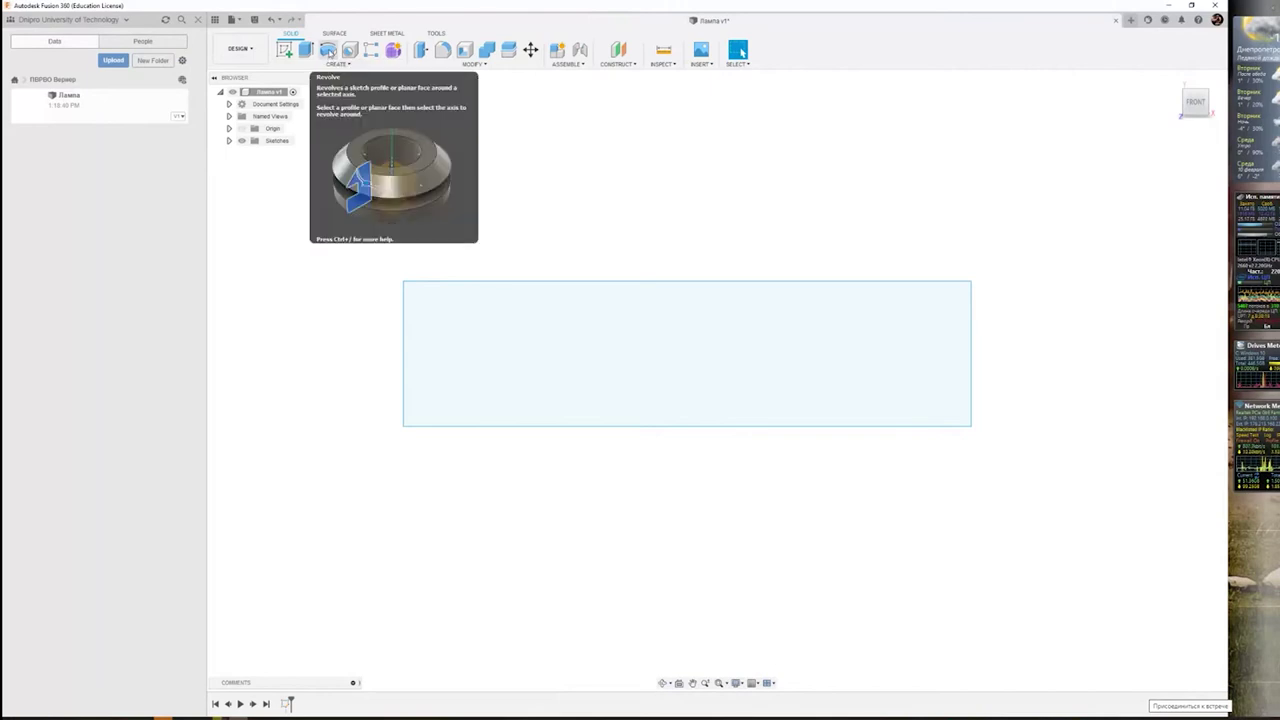
- Revolve the rectangle 360° about its edge line as a new body to form the base disc
click(329, 51)
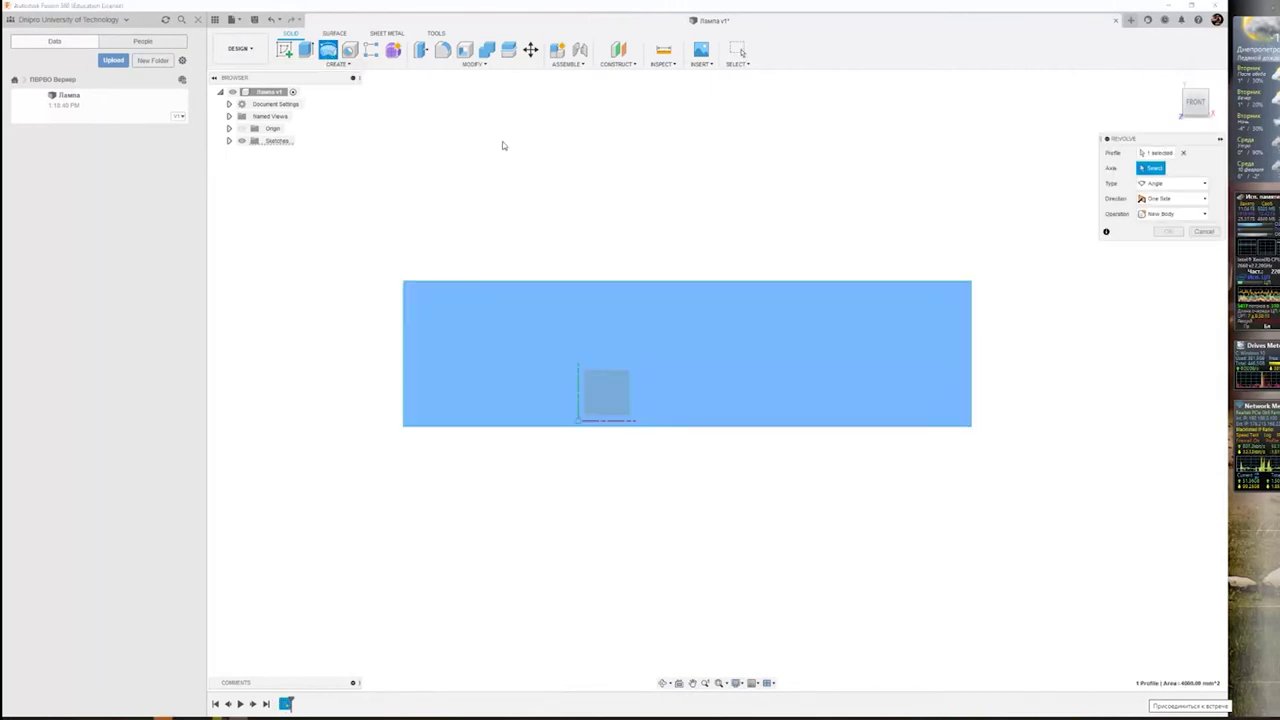
shift+middle_drag(791, 207, 783, 240)
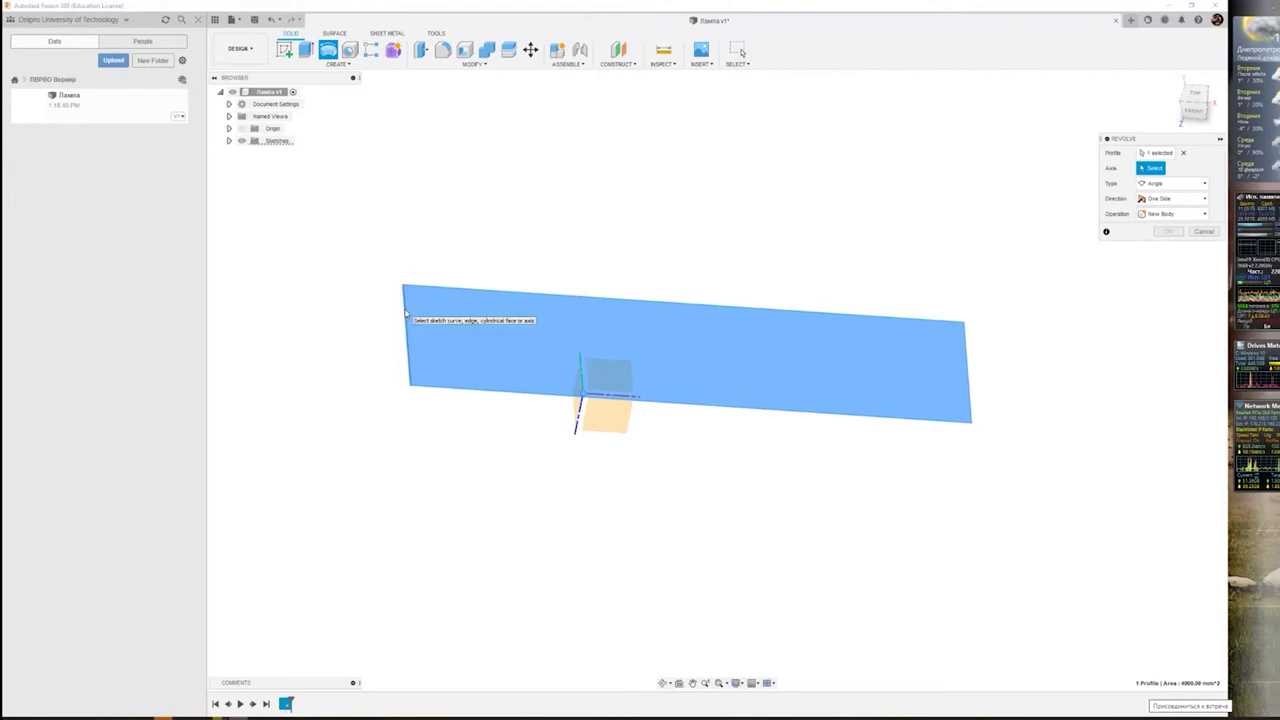
click(405, 316)
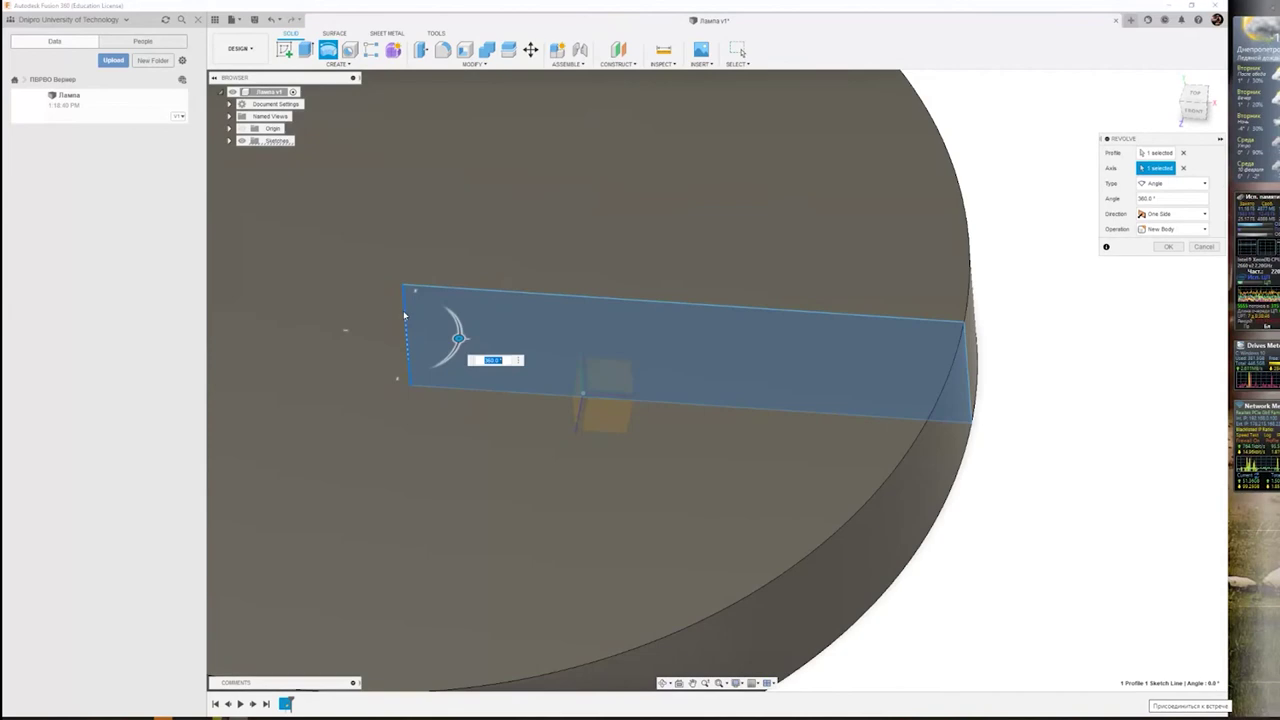
scroll(492, 271, down, 2)
scroll(492, 271, down, 1)
scroll(502, 225, down, 1)
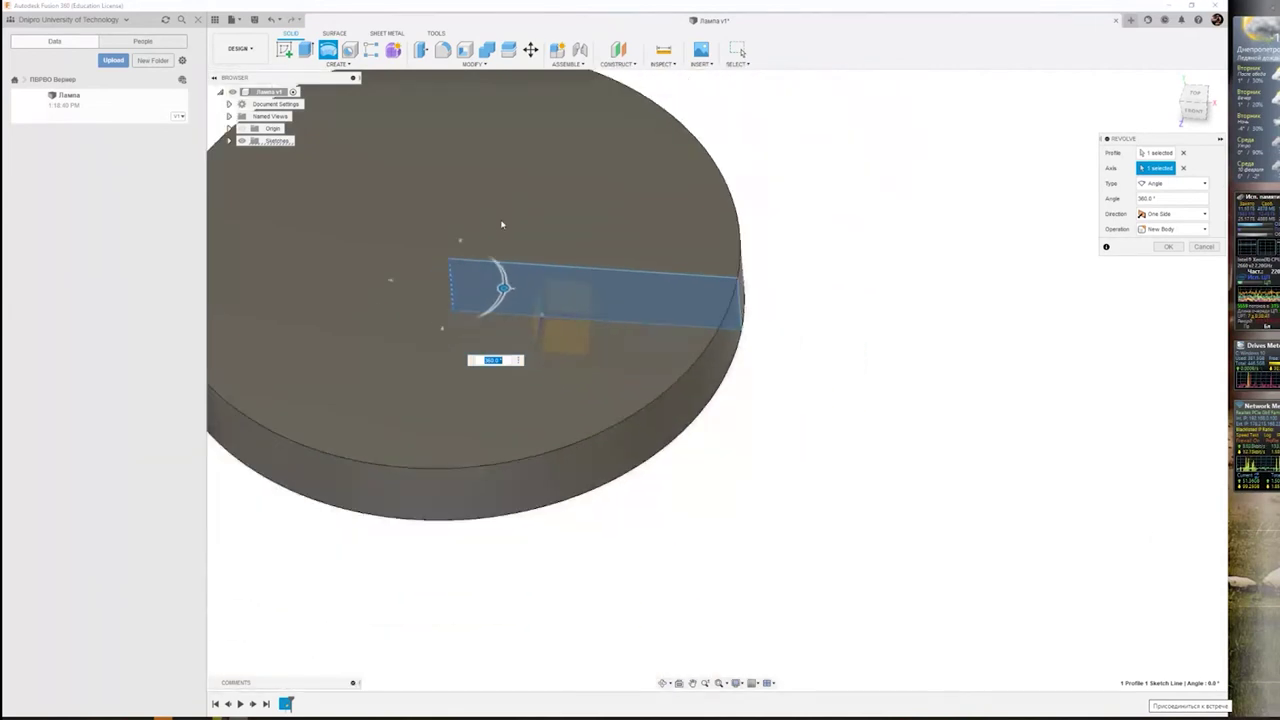
middle_drag(500, 220, 620, 262)
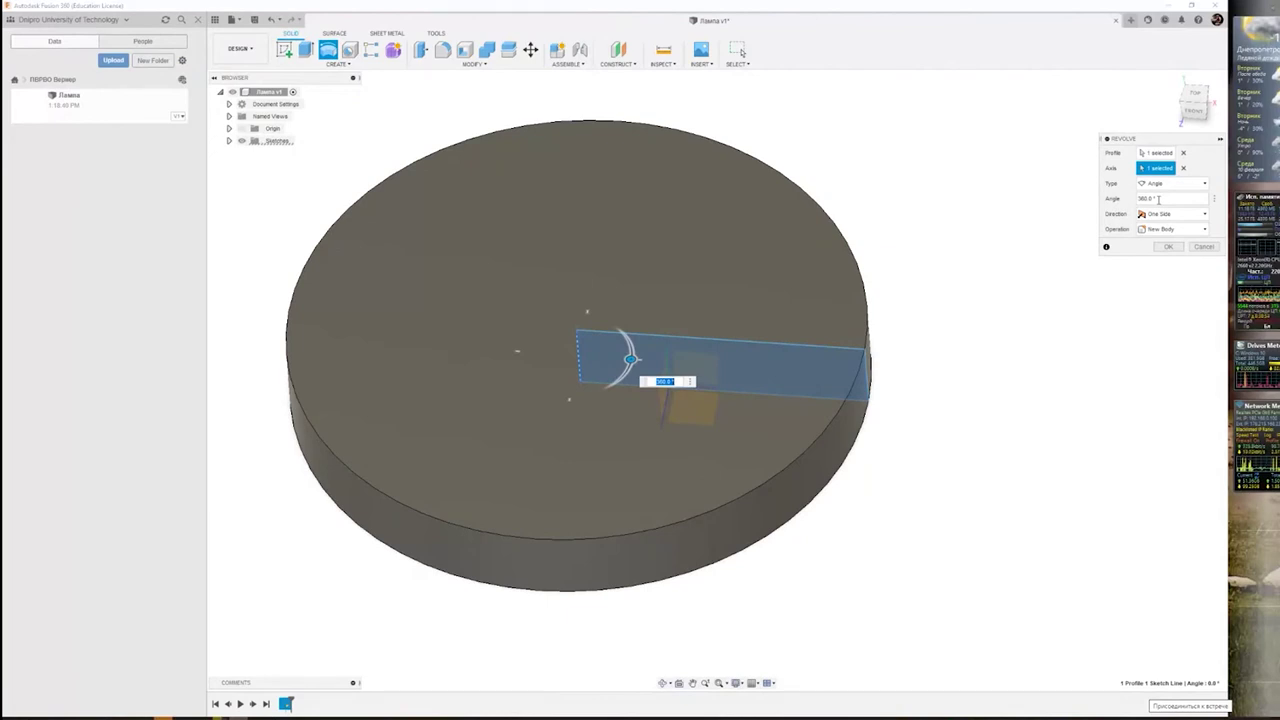
click(1150, 229)
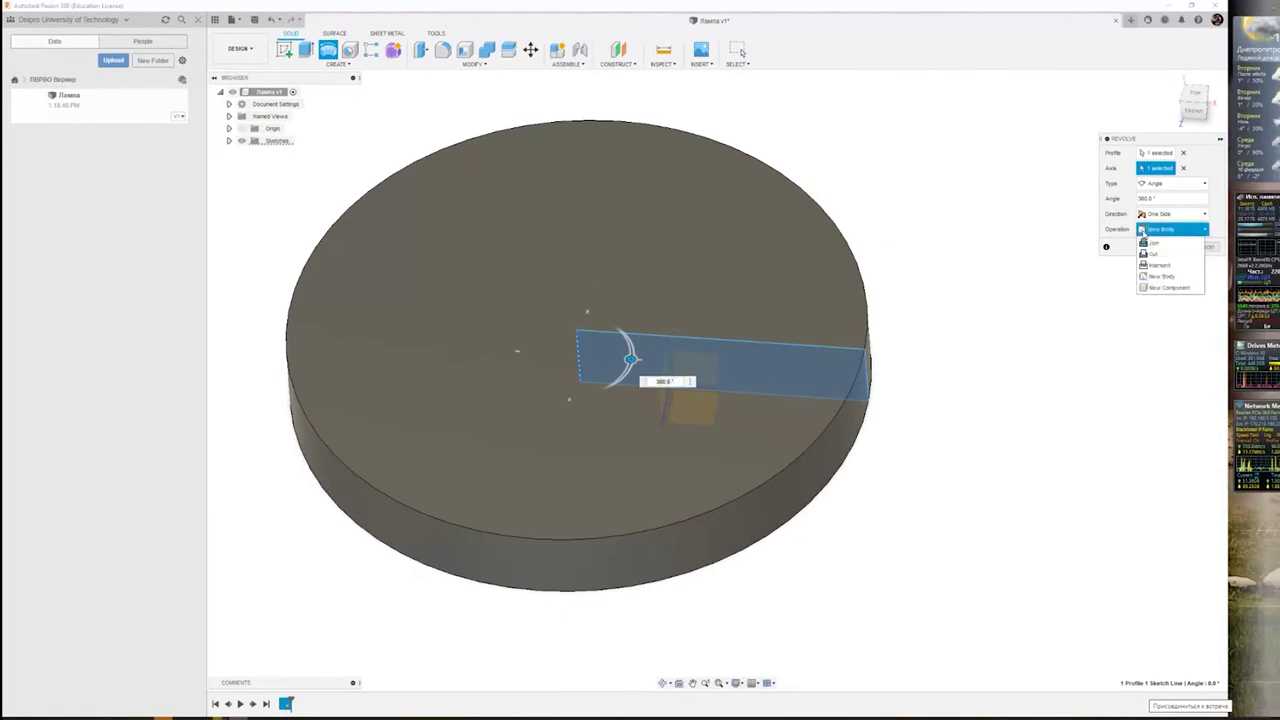
click(1143, 232)
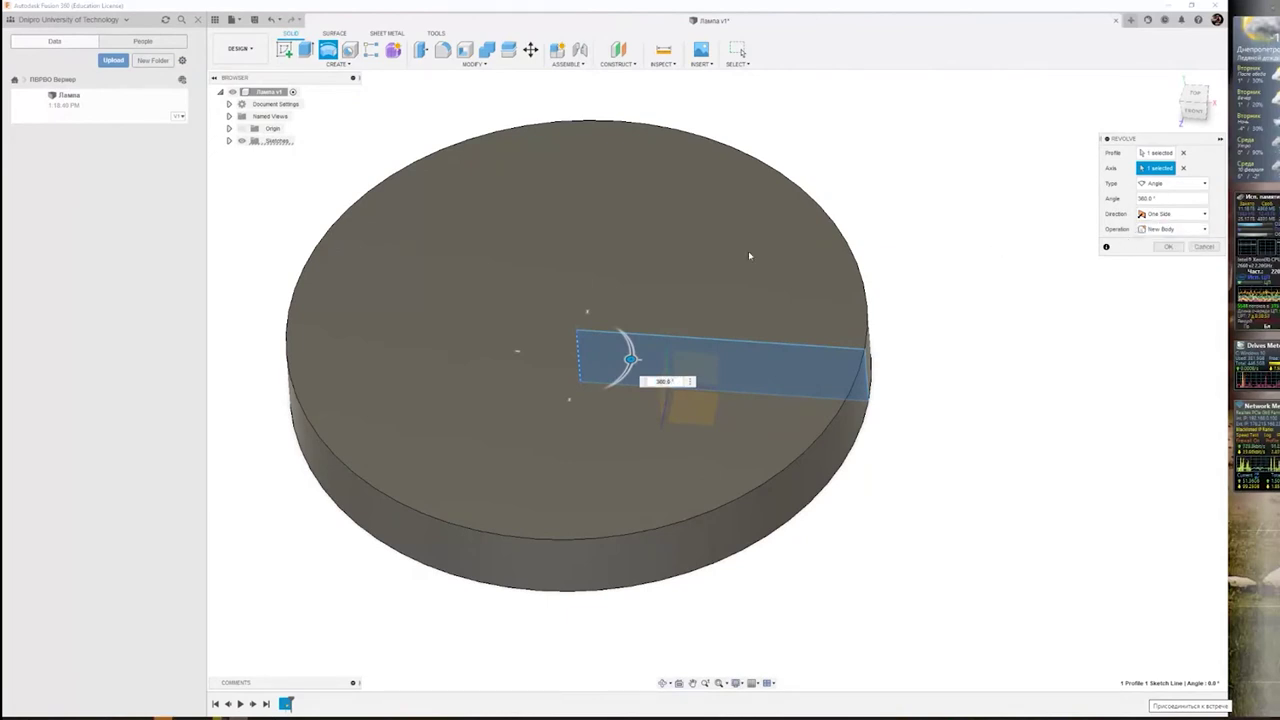
click(1158, 249)
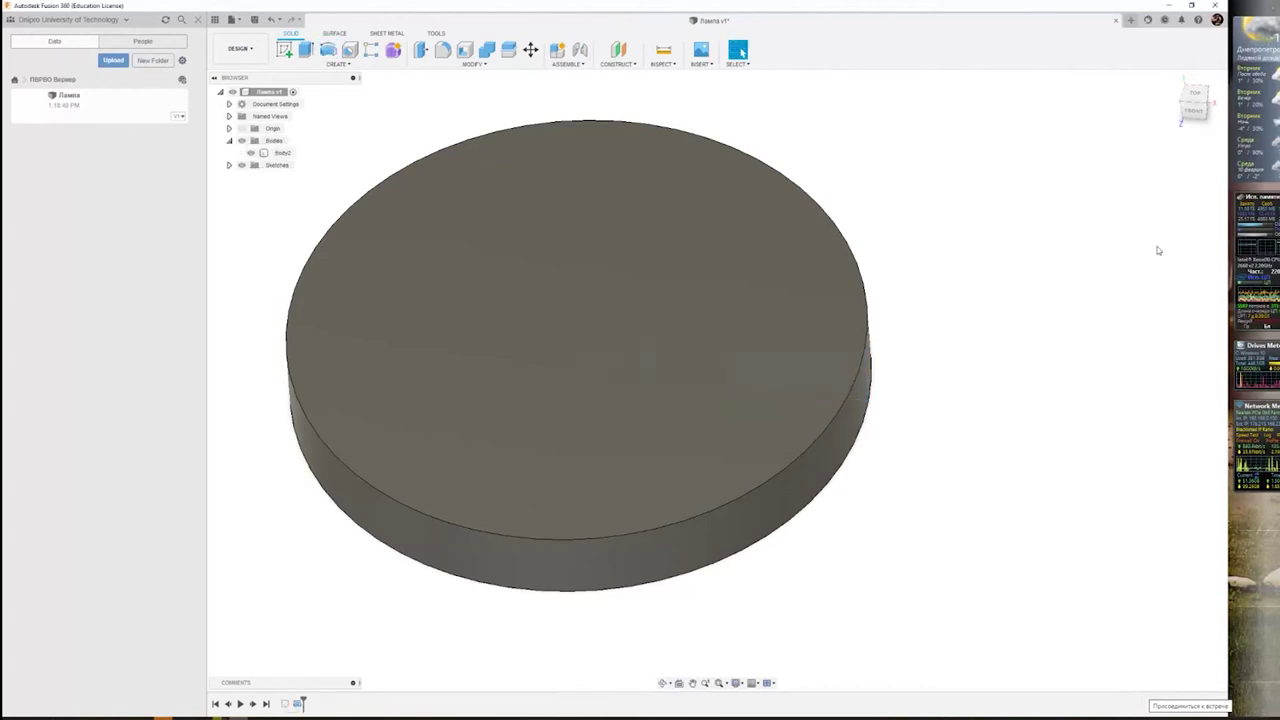
middle_drag(655, 233, 743, 237)
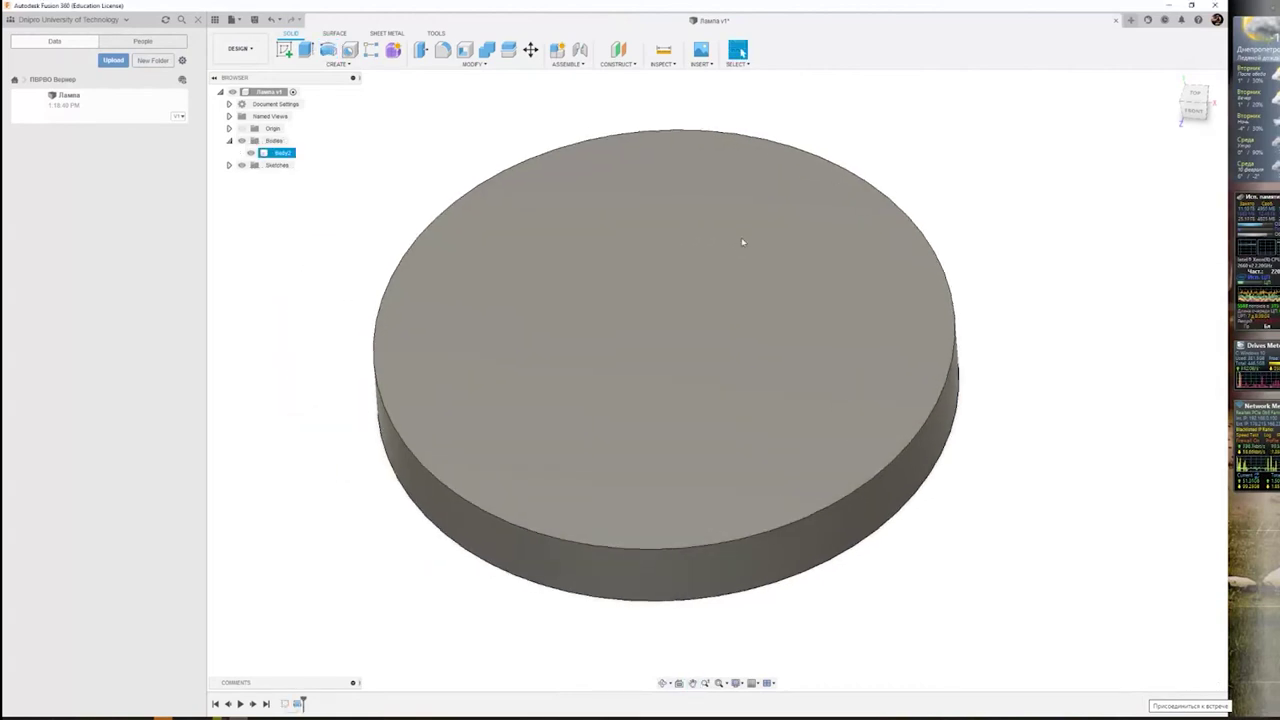
key(Escape)
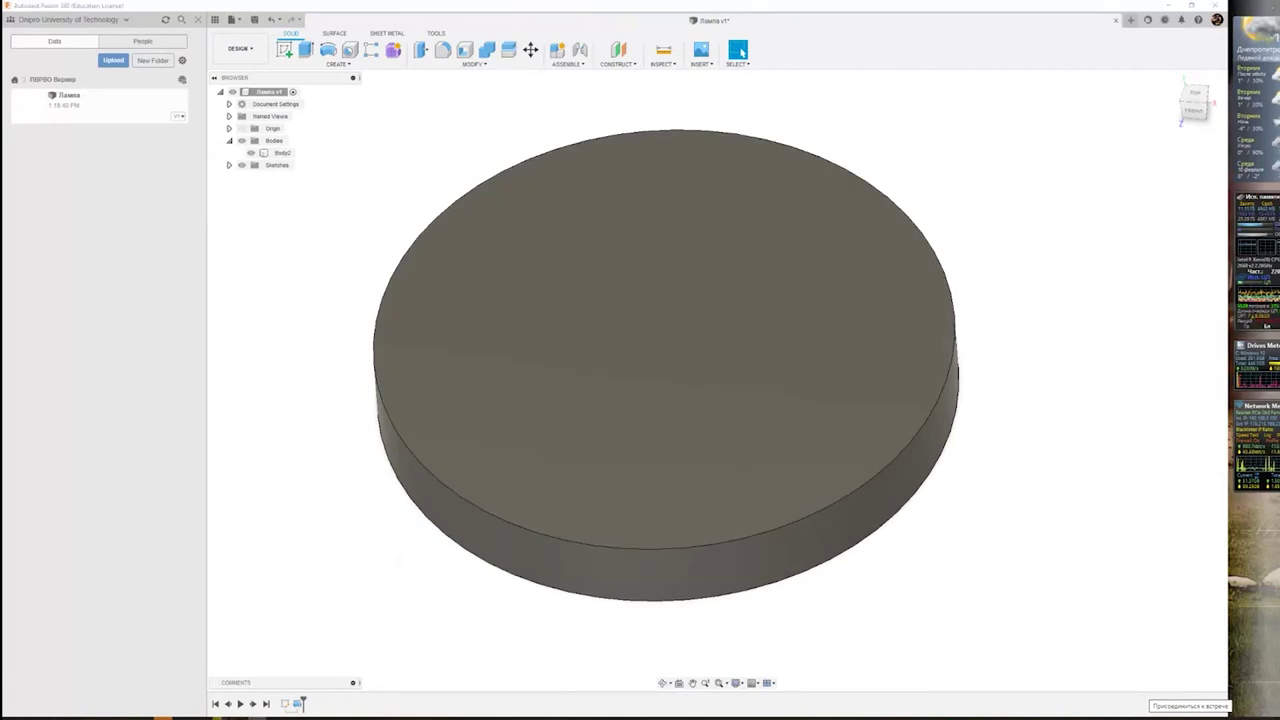
click(649, 246)
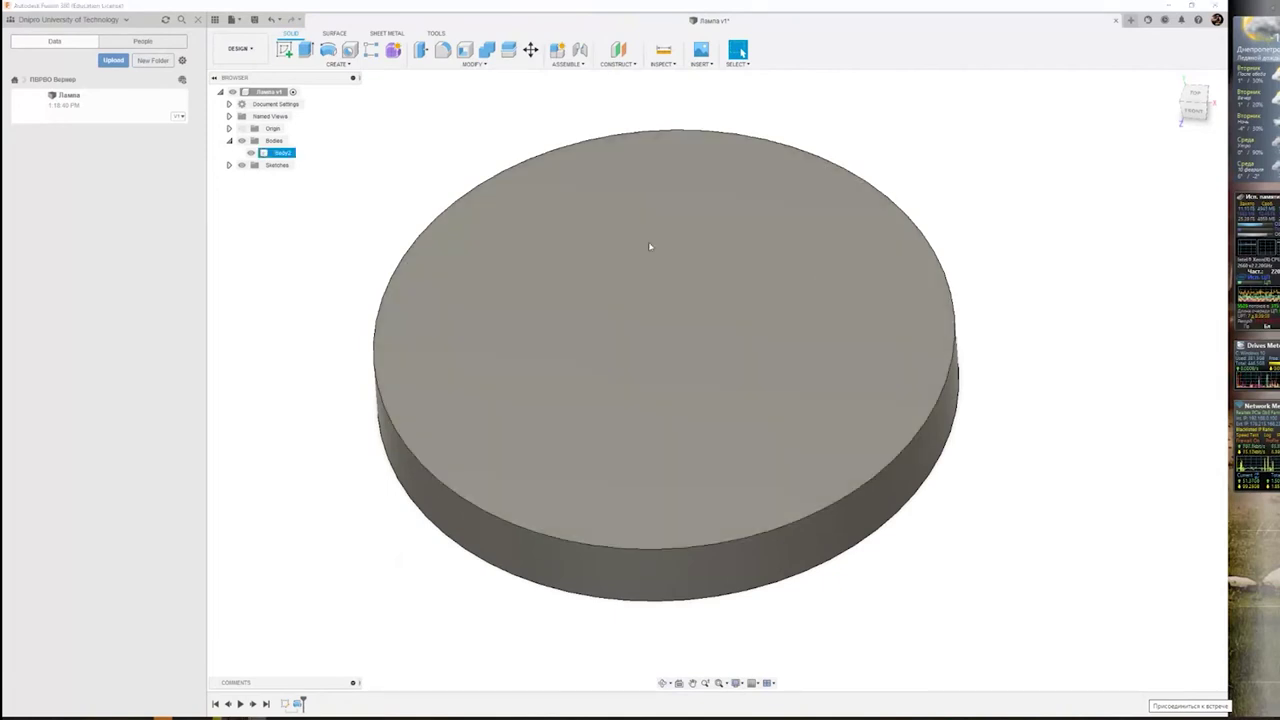
key(Escape)
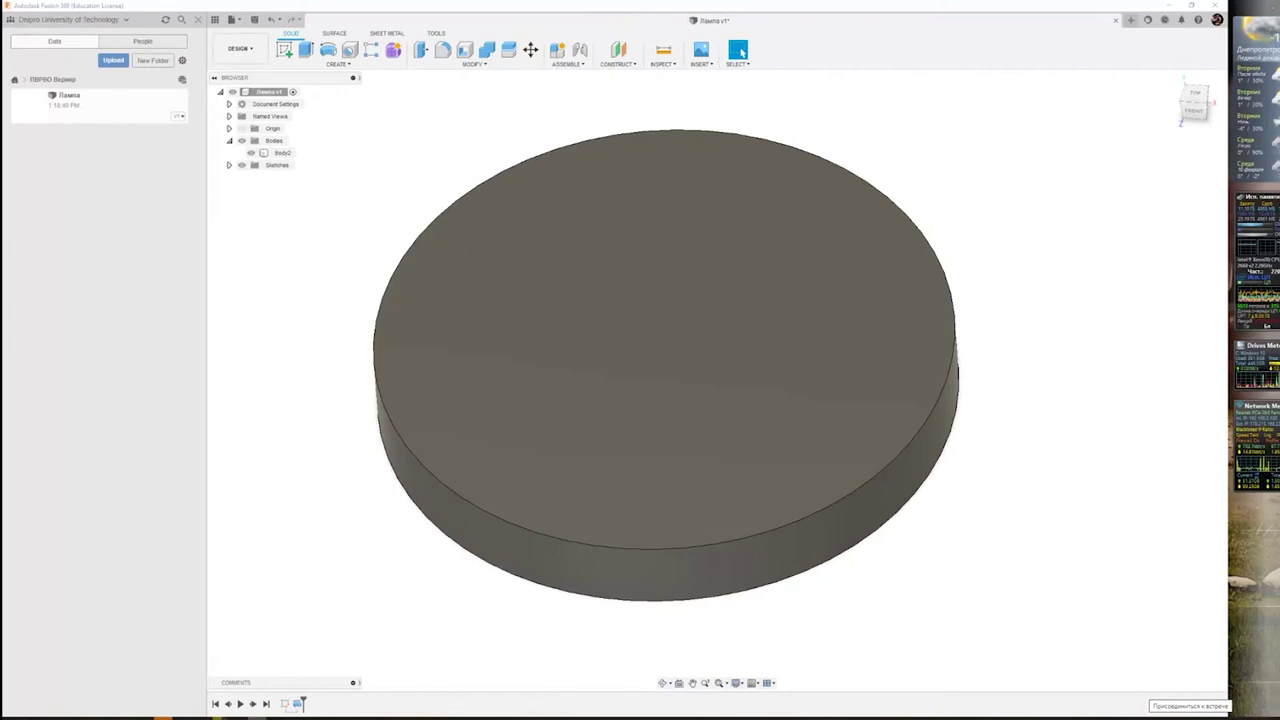
click(850, 210)
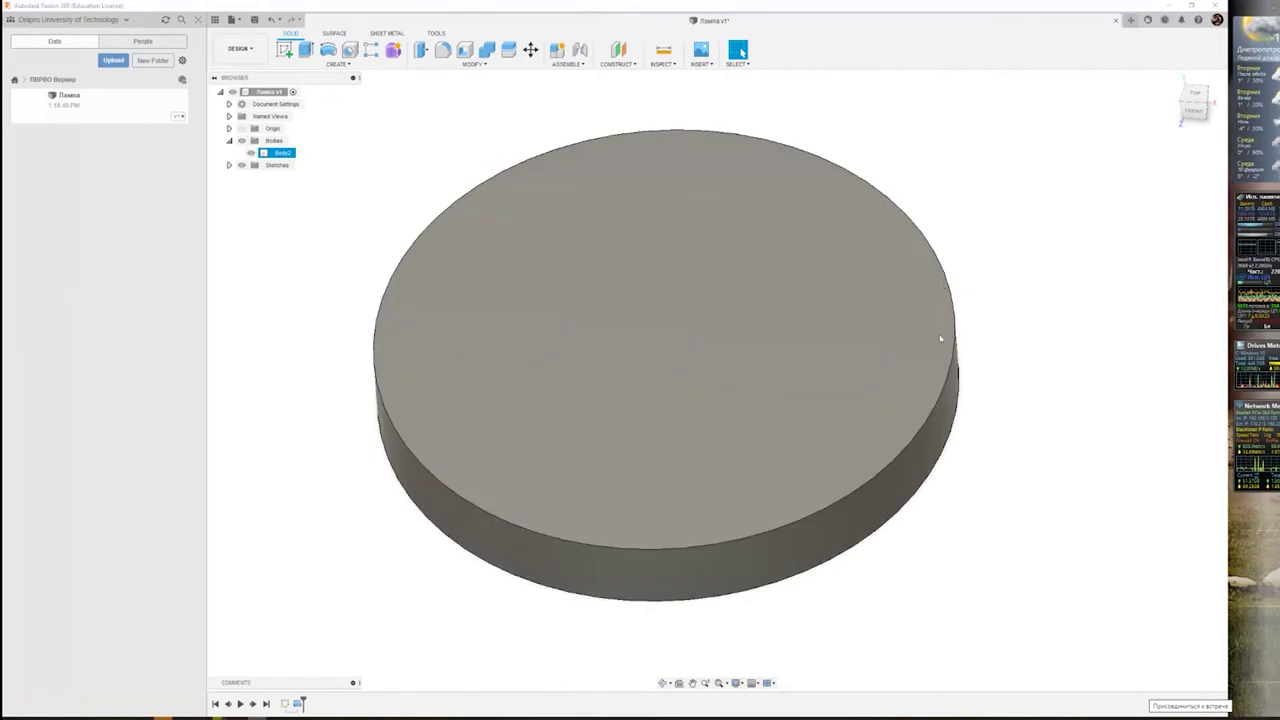
key(Escape)
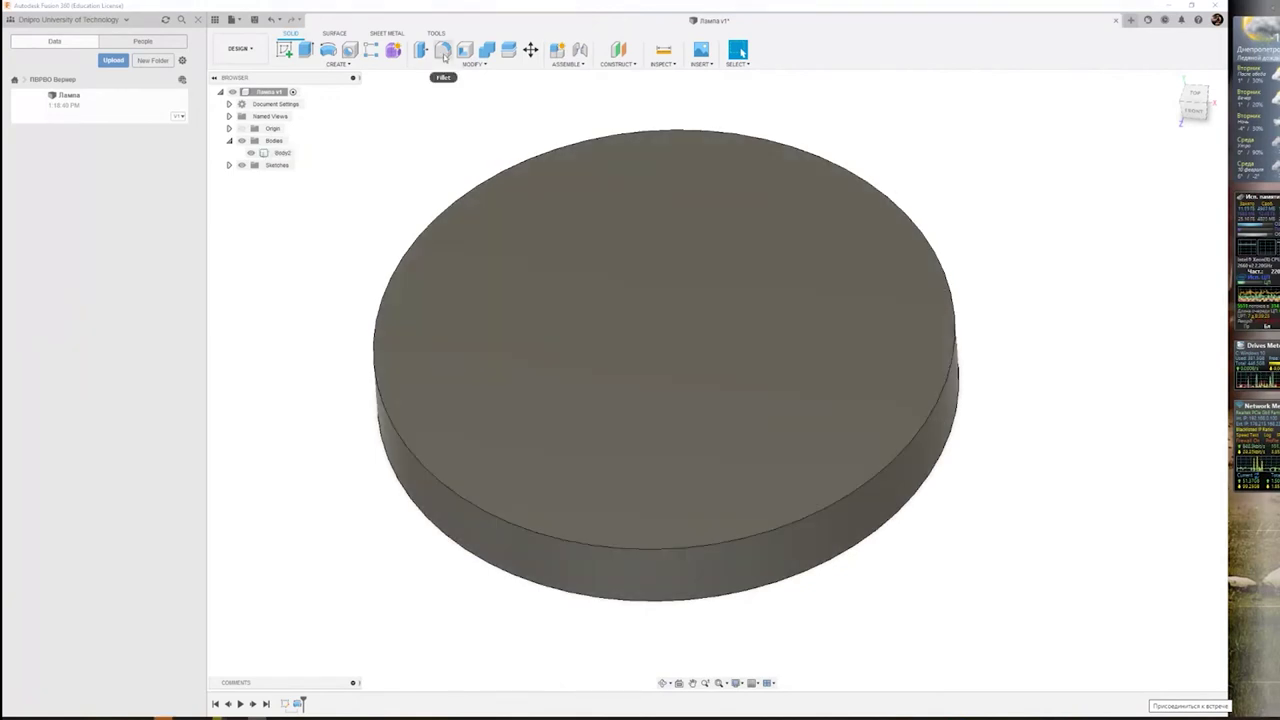
- Fillet the disc's top outer edge with a 15 mm radius
click(444, 52)
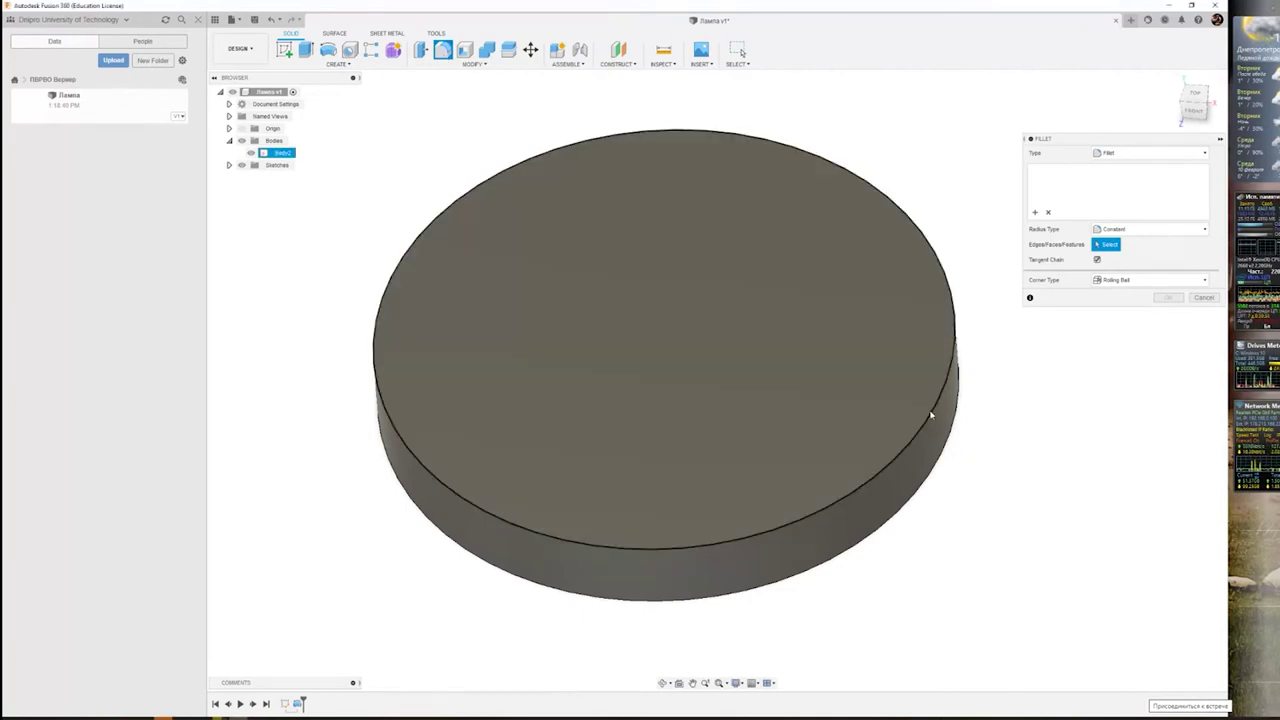
click(930, 414)
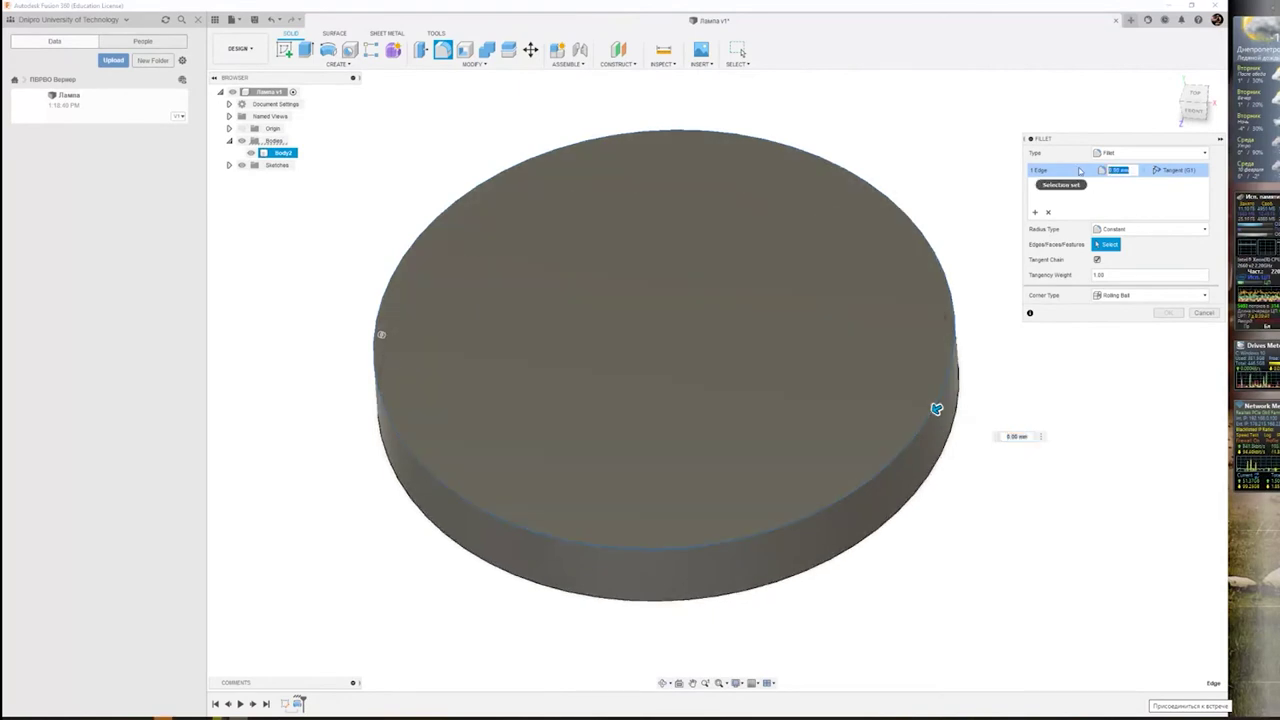
text(15)
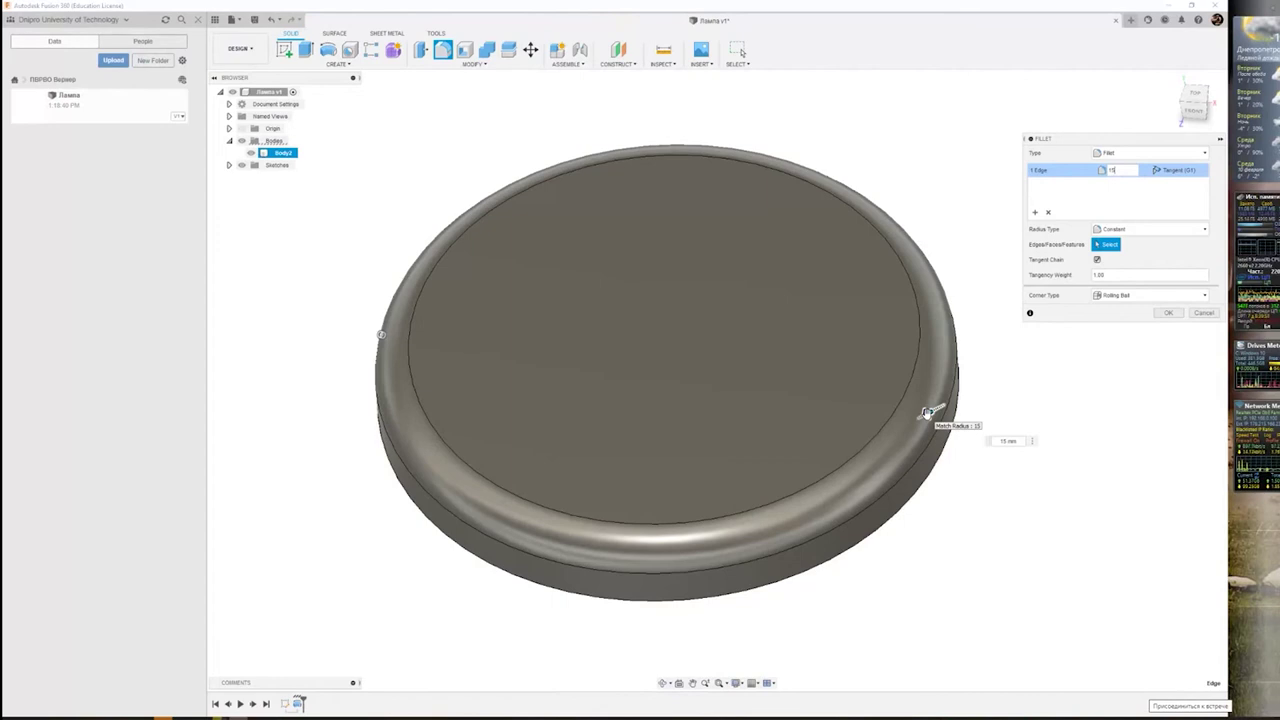
drag(927, 412, 932, 418)
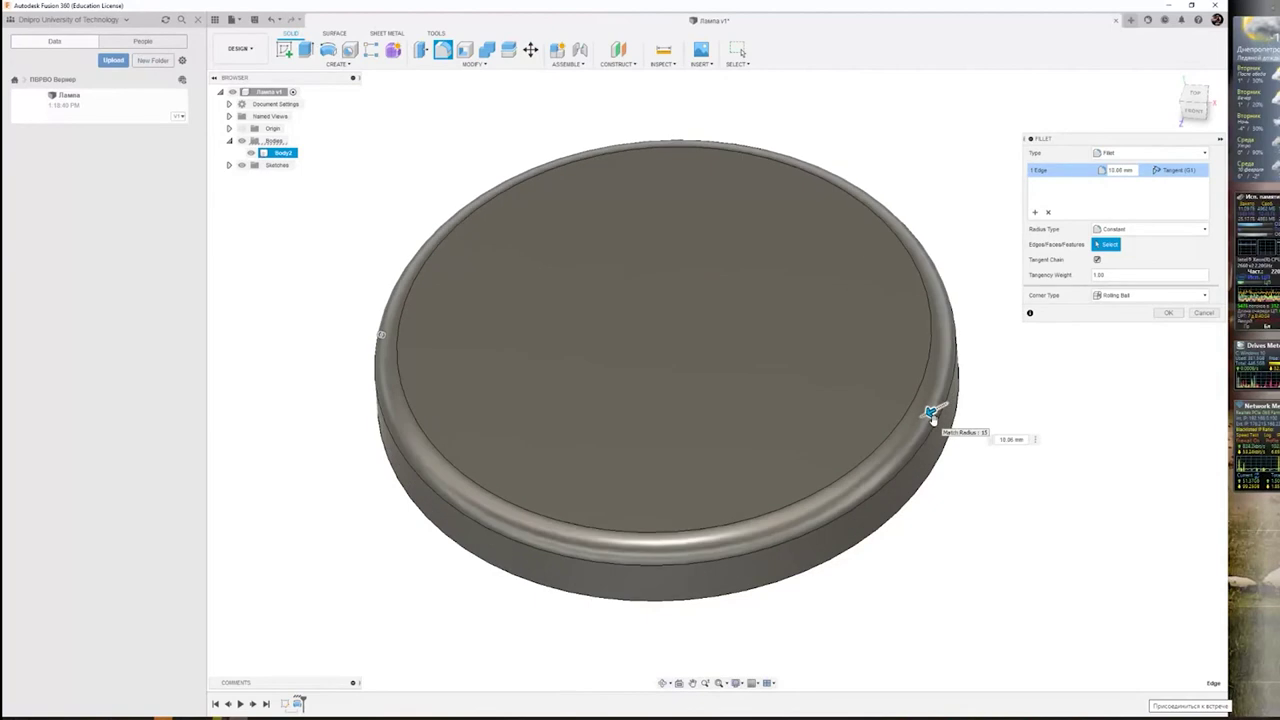
click(1118, 170)
text(1)
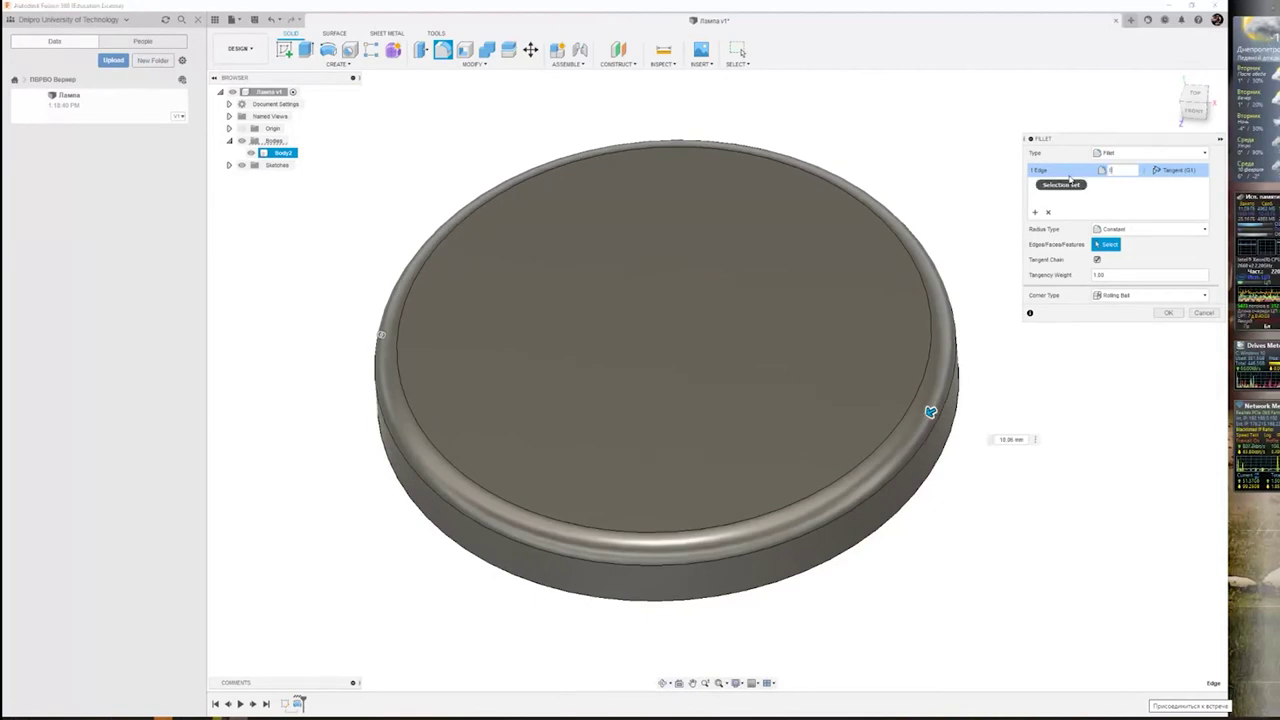
text(5)
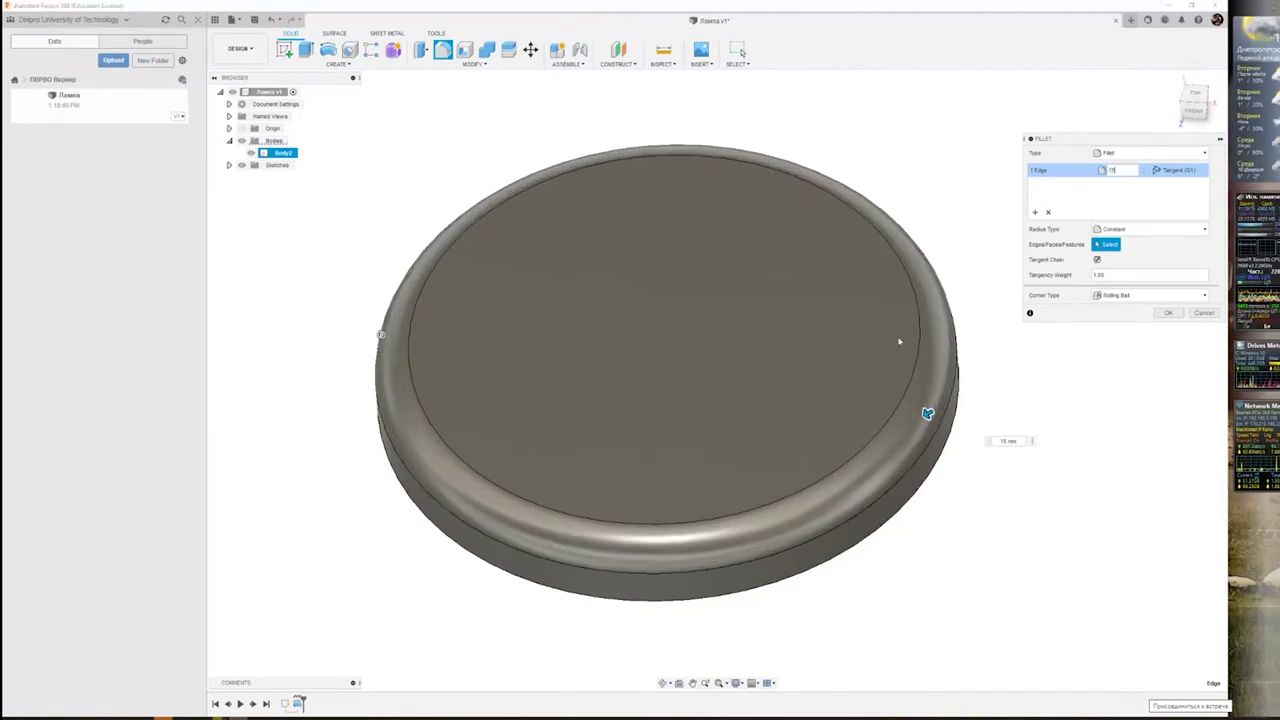
click(1169, 314)
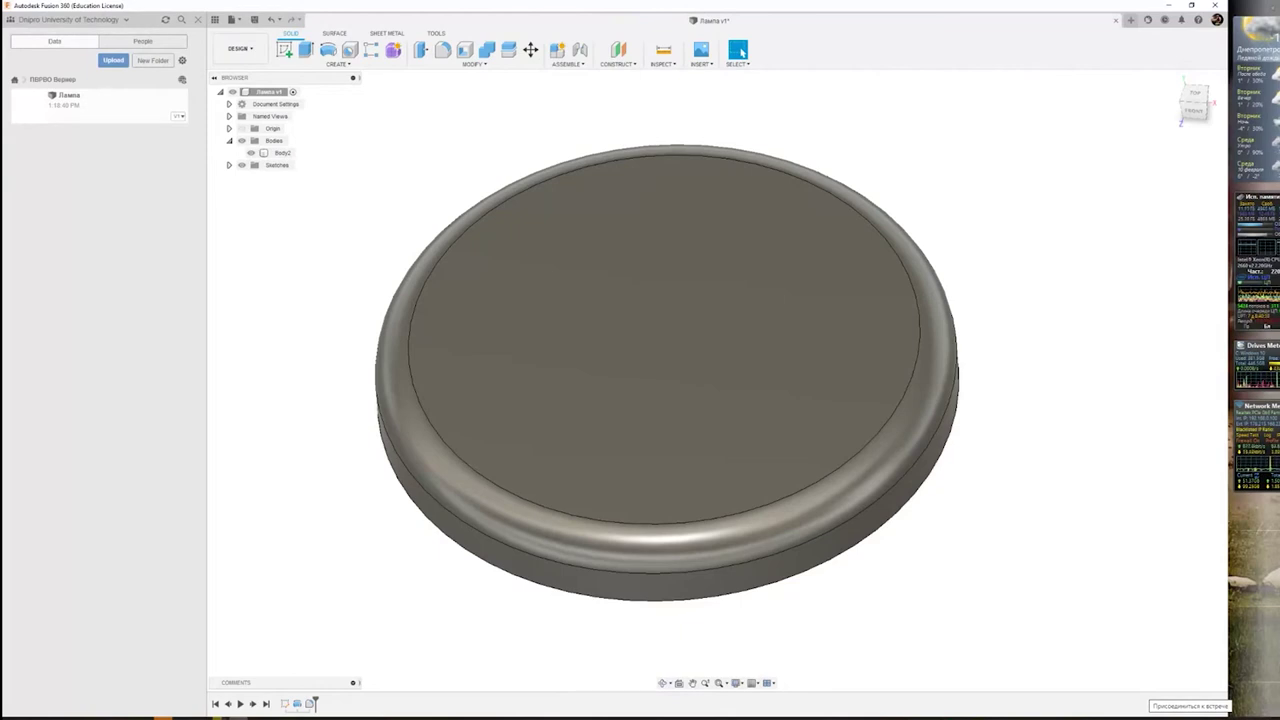
- Select the disc body and orbit the view to show its flat underside
click(282, 152)
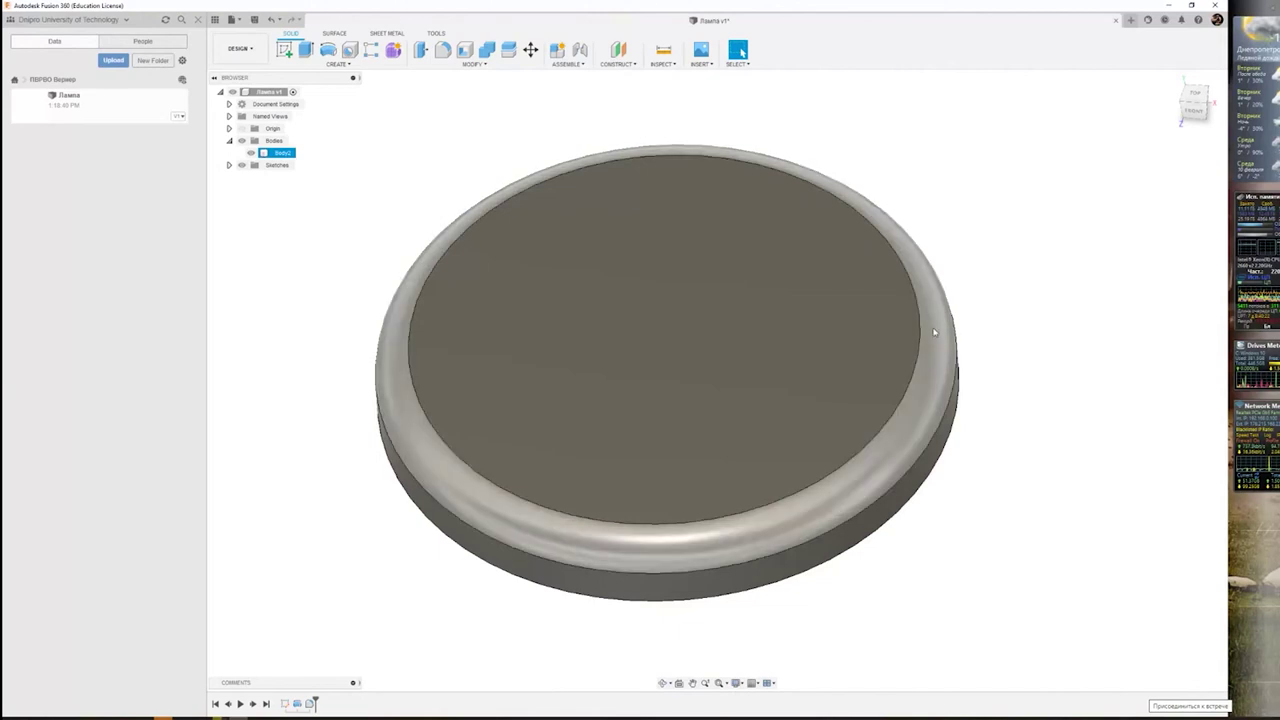
key(Escape)
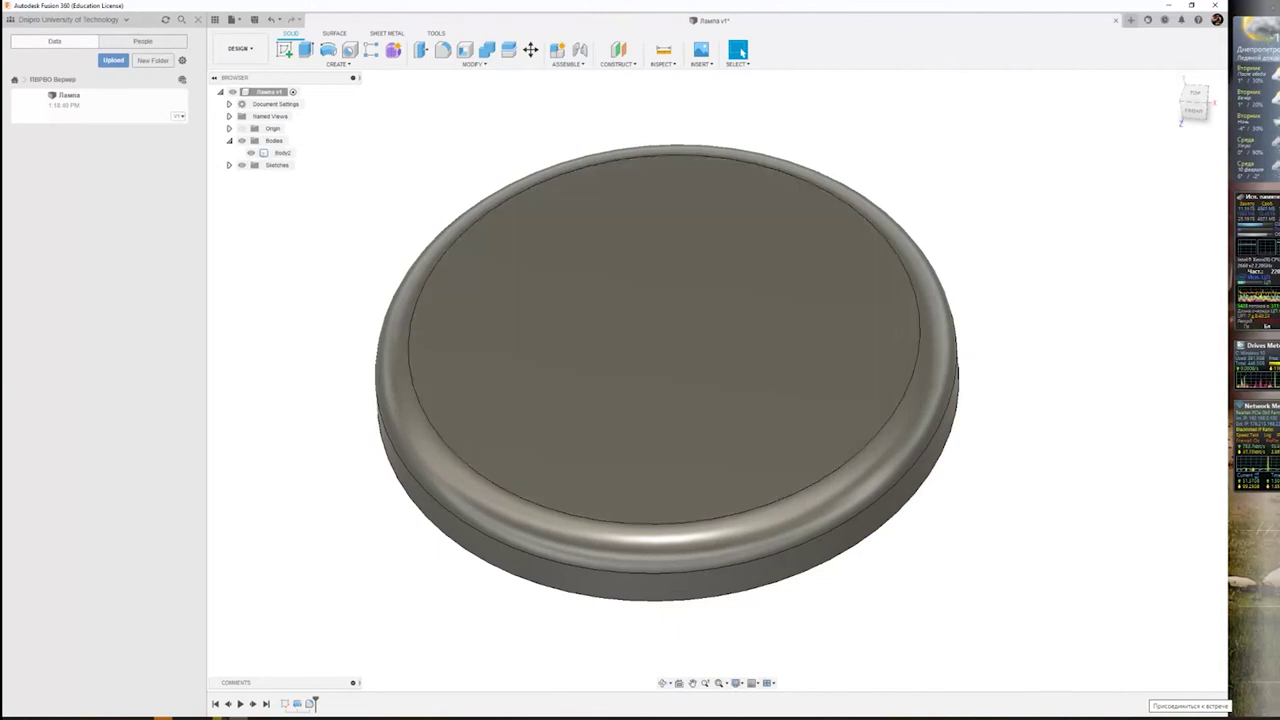
click(794, 186)
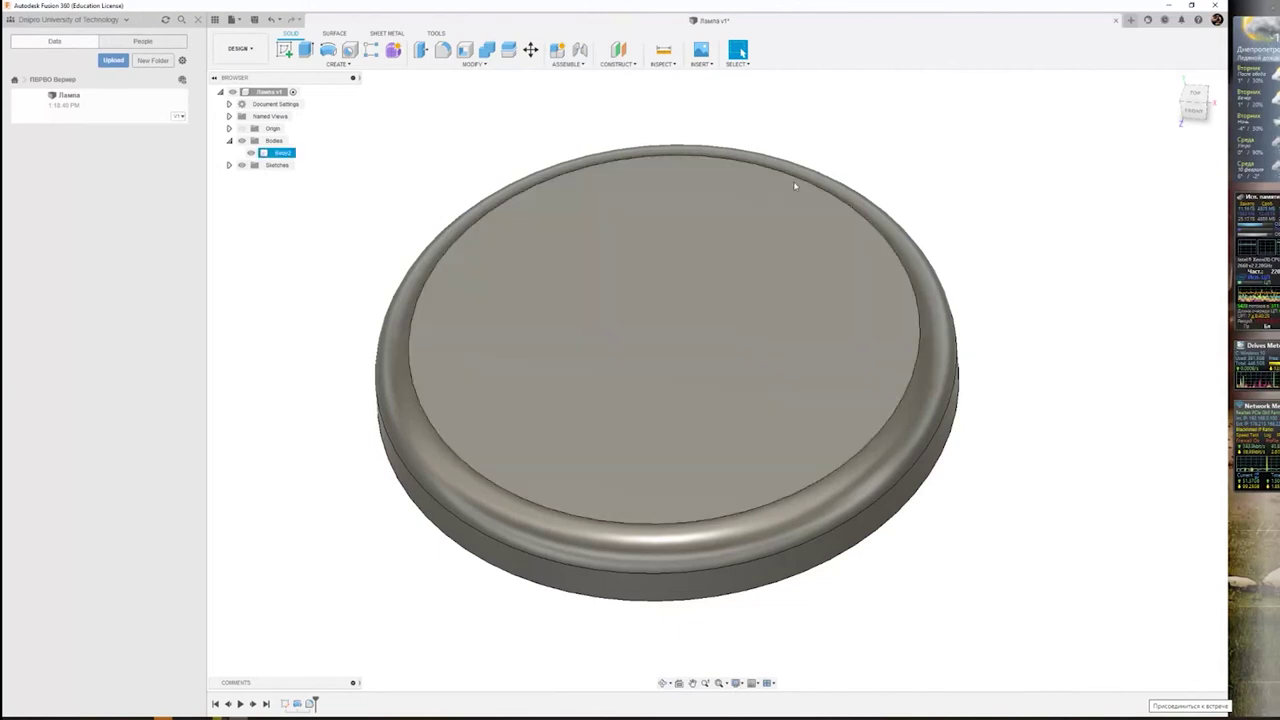
click(717, 126)
click(836, 282)
mouse_move(812, 436)
shift+middle_down()
mouse_move(843, 363)
mouse_move(857, 391)
mouse_move(879, 382)
shift+middle_up()
key(Escape)
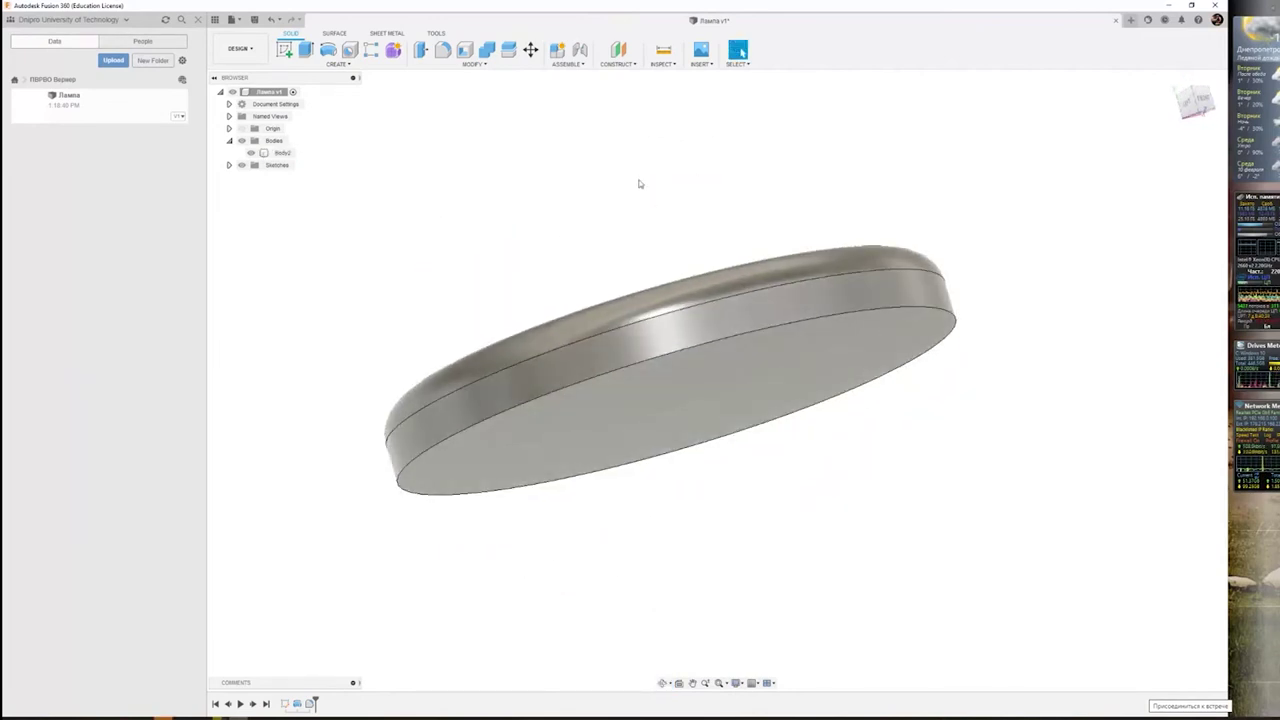
- Shell the disc through its bottom face with 5 mm wall thickness
click(465, 50)
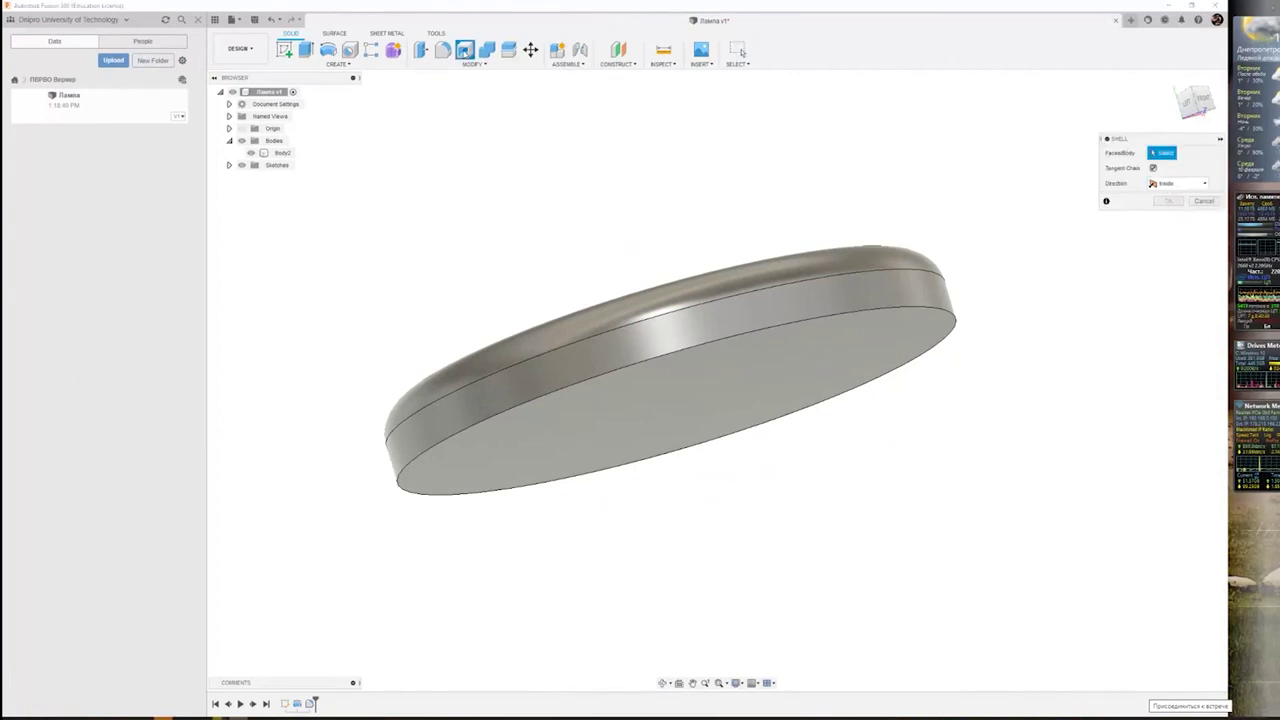
click(718, 386)
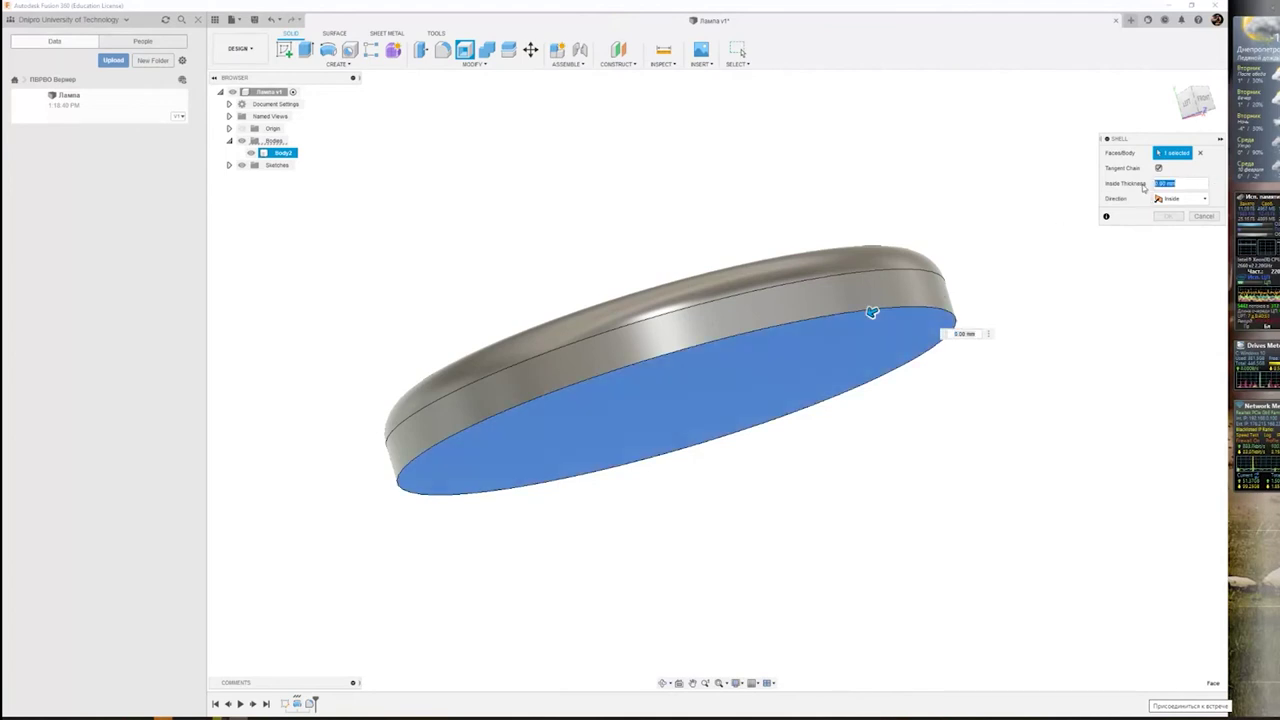
text(5)
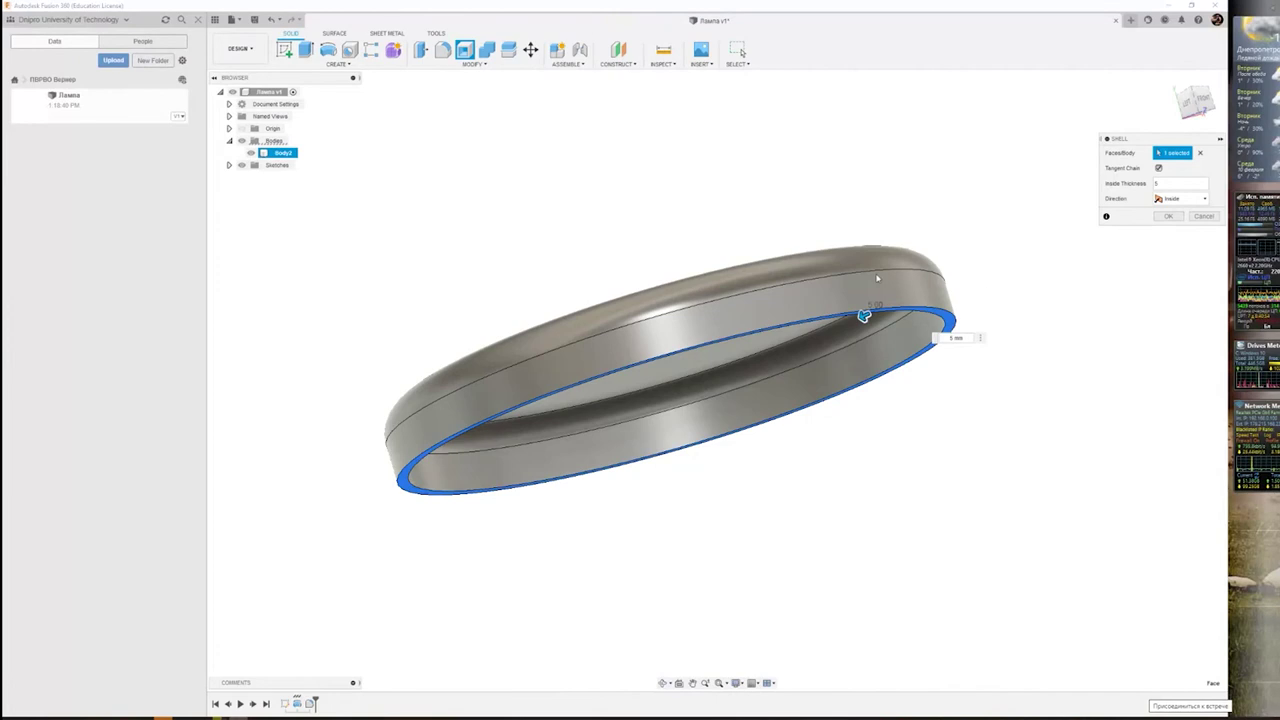
shift+middle_drag(877, 278, 855, 255)
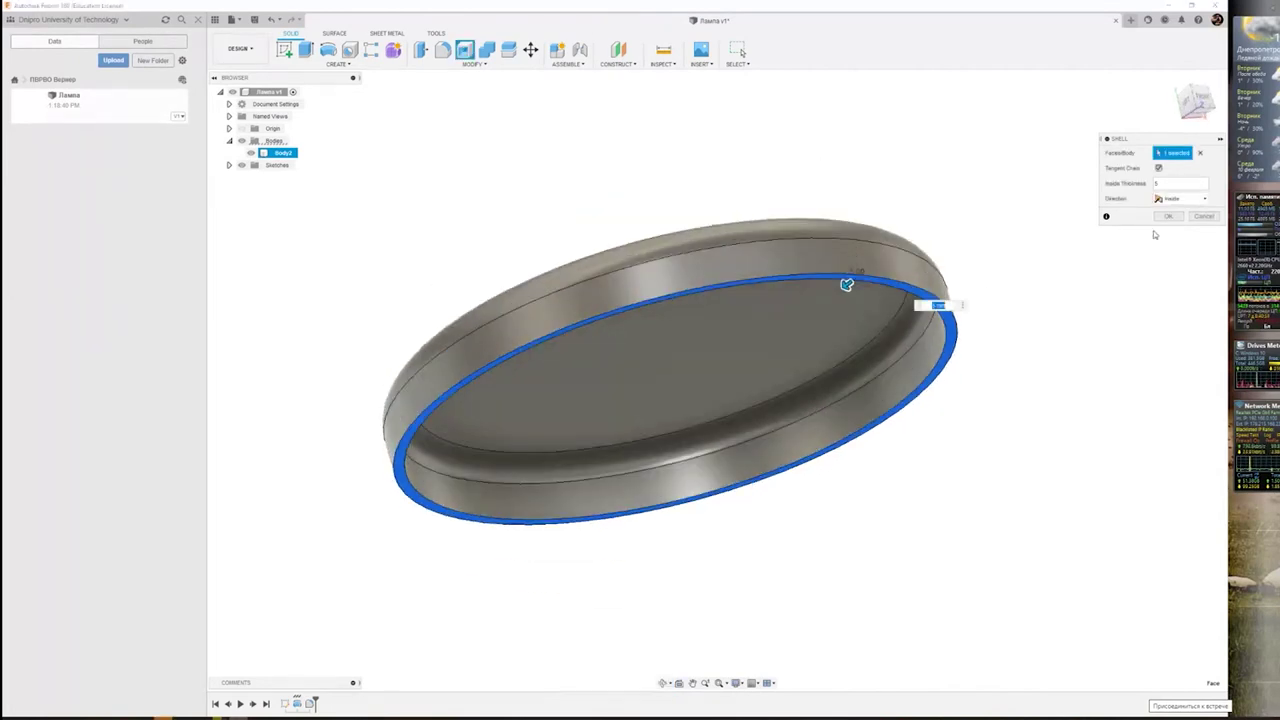
click(1170, 215)
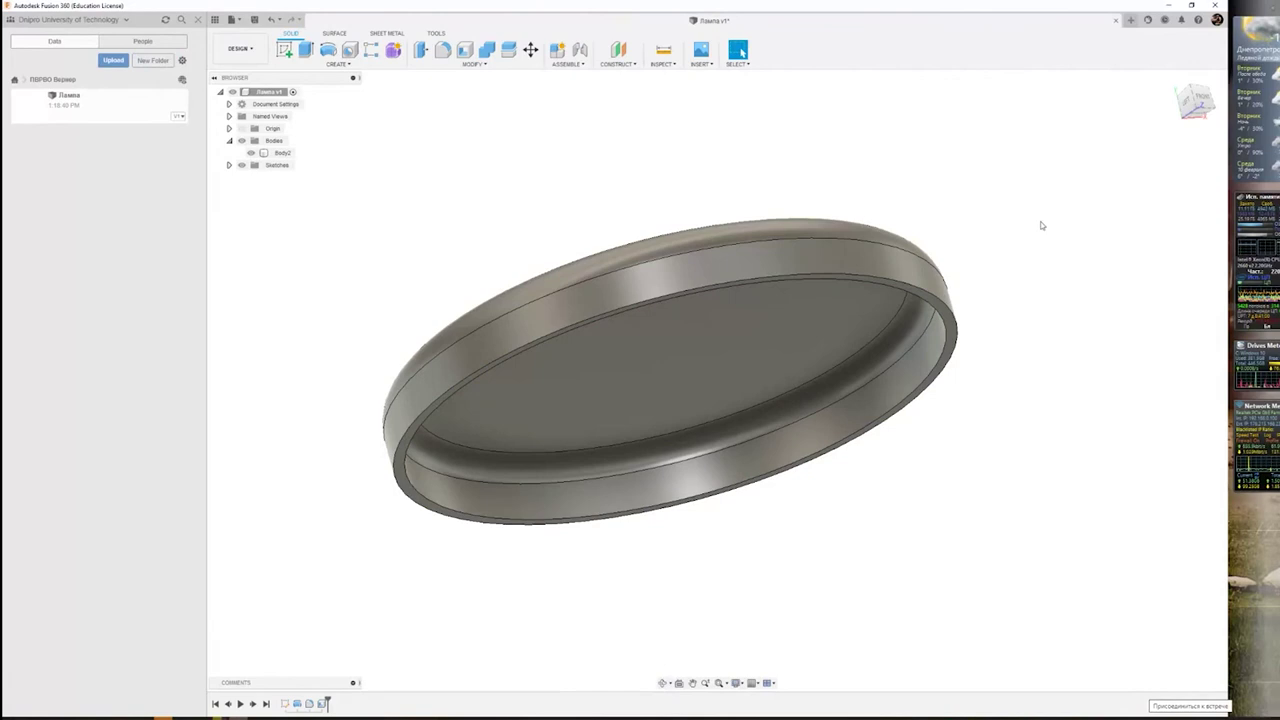
- Orbit the hollow base upright so its filleted top faces the viewer
mouse_move(777, 194)
shift+middle_down()
mouse_move(782, 229)
mouse_move(729, 177)
mouse_move(756, 215)
mouse_move(808, 214)
mouse_move(826, 197)
mouse_move(837, 246)
mouse_move(830, 230)
shift+middle_up()
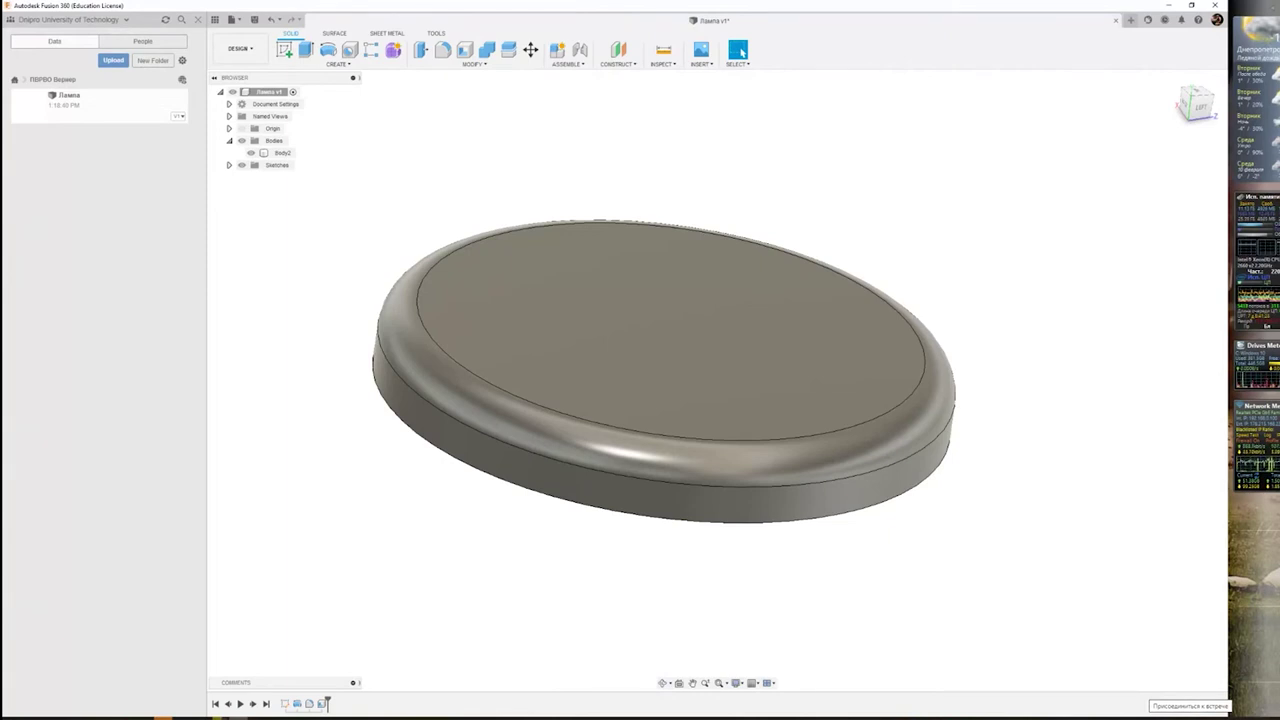
- Create a sketch on the base's top face, viewed straight down, ready to draw a circle
click(285, 50)
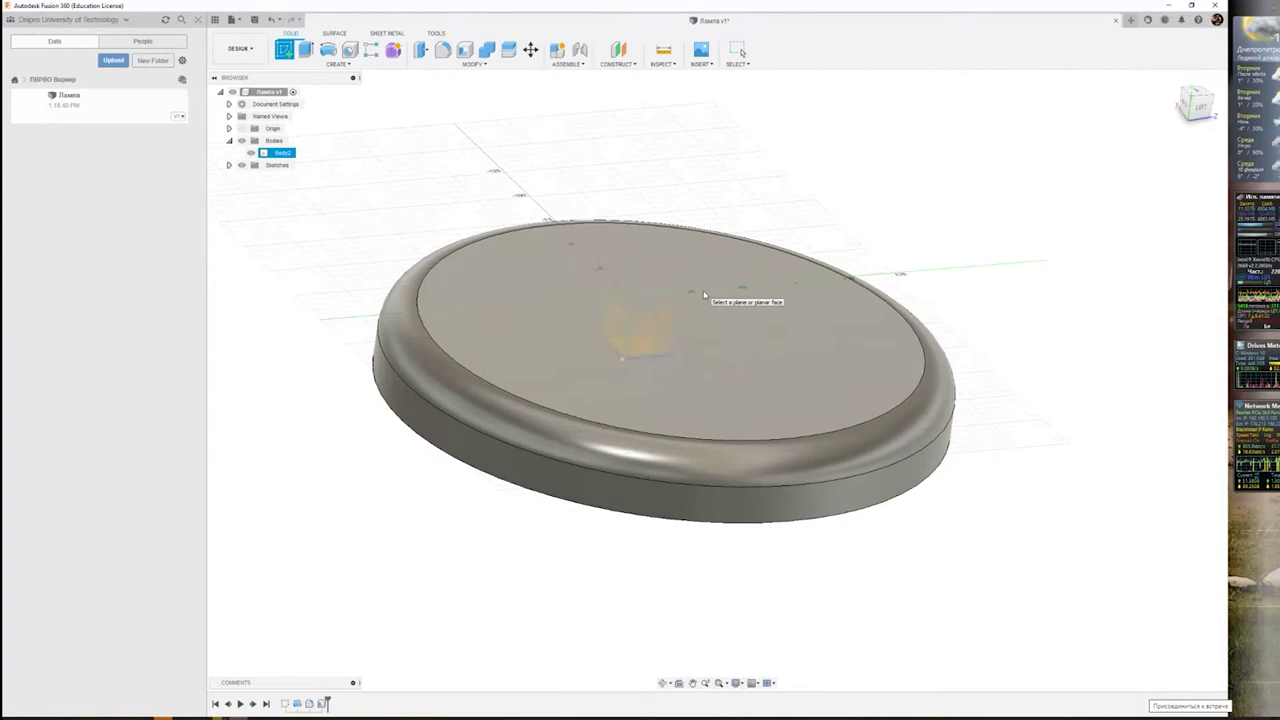
click(689, 288)
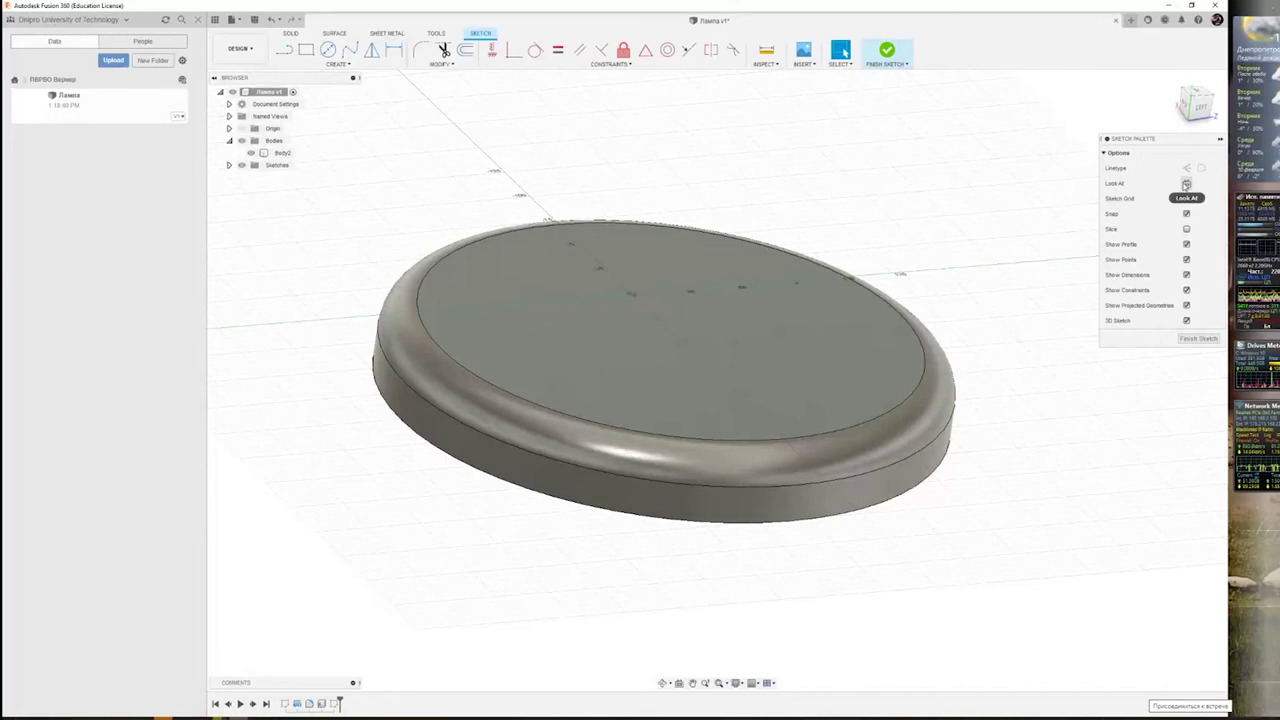
click(1186, 184)
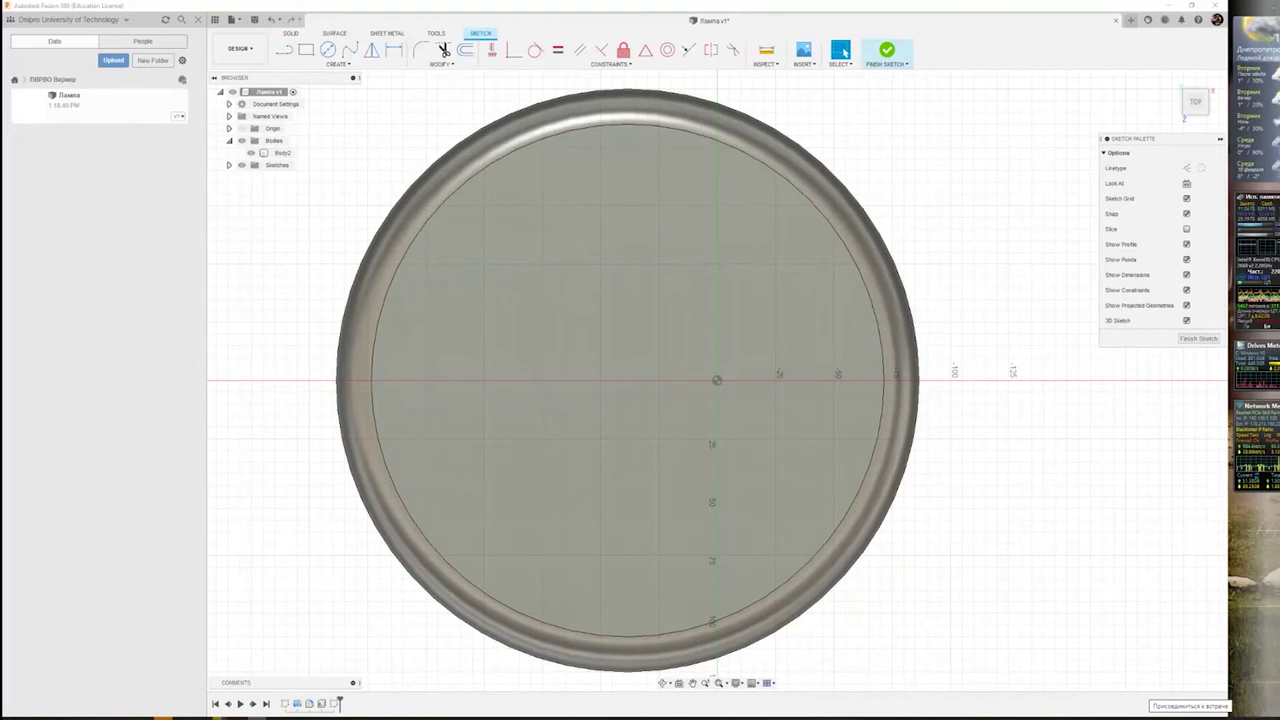
click(328, 49)
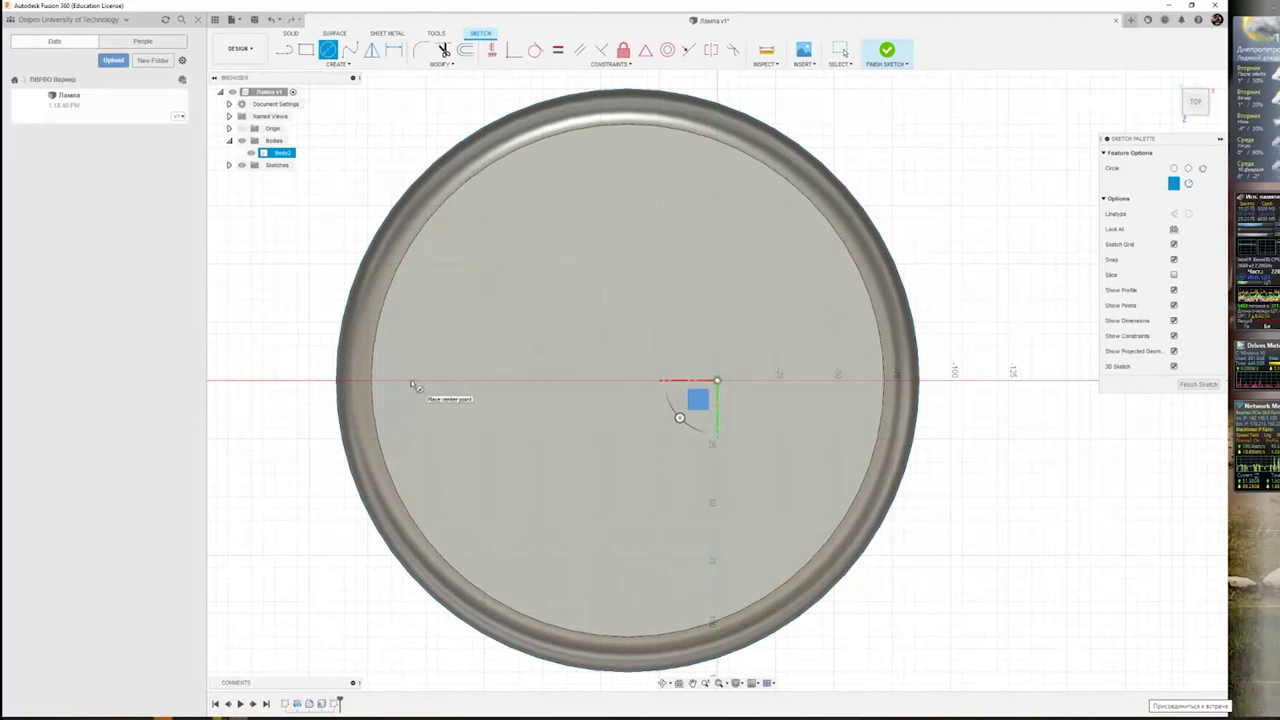
- Draw a 20 mm circle on the horizontal axis left of centre and select it to check
click(460, 380)
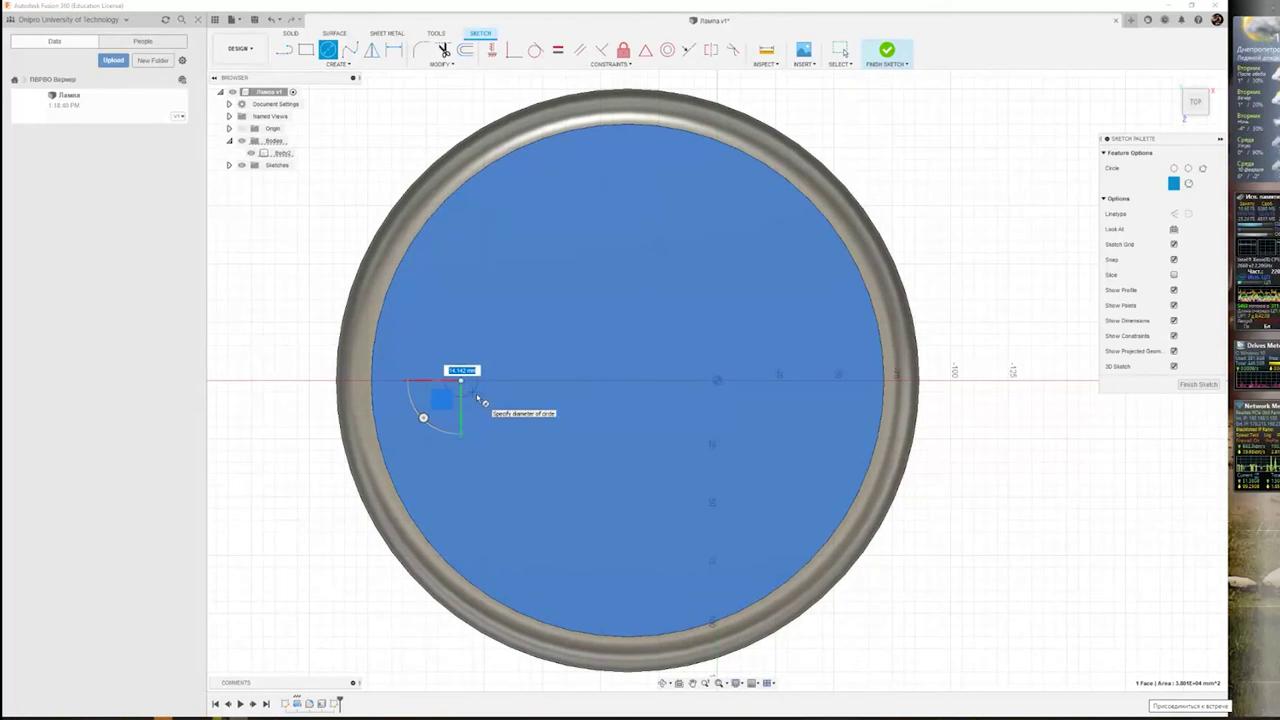
text(20)
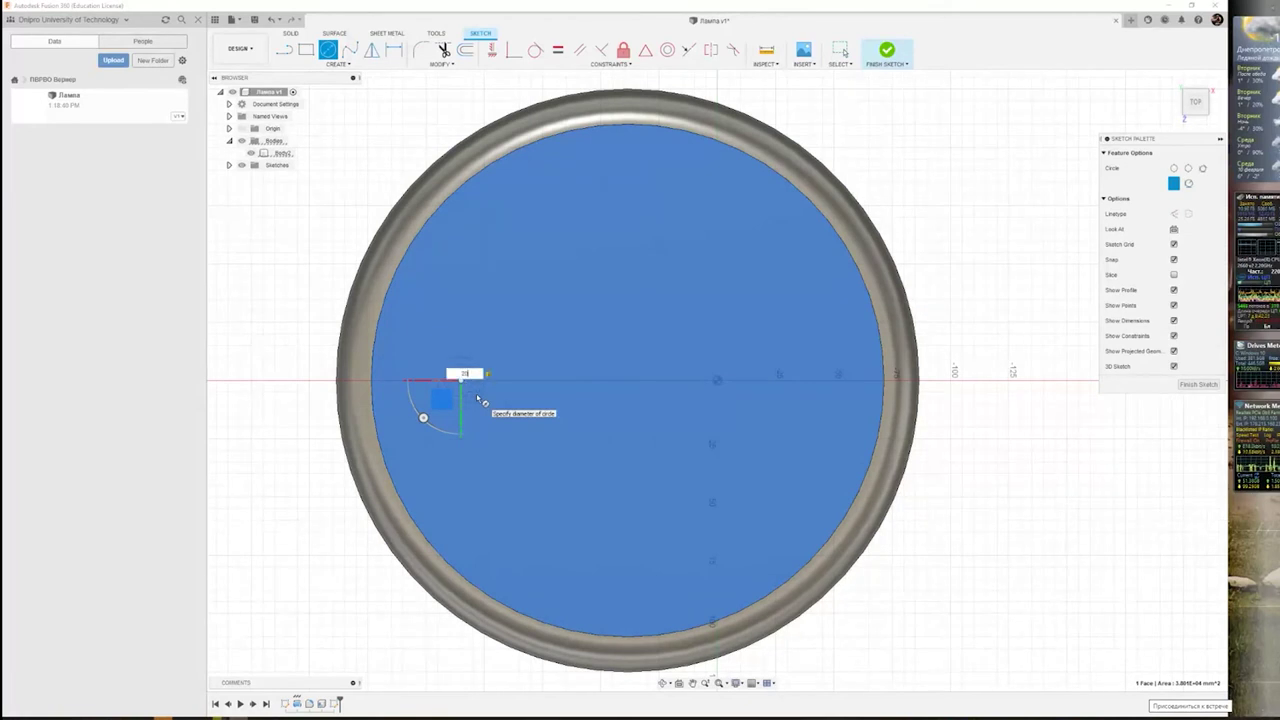
key(Escape)
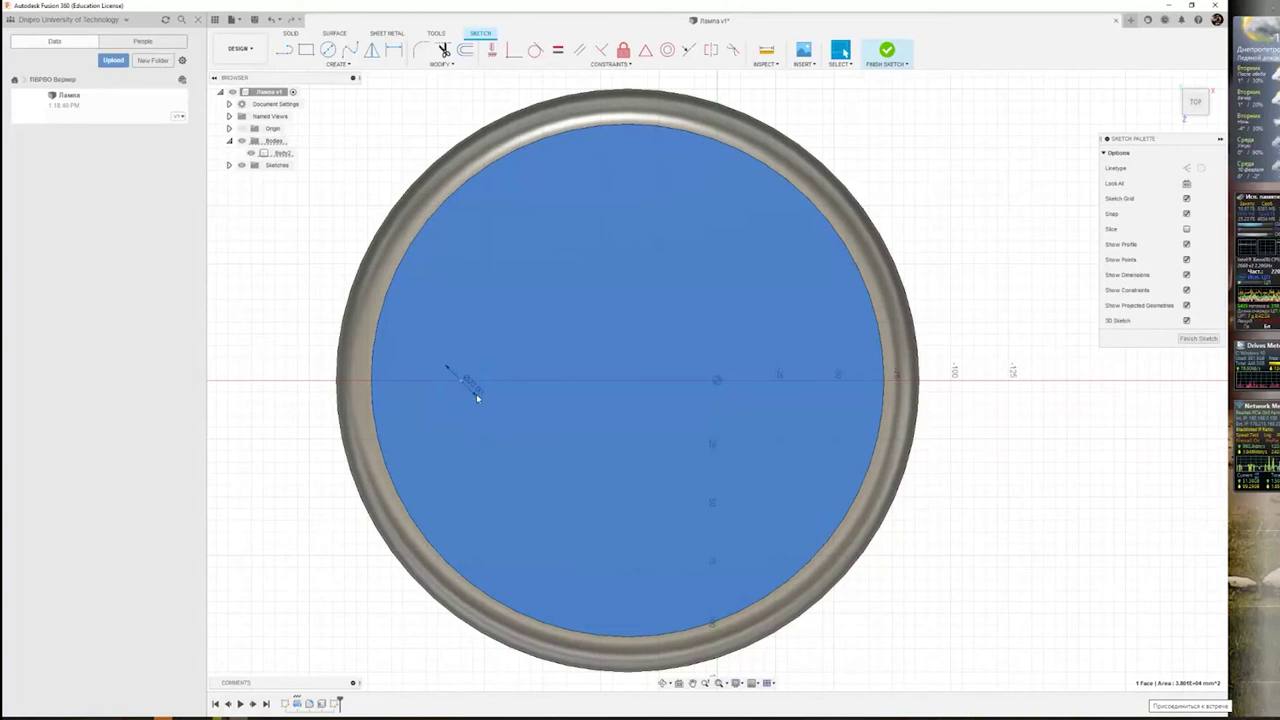
click(466, 390)
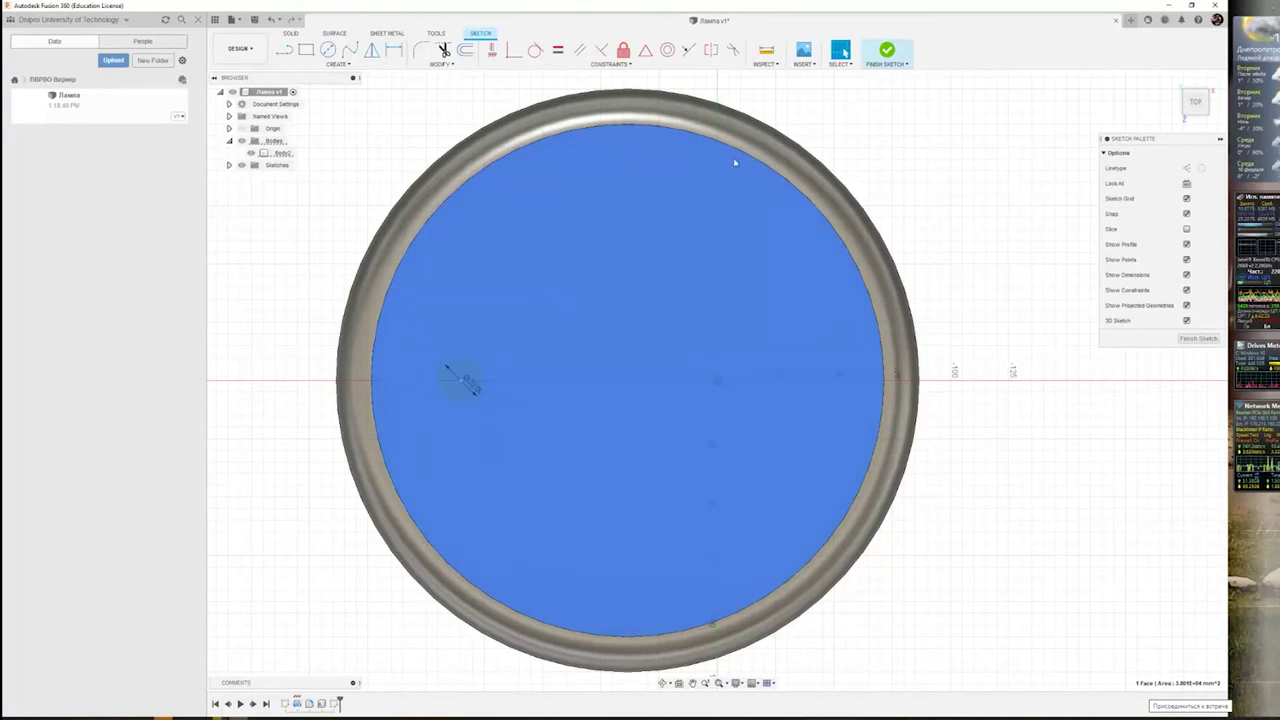
click(464, 383)
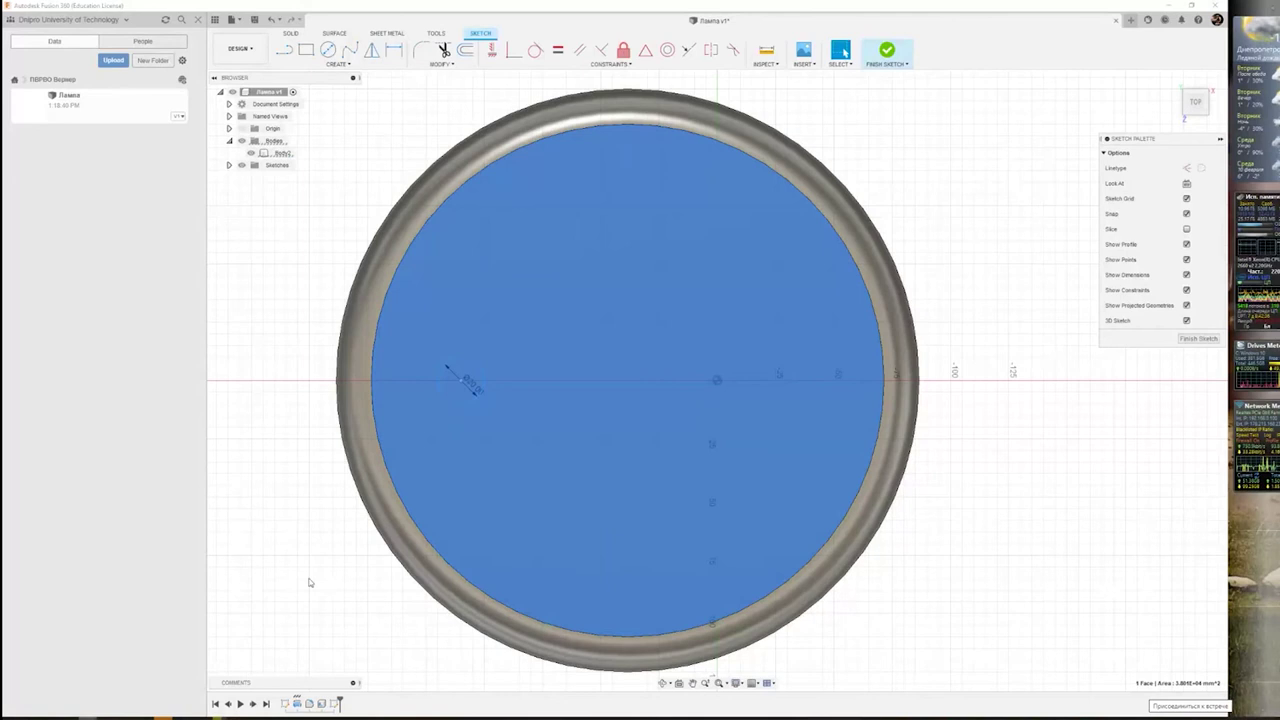
mouse_move(160, 714)
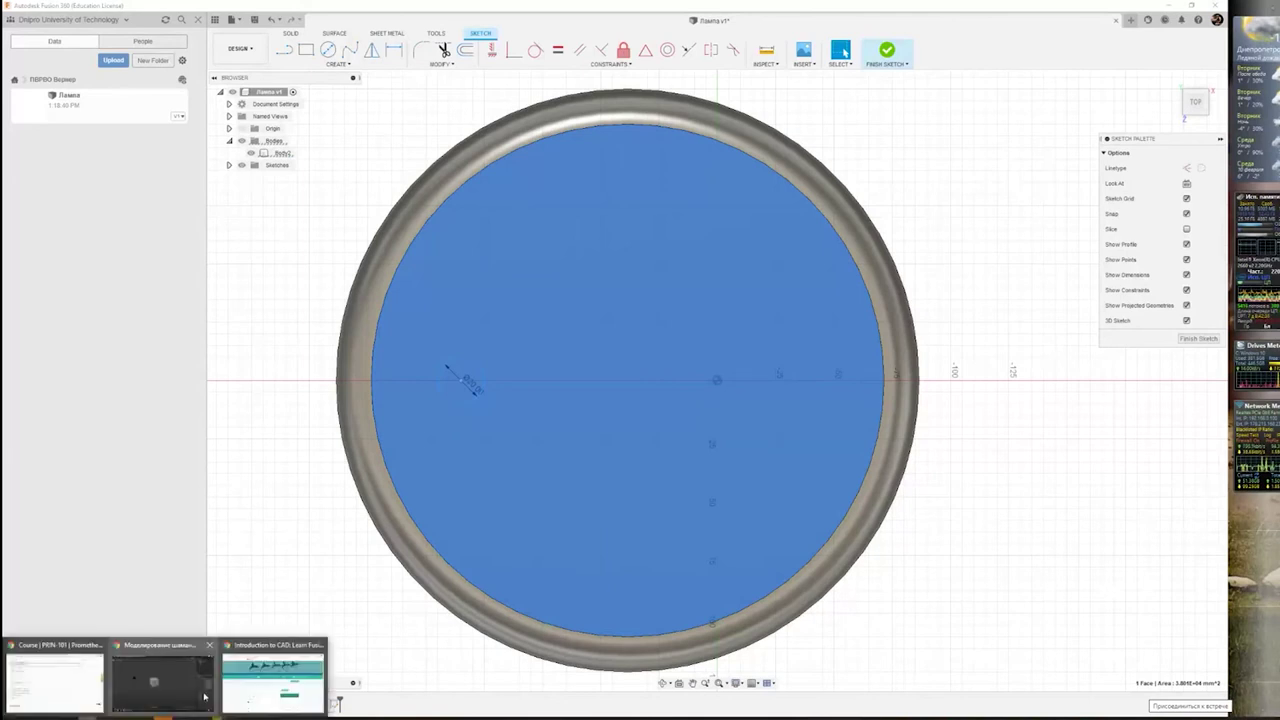
click(240, 686)
scroll(500, 320, down, 3)
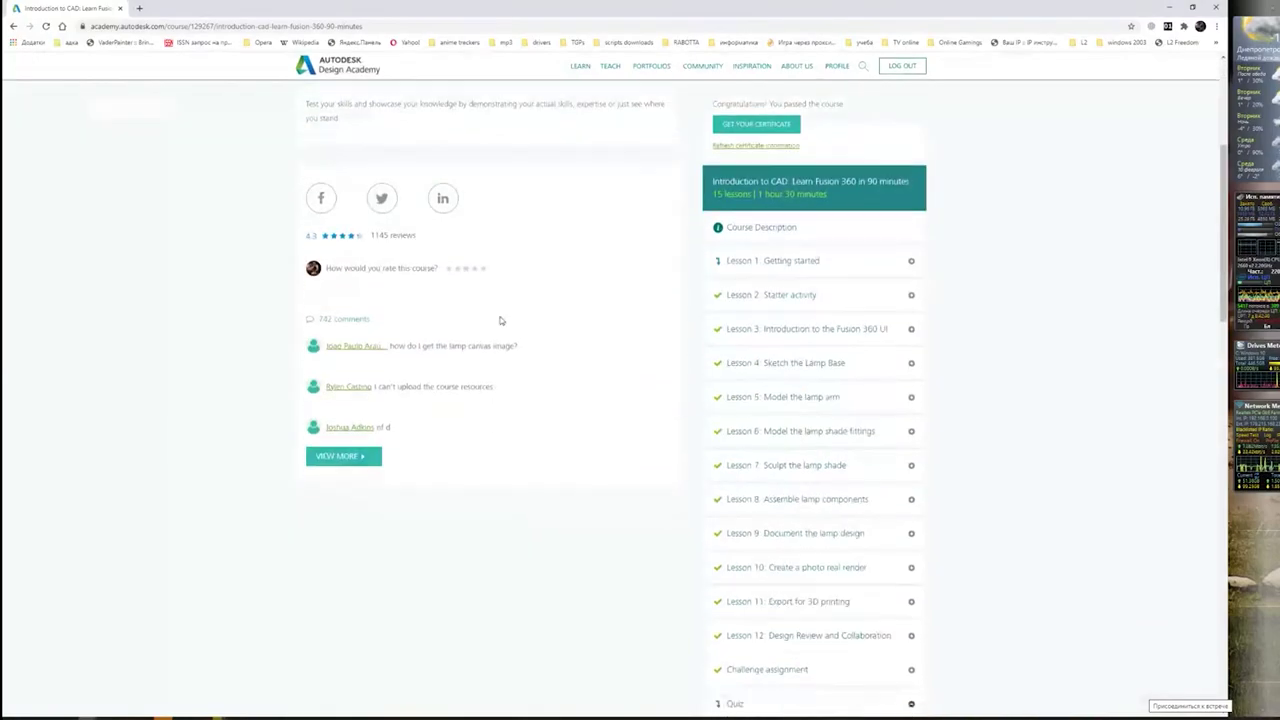
scroll(506, 320, up, 3)
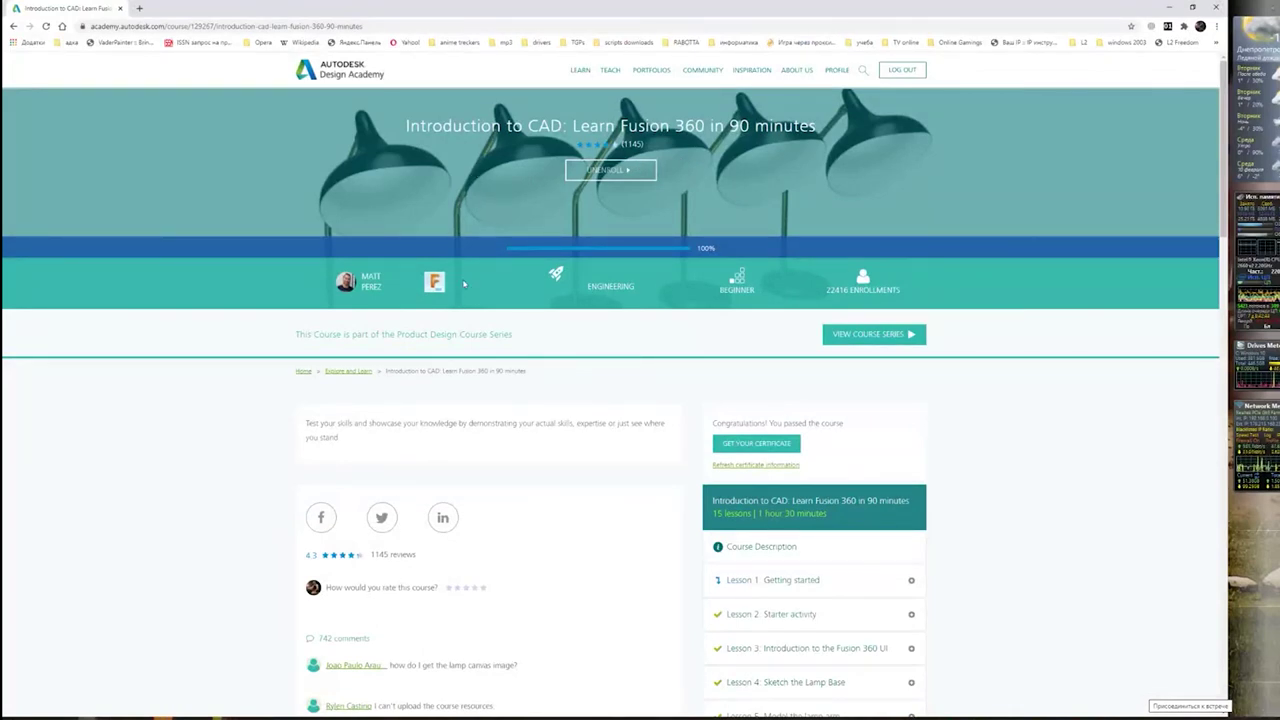
click(1168, 8)
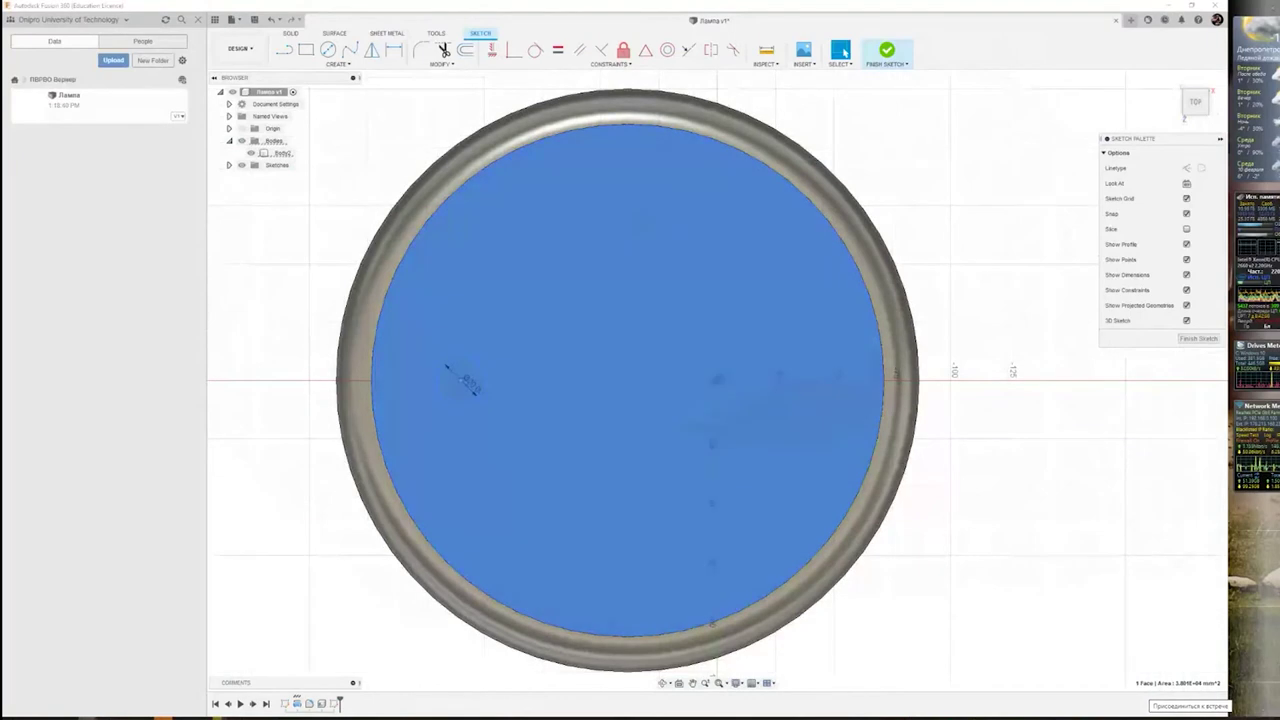
- Back in Fusion, dimension the small circle's centre 85 mm from the sketch point
key(alt+Tab)
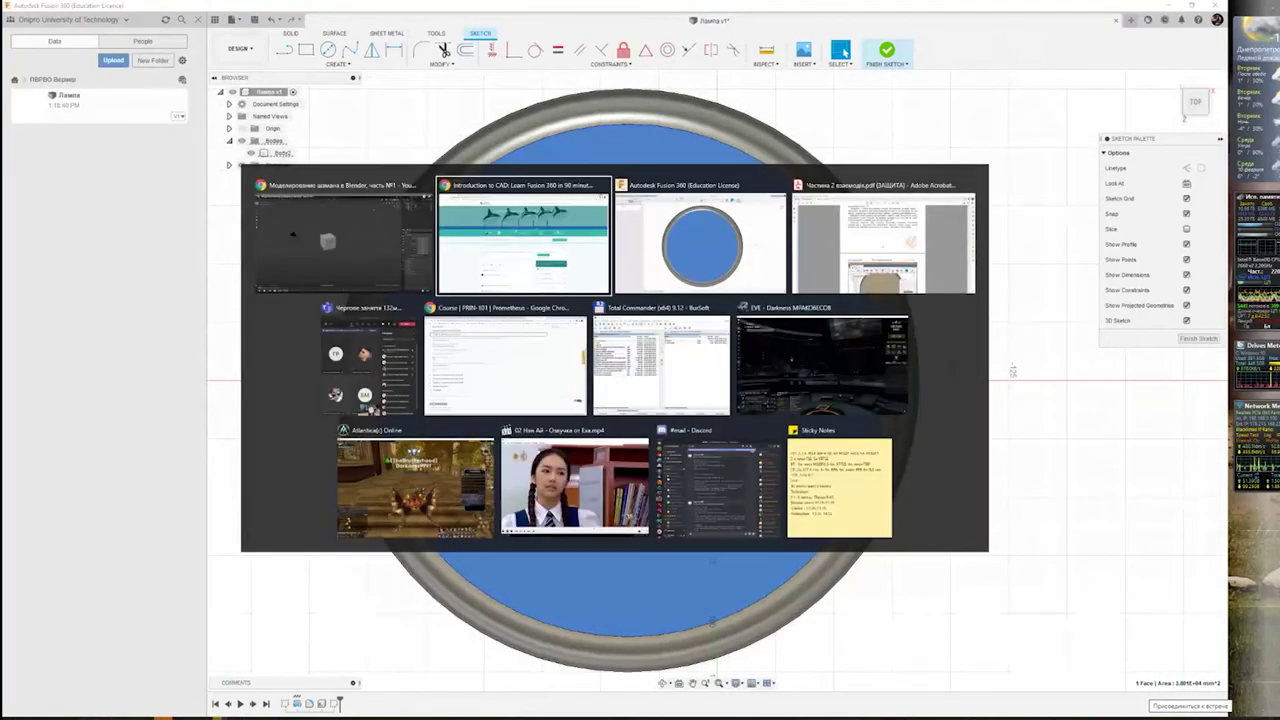
key(alt+Tab)
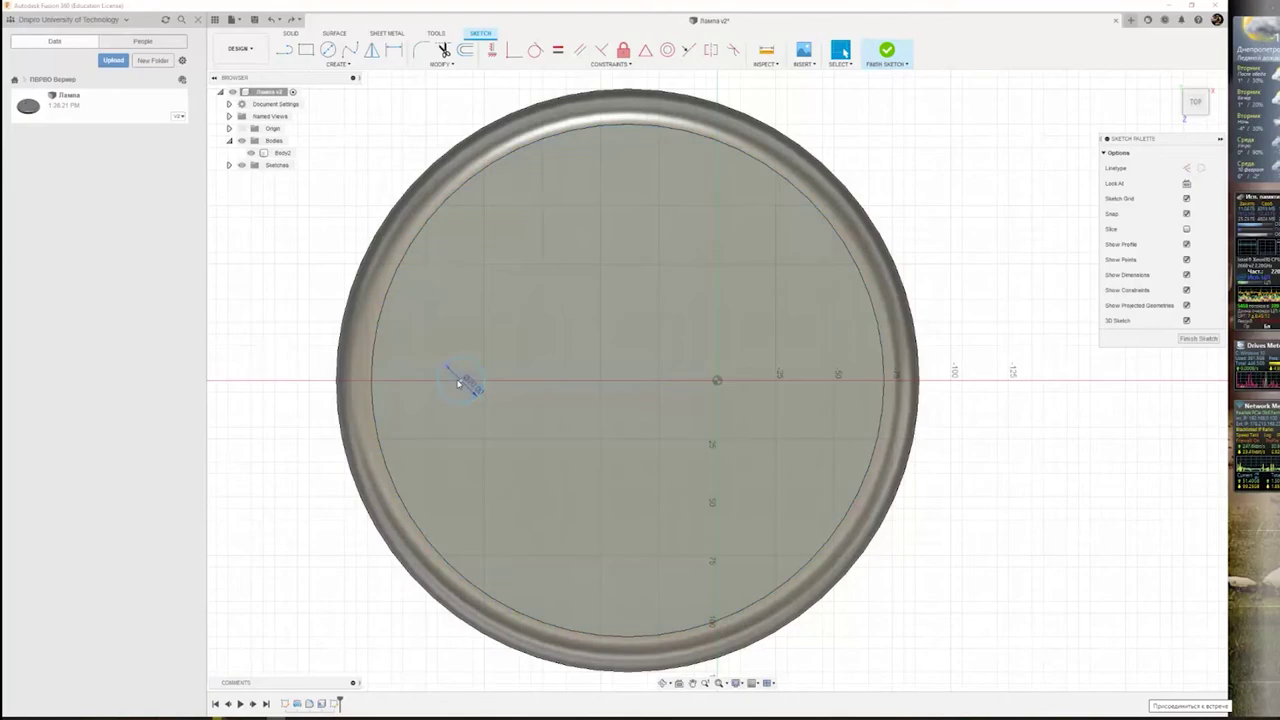
key(Return)
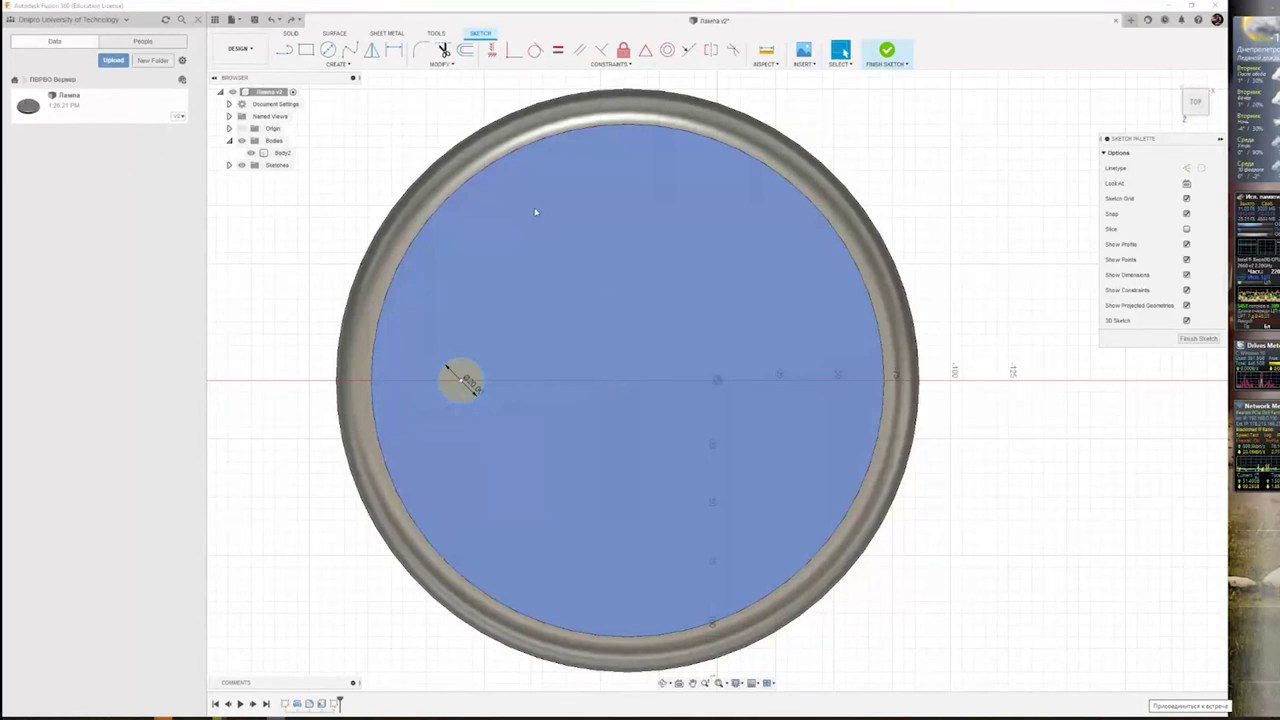
click(340, 65)
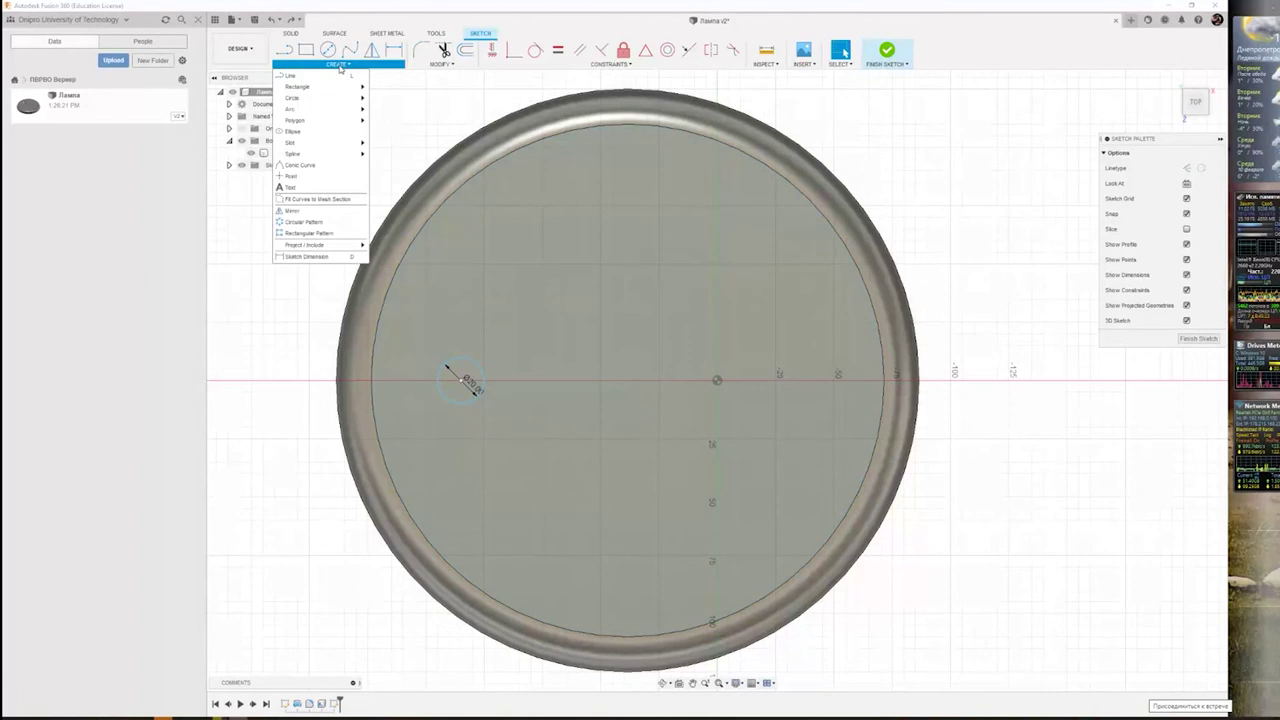
click(308, 256)
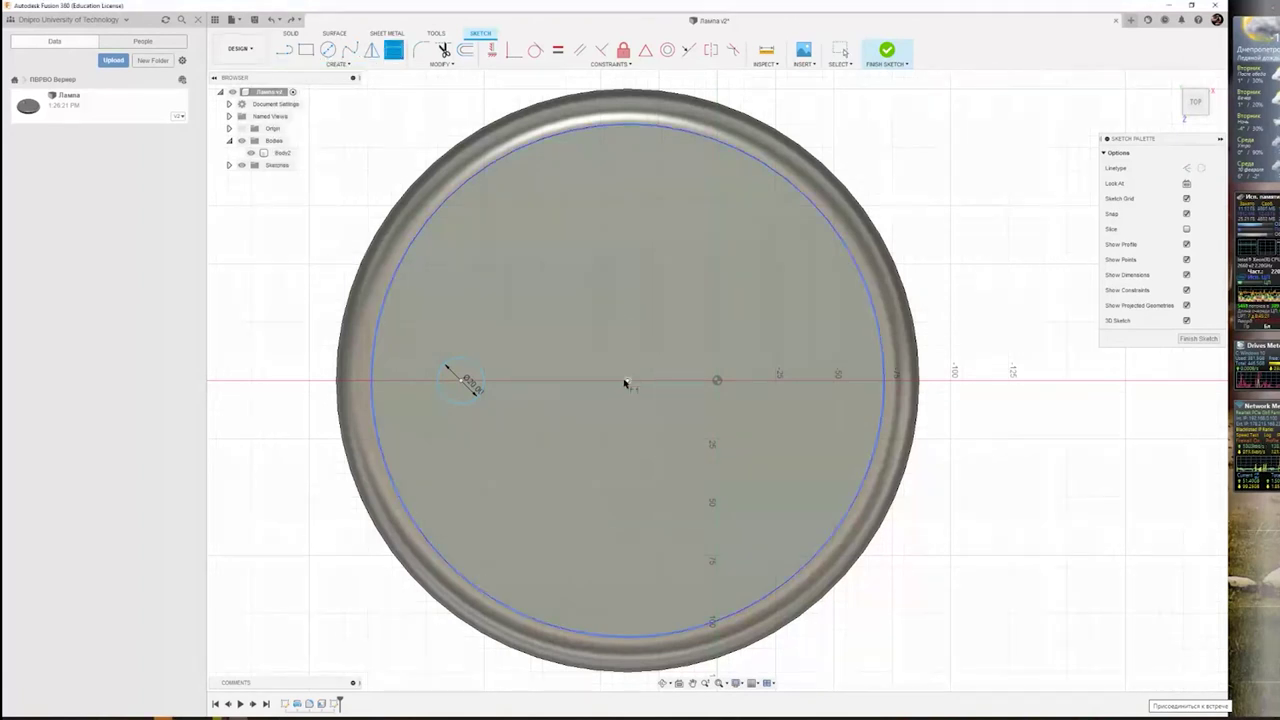
click(567, 376)
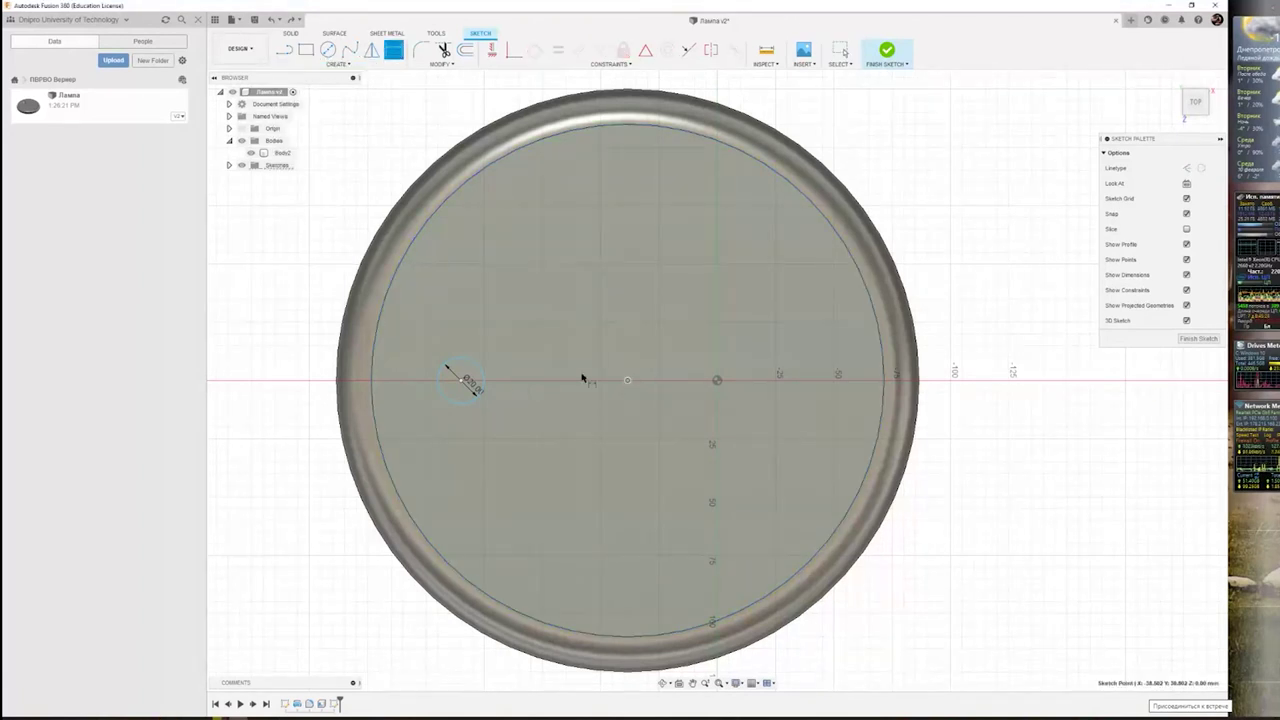
click(468, 383)
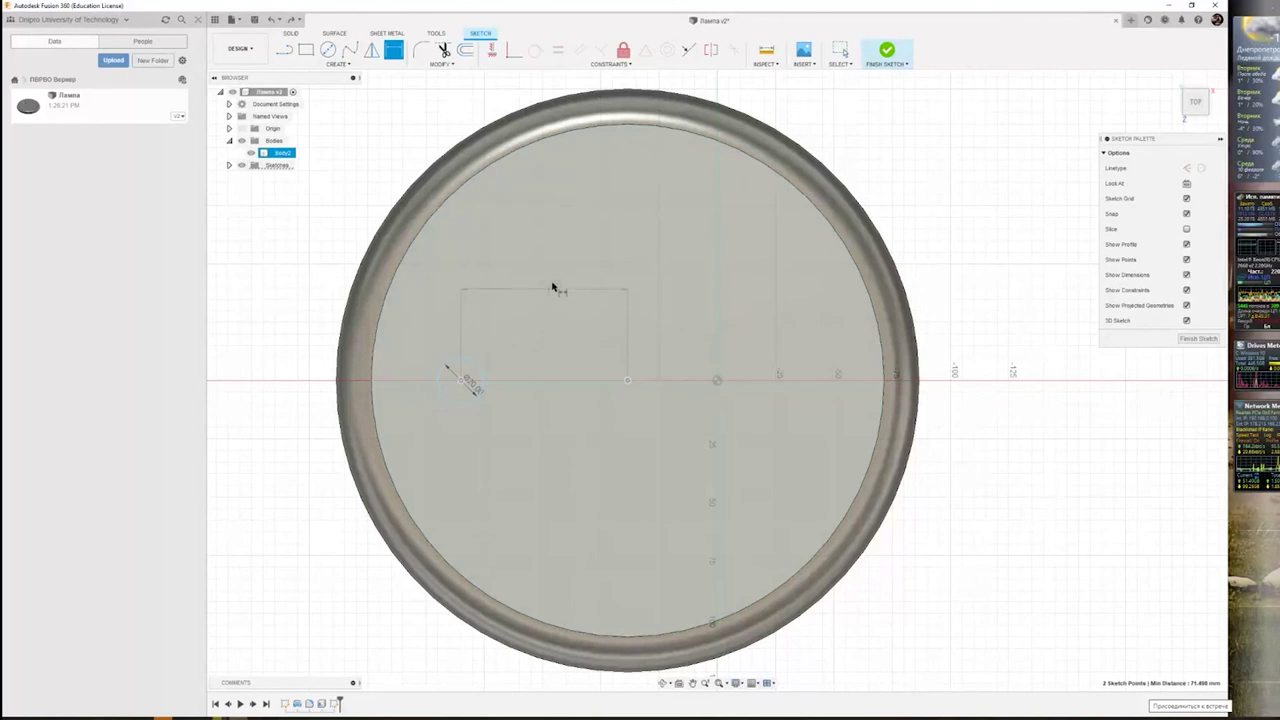
click(555, 262)
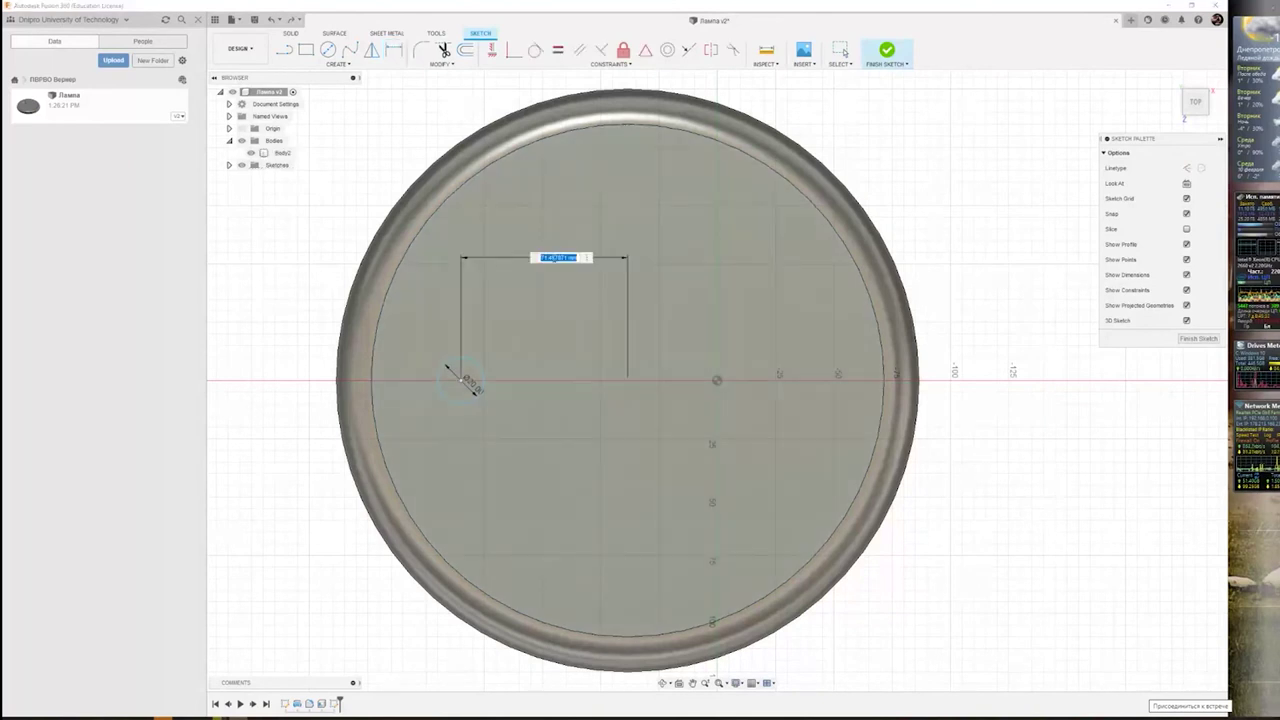
text(74)
key(Return)
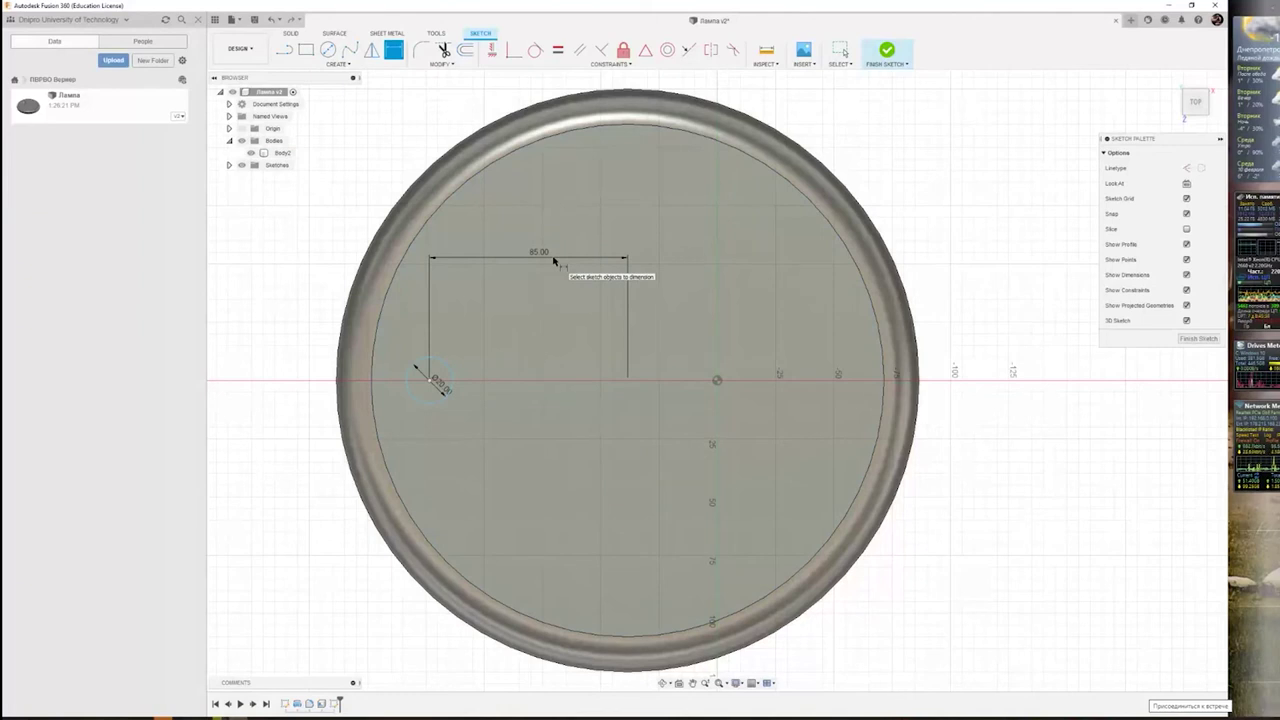
- Finish the sketch and orbit to an angled view of the lamp base
click(887, 50)
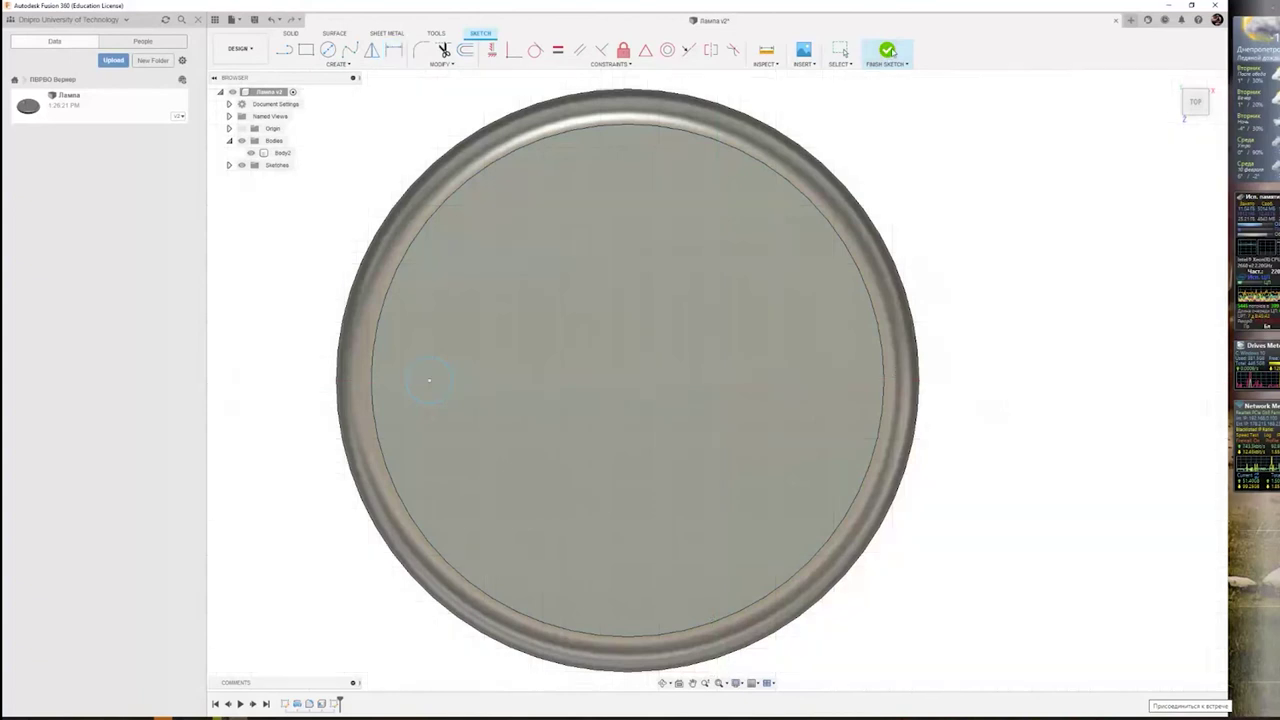
click(791, 371)
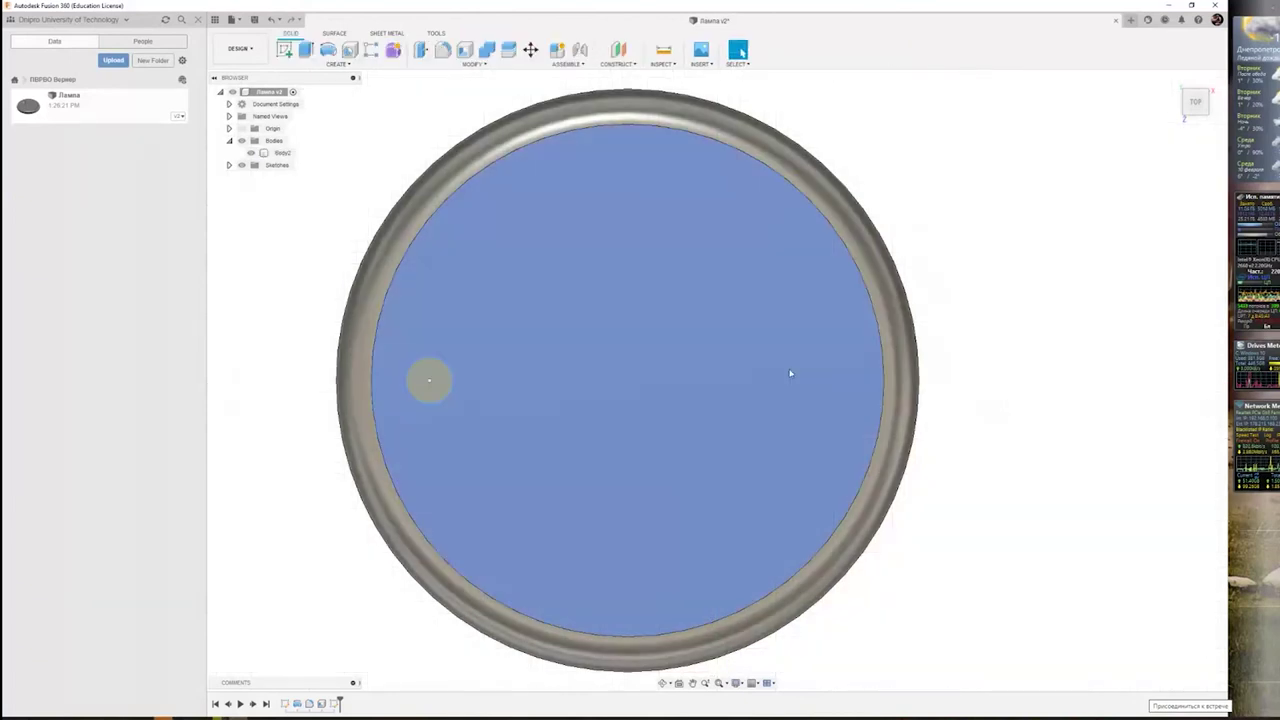
shift+middle_drag(791, 371, 792, 309)
key(Escape)
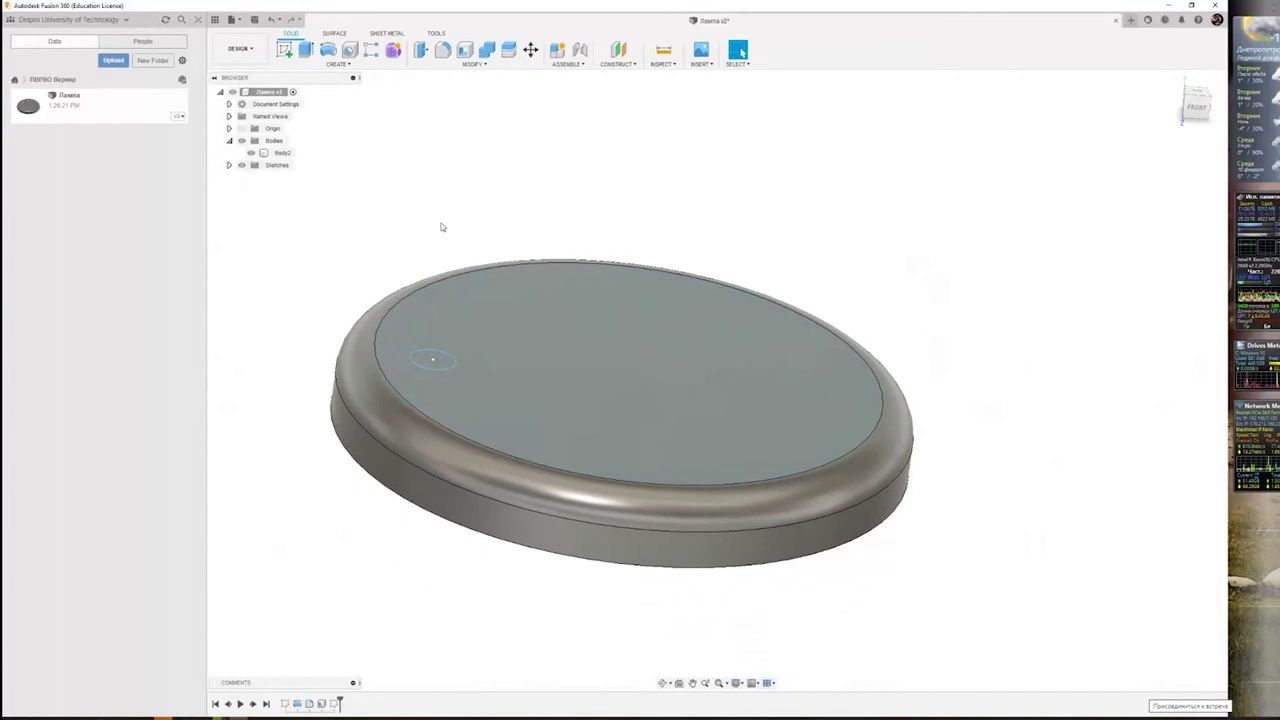
- Extrude the small circle downward as a Cut to make the 20 mm hole in the base
click(430, 358)
key(e)
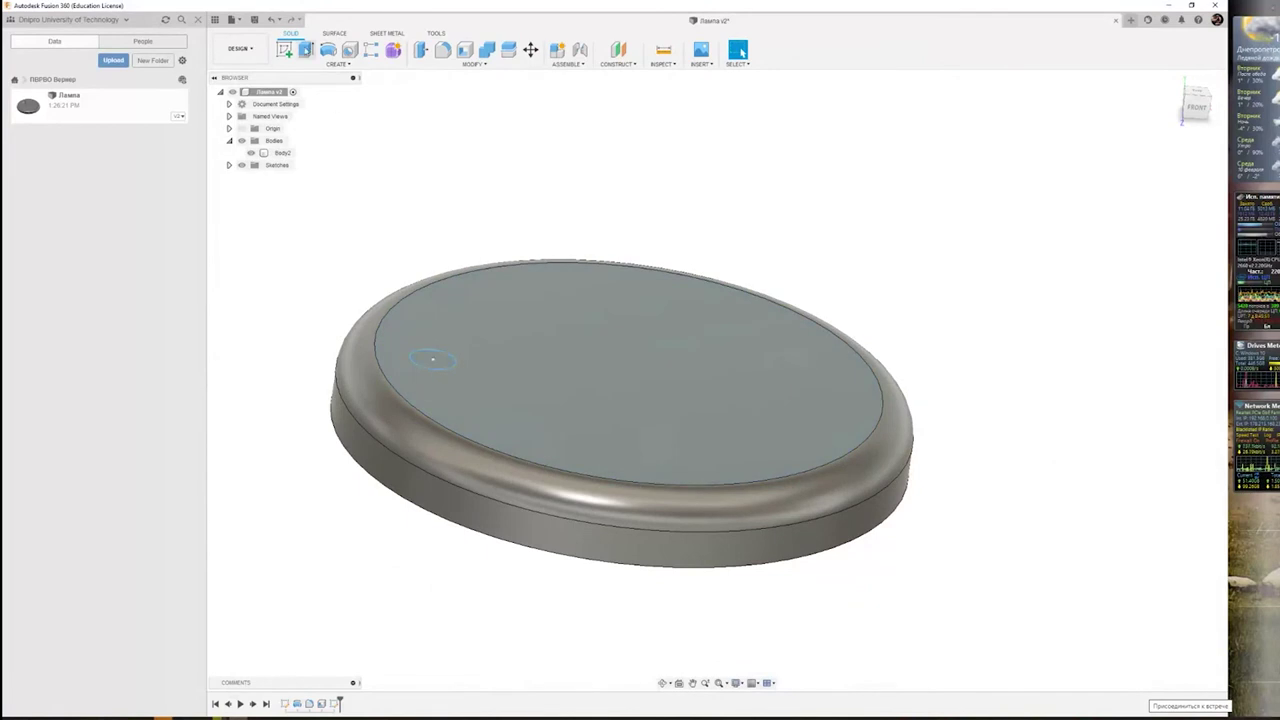
click(432, 361)
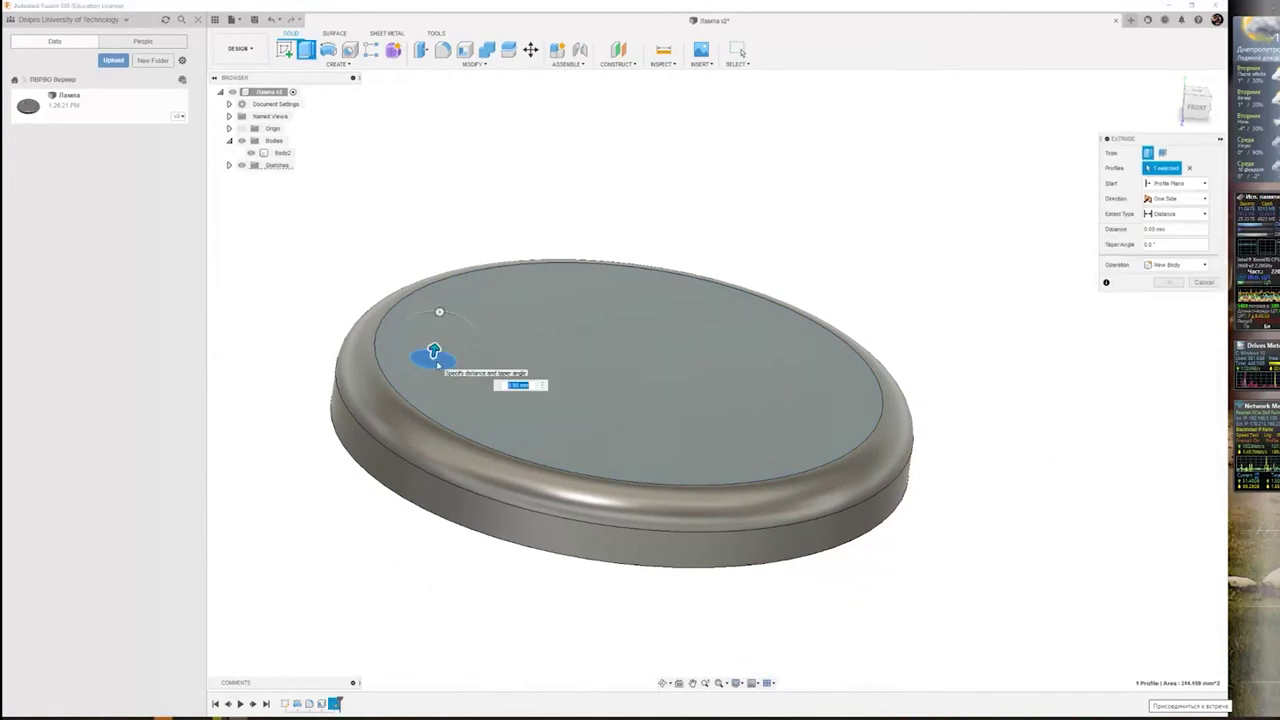
drag(433, 372, 407, 552)
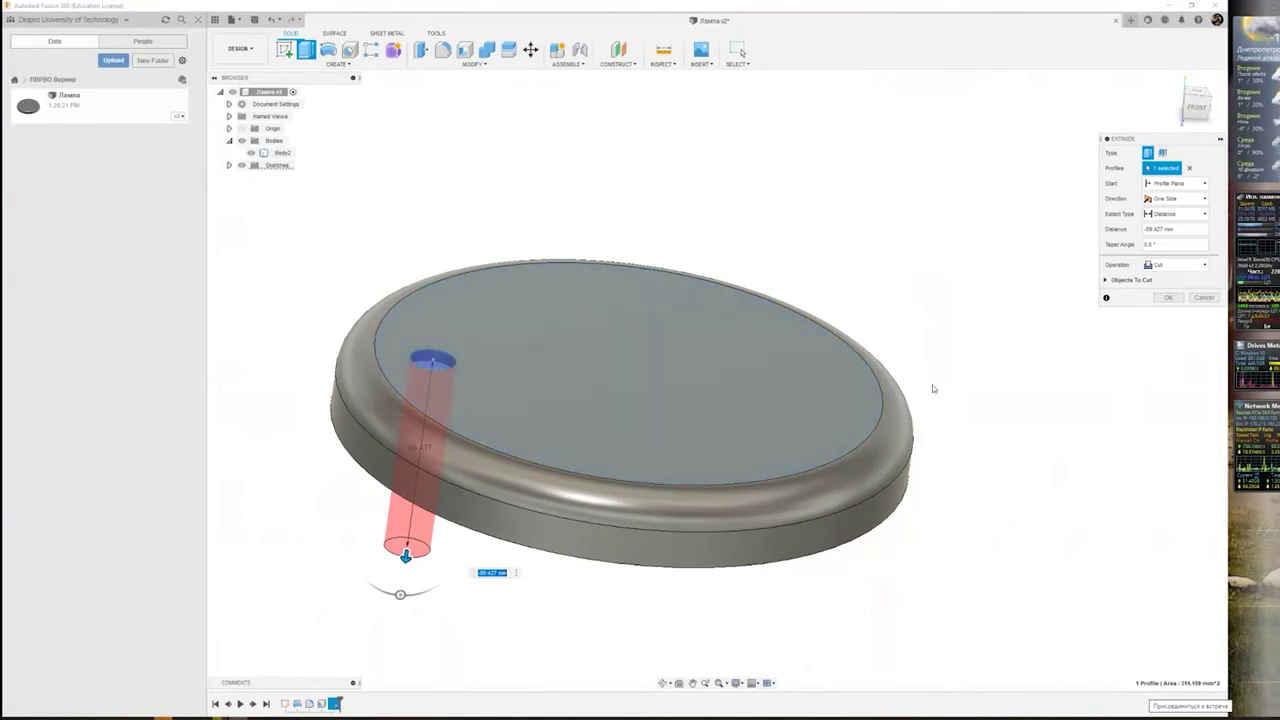
click(1176, 266)
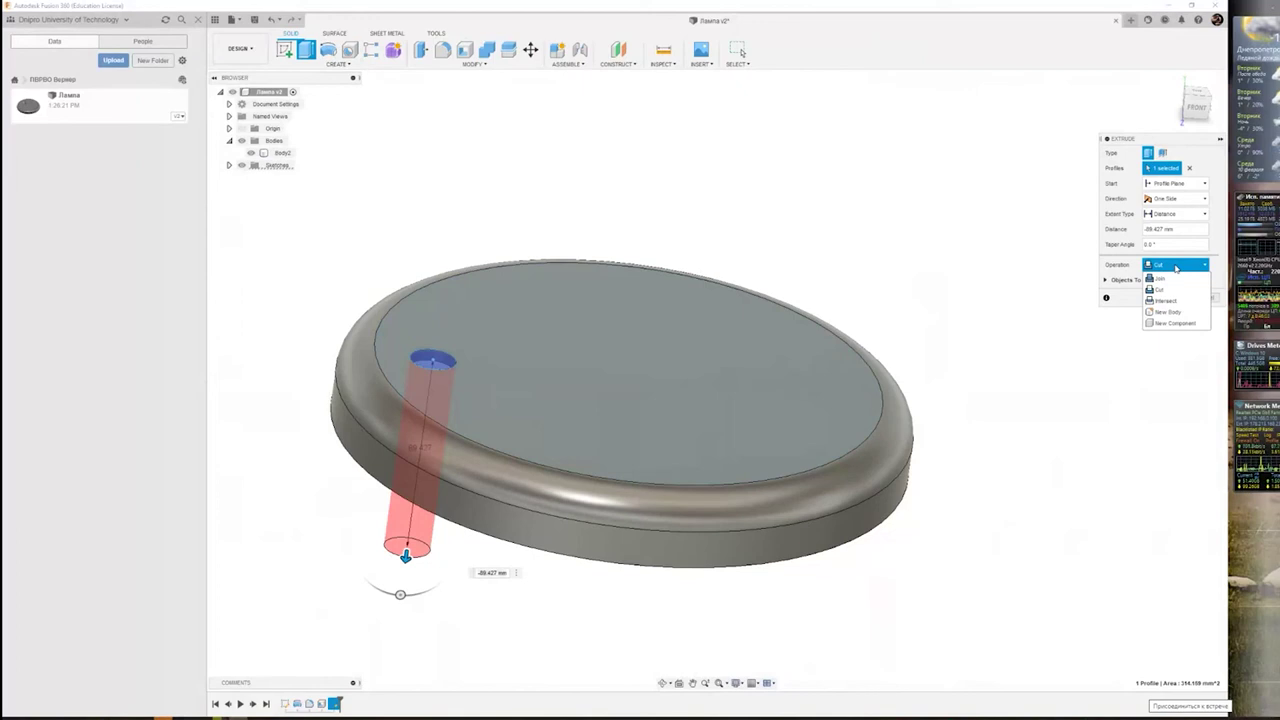
click(1176, 267)
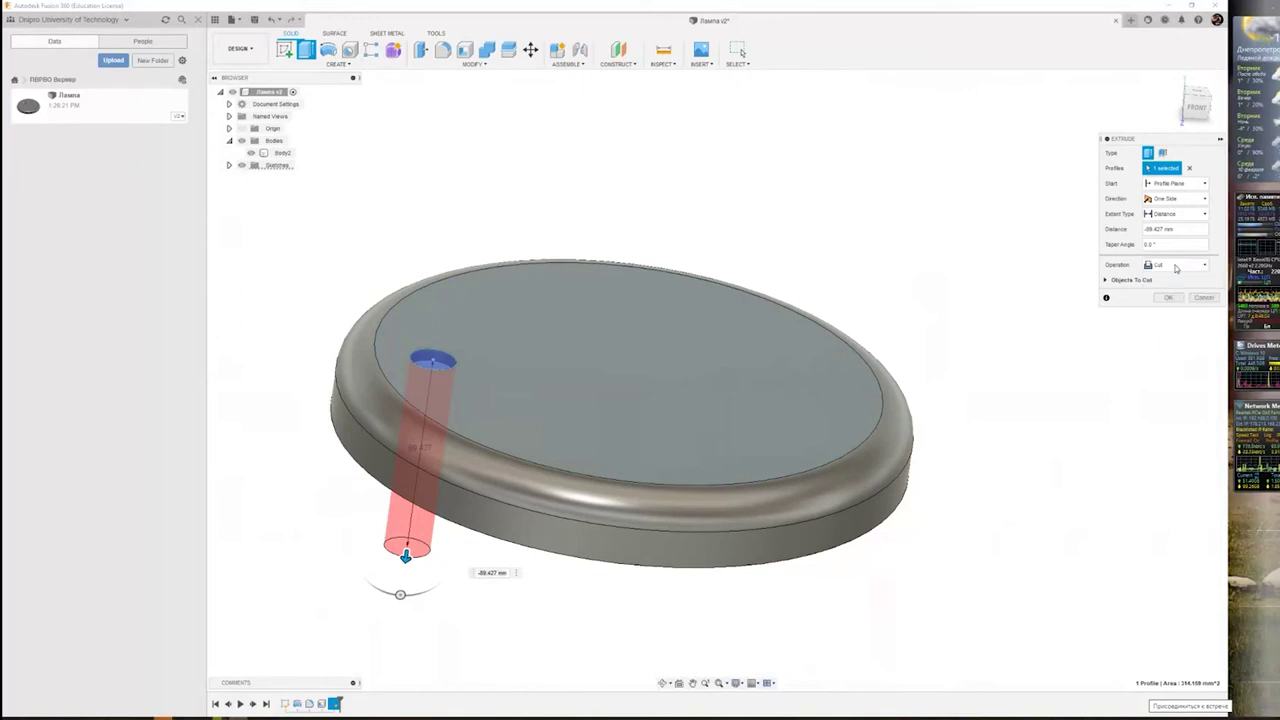
drag(405, 556, 499, 182)
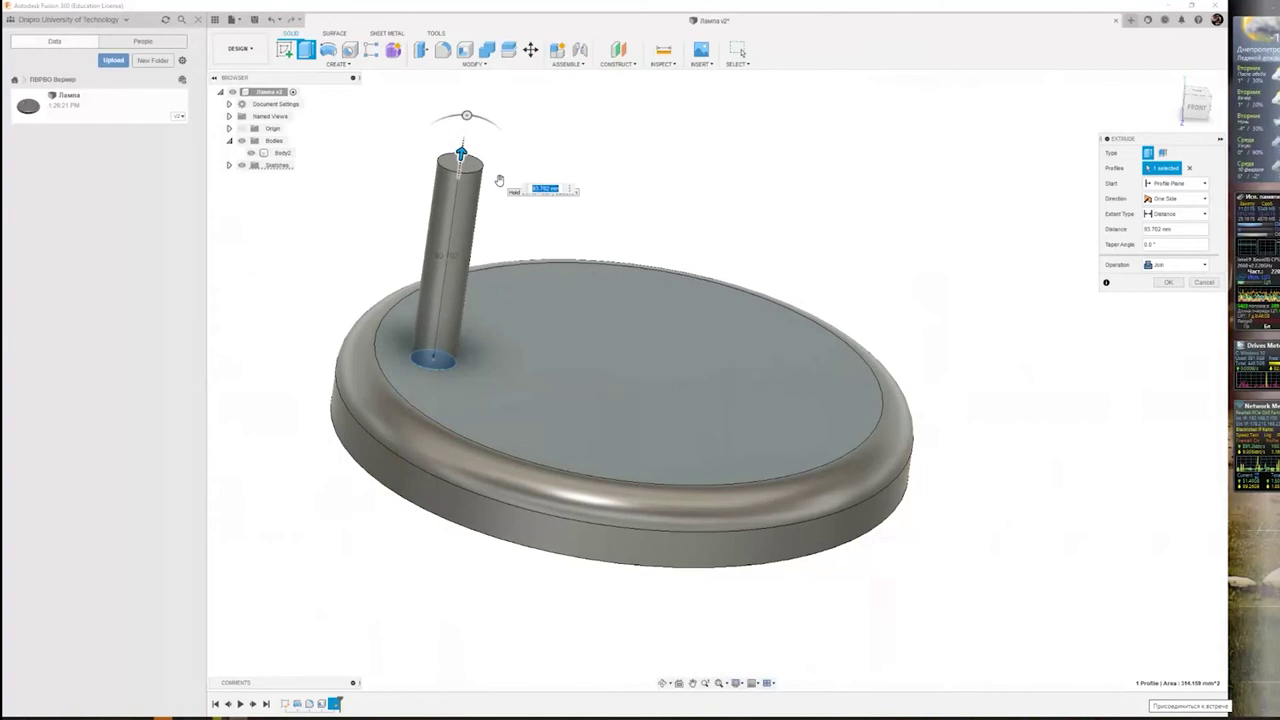
mouse_move(461, 153)
mouse_down()
mouse_move(449, 430)
mouse_move(407, 548)
mouse_up()
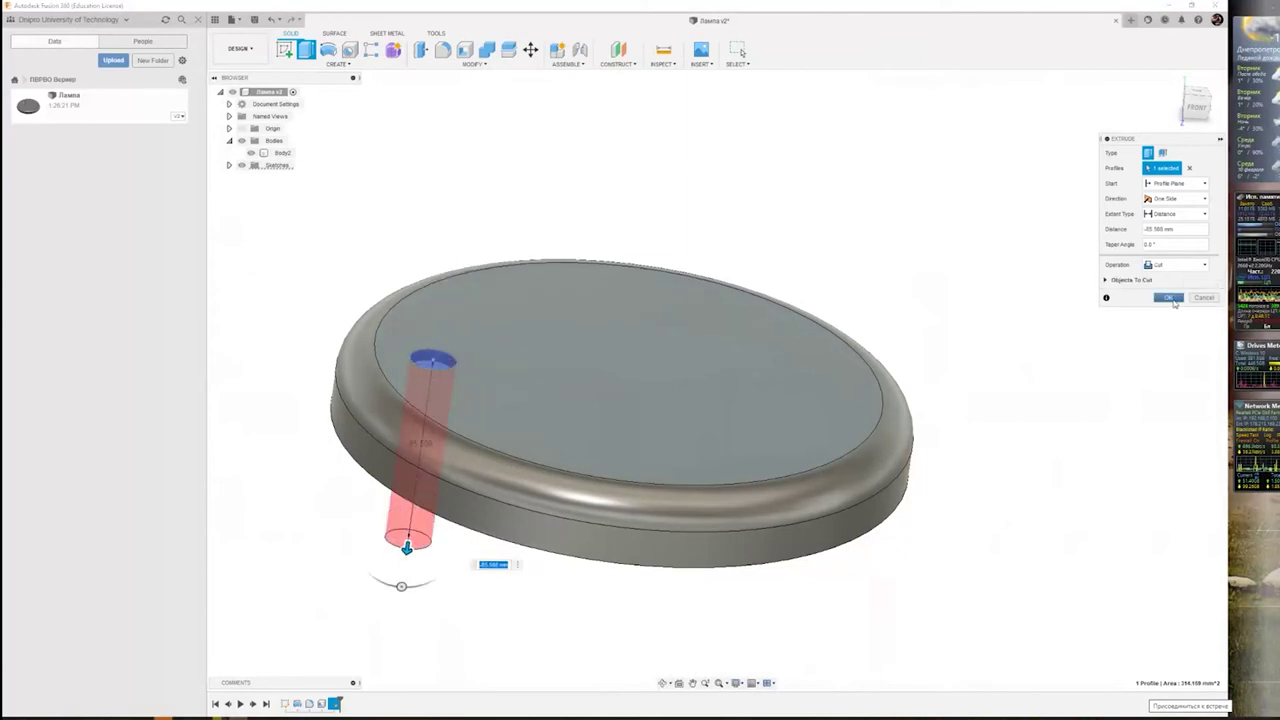
click(1170, 298)
mouse_move(566, 363)
shift+middle_down()
mouse_move(560, 400)
mouse_move(558, 373)
shift+middle_up()
- Deselect the base body and start Create Sketch
key(Escape)
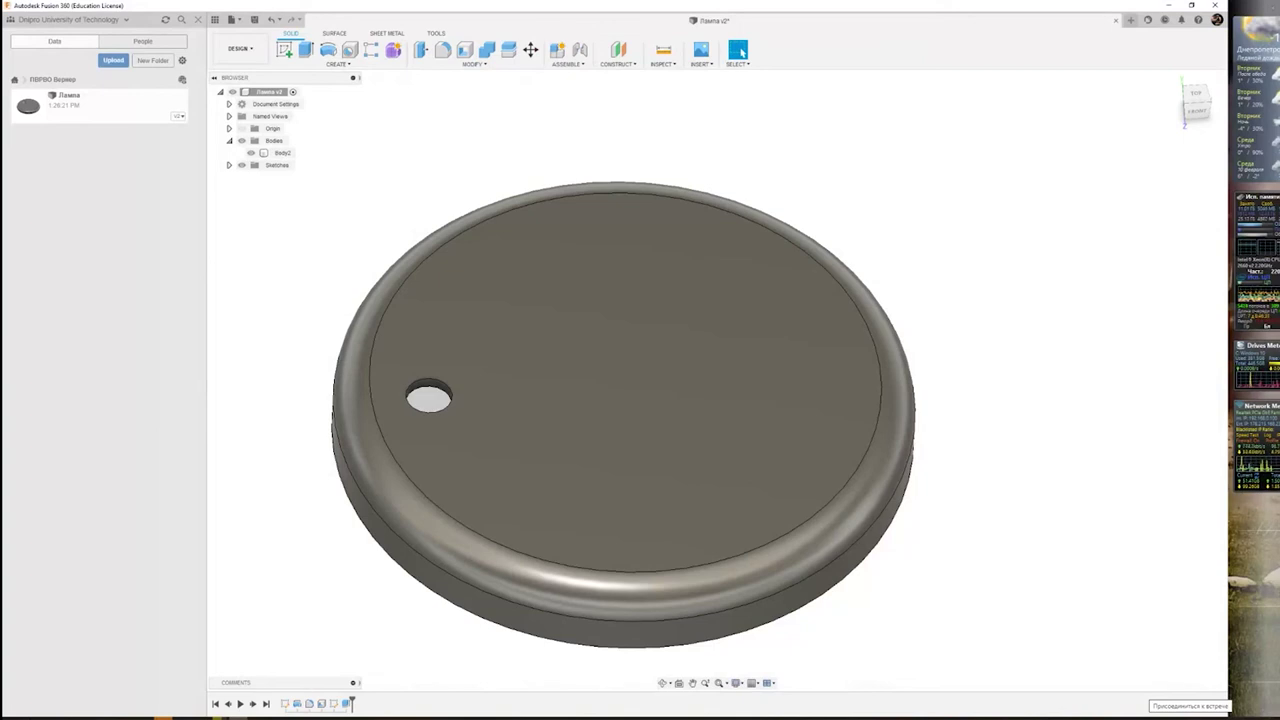
click(284, 50)
- Place a sketch on the base's top face, then exit it without drawing anything
click(503, 230)
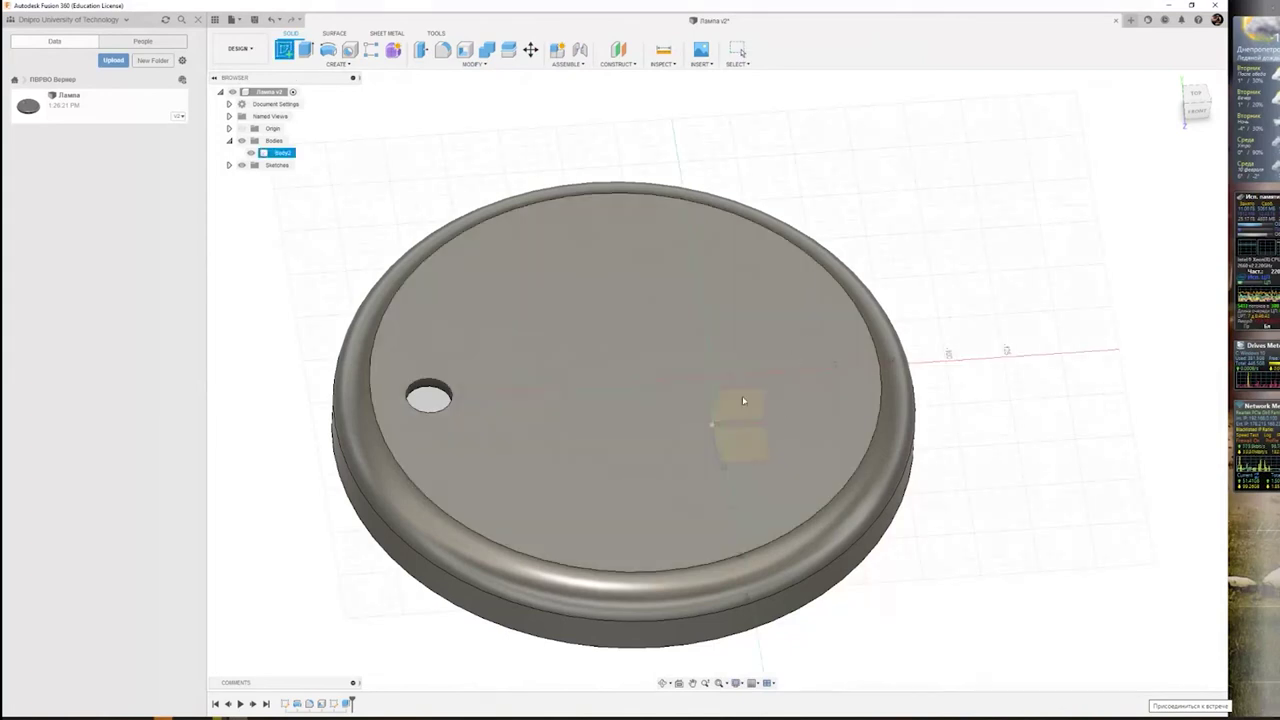
click(743, 401)
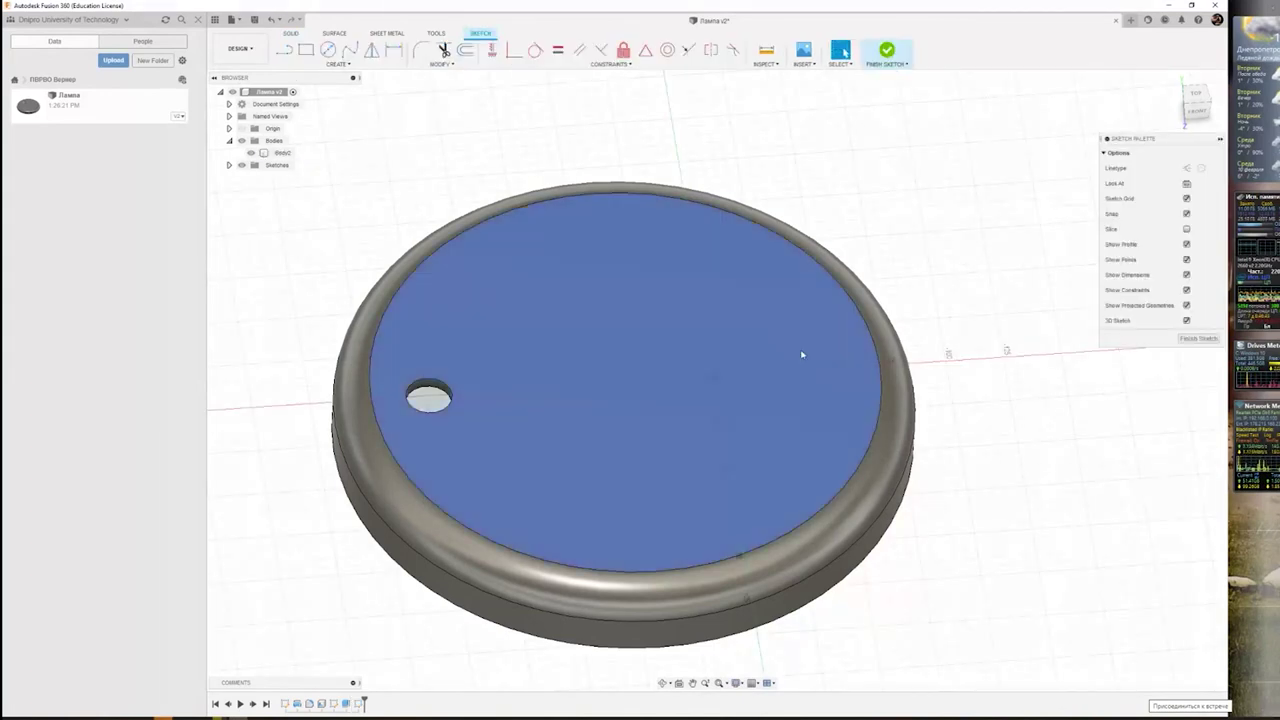
click(1187, 184)
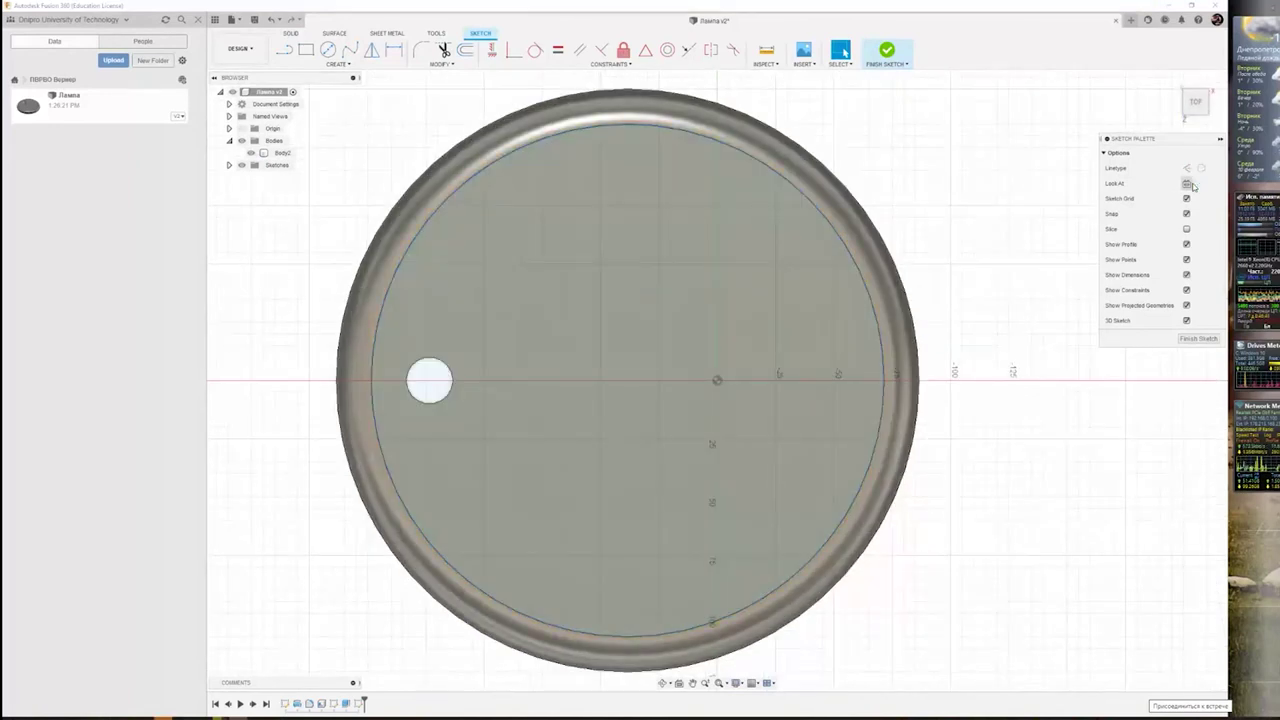
key(Escape)
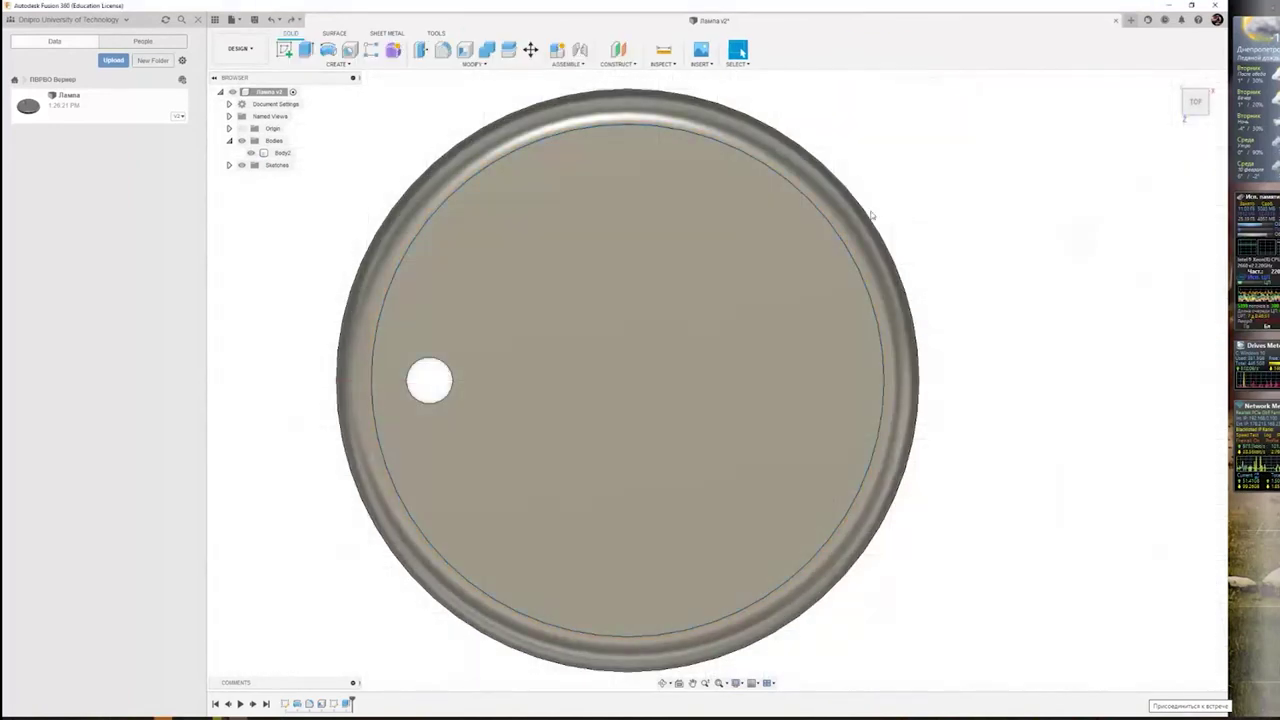
- Orbit to a low front angle and start a new sketch on an origin plane
click(871, 214)
mouse_move(751, 340)
shift+middle_down()
mouse_move(762, 255)
mouse_move(748, 277)
shift+middle_up()
key(Escape)
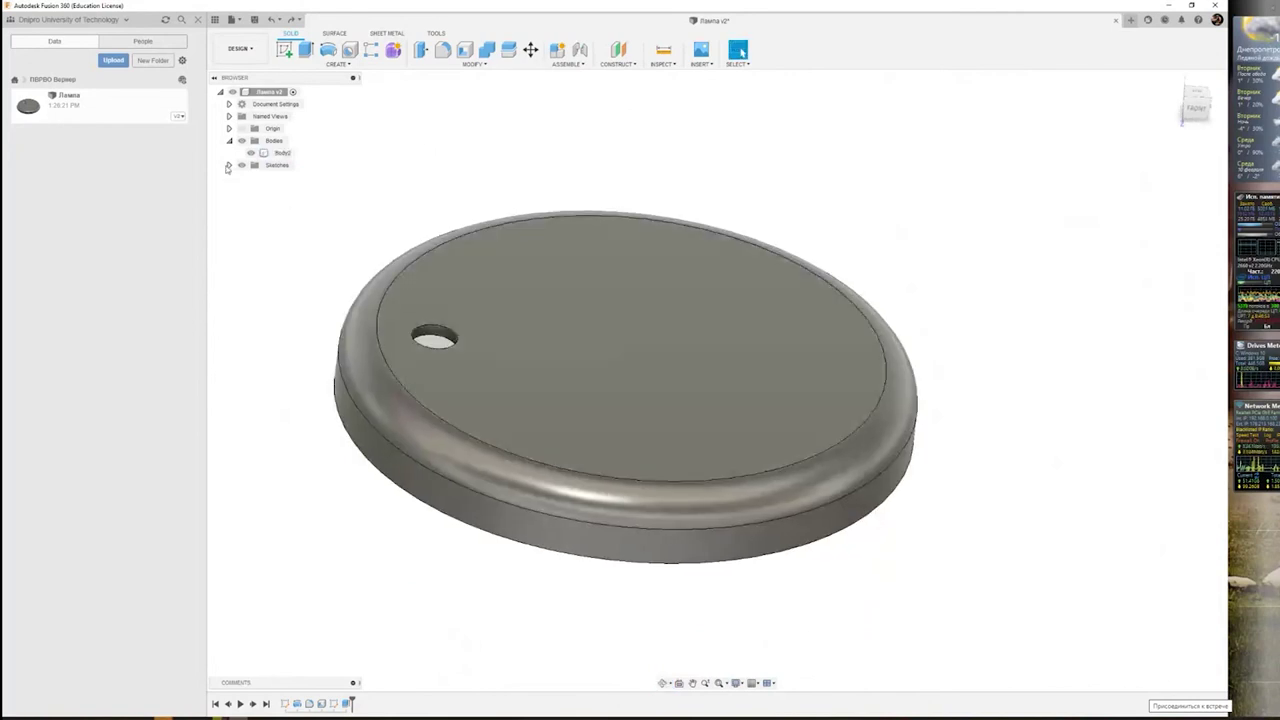
click(228, 166)
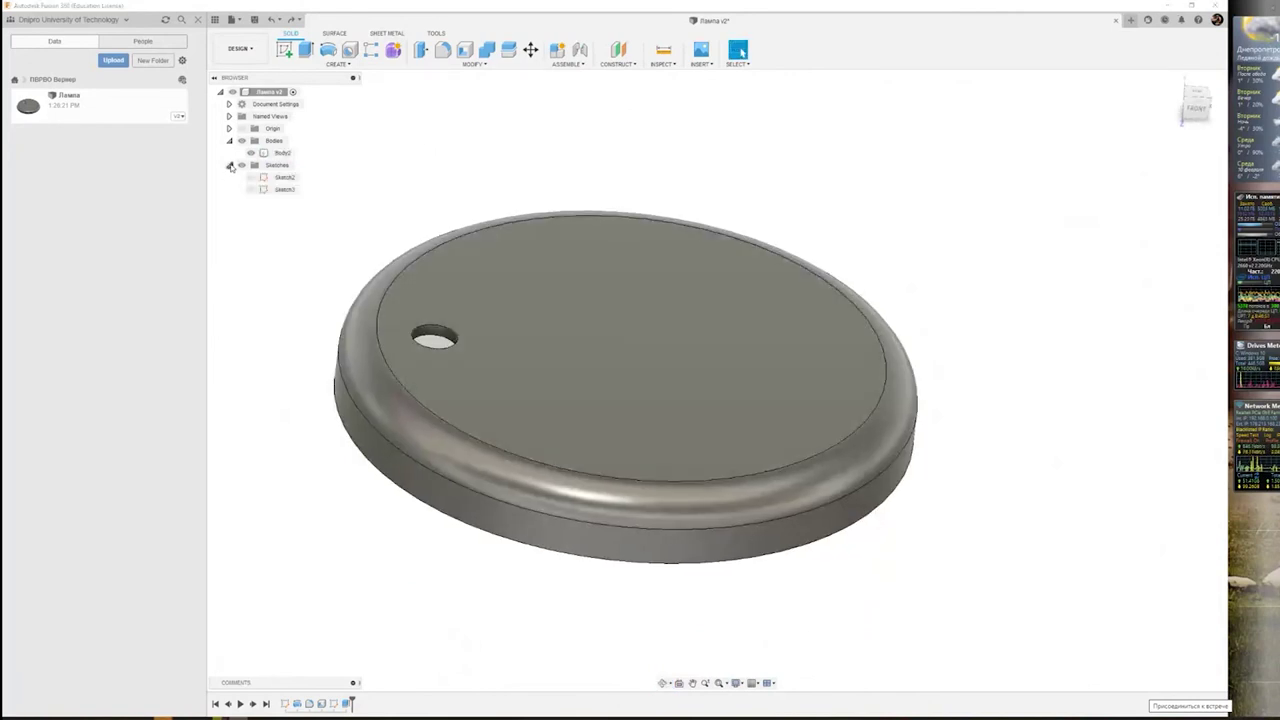
click(228, 166)
click(284, 49)
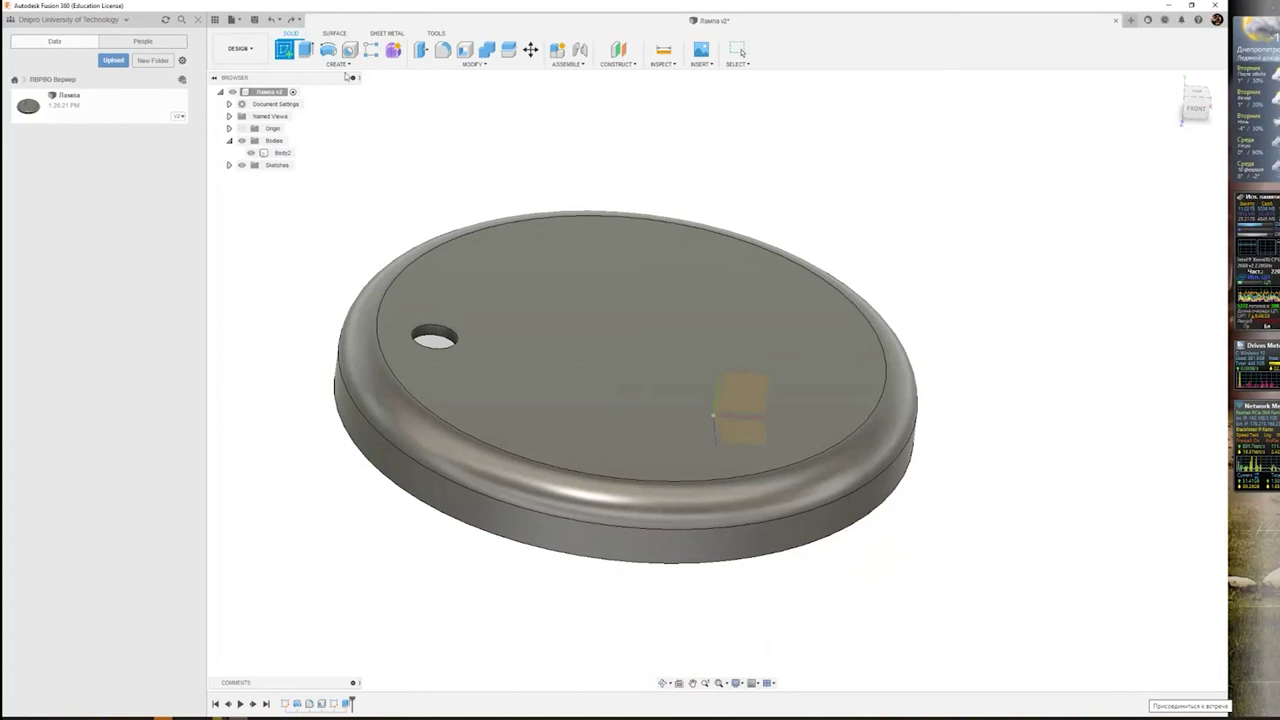
click(1014, 303)
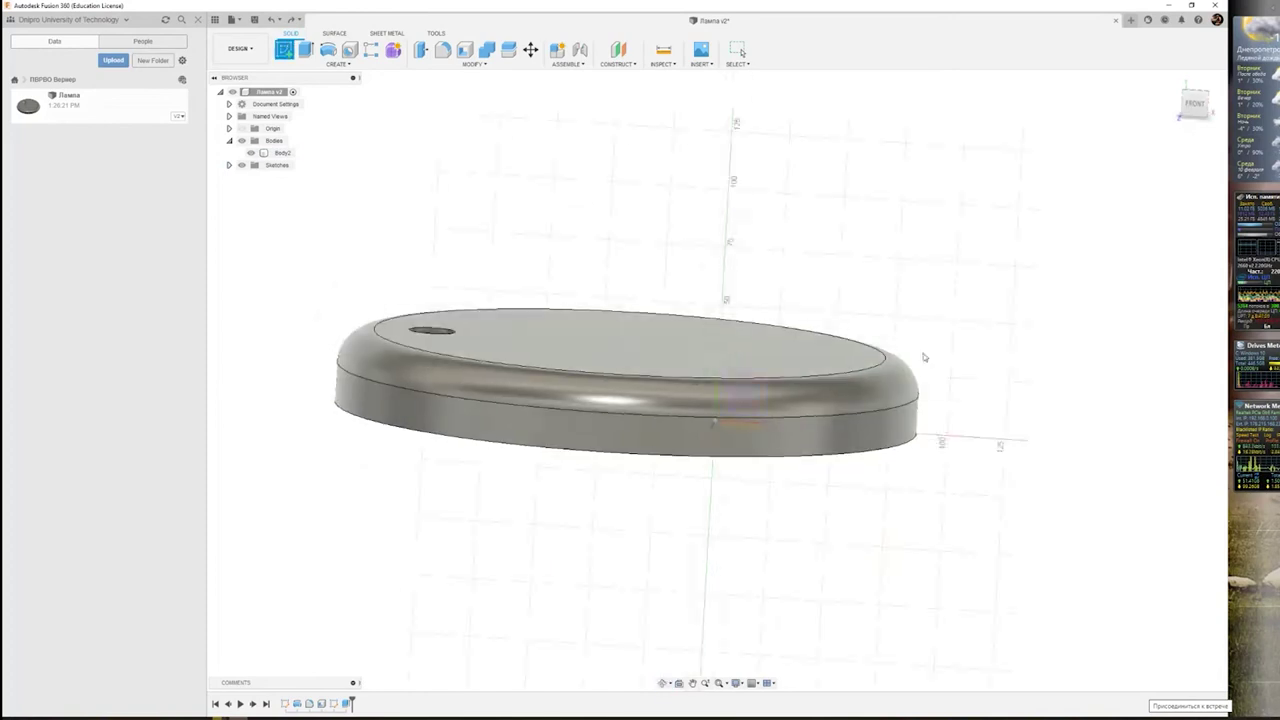
- Enter the sketch on the vertical origin plane, view it face-on, and open the Create menu
click(759, 382)
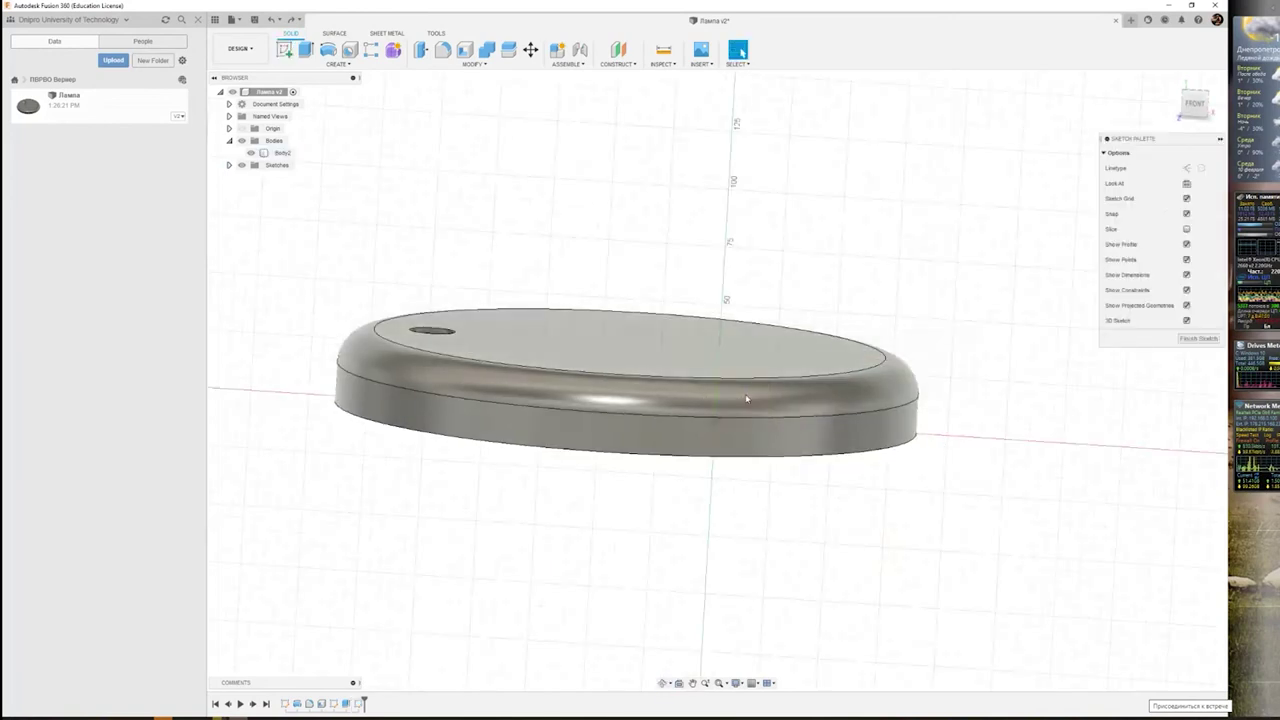
click(1186, 184)
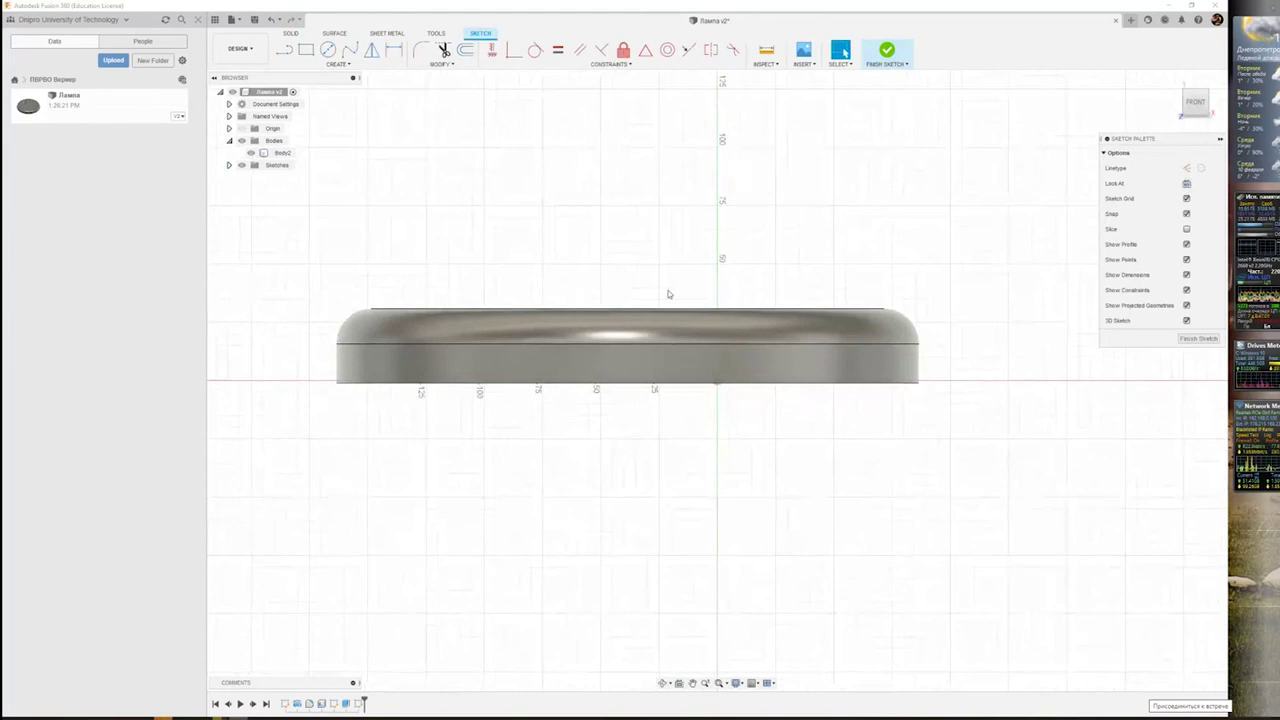
shift+middle_drag(875, 215, 872, 233)
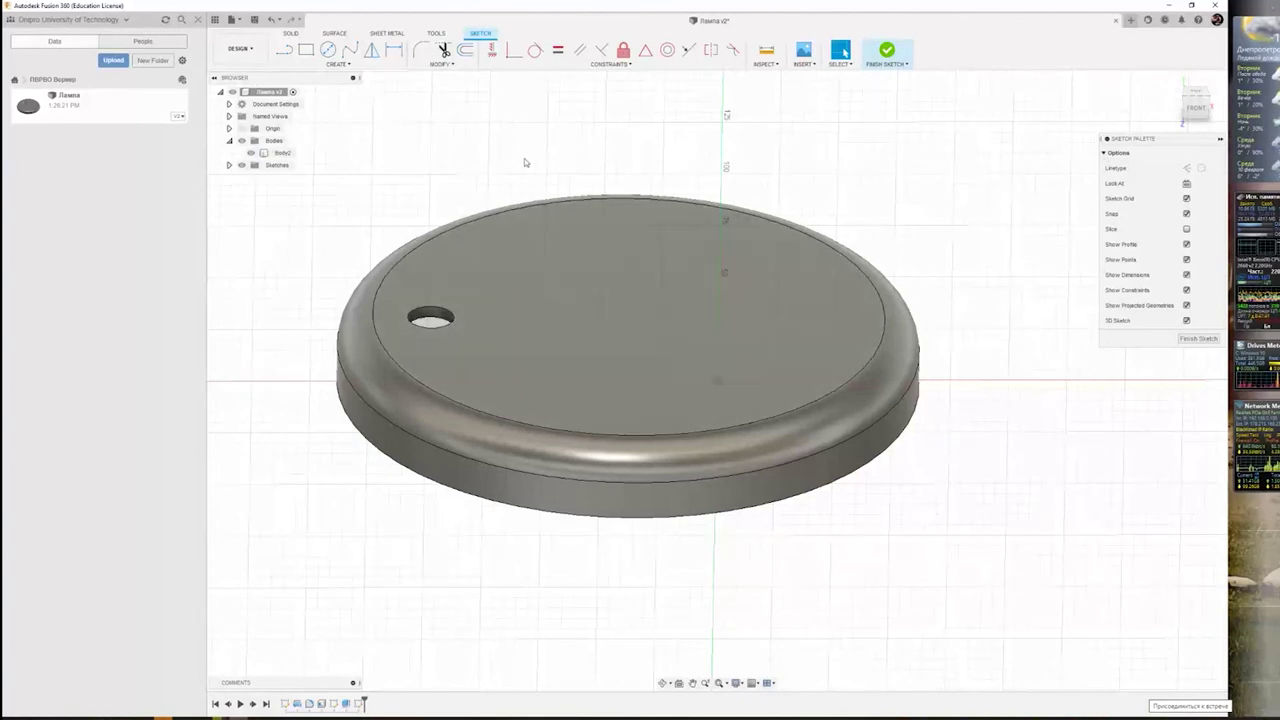
click(1186, 183)
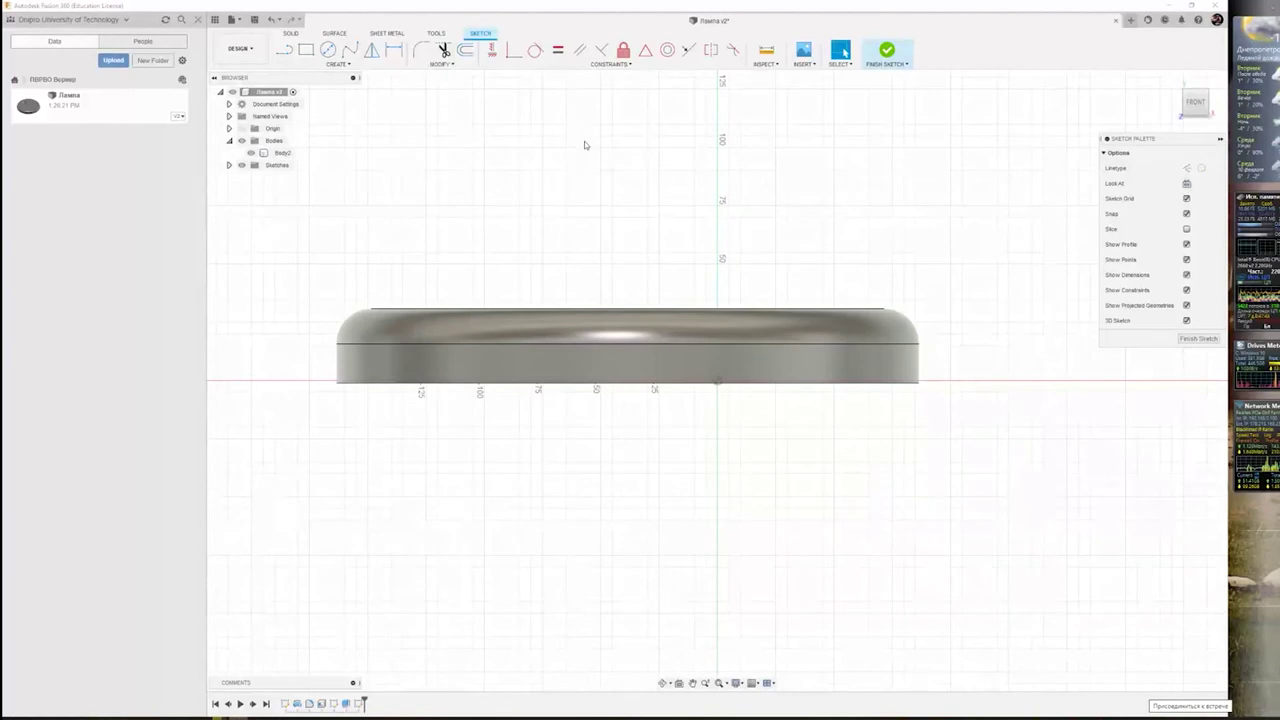
click(343, 66)
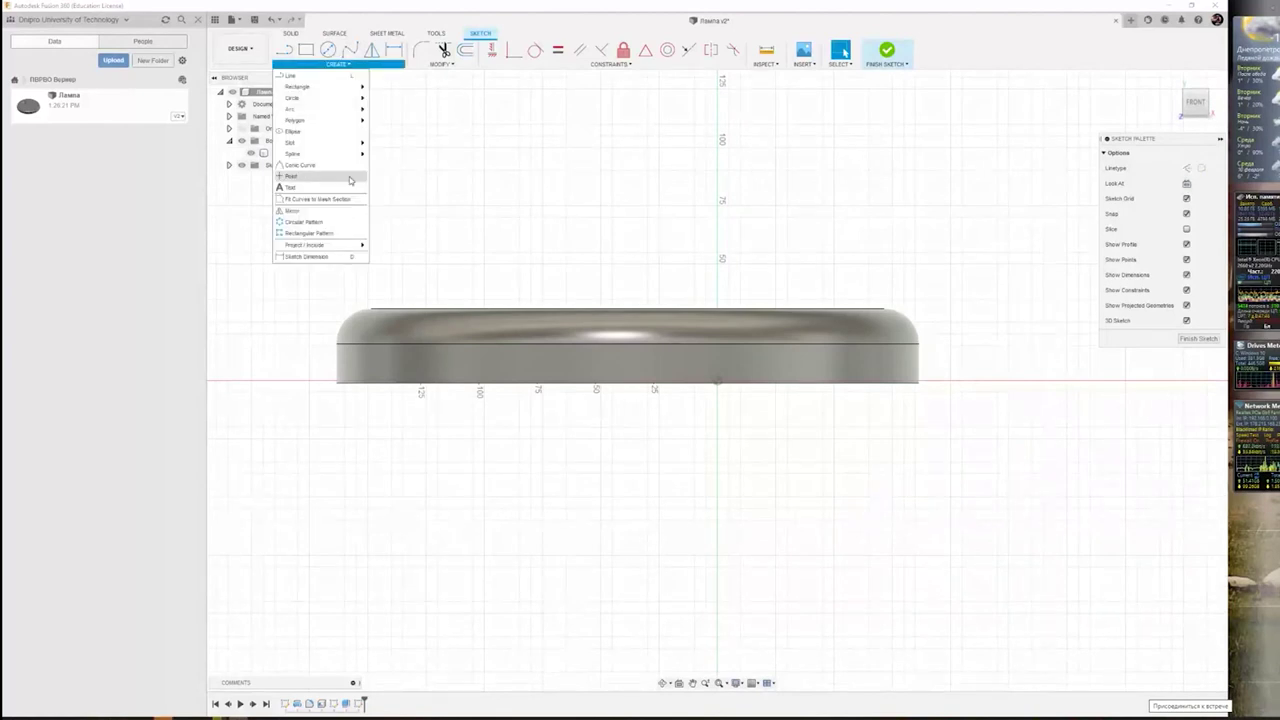
mouse_move(310, 245)
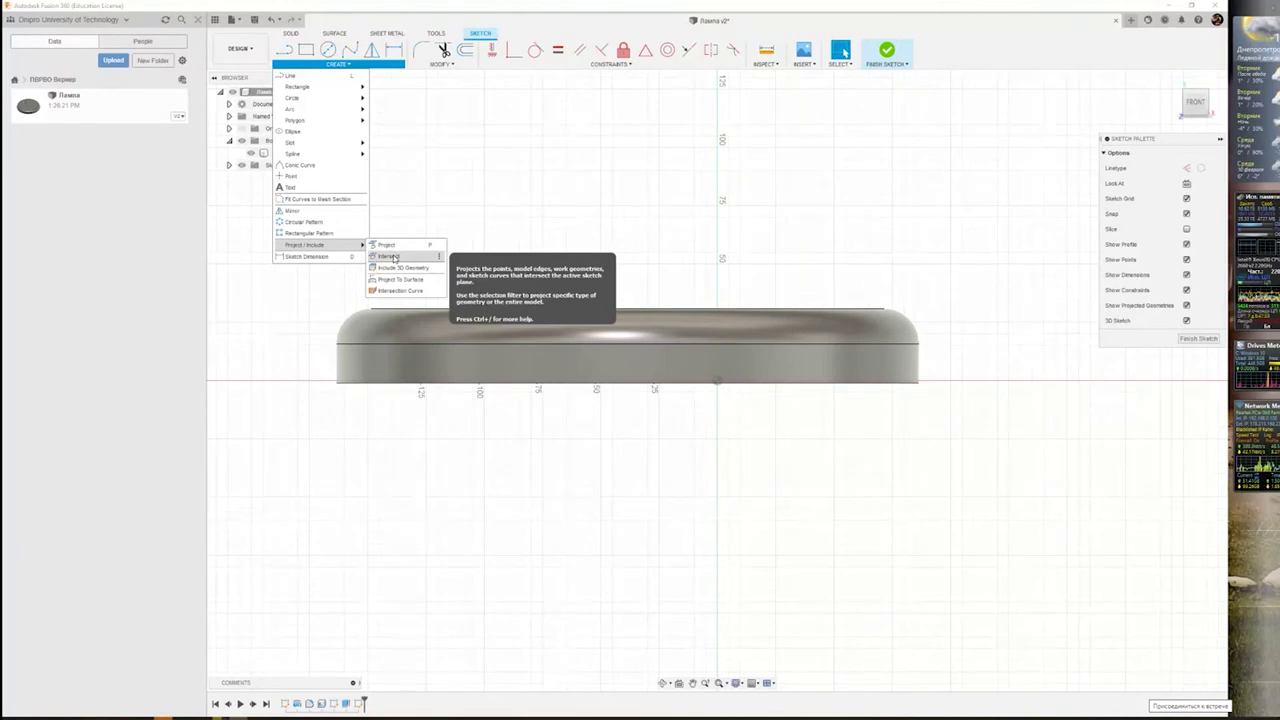
- Intersect the base body and its top face with the sketch plane to preview the cross-section line
click(393, 257)
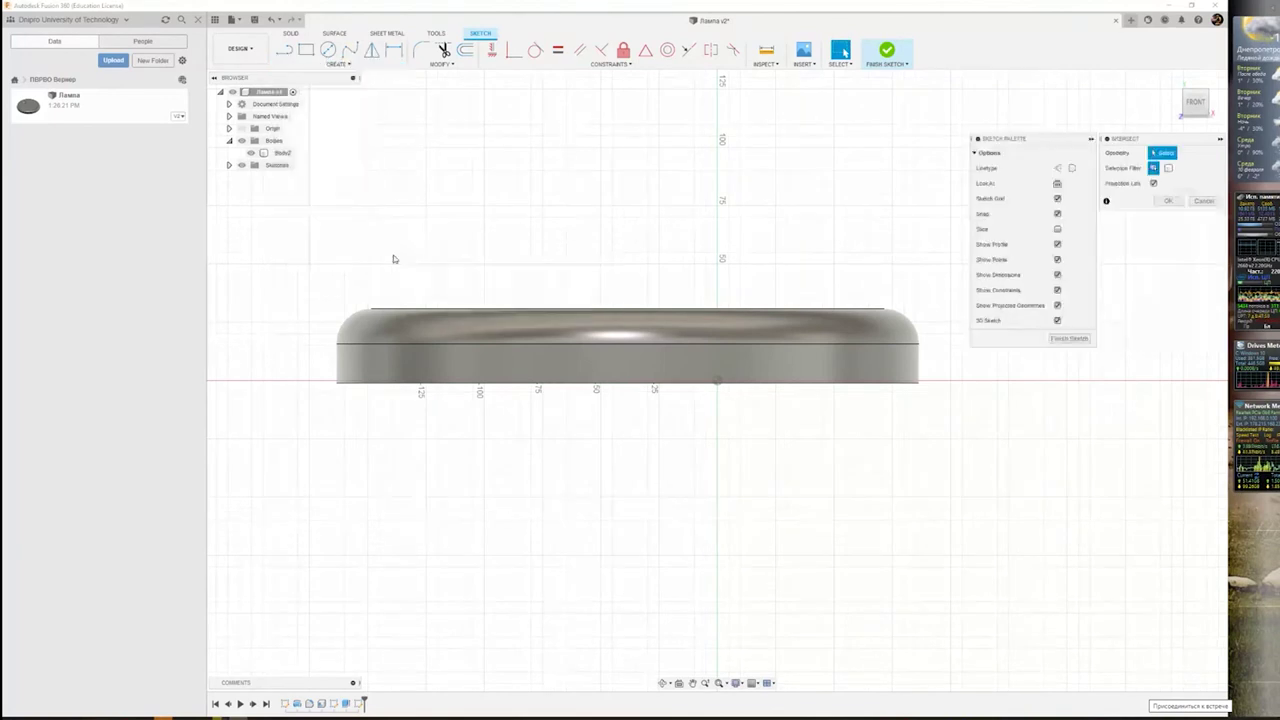
click(409, 315)
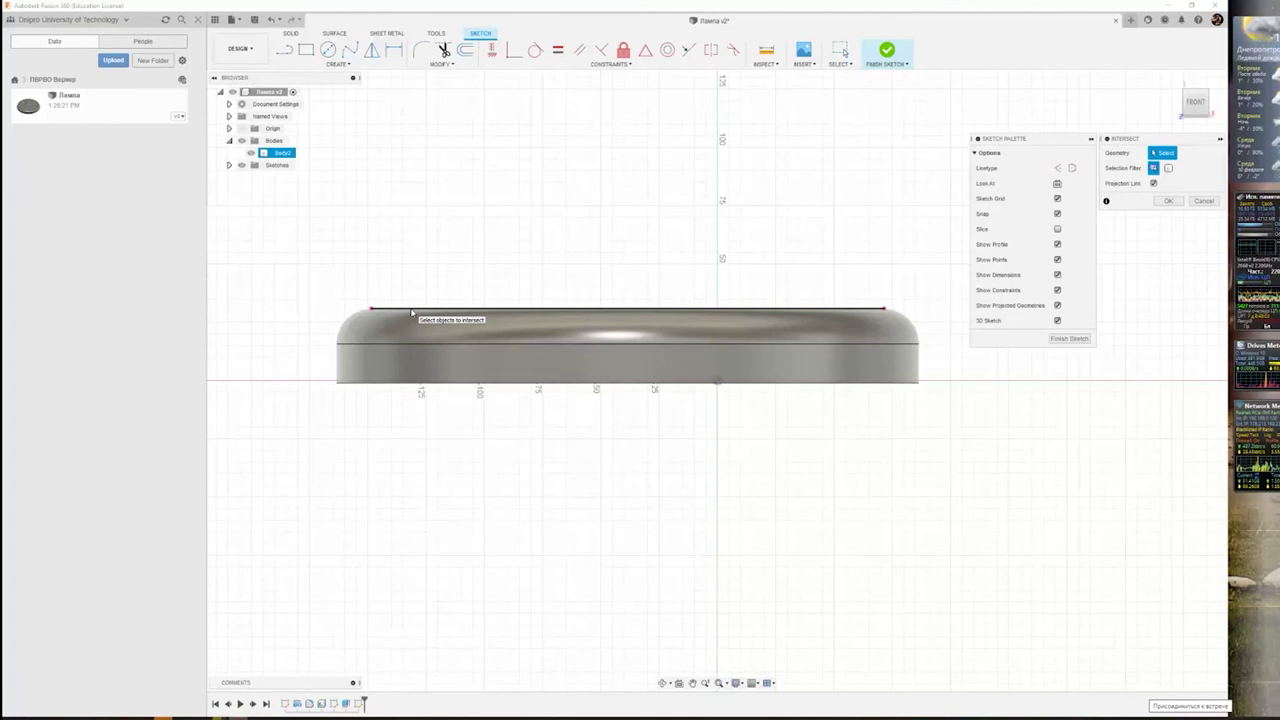
shift+middle_drag(449, 234, 449, 251)
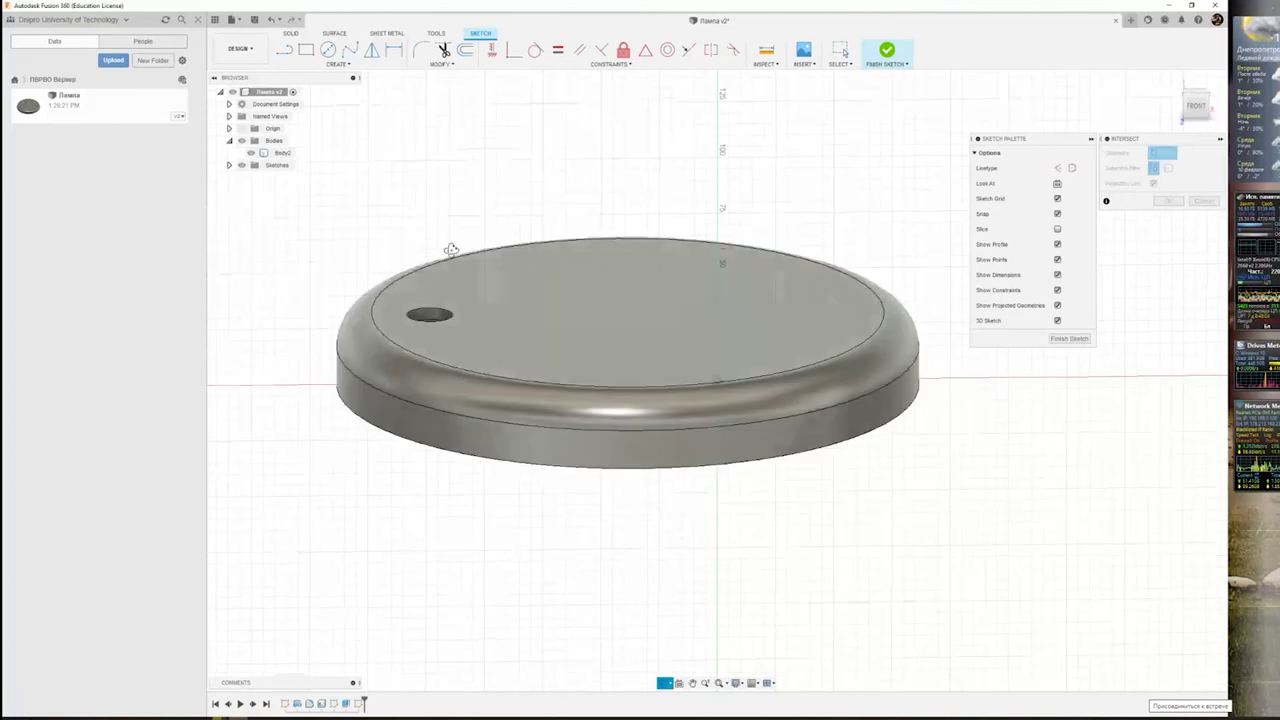
click(463, 316)
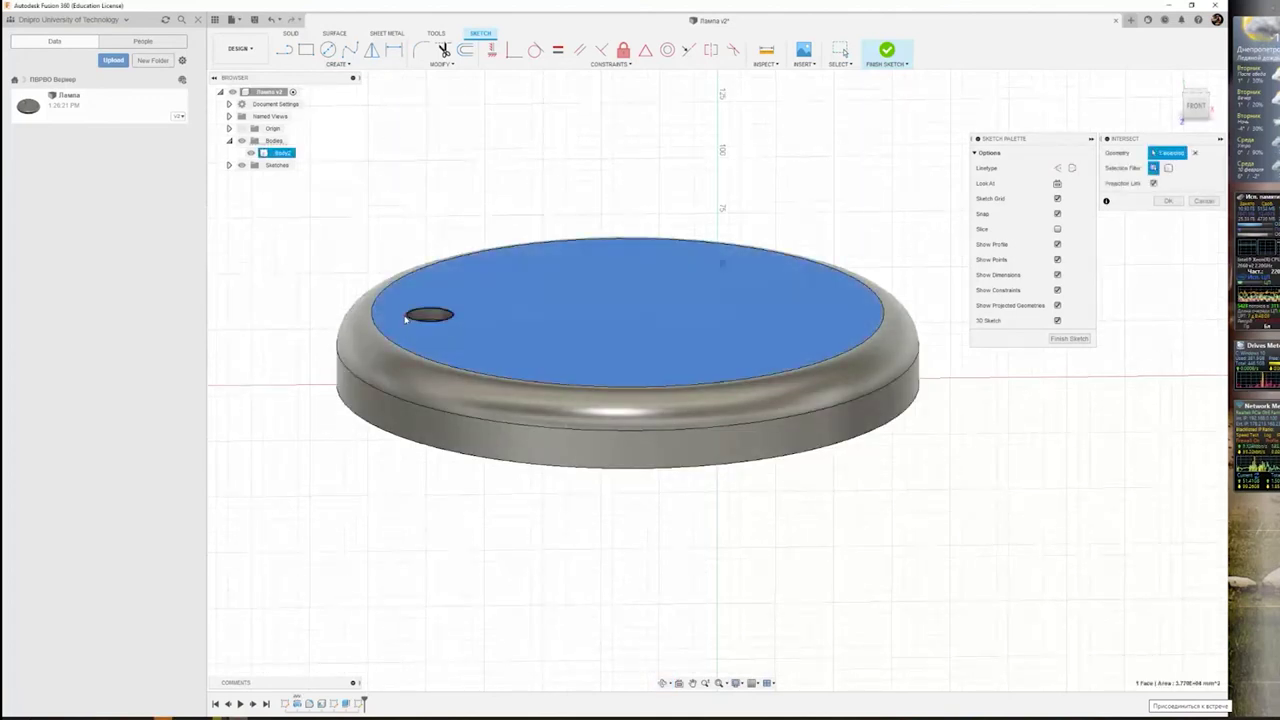
click(440, 316)
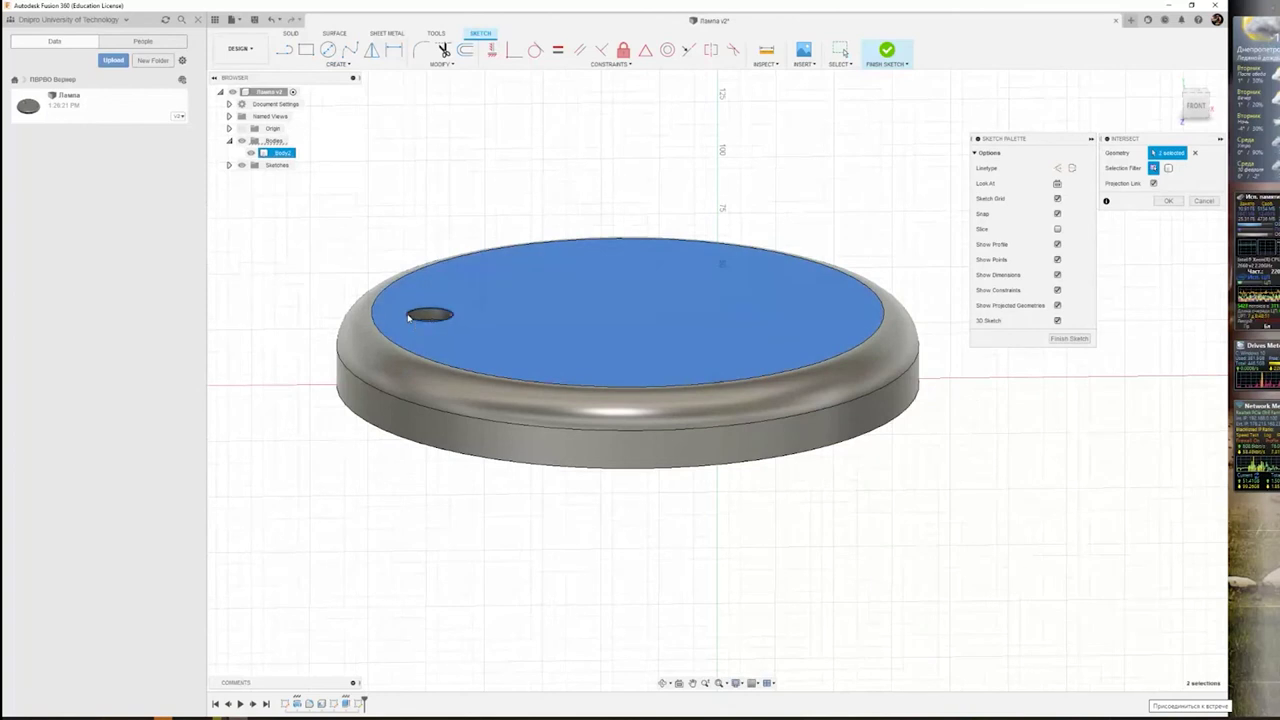
click(458, 317)
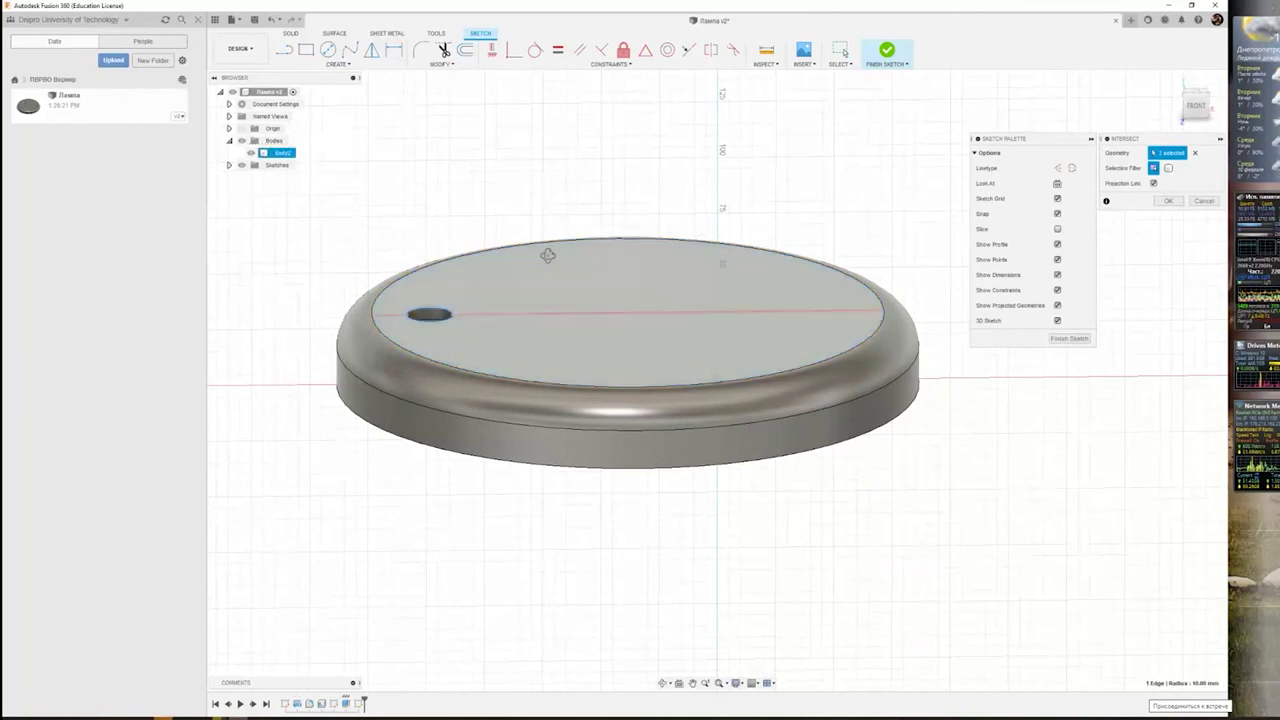
shift+middle_drag(548, 255, 543, 286)
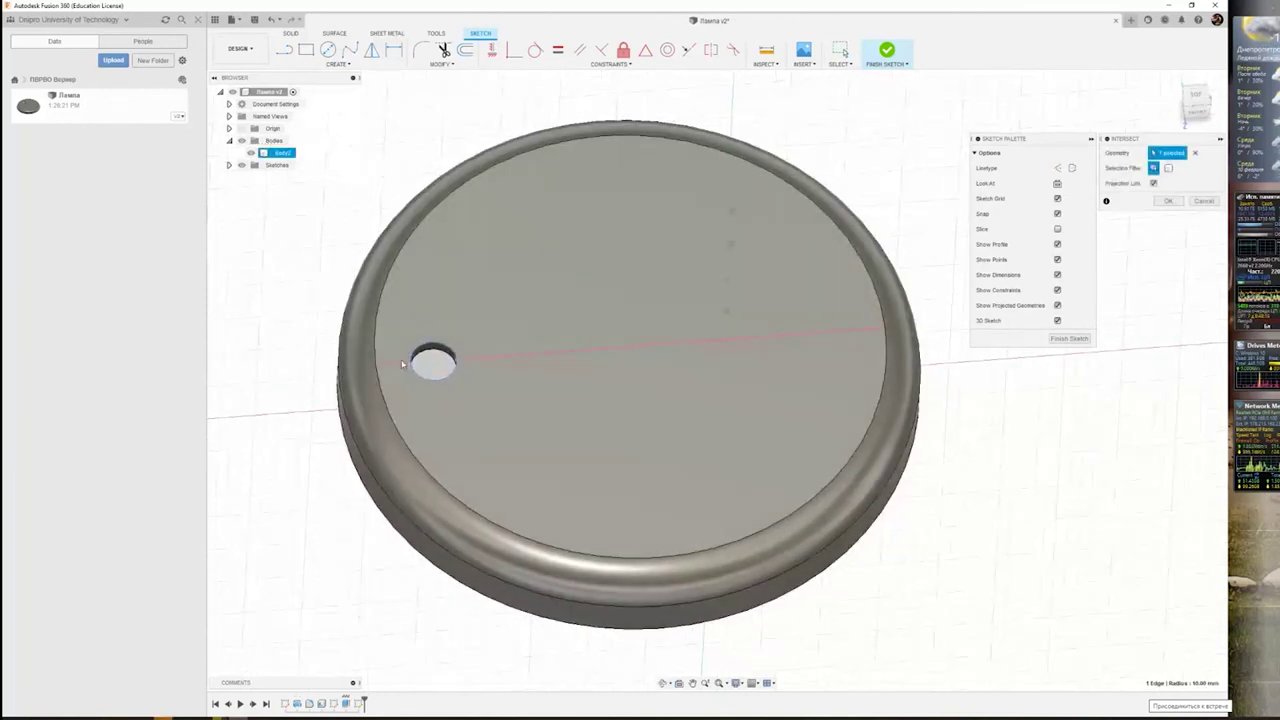
click(425, 366)
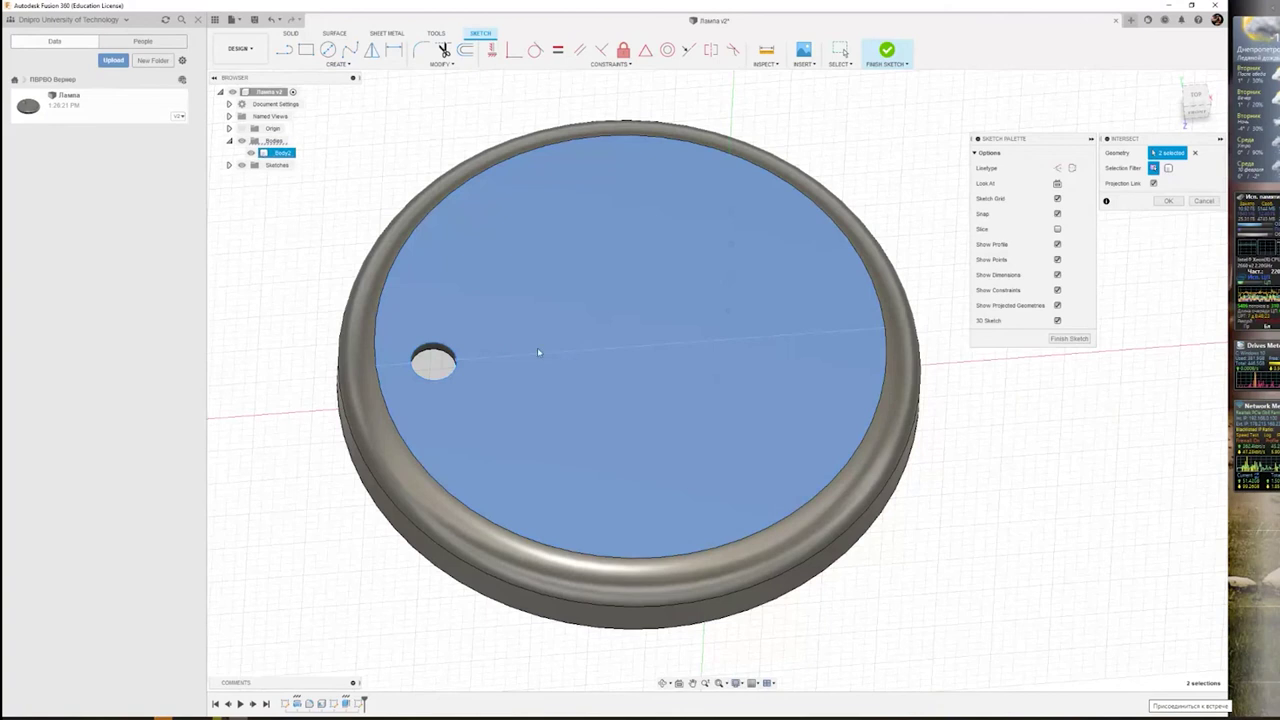
- Commit the intersection line into the sketch and switch to the FRONT view
click(1168, 202)
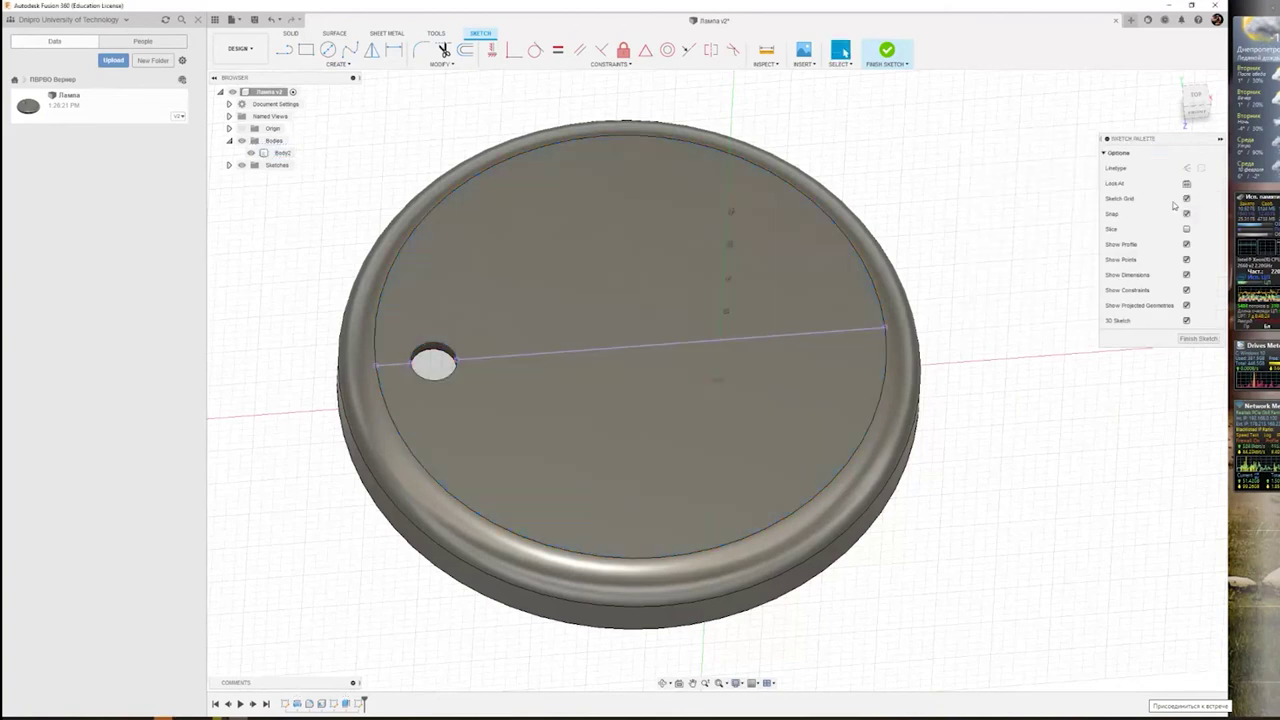
shift+middle_drag(898, 258, 476, 330)
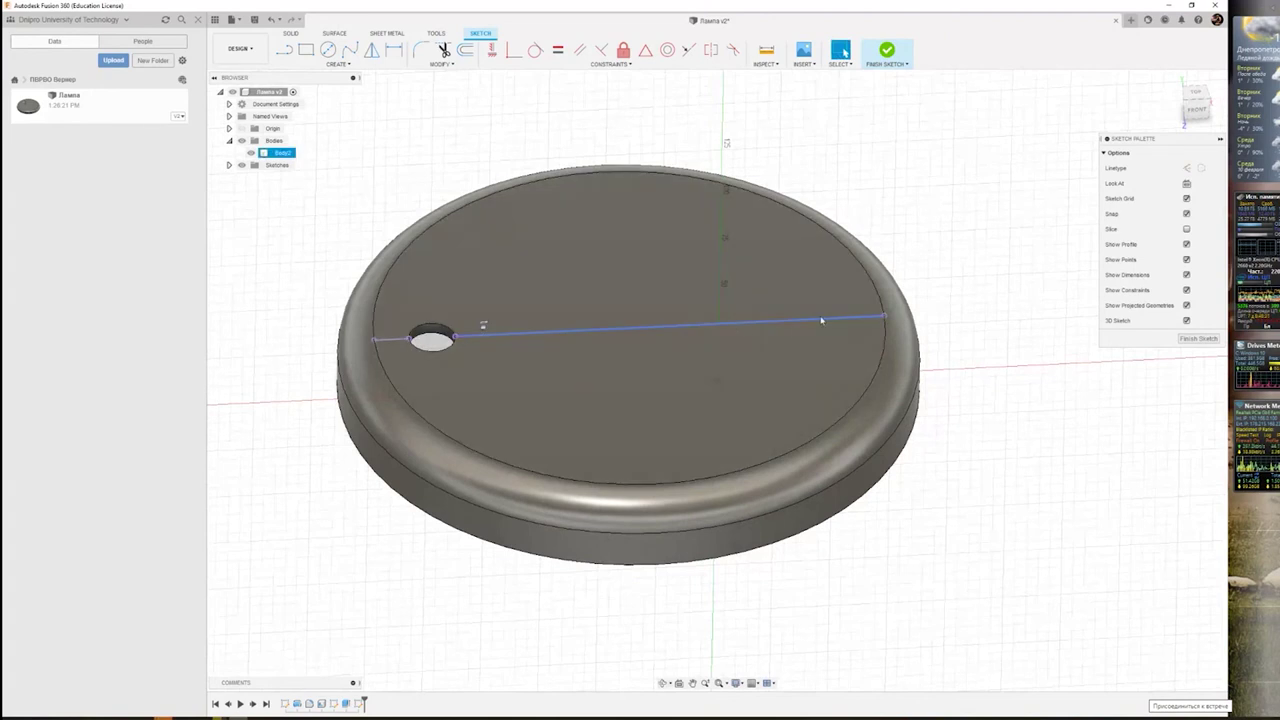
click(338, 63)
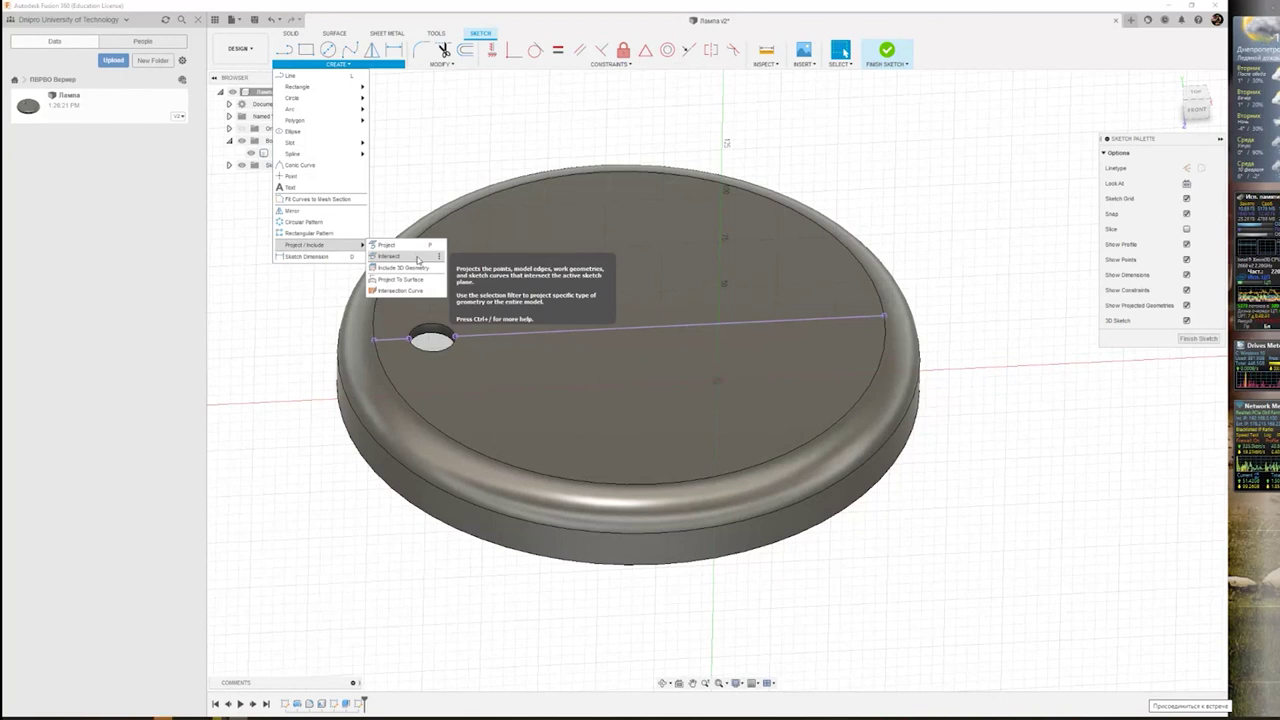
click(610, 64)
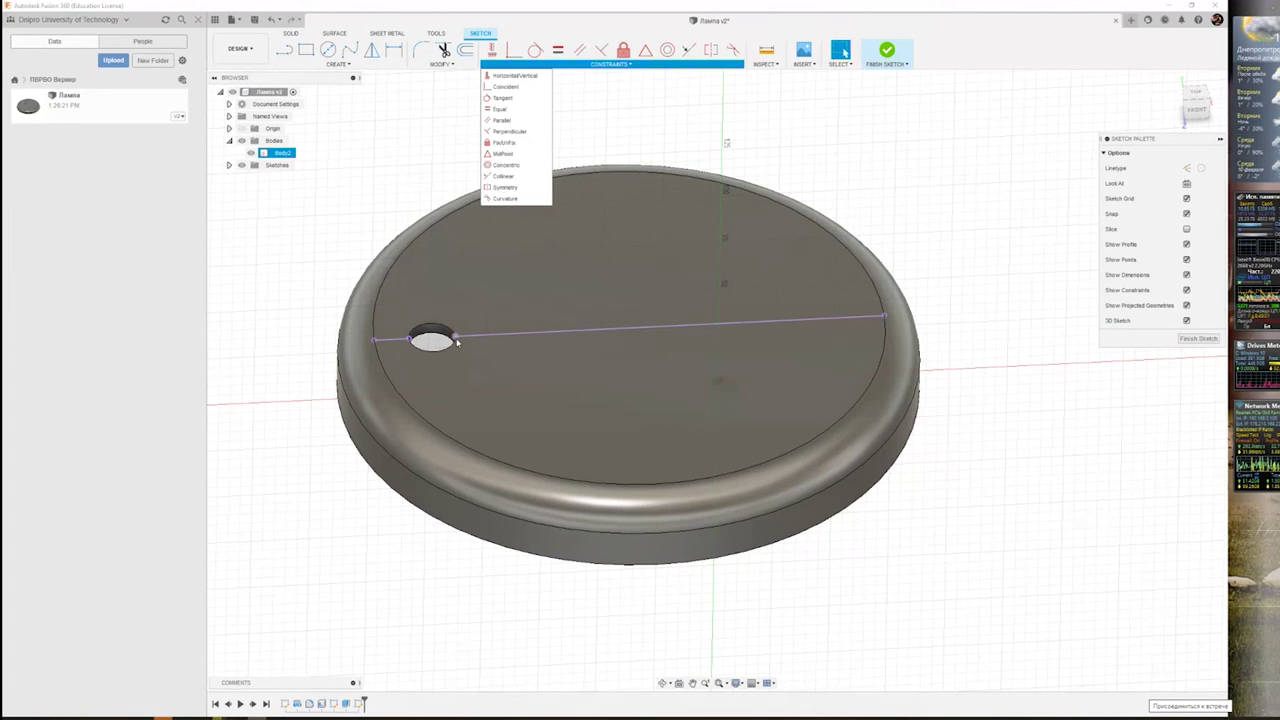
click(1200, 110)
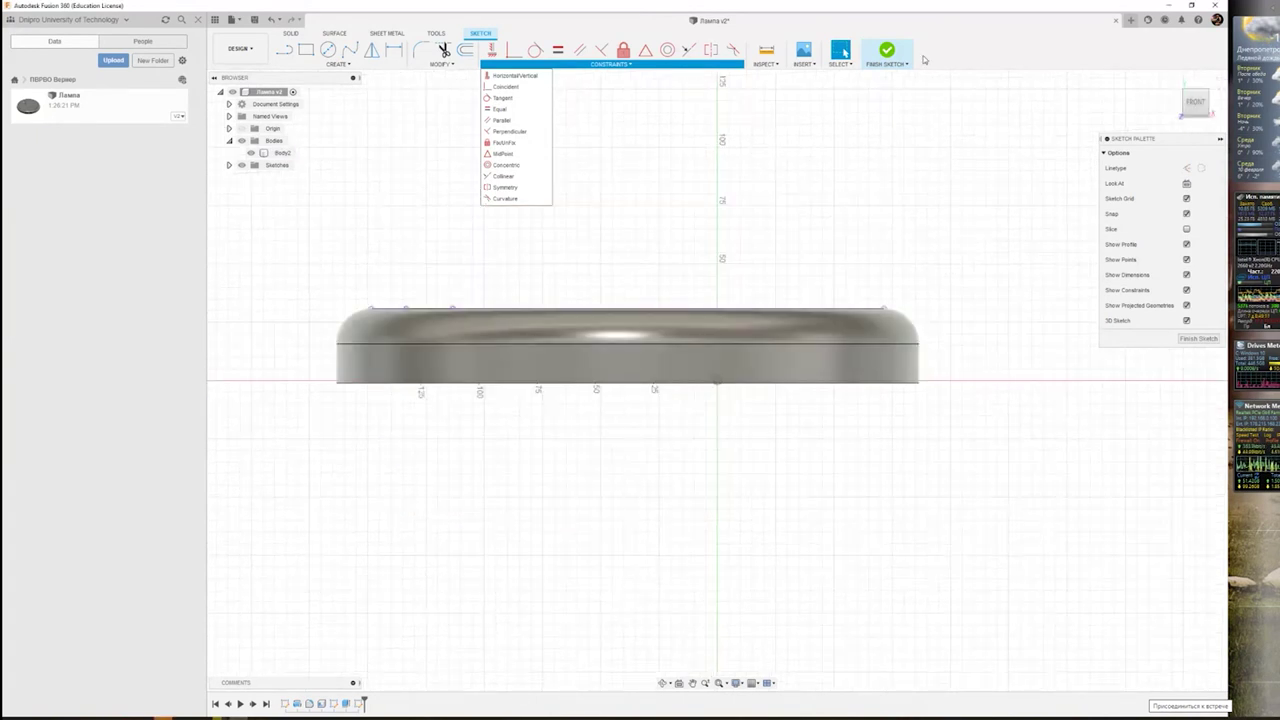
click(886, 64)
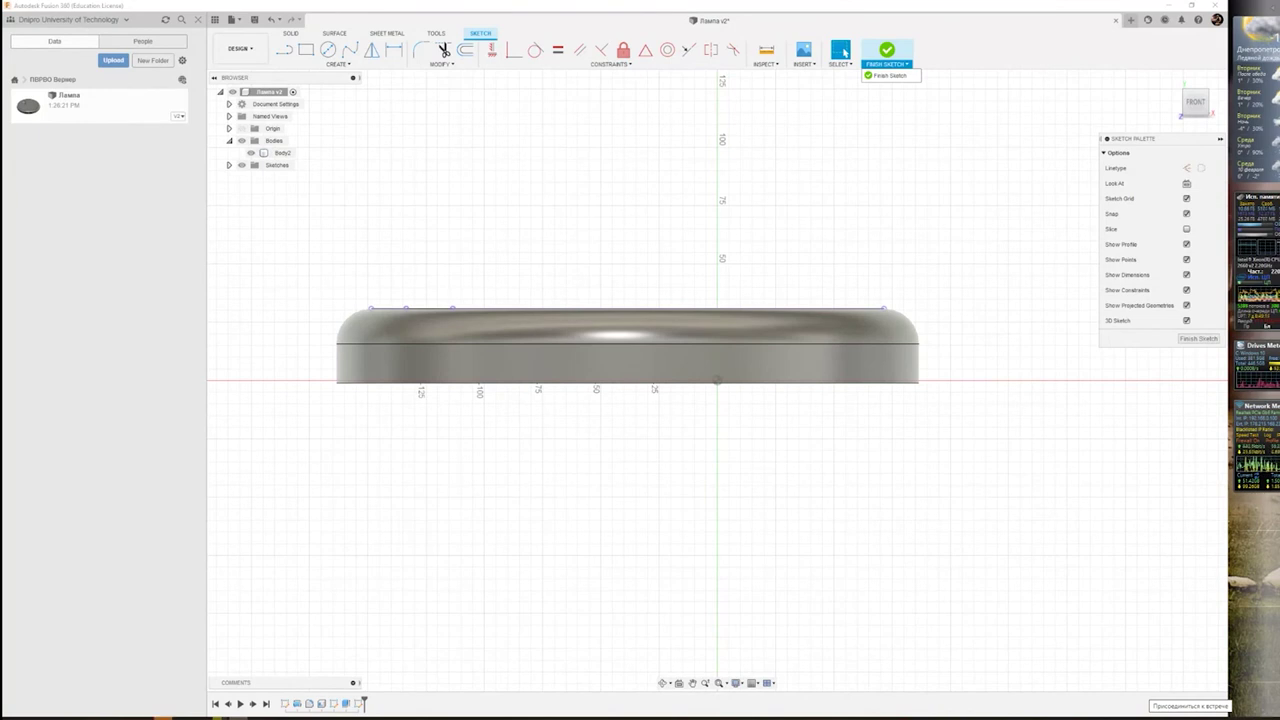
click(610, 63)
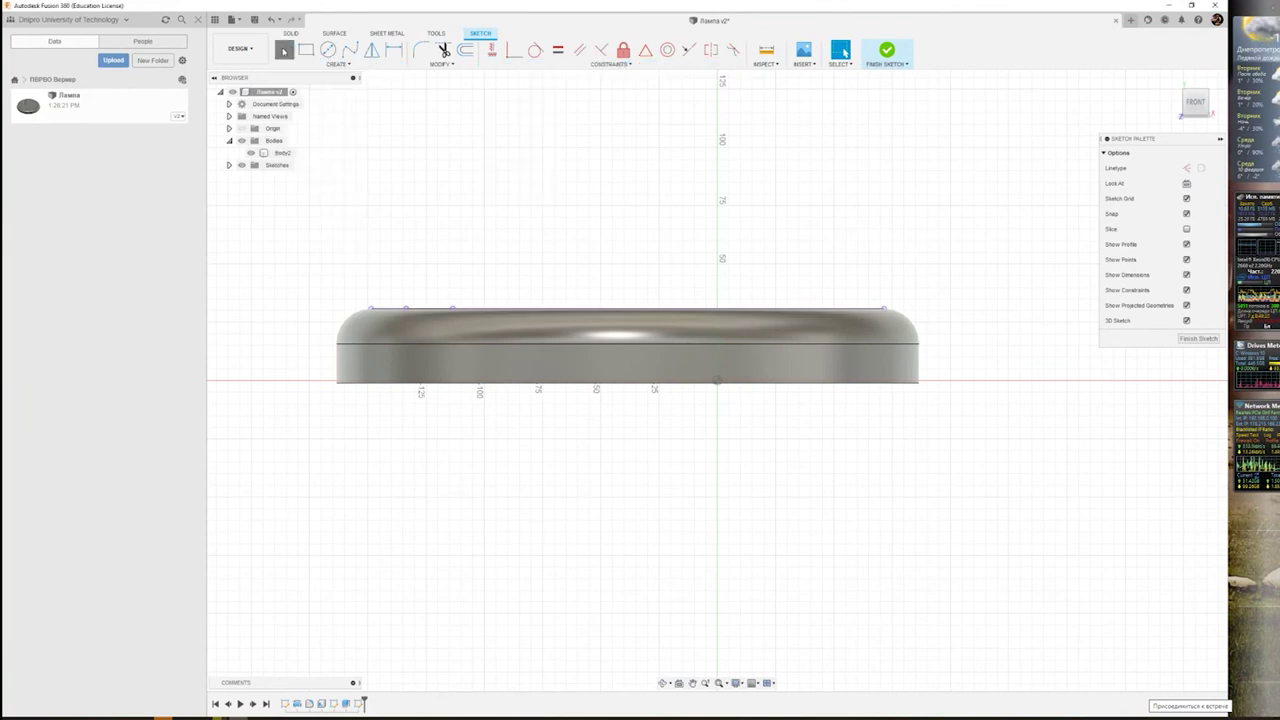
- Draw a short line from the intersection line's end to the hole's far edge, then select the top face
click(285, 52)
click(406, 308)
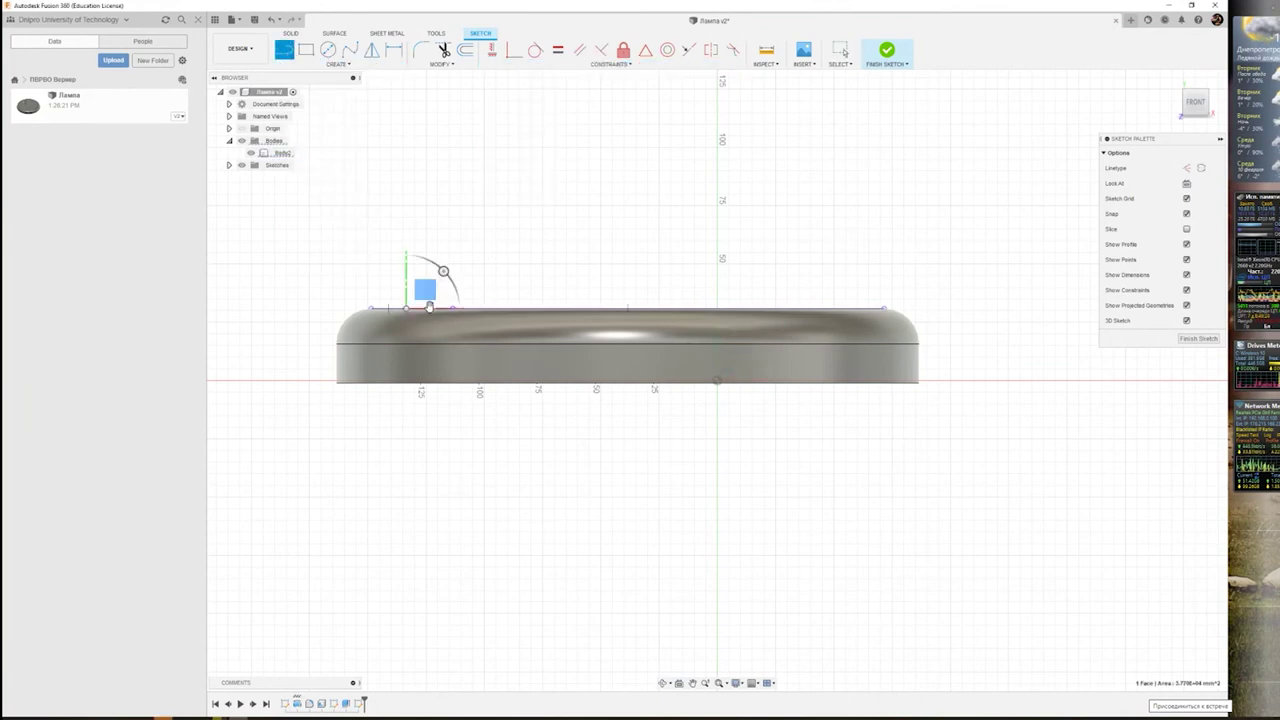
click(453, 308)
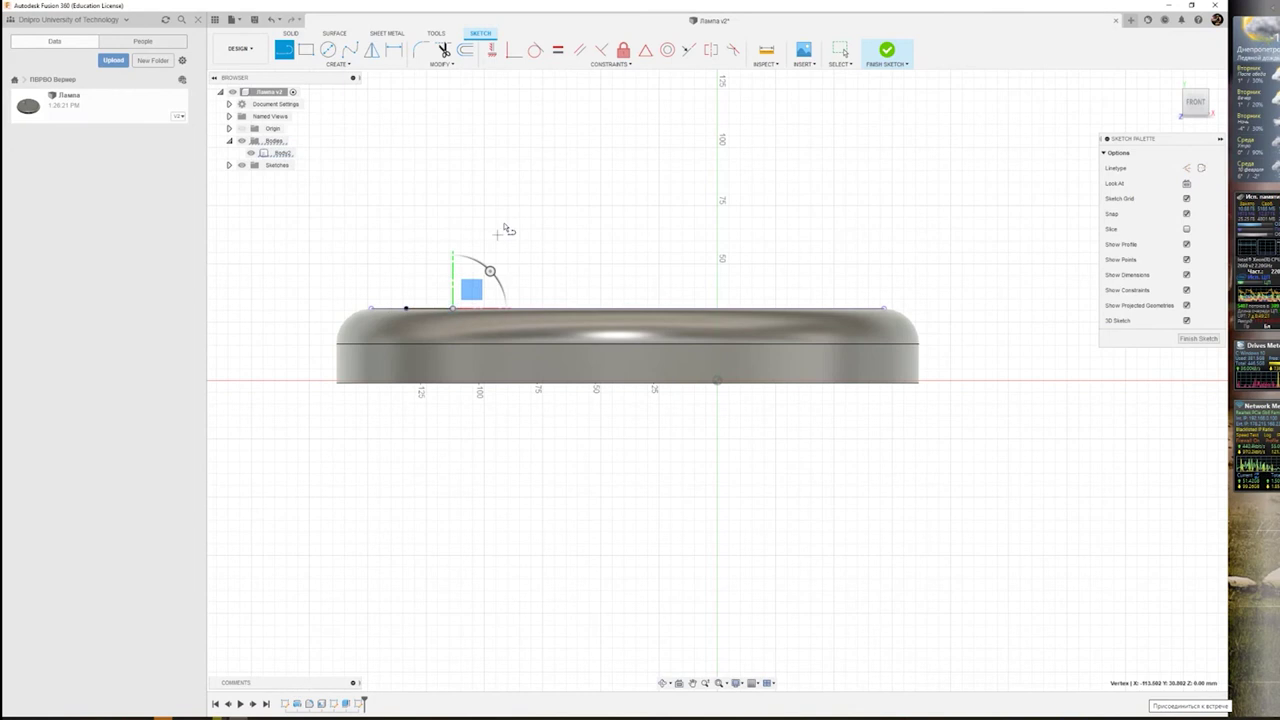
mouse_move(523, 194)
shift+middle_down()
mouse_move(484, 365)
mouse_move(529, 331)
mouse_move(514, 277)
shift+middle_up()
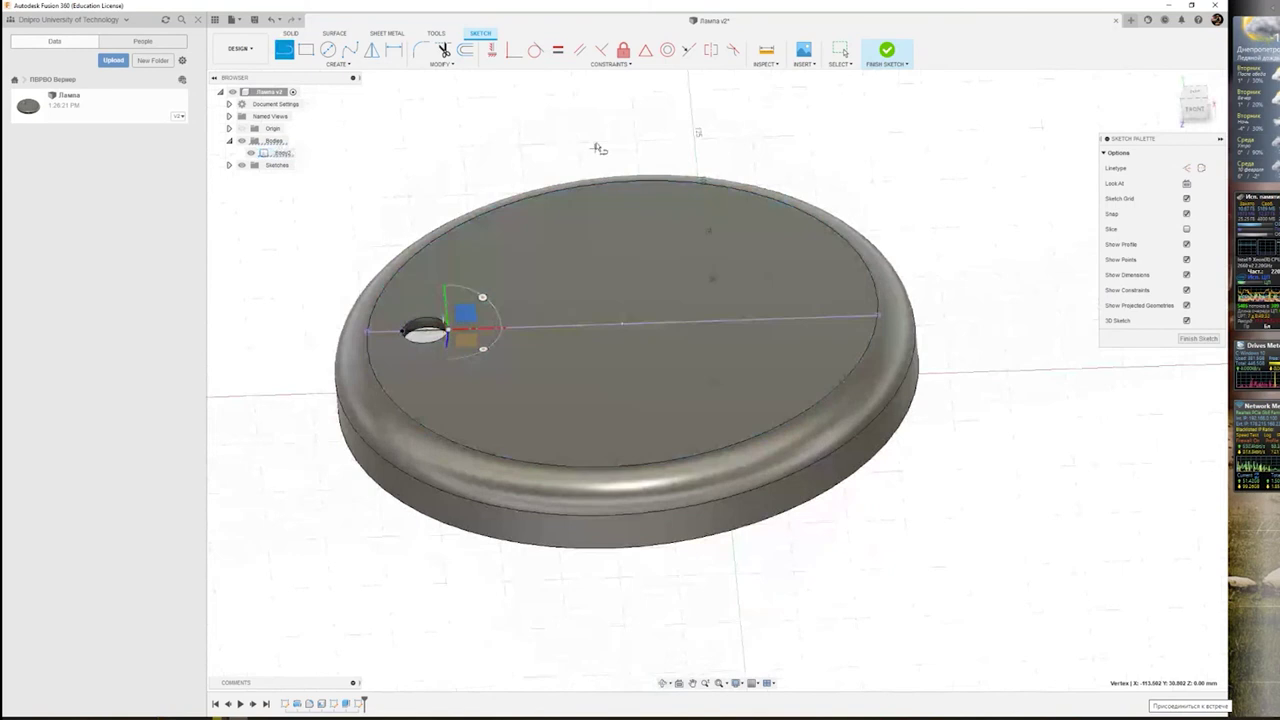
right_click(597, 143)
click(634, 137)
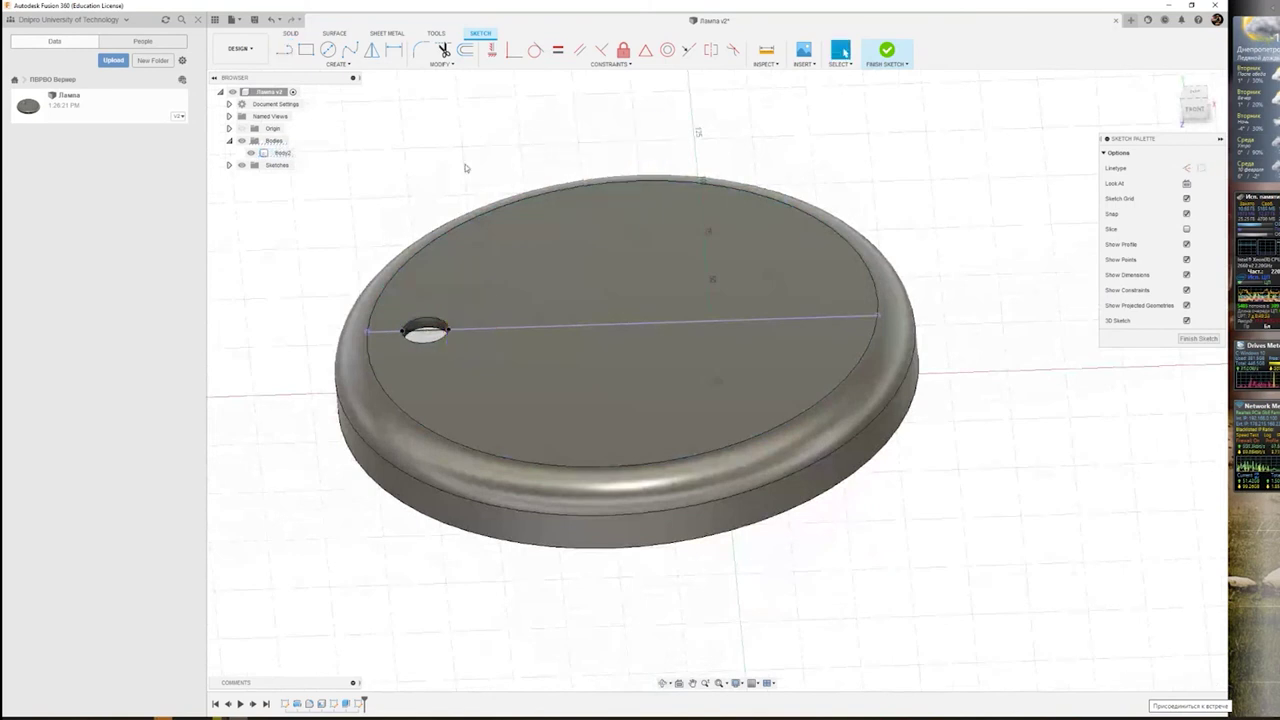
shift+middle_drag(465, 164, 422, 169)
key(Escape)
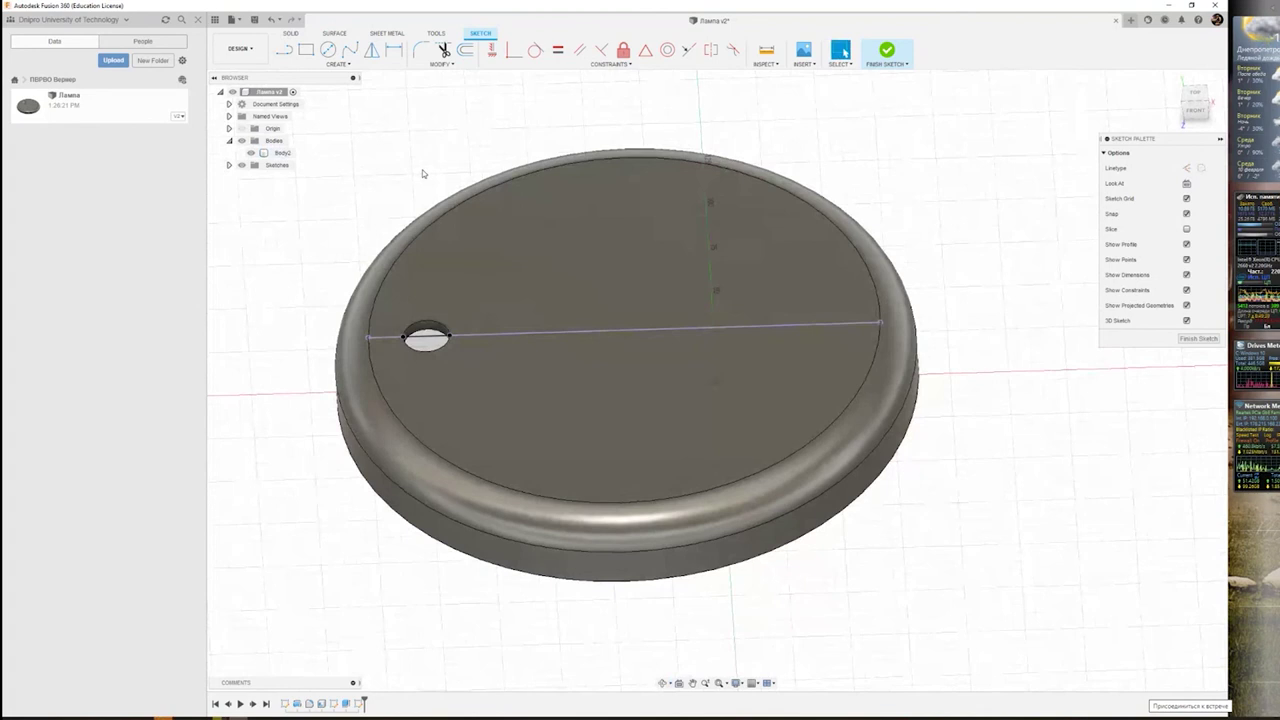
click(434, 265)
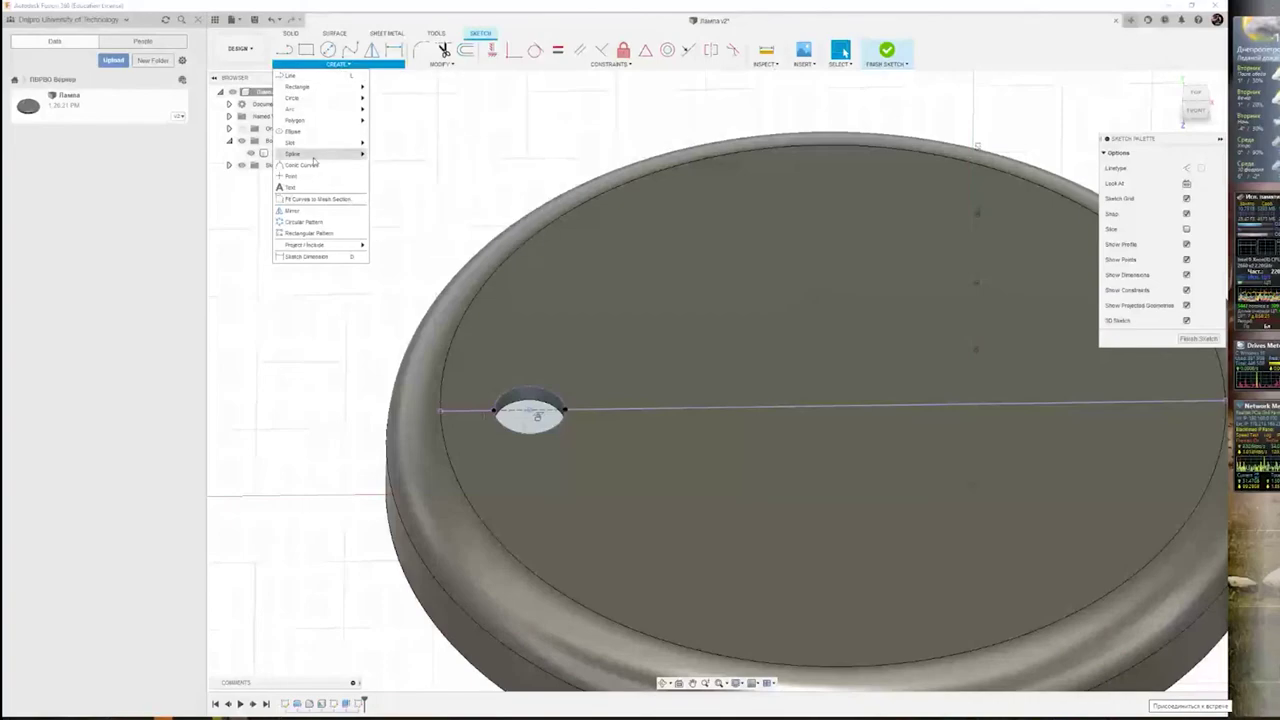
- Place a sketch point on the horizontal line and center the face-on view of the base
click(292, 177)
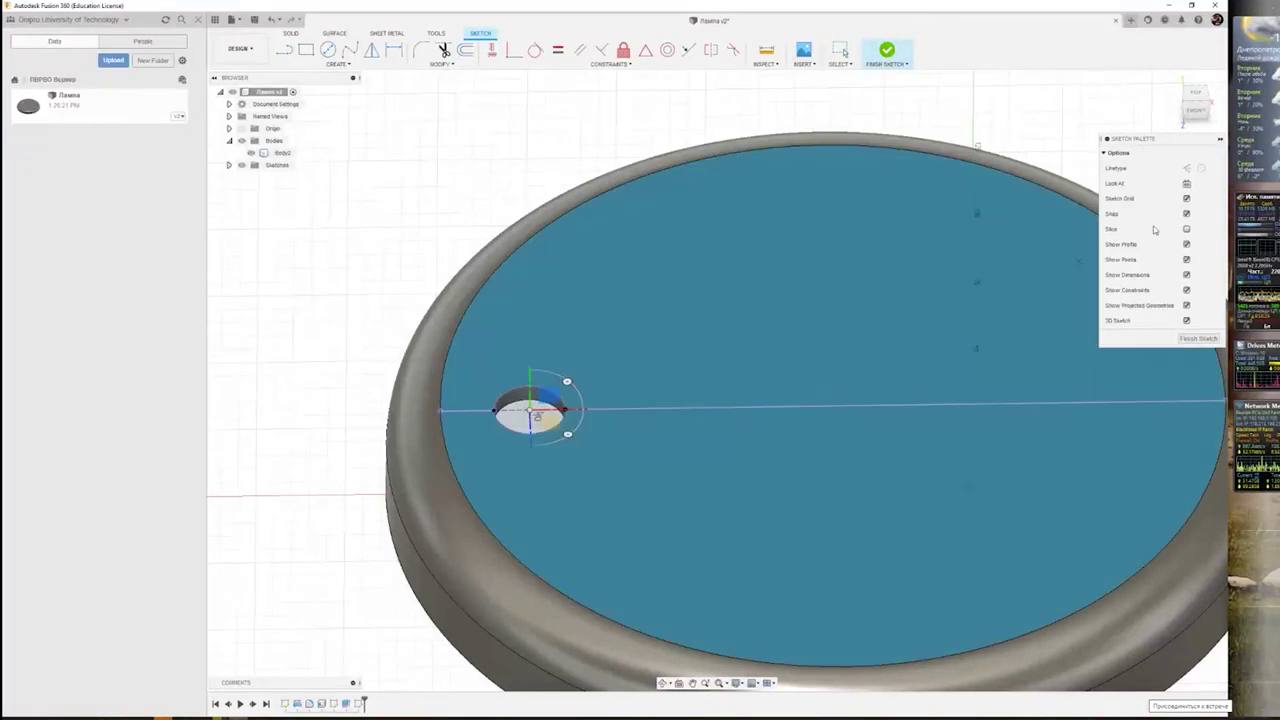
click(832, 406)
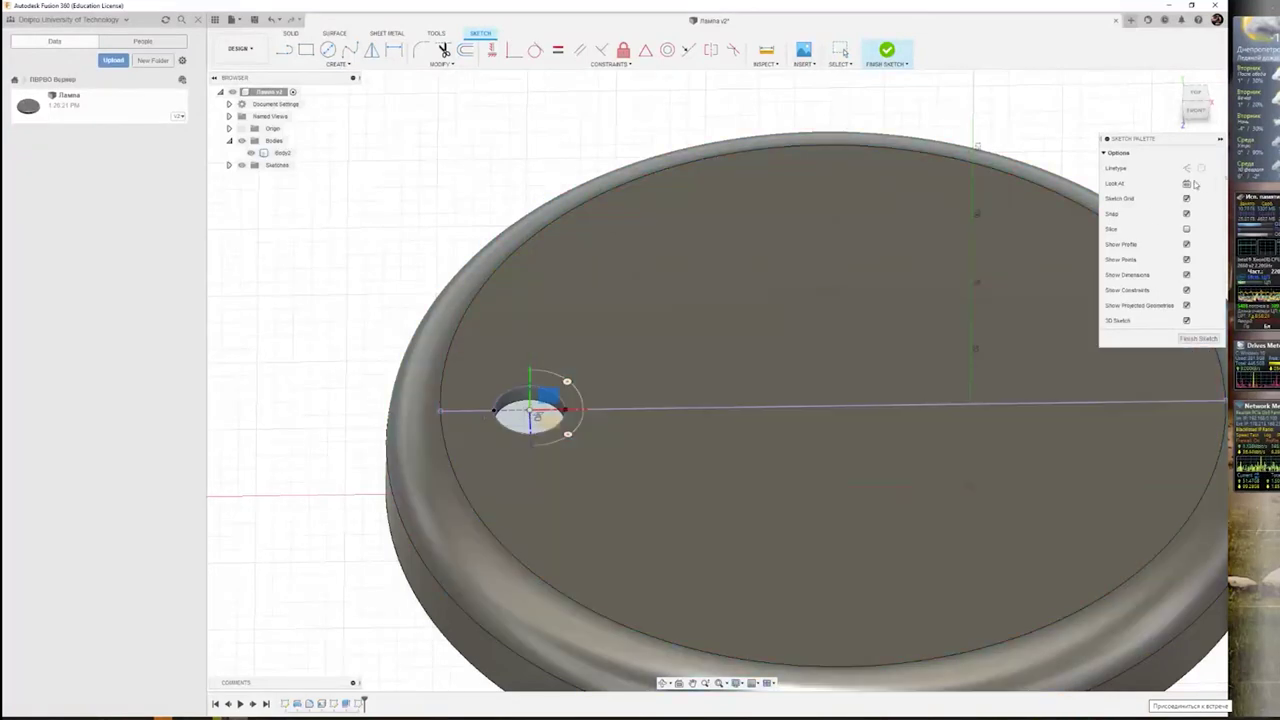
click(1186, 183)
middle_drag(517, 208, 711, 322)
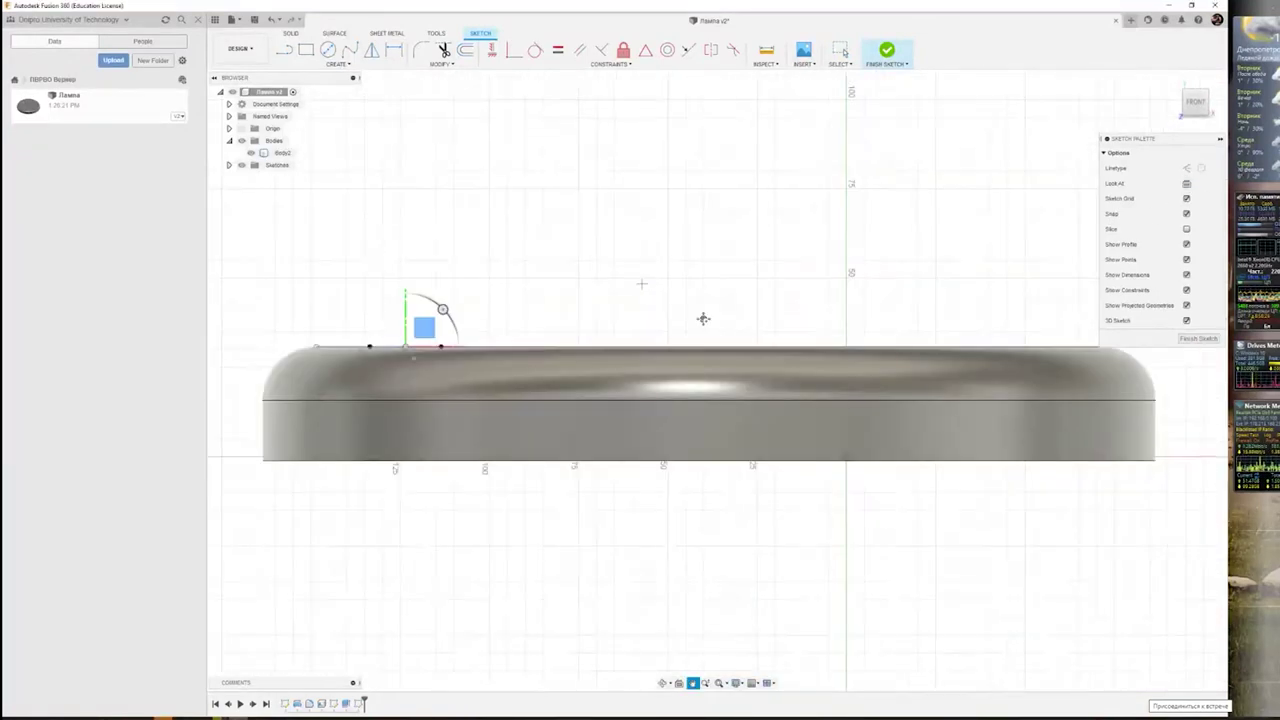
- Draw a vertical line of length 35 rising from the base's top edge
click(281, 54)
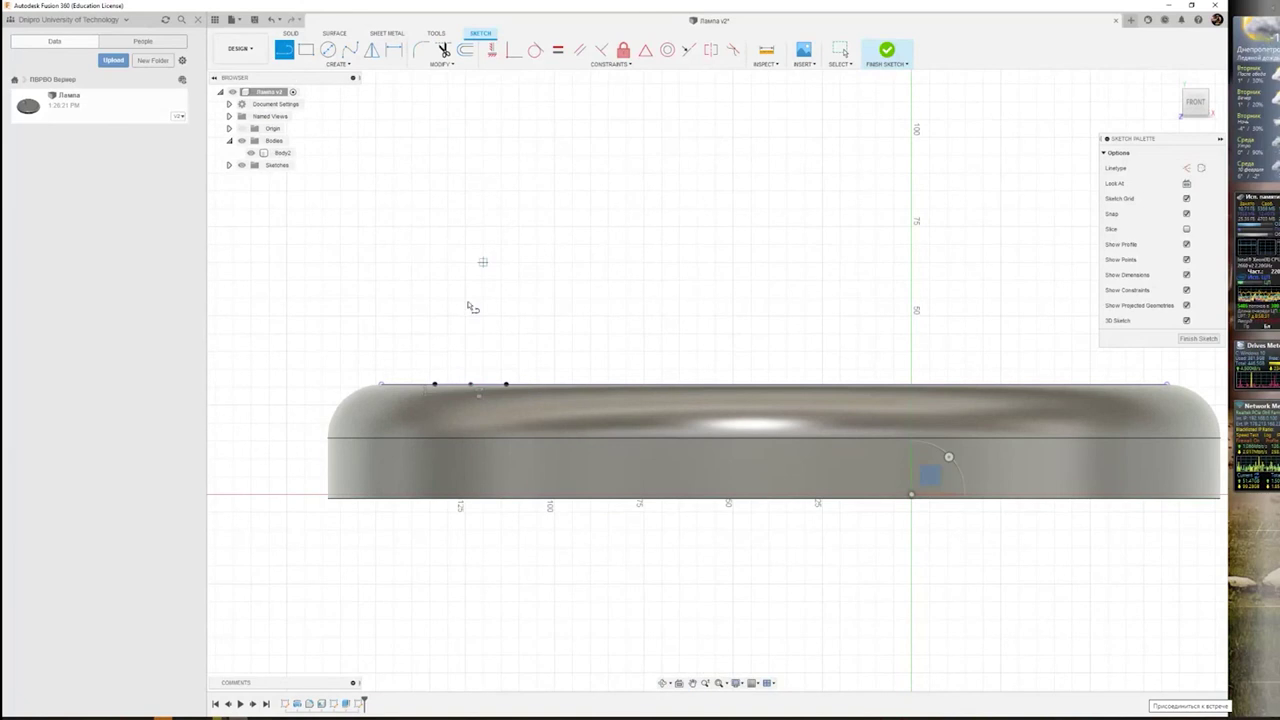
click(471, 385)
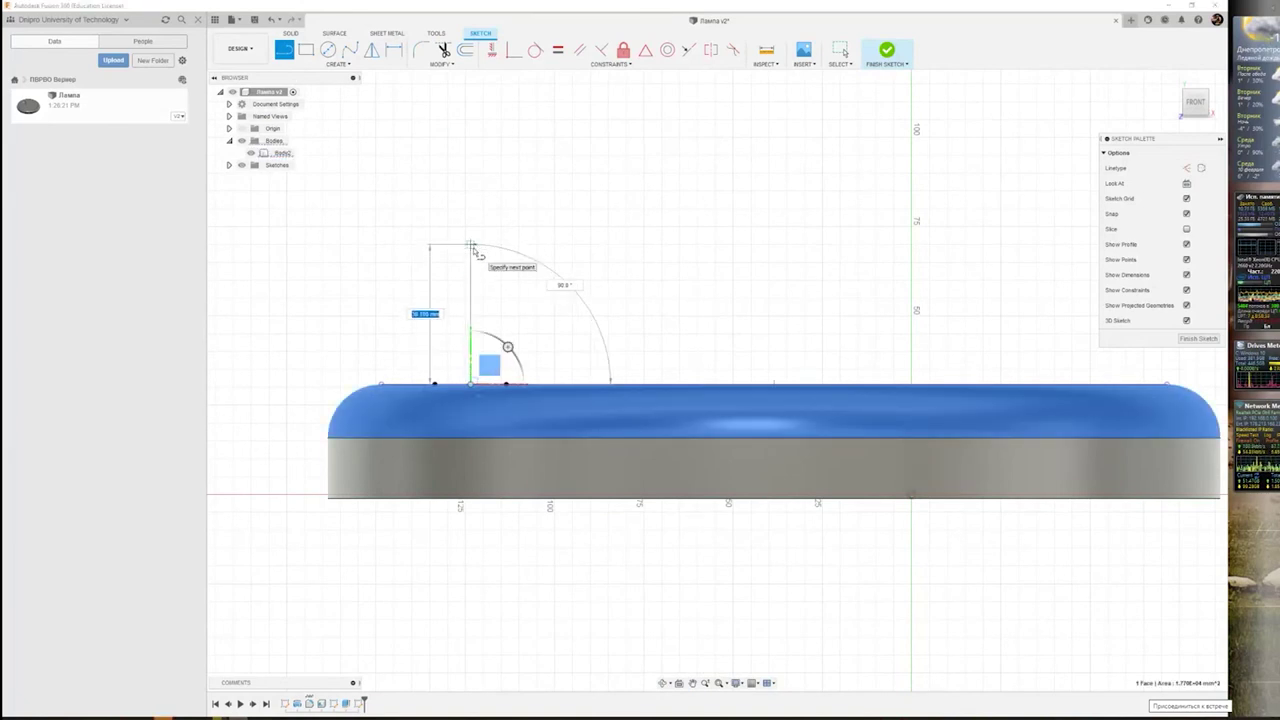
text(35)
key(Return)
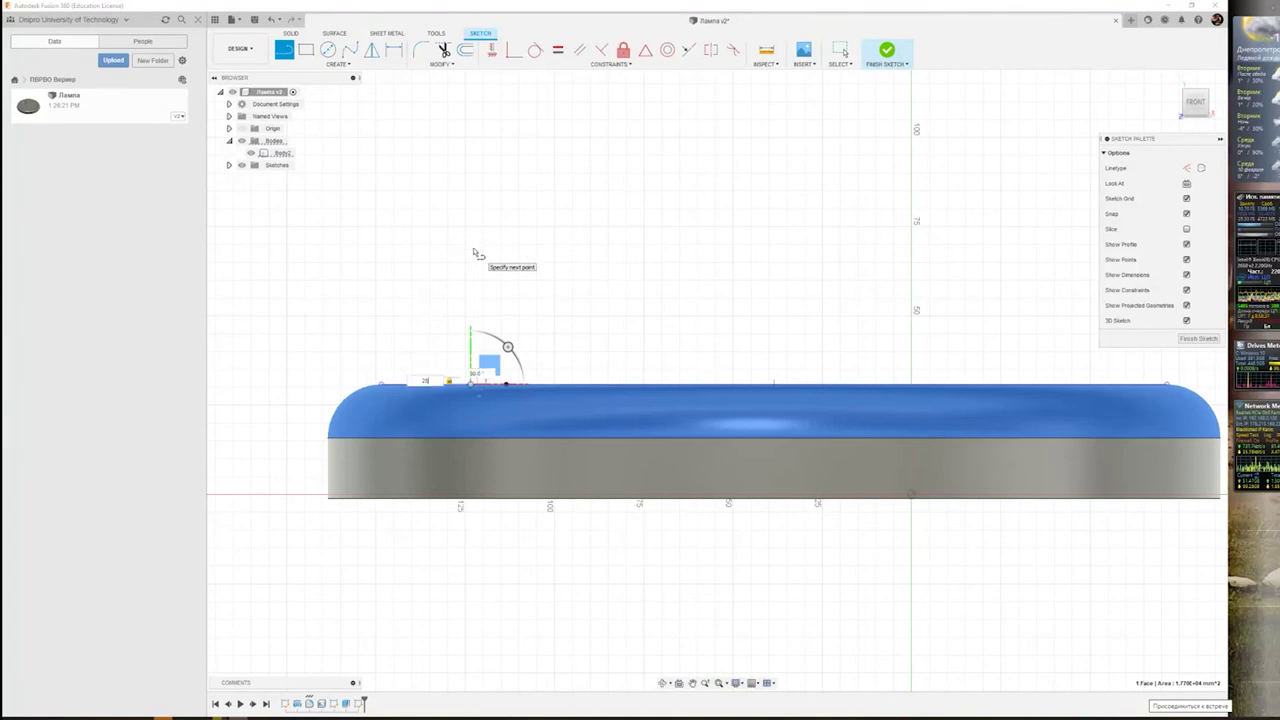
key(Escape)
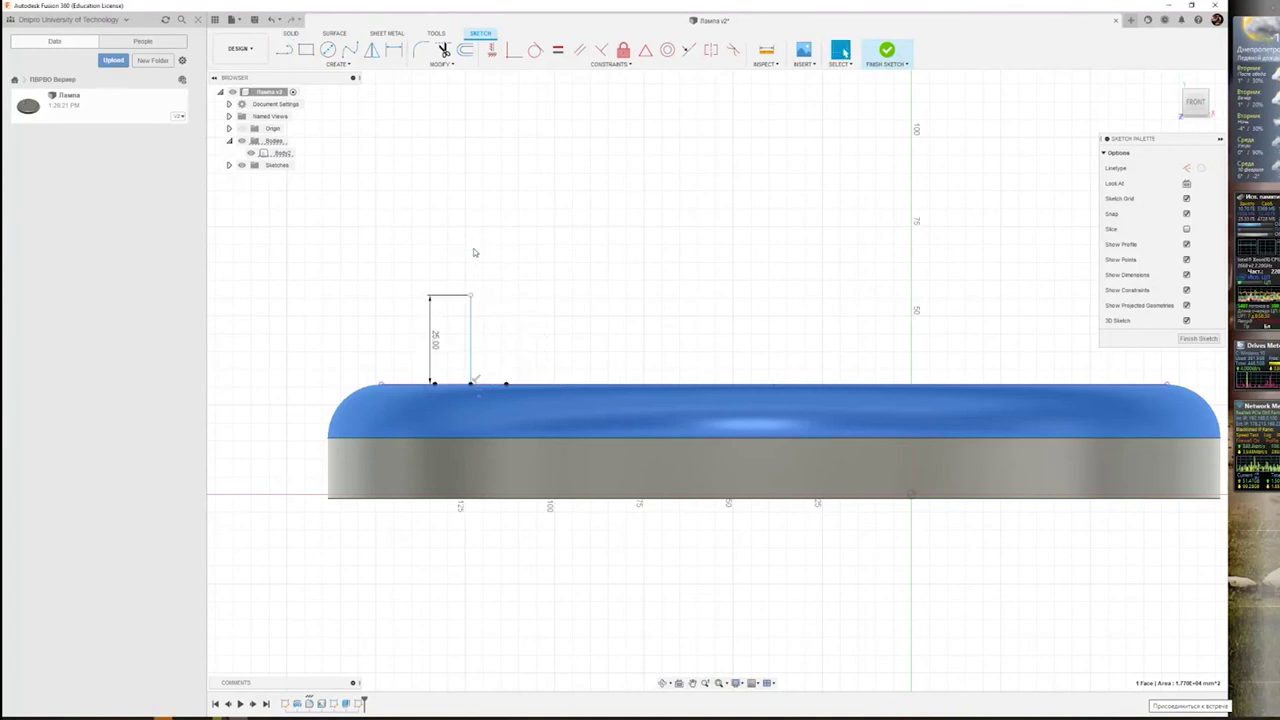
mouse_move(597, 274)
shift+middle_down()
mouse_move(601, 317)
mouse_move(604, 300)
shift+middle_up()
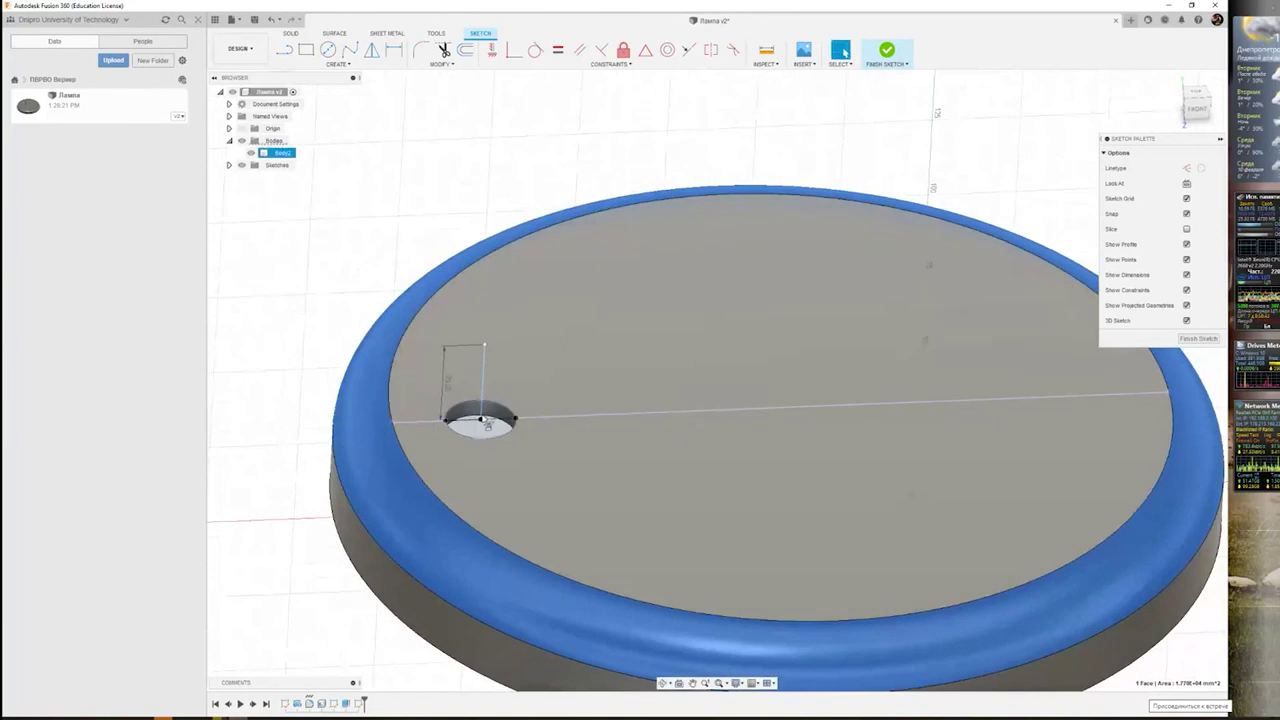
- Return to the front view, zoom out to frame the sketch, and start a line at the vertical line's top
middle_drag(659, 316, 623, 297)
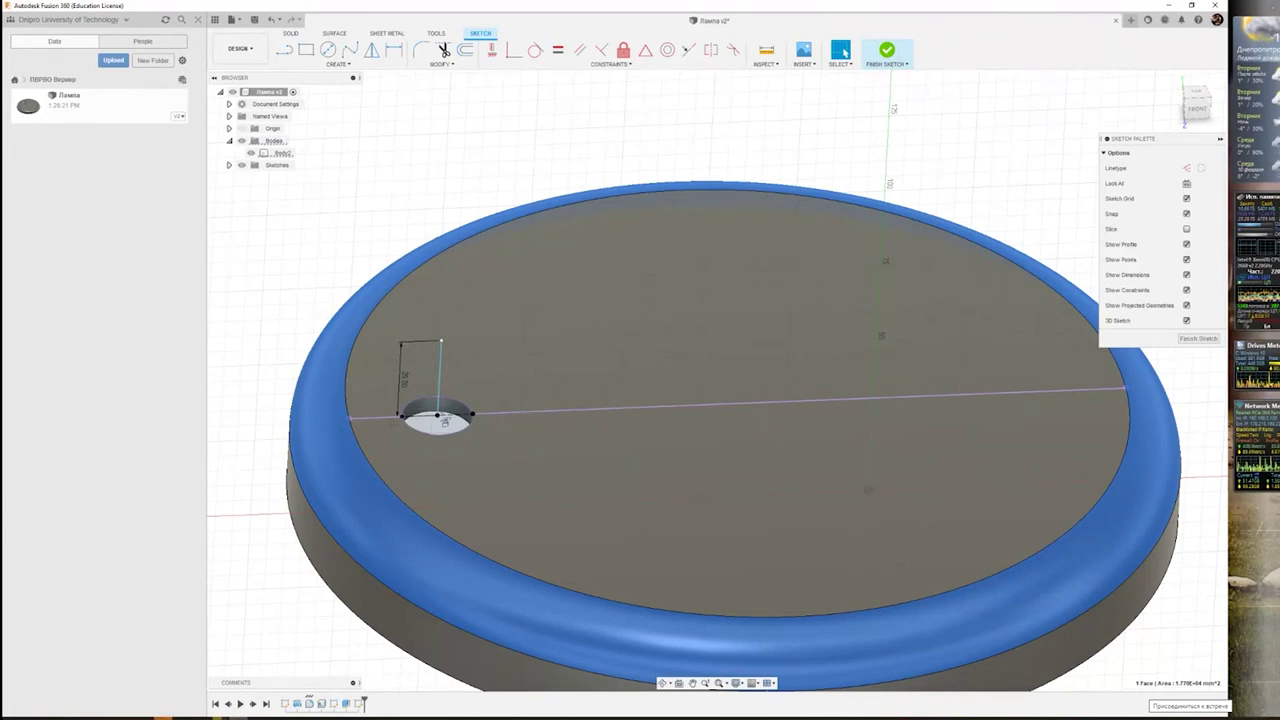
click(1187, 183)
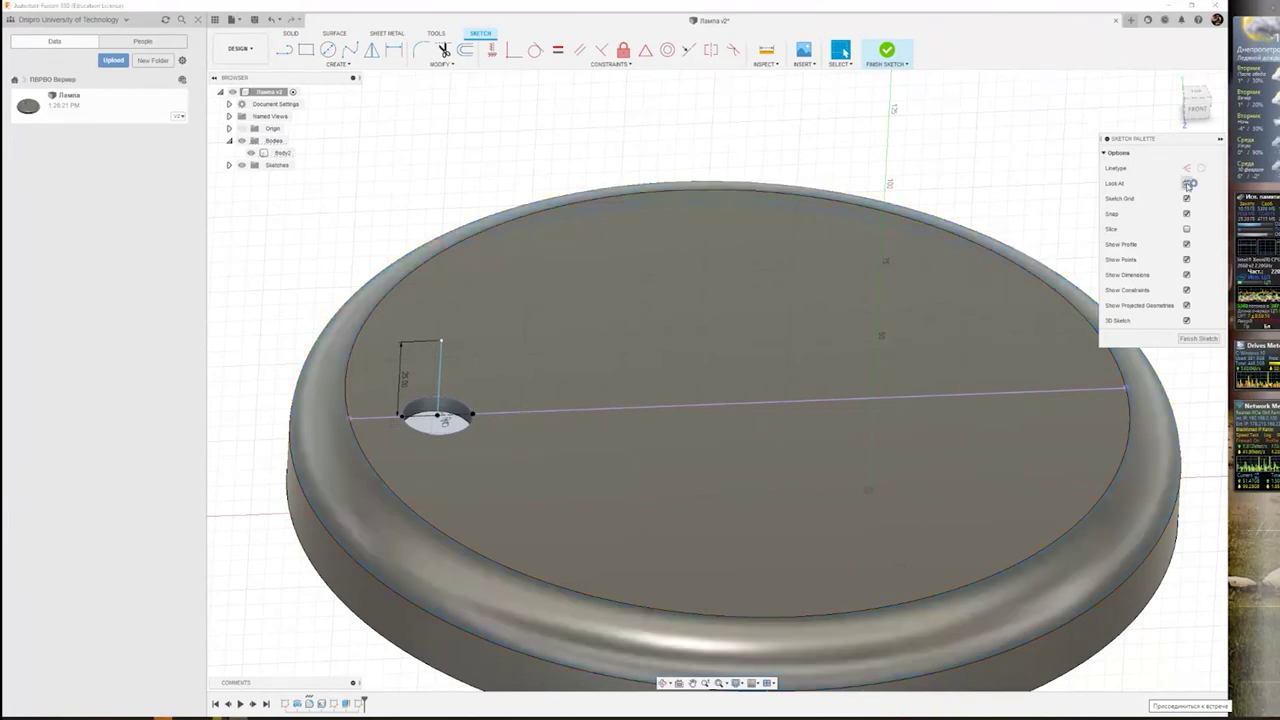
middle_drag(440, 211, 652, 380)
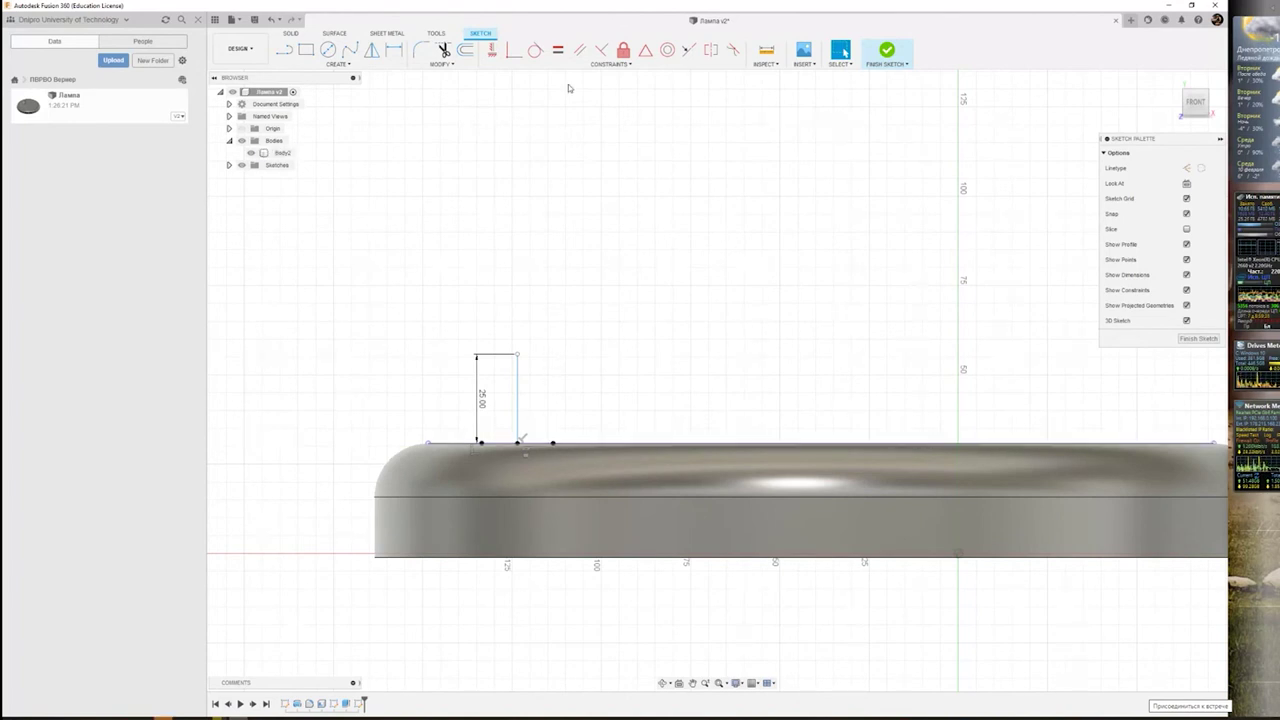
scroll(620, 196, down, 2)
scroll(623, 194, down, 2)
scroll(646, 169, down, 2)
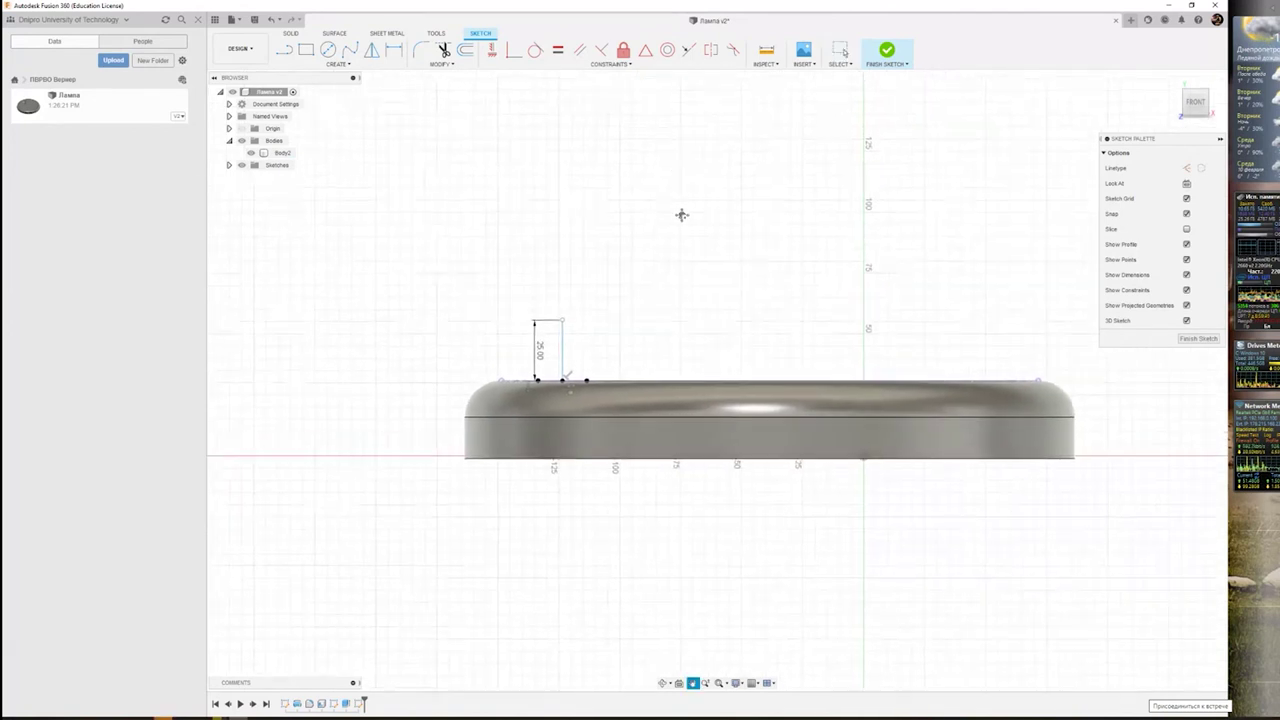
scroll(680, 214, down, 1)
scroll(645, 266, down, 2)
scroll(663, 229, up, 2)
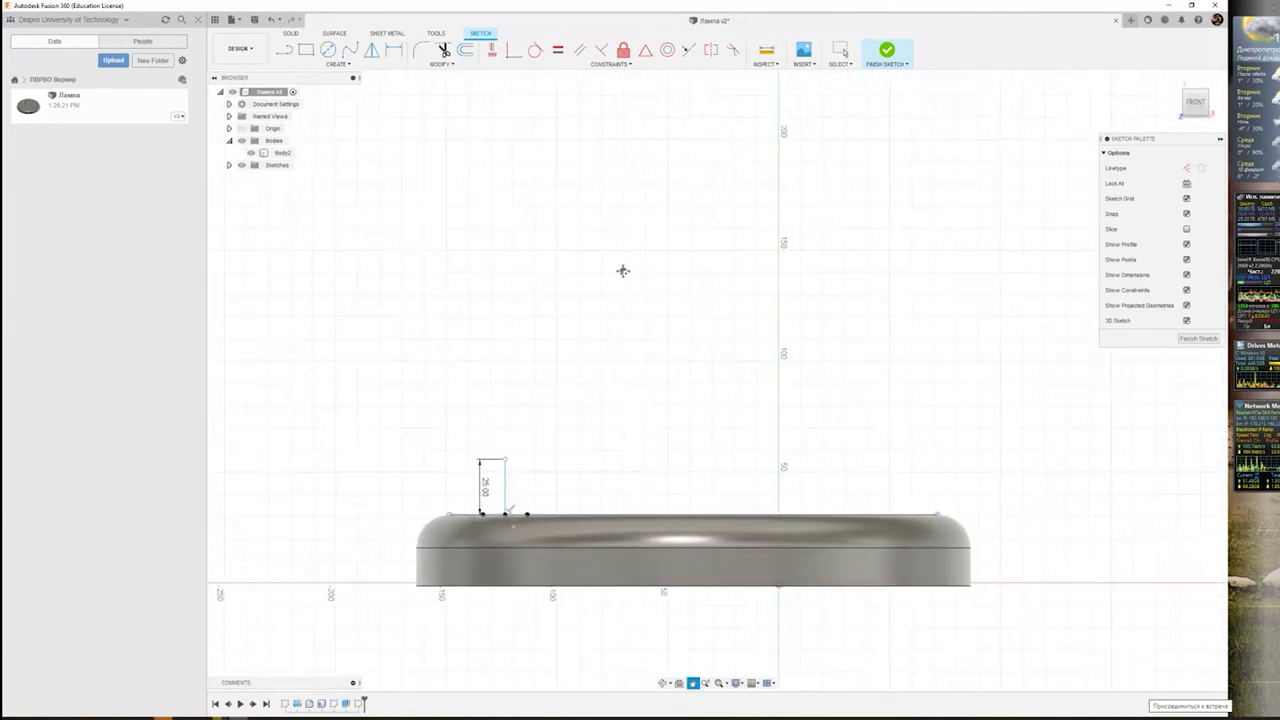
scroll(620, 278, up, 1)
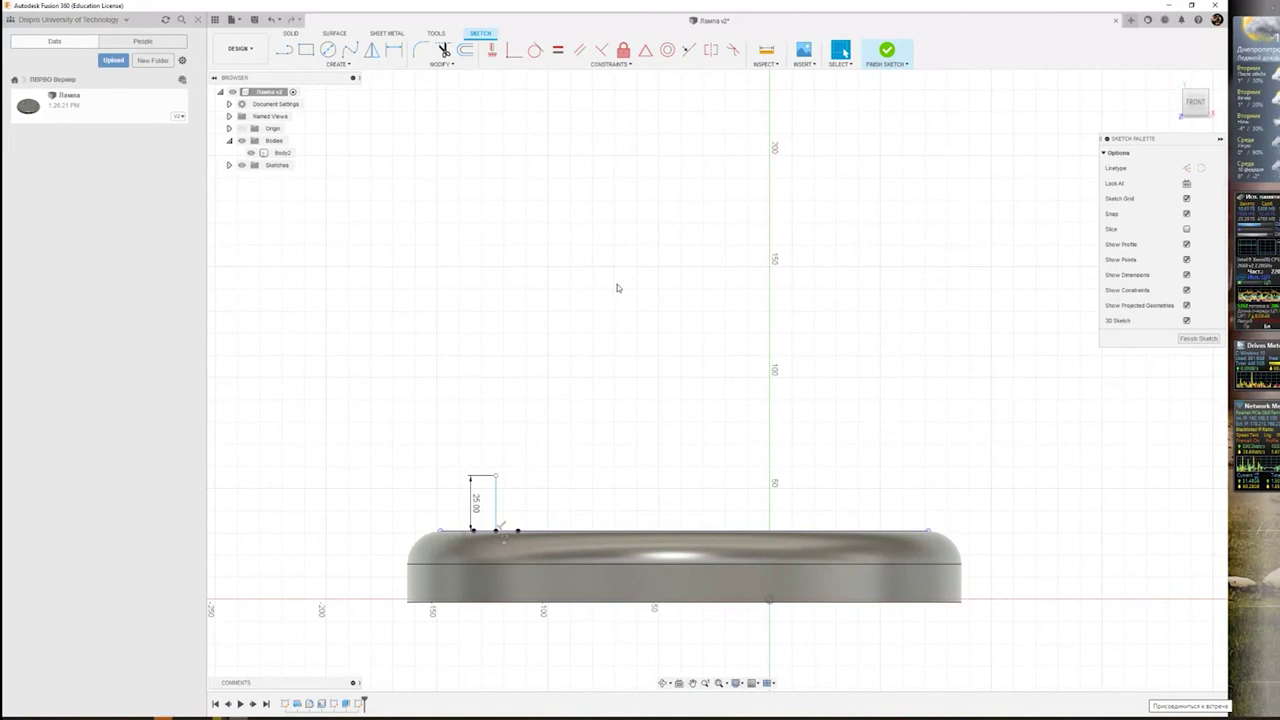
click(284, 50)
click(495, 476)
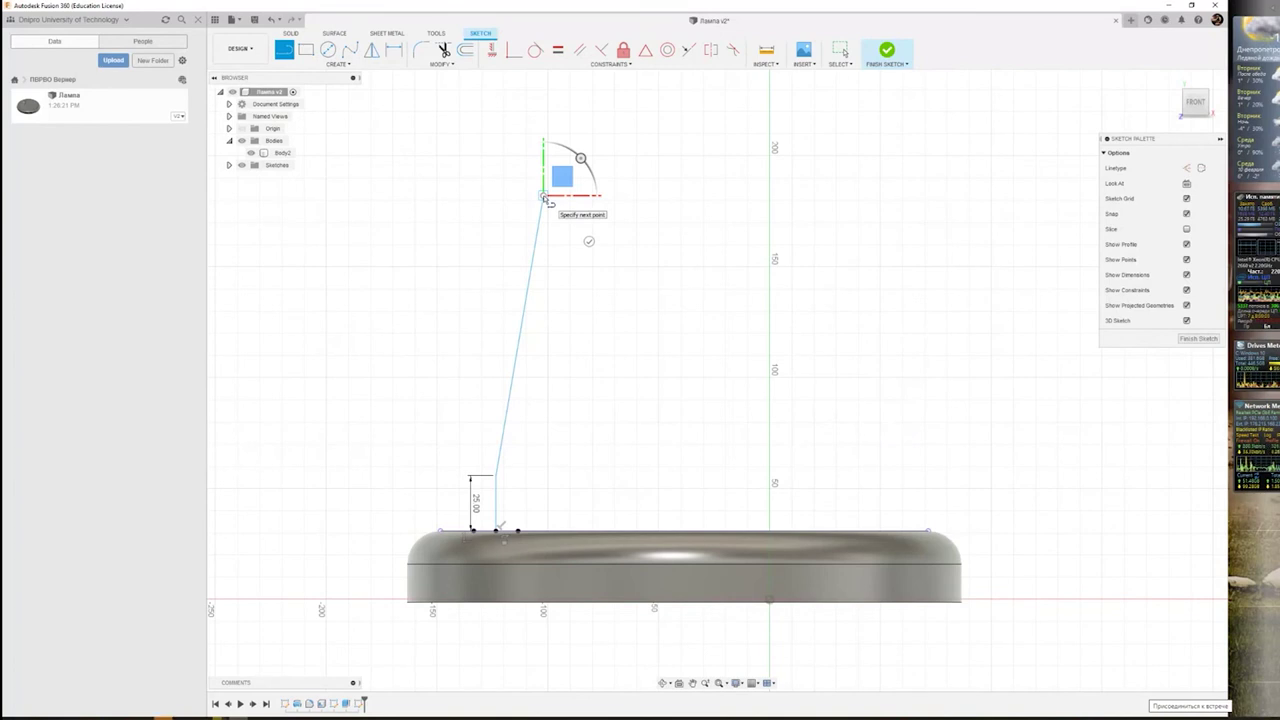
- Zoom out and switch to the PDF tutorial showing the stem's 650, 70 and 320 mm dimensions
scroll(541, 440, down, 5)
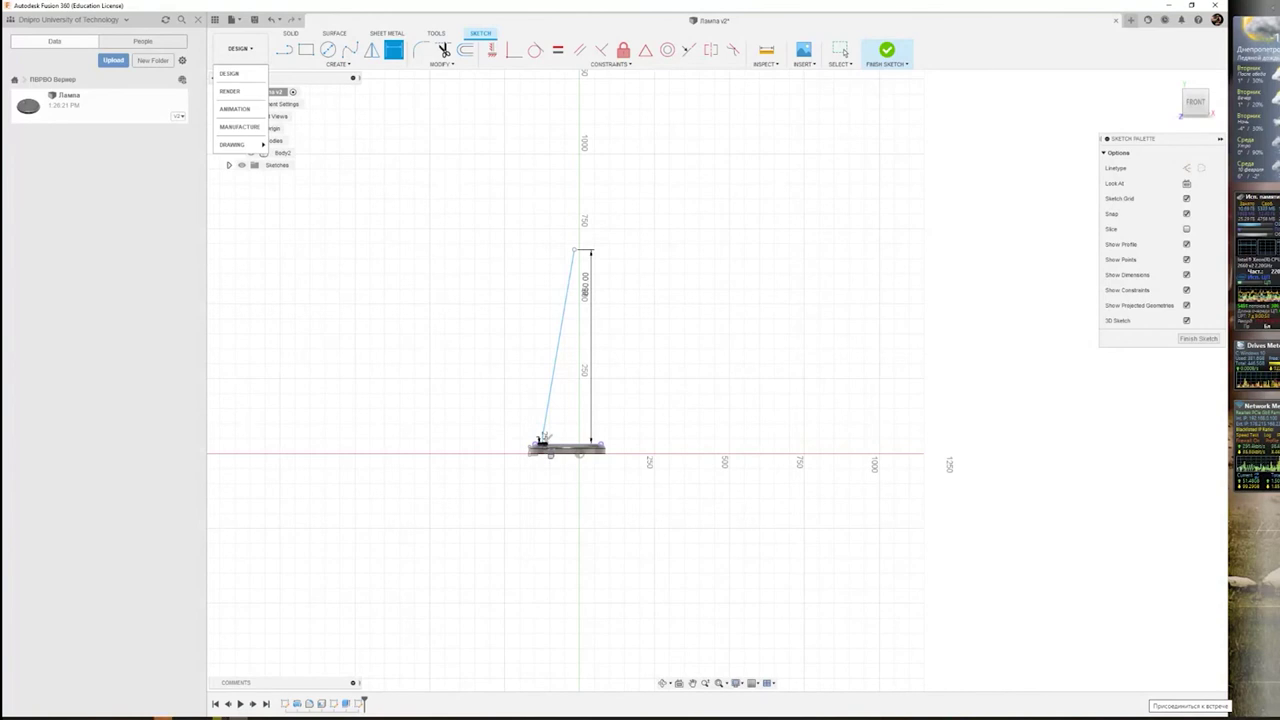
key(alt+Tab)
- Scroll the PDF to Fig. 66 with the lamp stem dimensions
scroll(806, 315, up, 3)
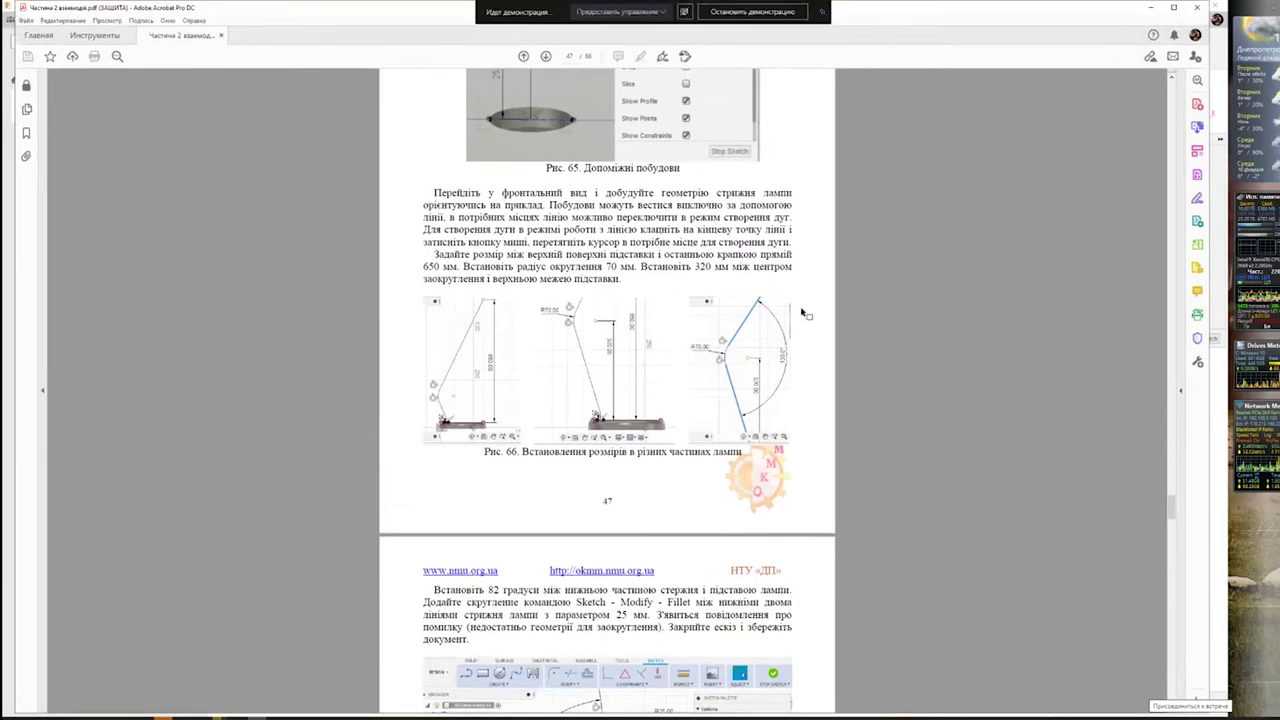
ctrl+scroll(529, 417, up, 3)
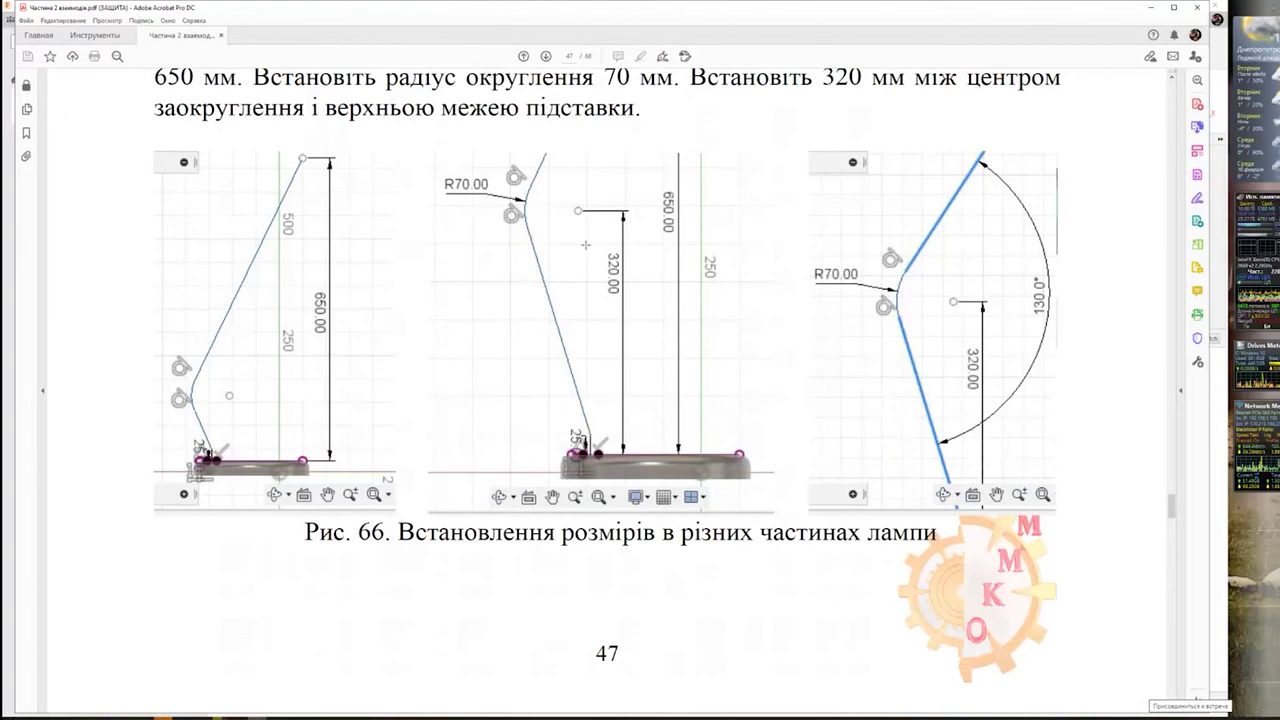
scroll(585, 244, up, 2)
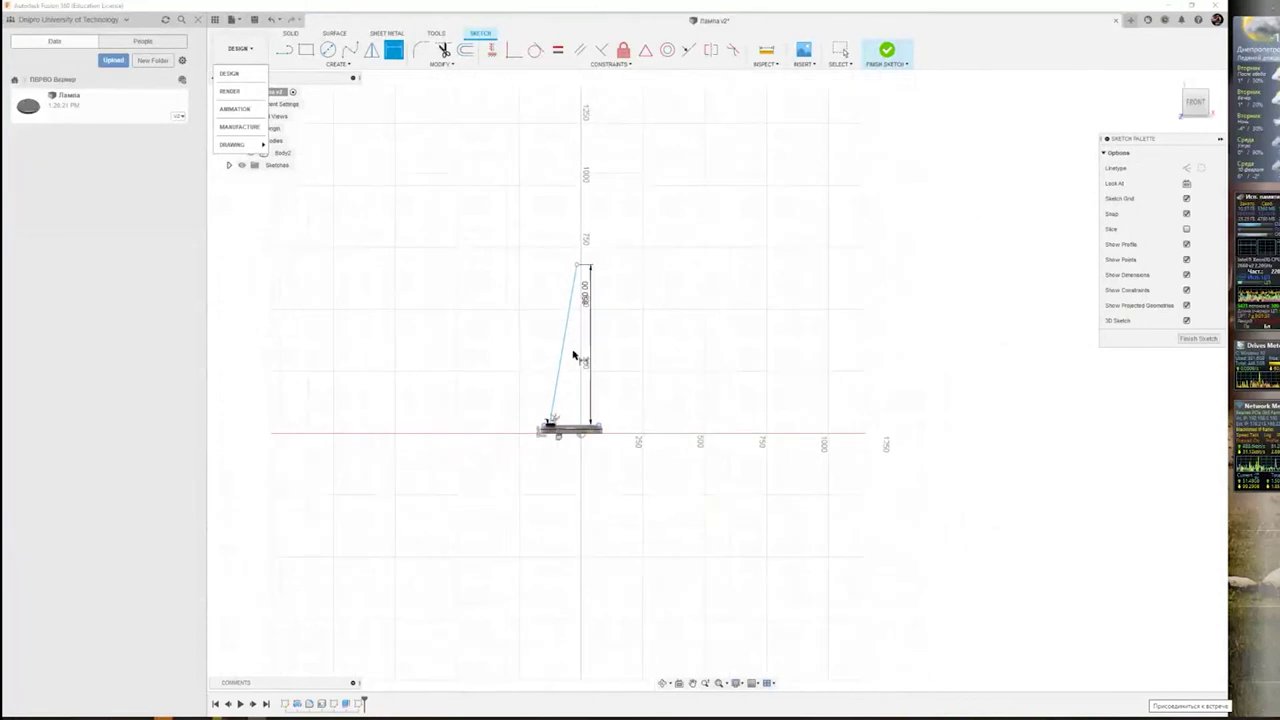
- Delete the 650 mm height dimension from the slanted stem line
scroll(570, 357, up, 2)
scroll(563, 360, up, 2)
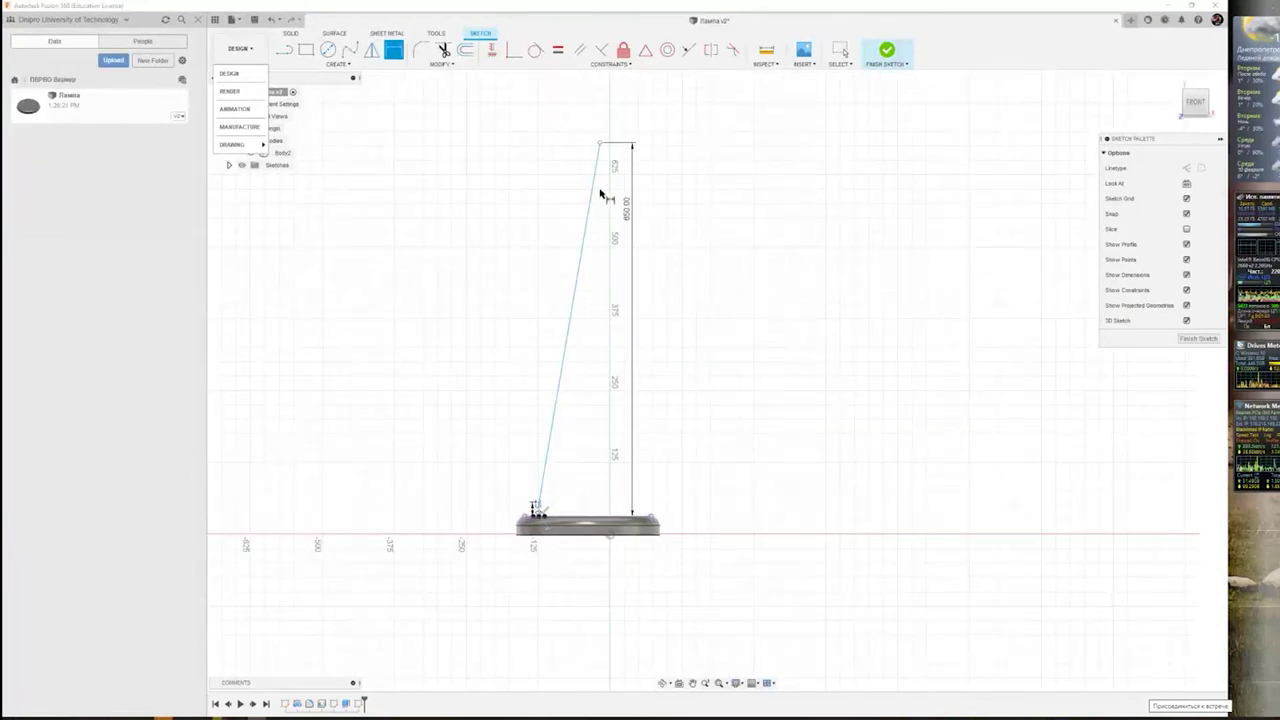
click(632, 196)
key(Delete)
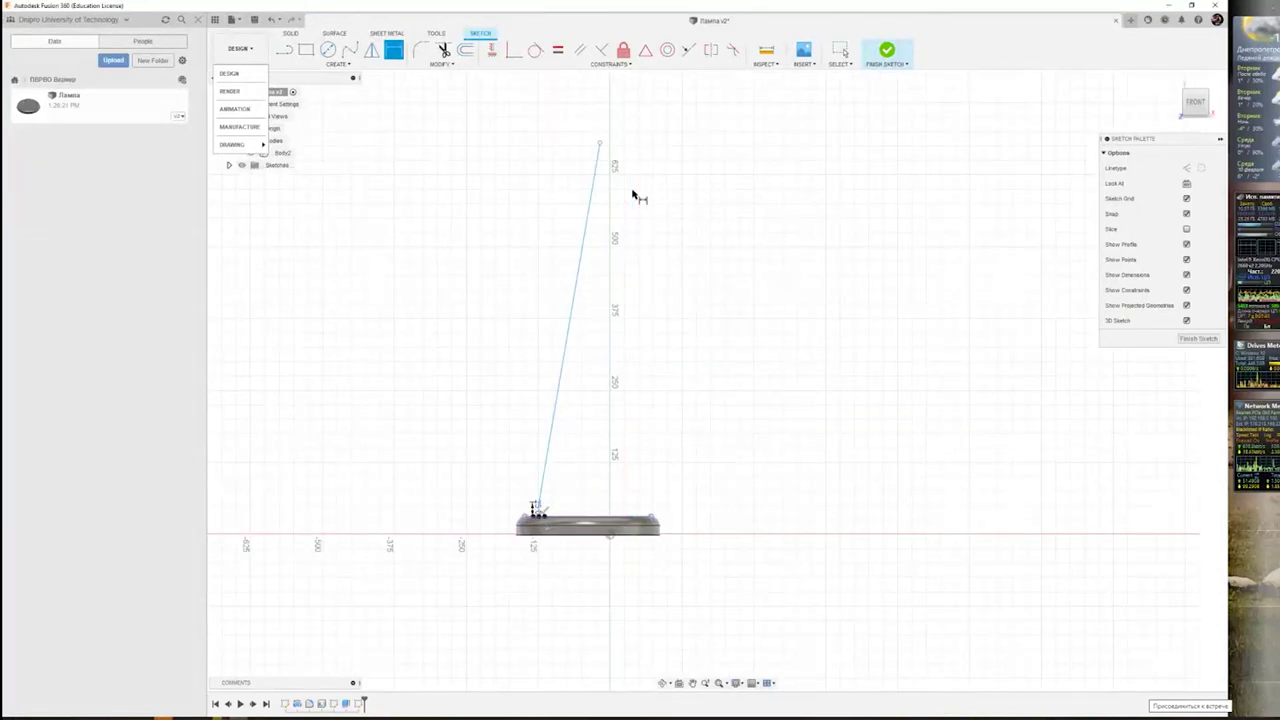
click(583, 248)
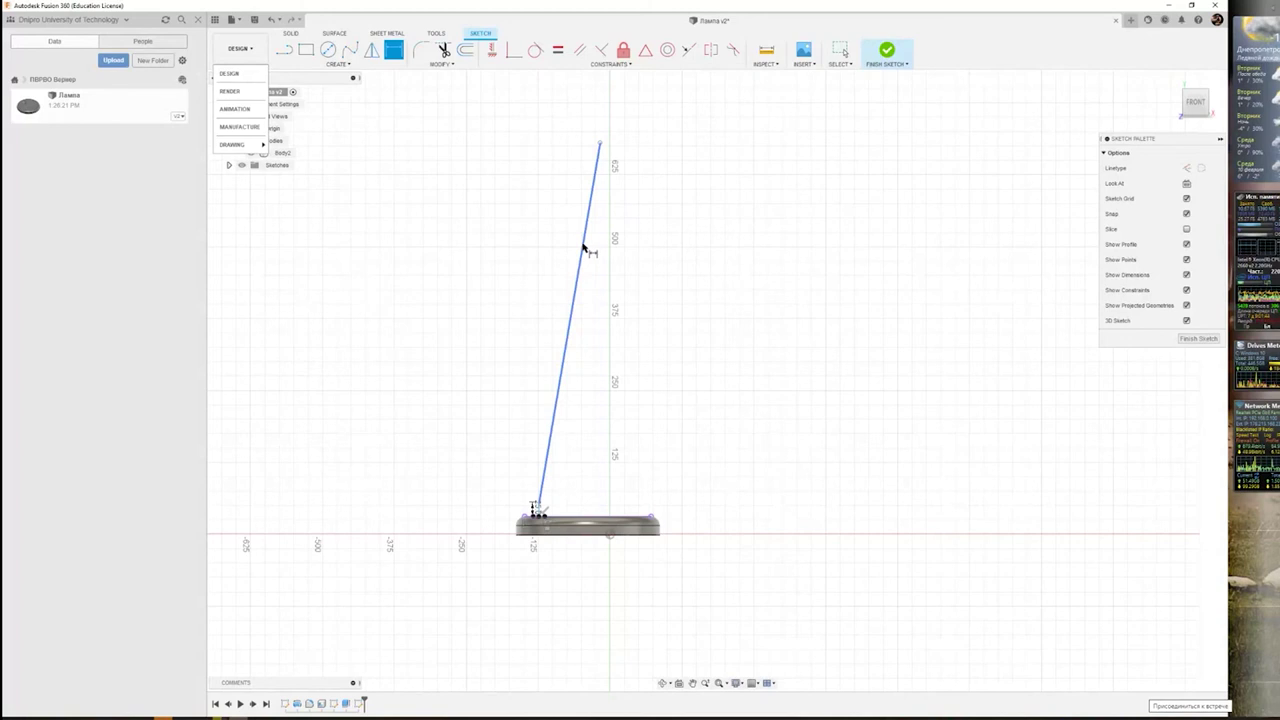
click(583, 248)
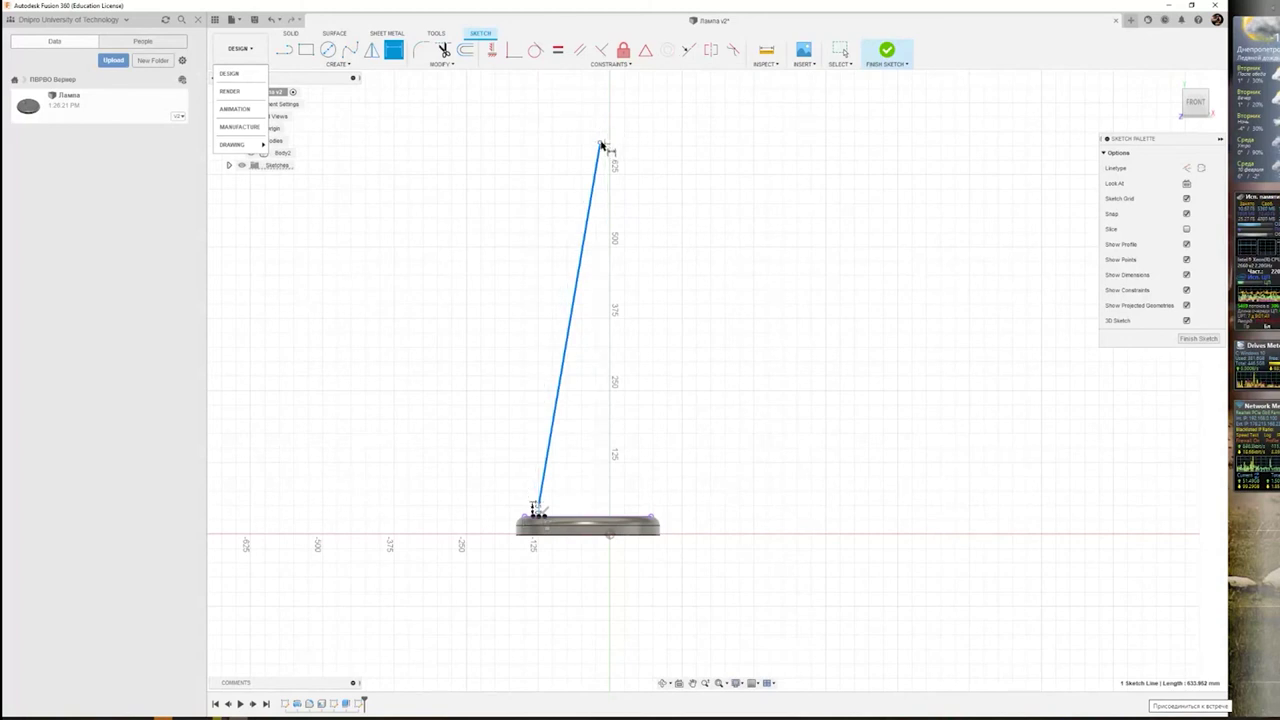
click(574, 163)
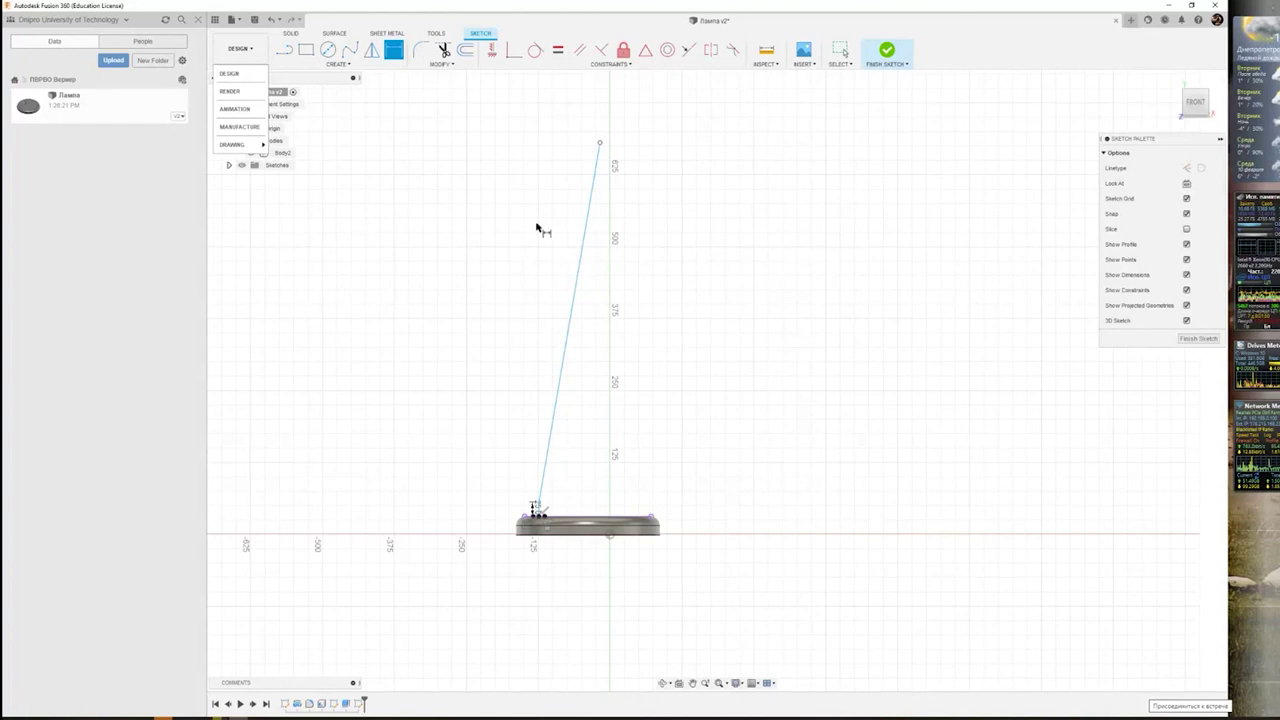
click(598, 160)
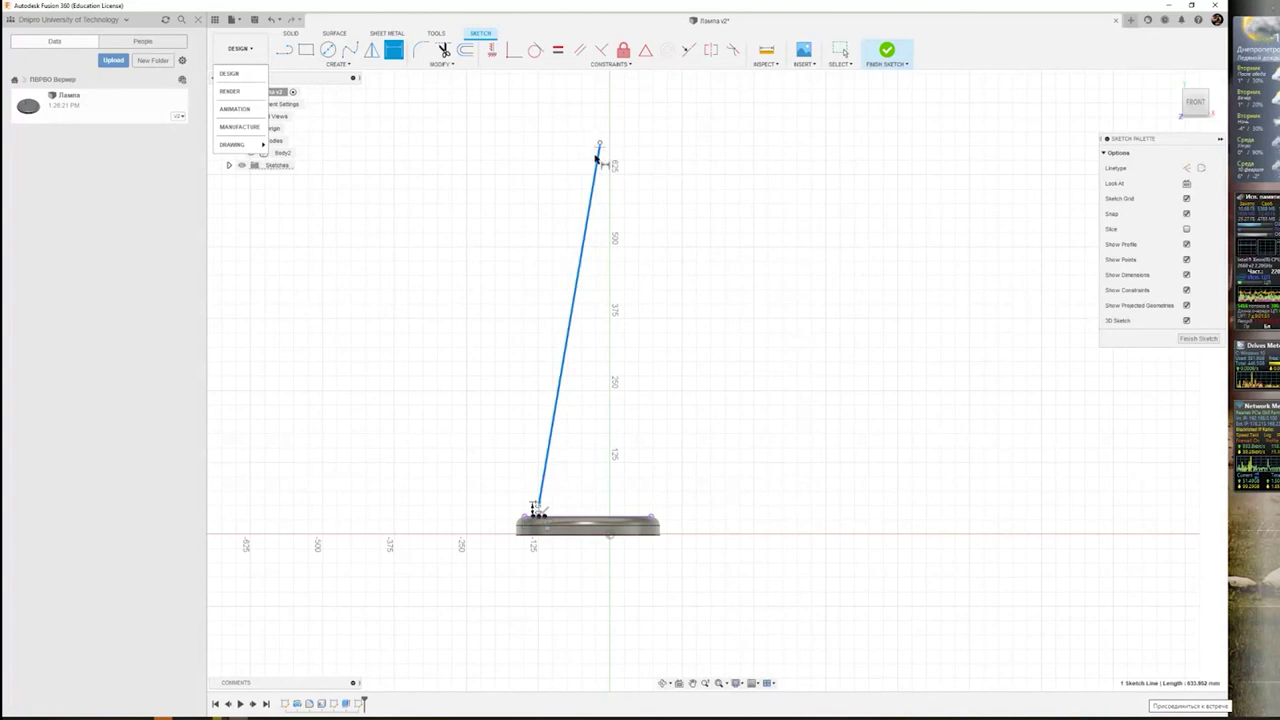
drag(598, 160, 566, 314)
key(Escape)
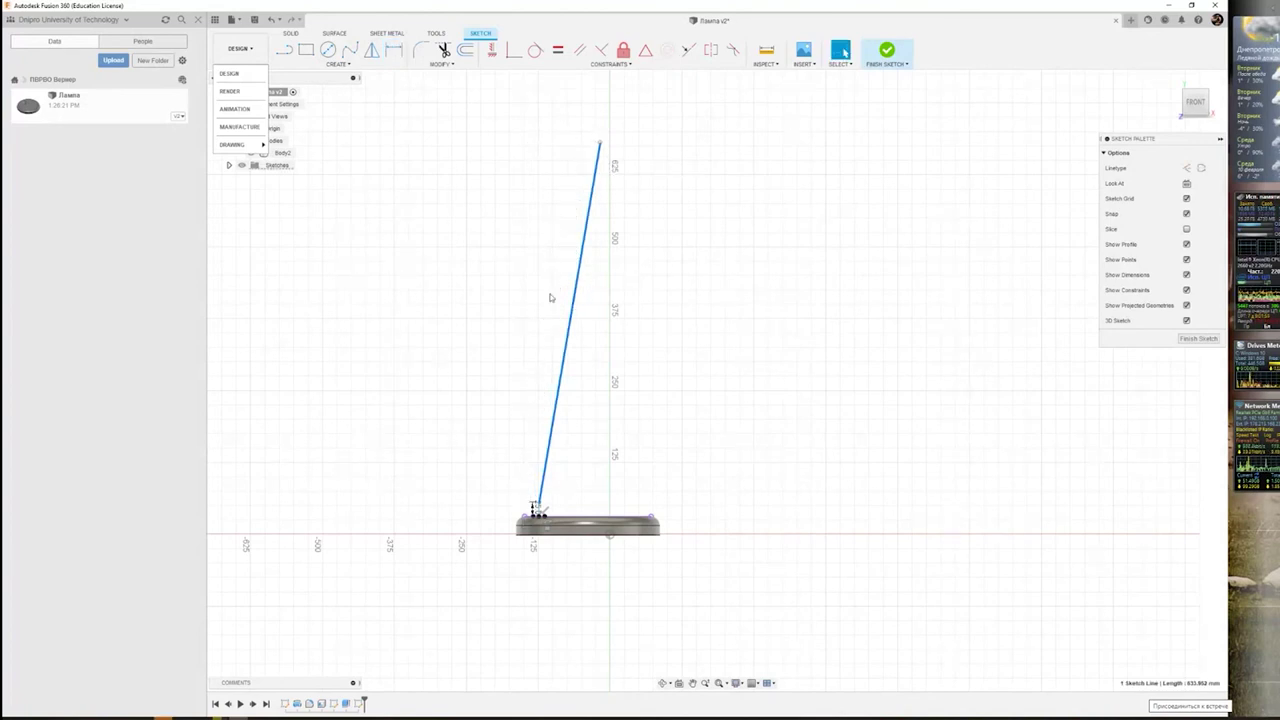
click(514, 294)
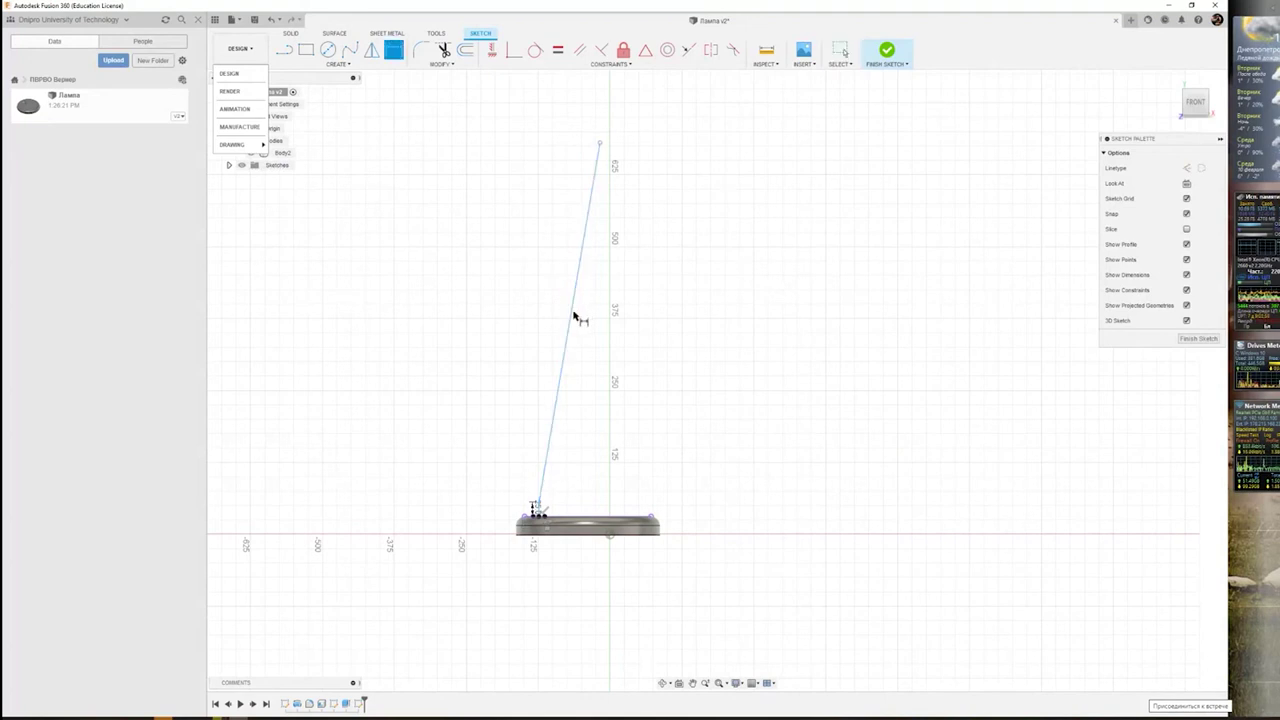
- Dimension the slanted stem line to 320 mm and tilt its top end further left
click(573, 312)
key(d)
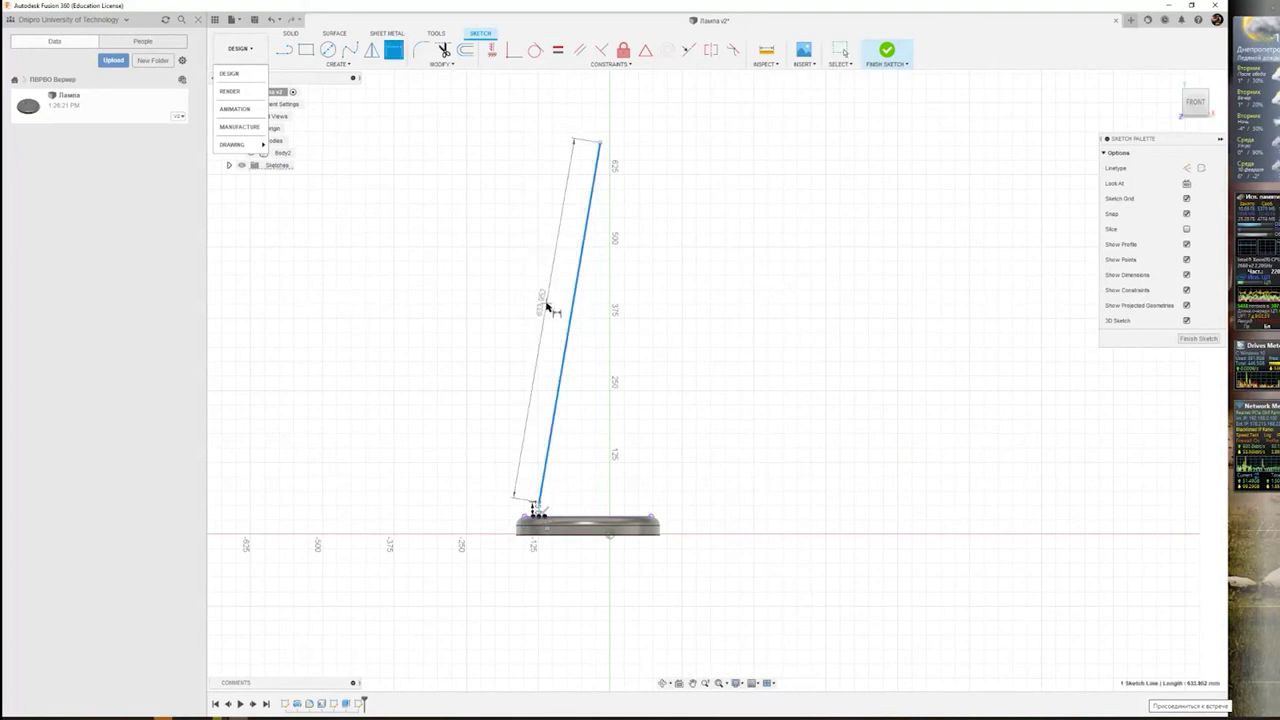
click(545, 302)
text(4)
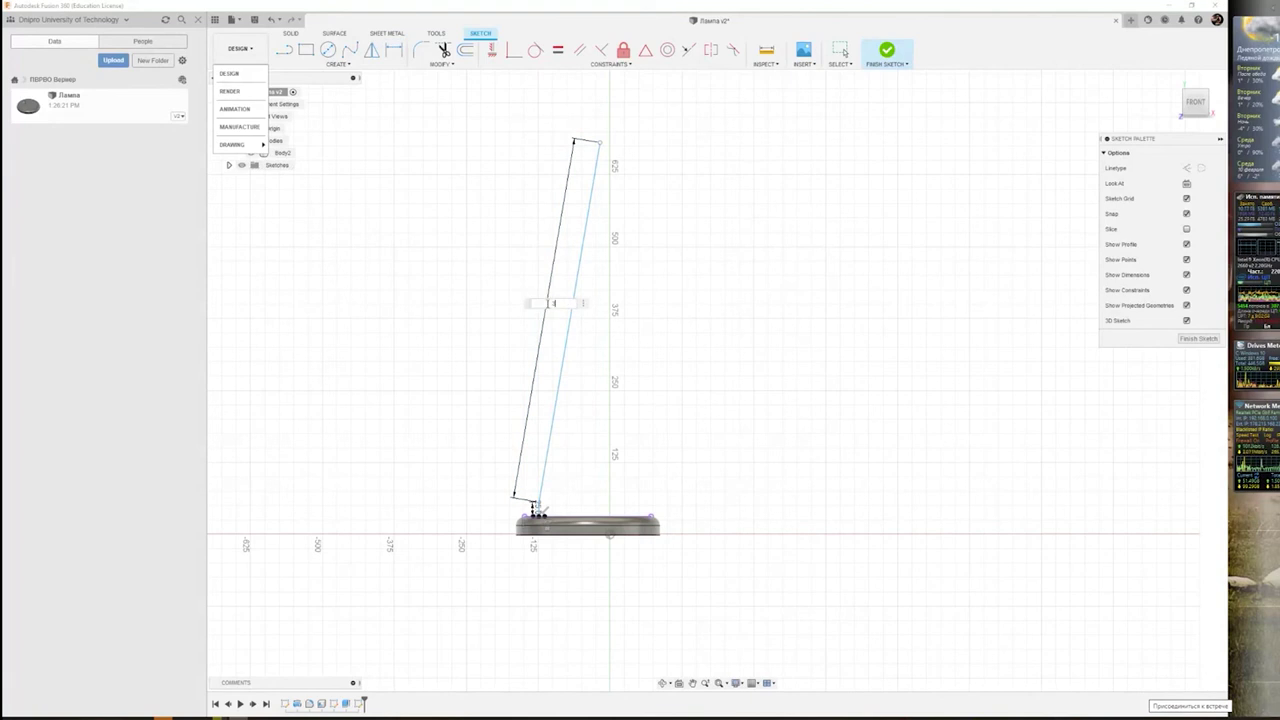
text(20)
key(Return)
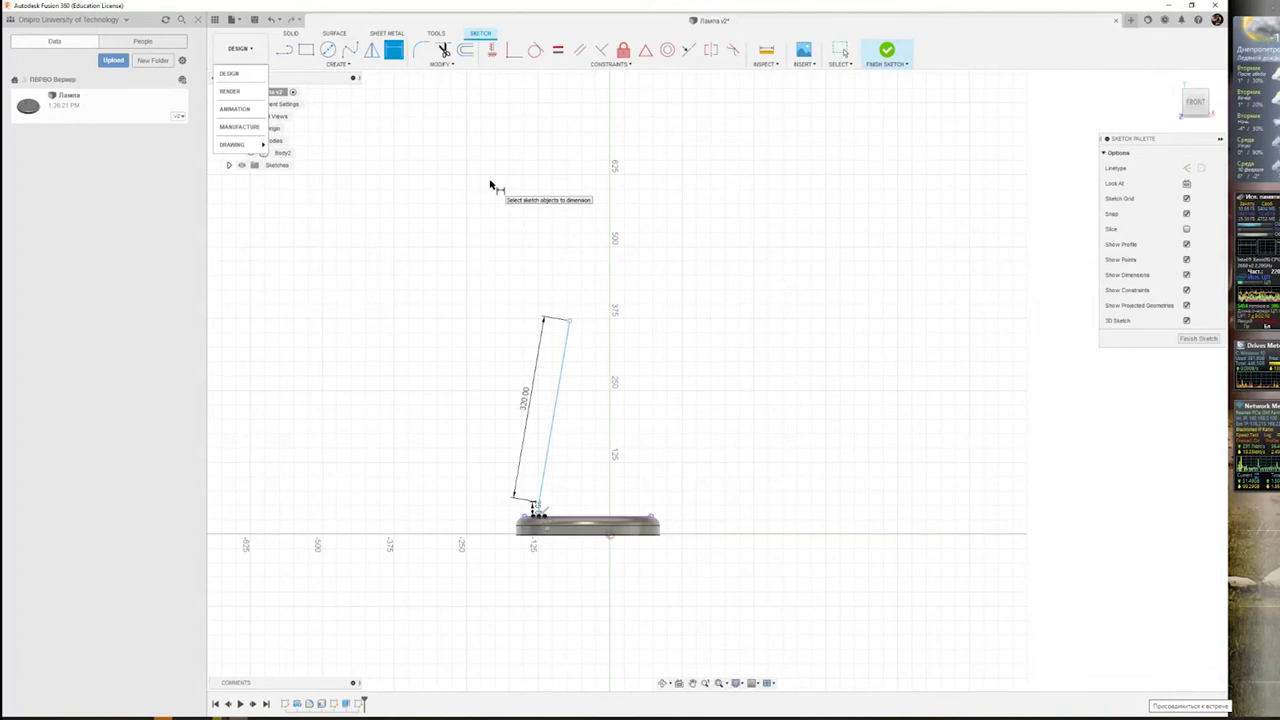
key(Escape)
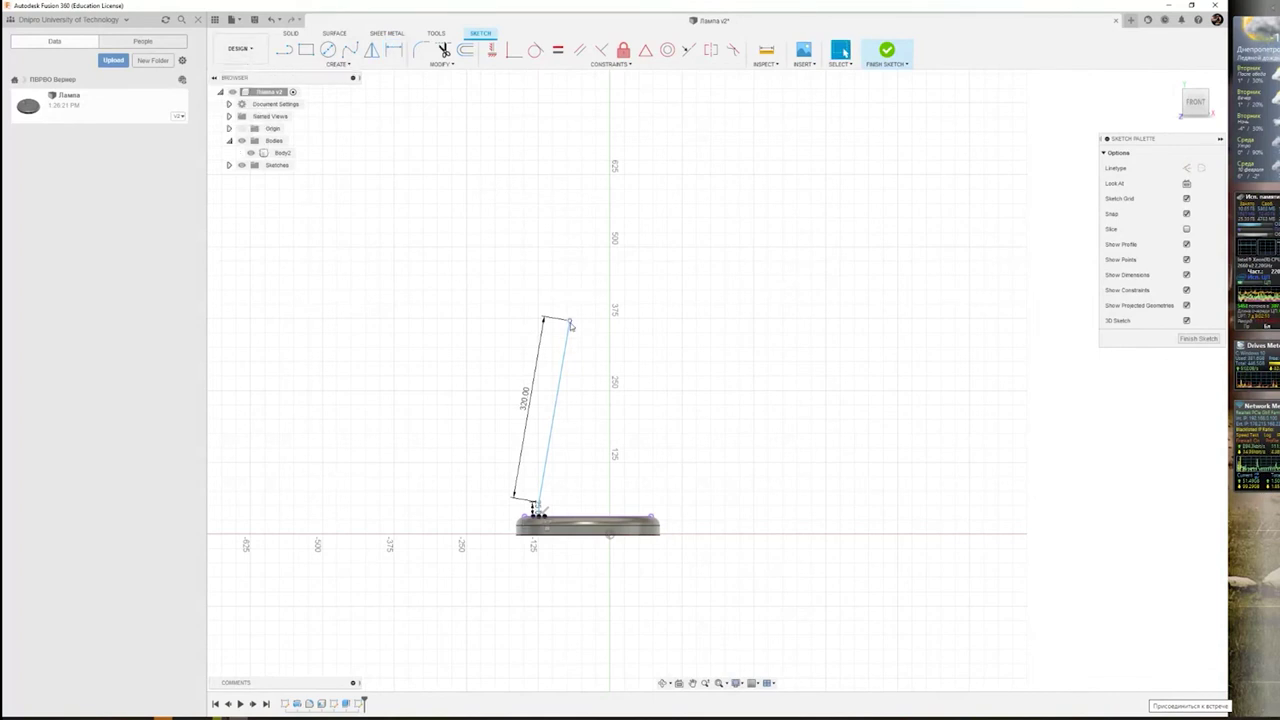
mouse_move(570, 322)
mouse_down()
mouse_move(645, 350)
mouse_move(514, 320)
mouse_move(394, 403)
mouse_move(365, 470)
mouse_up()
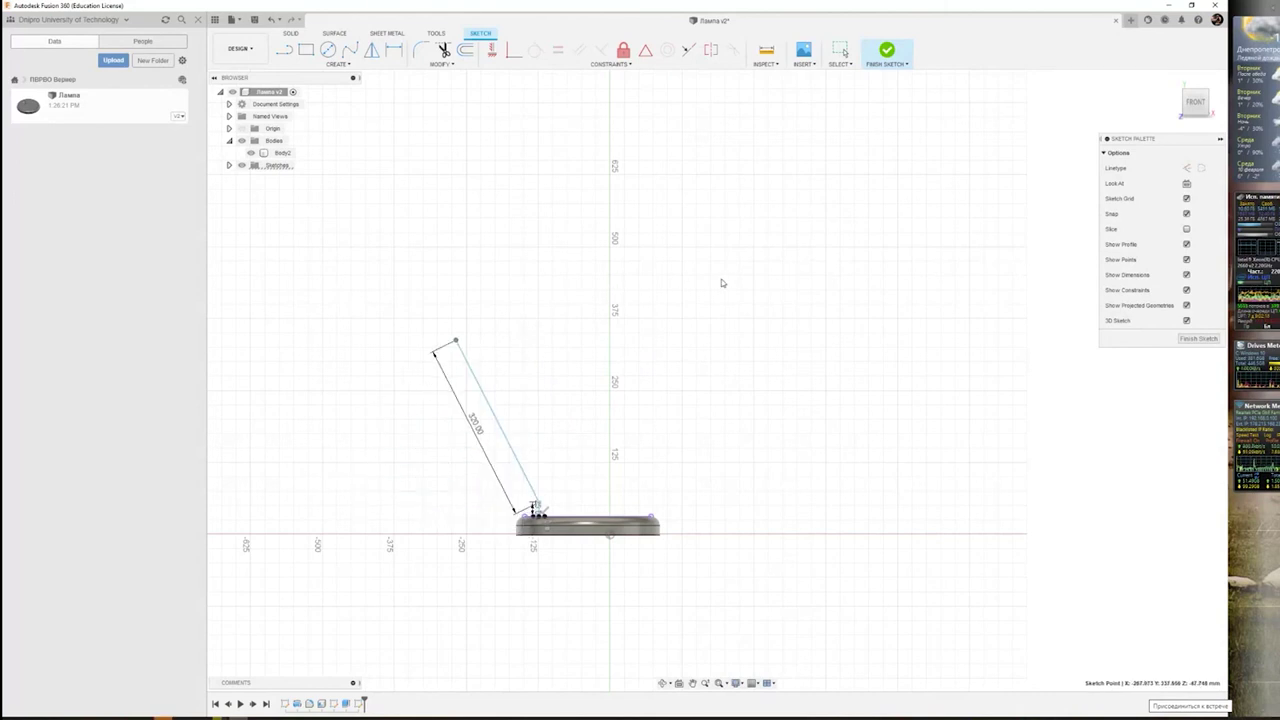
key(Escape)
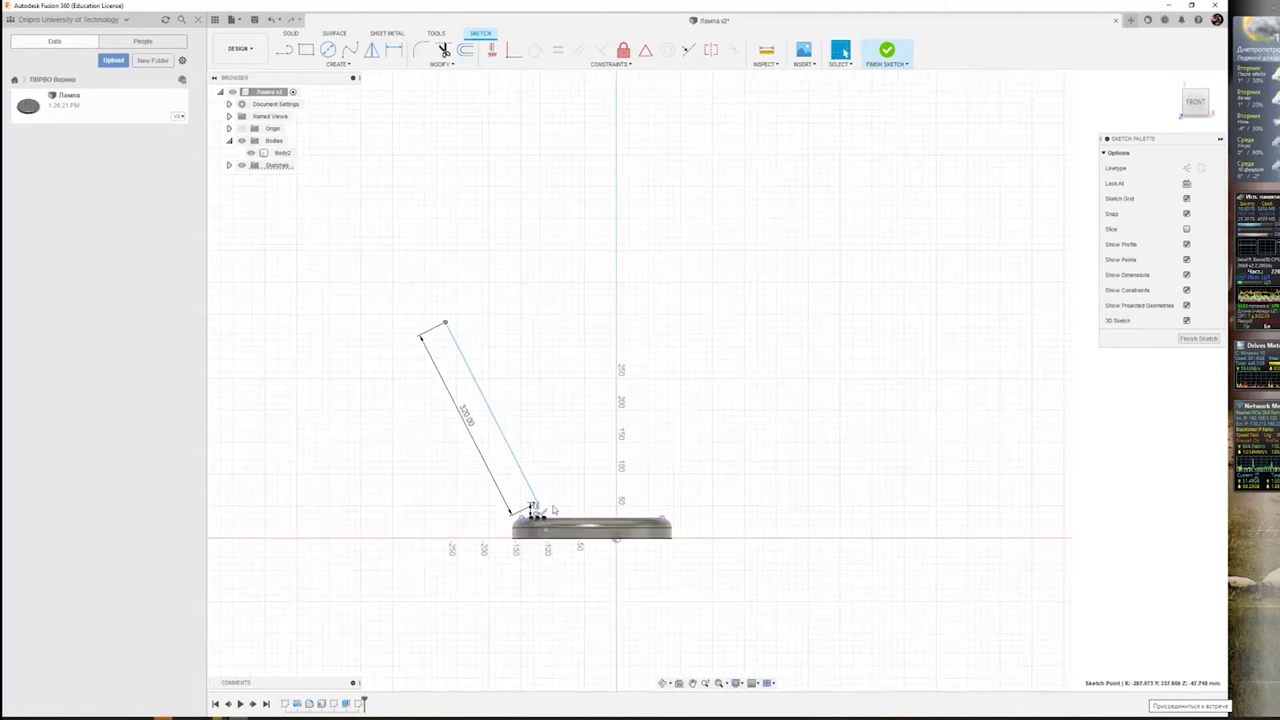
- Draw an upper stem line rising up-right from the 320 mm line's top end
scroll(560, 500, up, 3)
scroll(563, 504, up, 2)
scroll(563, 504, down, 3)
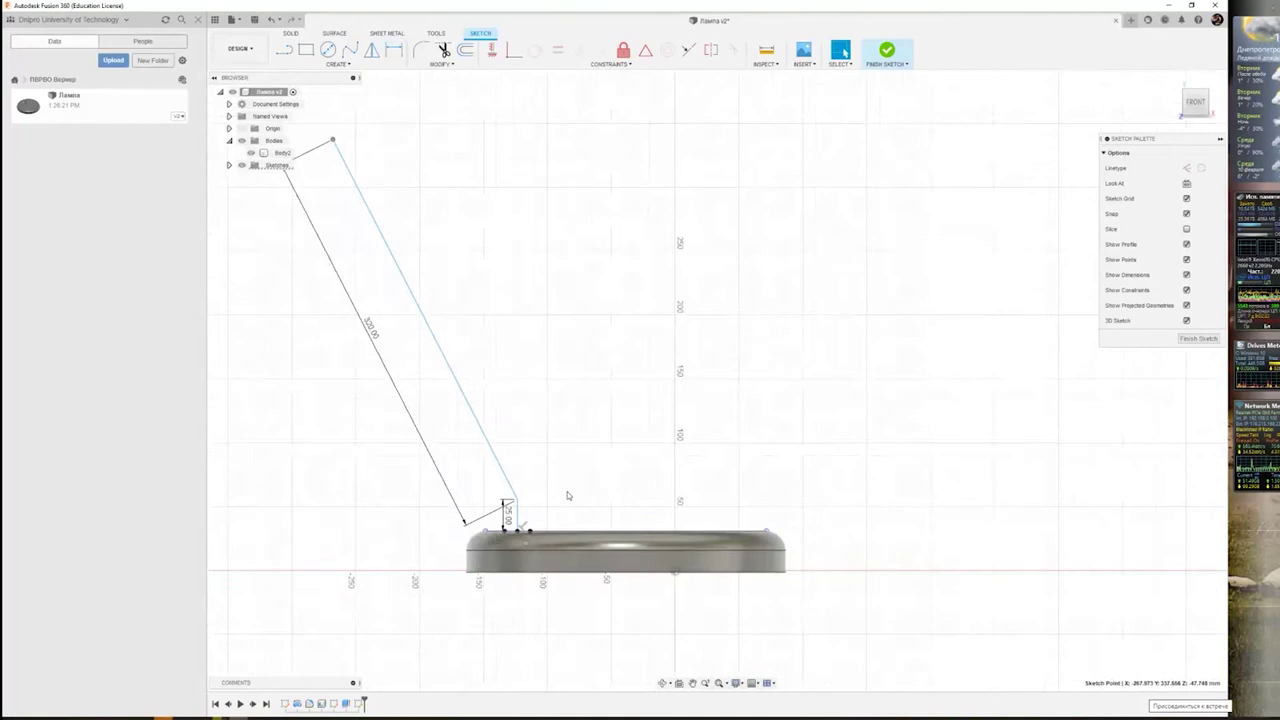
scroll(567, 491, down, 1)
middle_drag(565, 238, 536, 372)
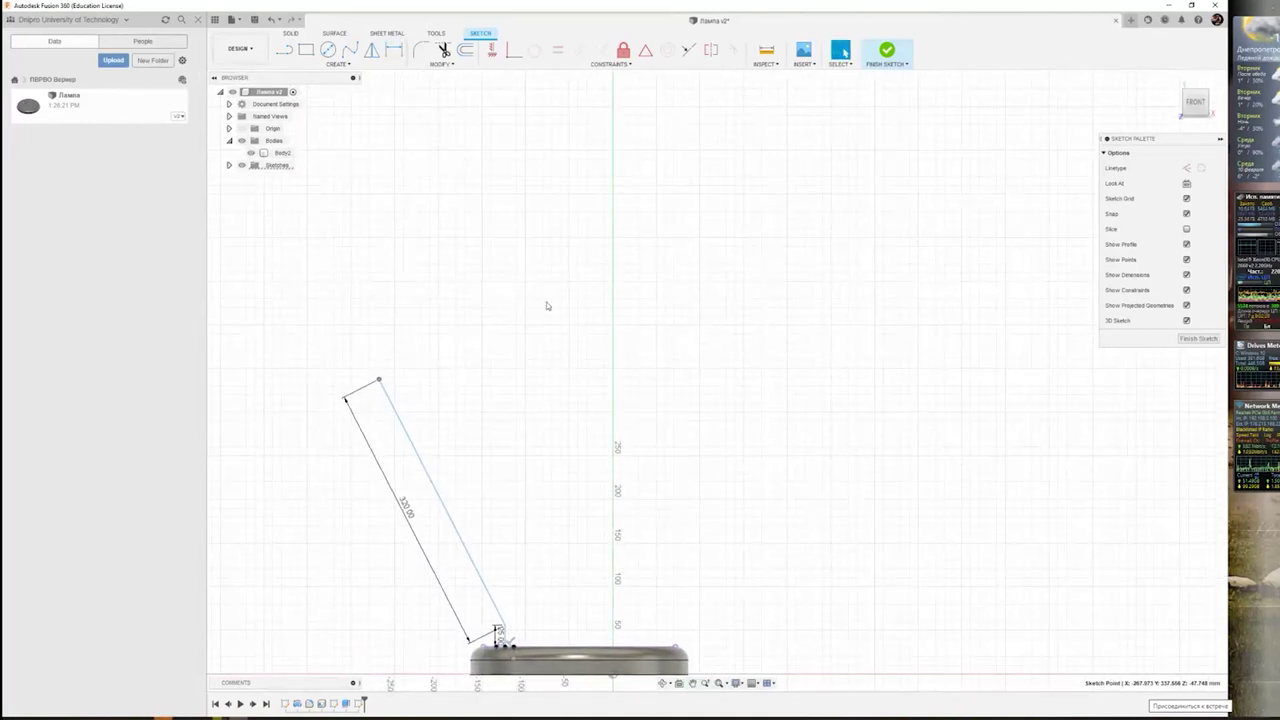
scroll(547, 303, up, 1)
scroll(547, 300, down, 2)
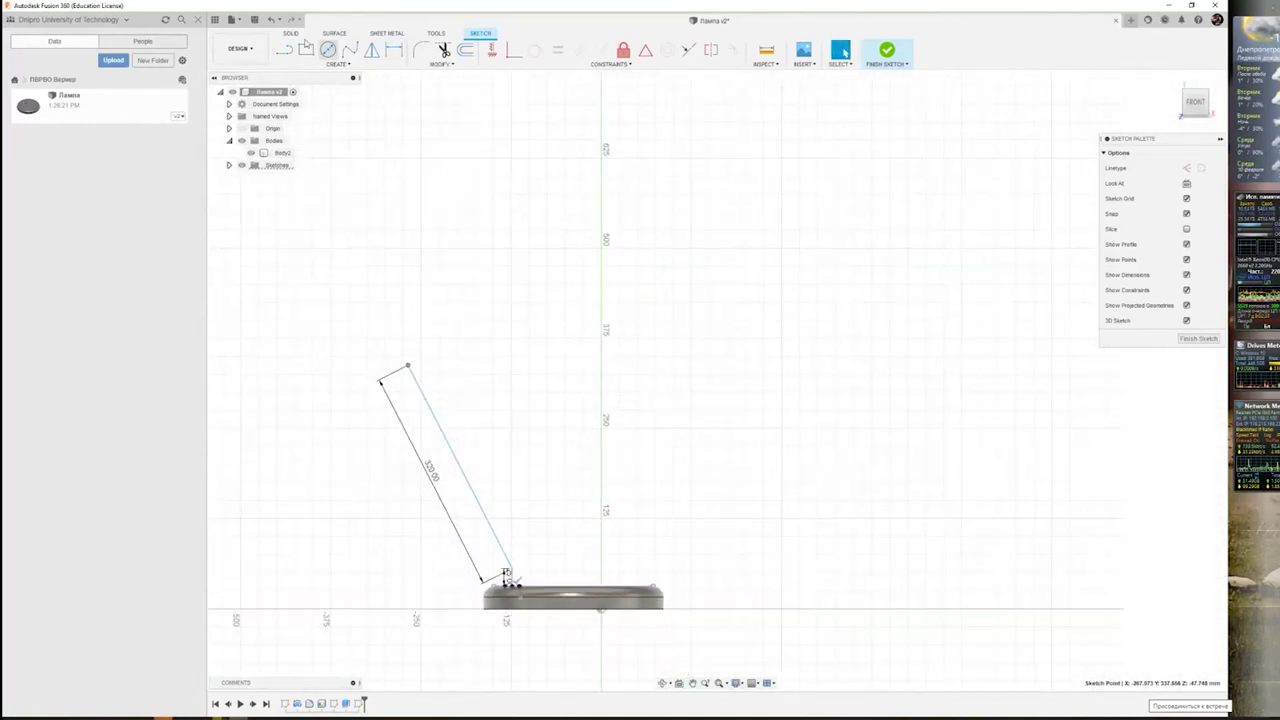
click(284, 50)
click(408, 365)
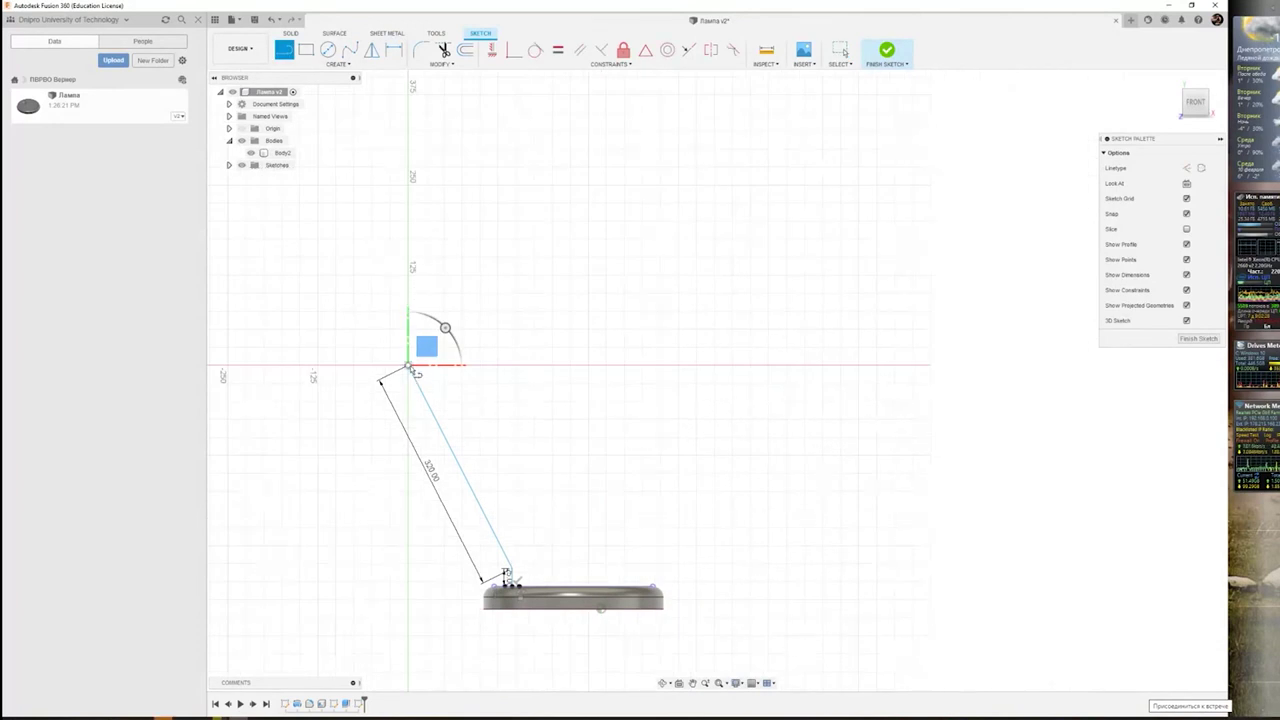
click(499, 204)
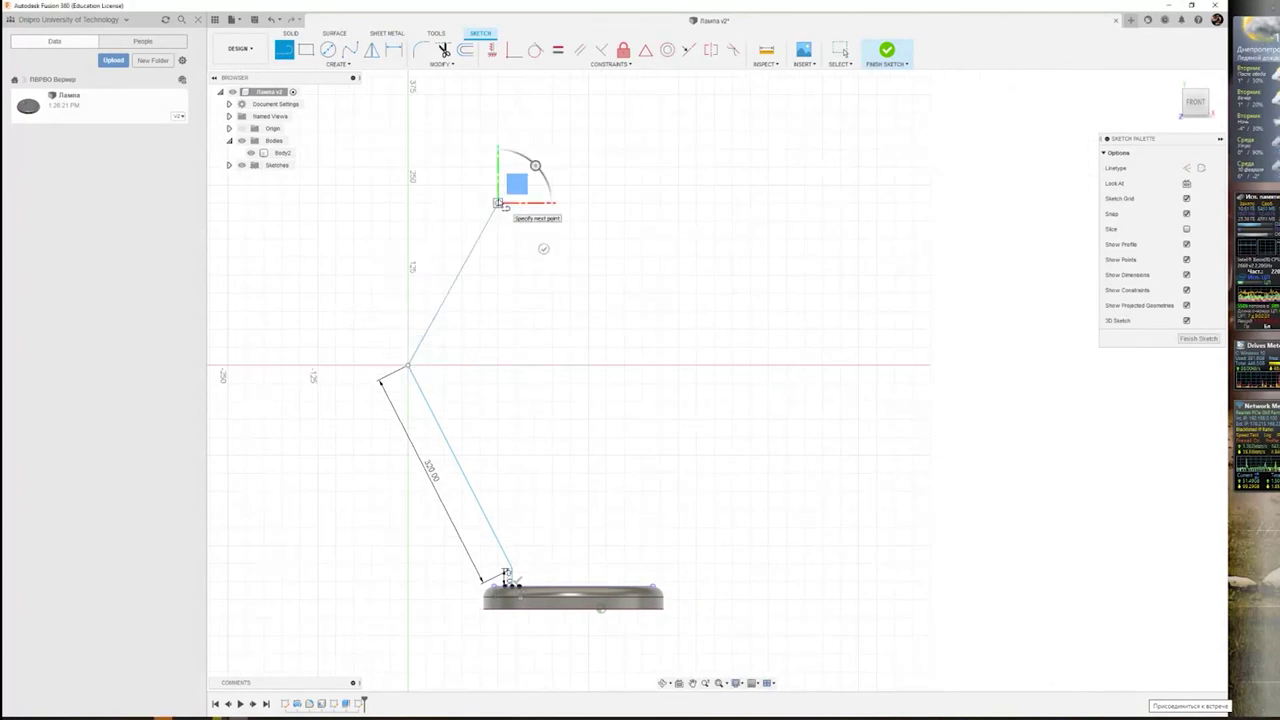
key(Escape)
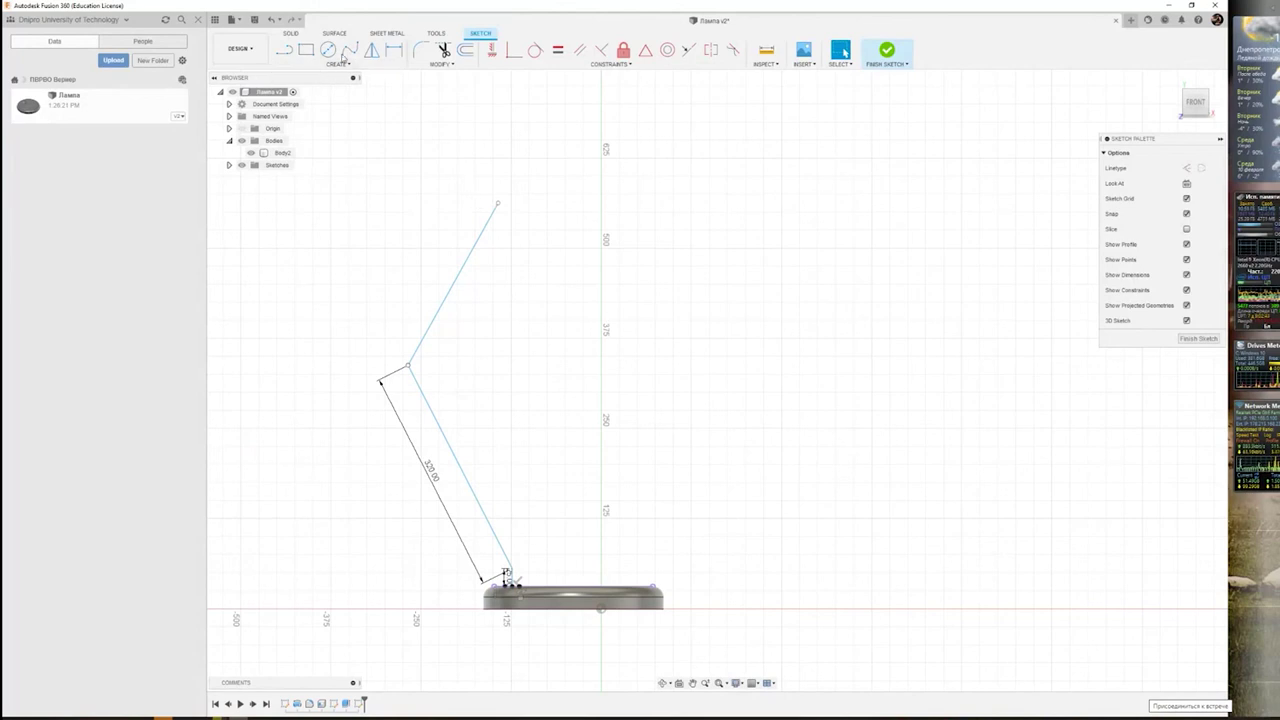
- Dimension the upper line's top end 650 mm above the base edge
key(r)
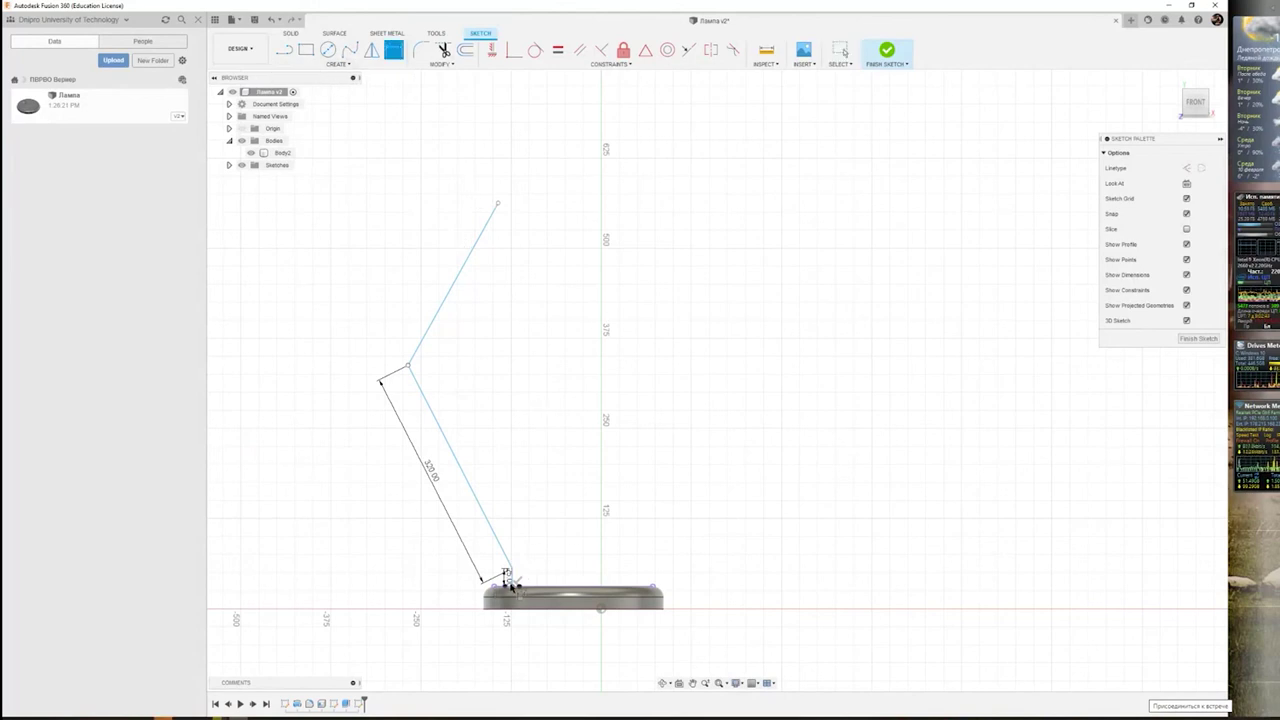
click(507, 584)
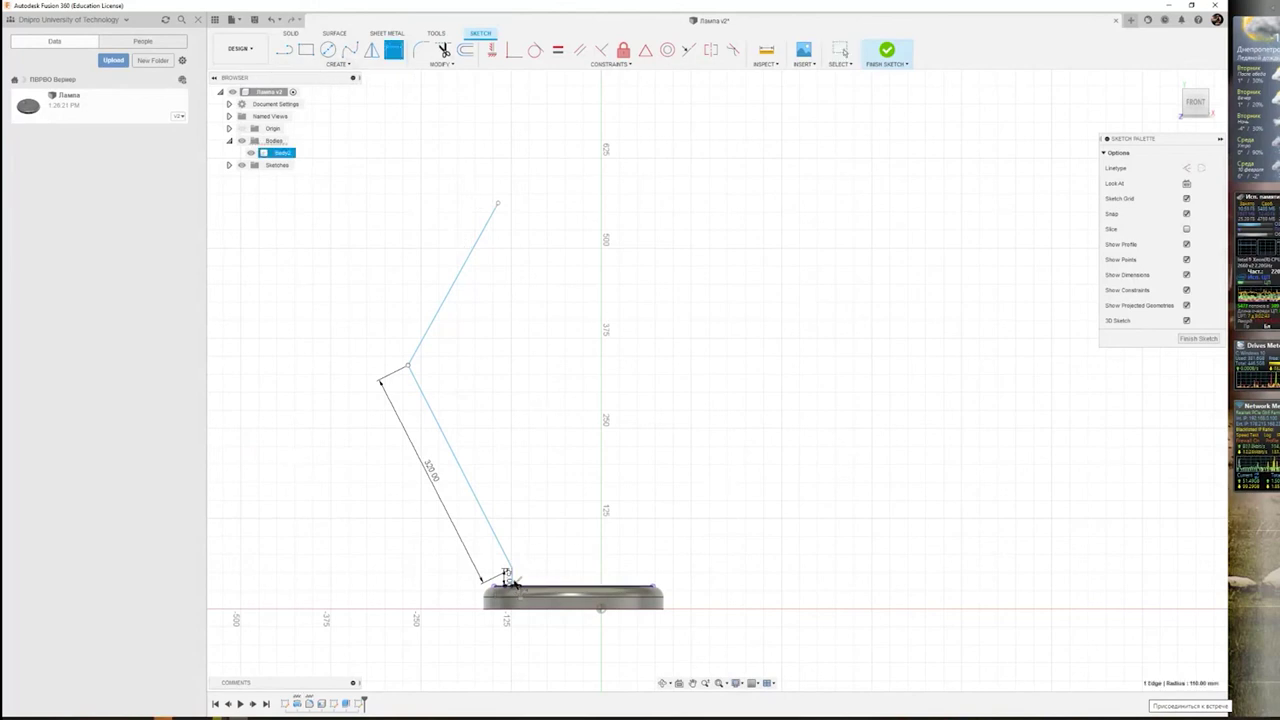
click(500, 204)
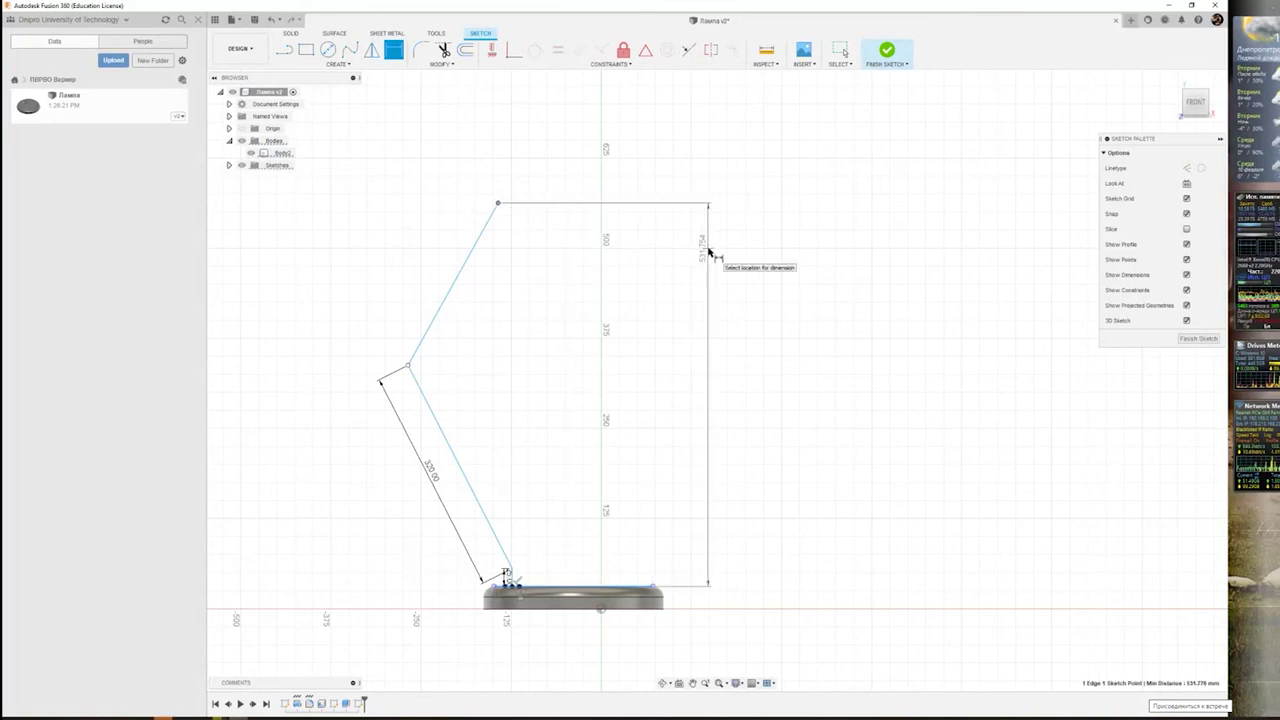
click(709, 251)
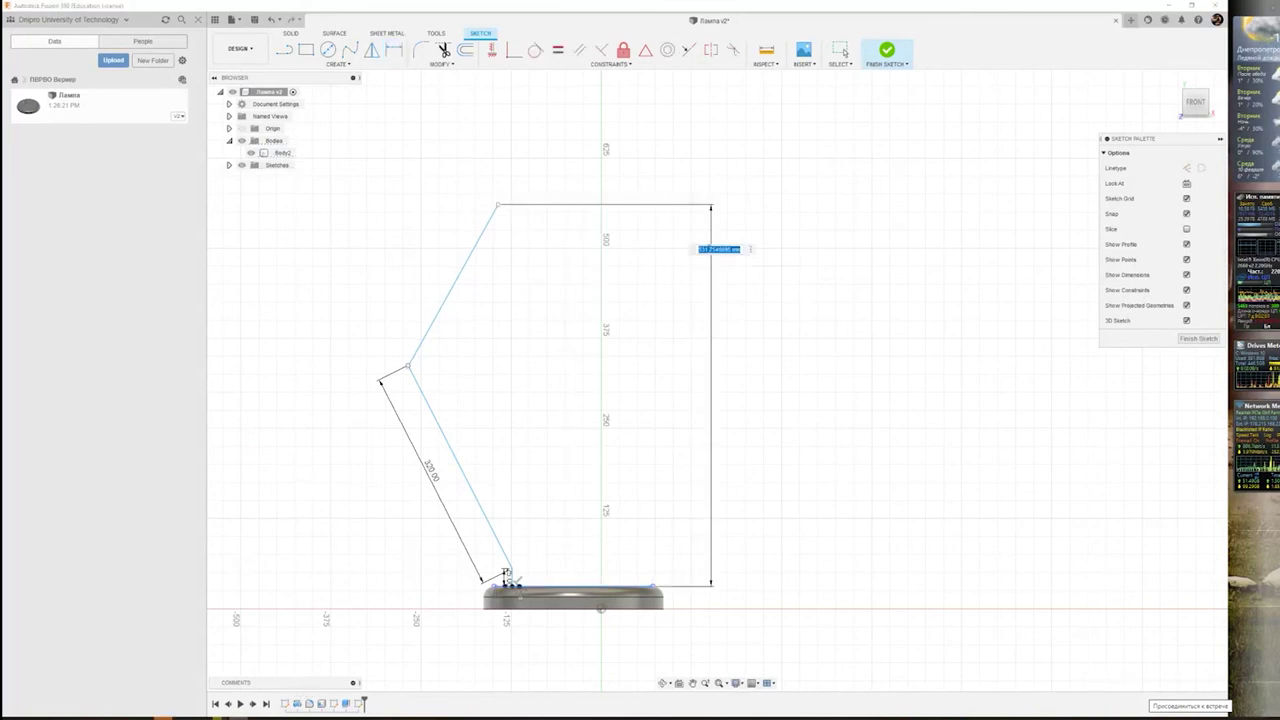
text(4650)
key(Return)
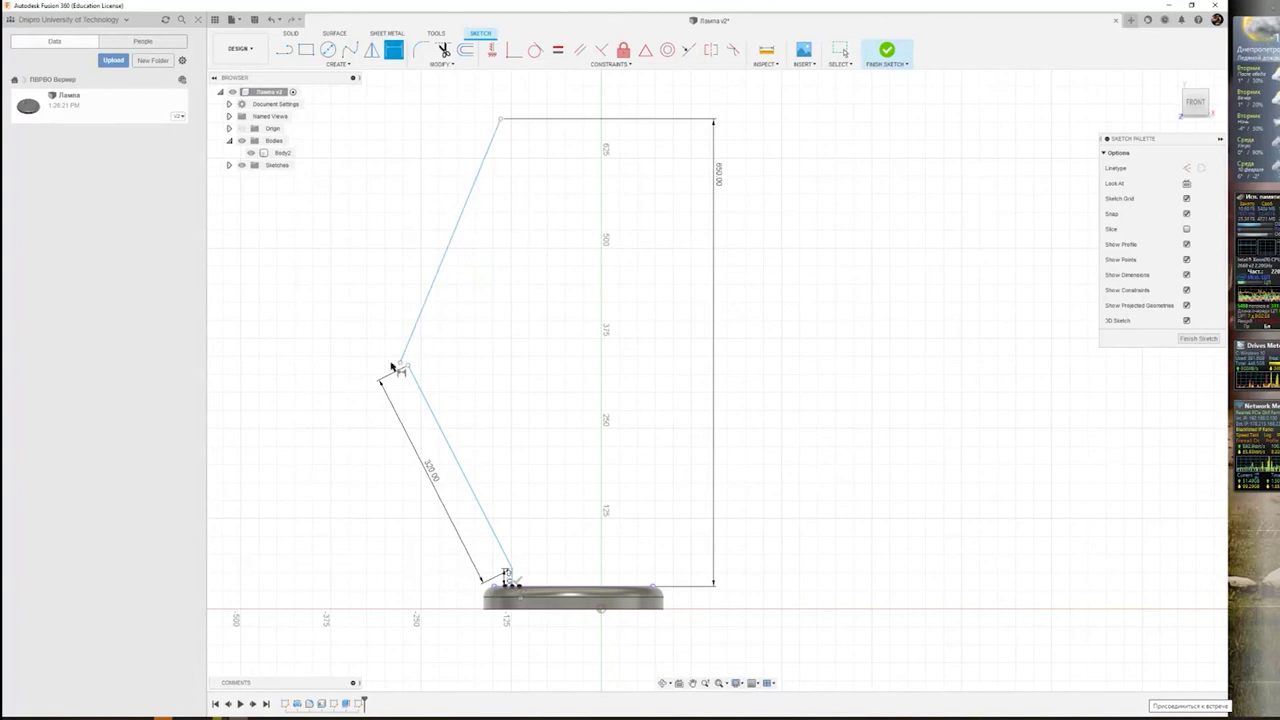
scroll(396, 368, up, 2)
scroll(396, 368, up, 1)
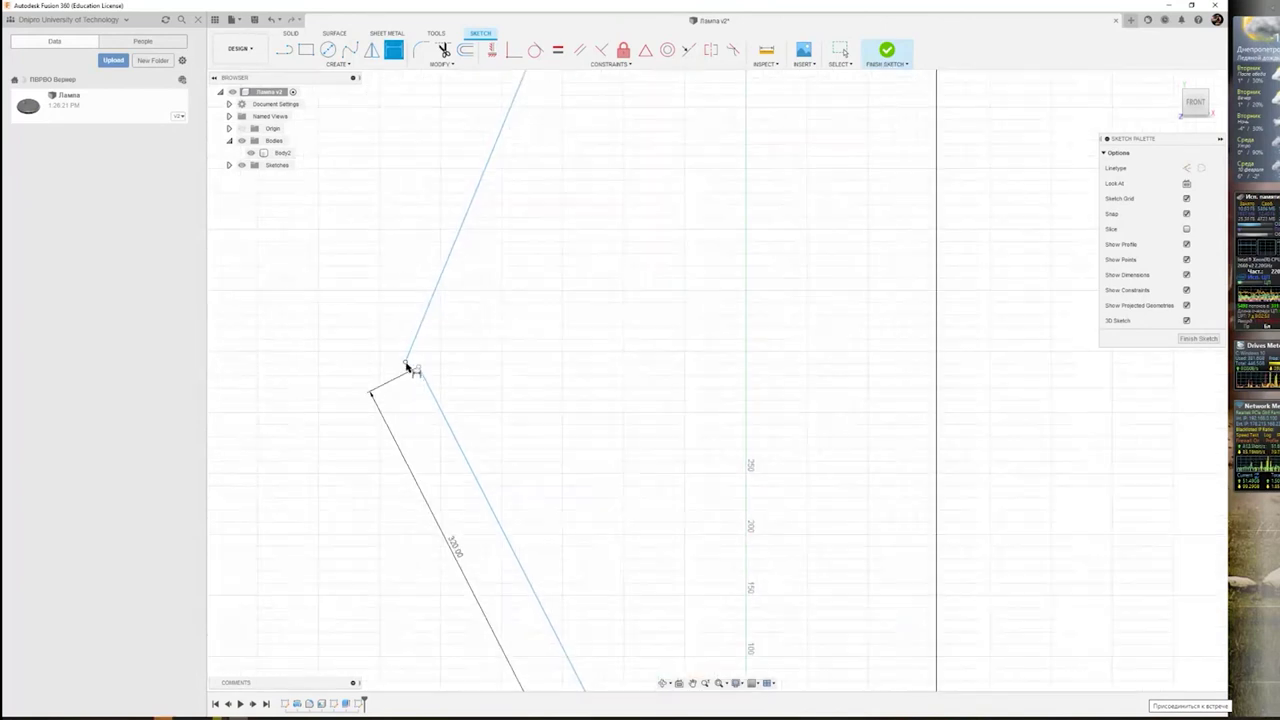
- Fillet the bend between the 320 mm line and the upper stem line with R70
key(Escape)
click(406, 364)
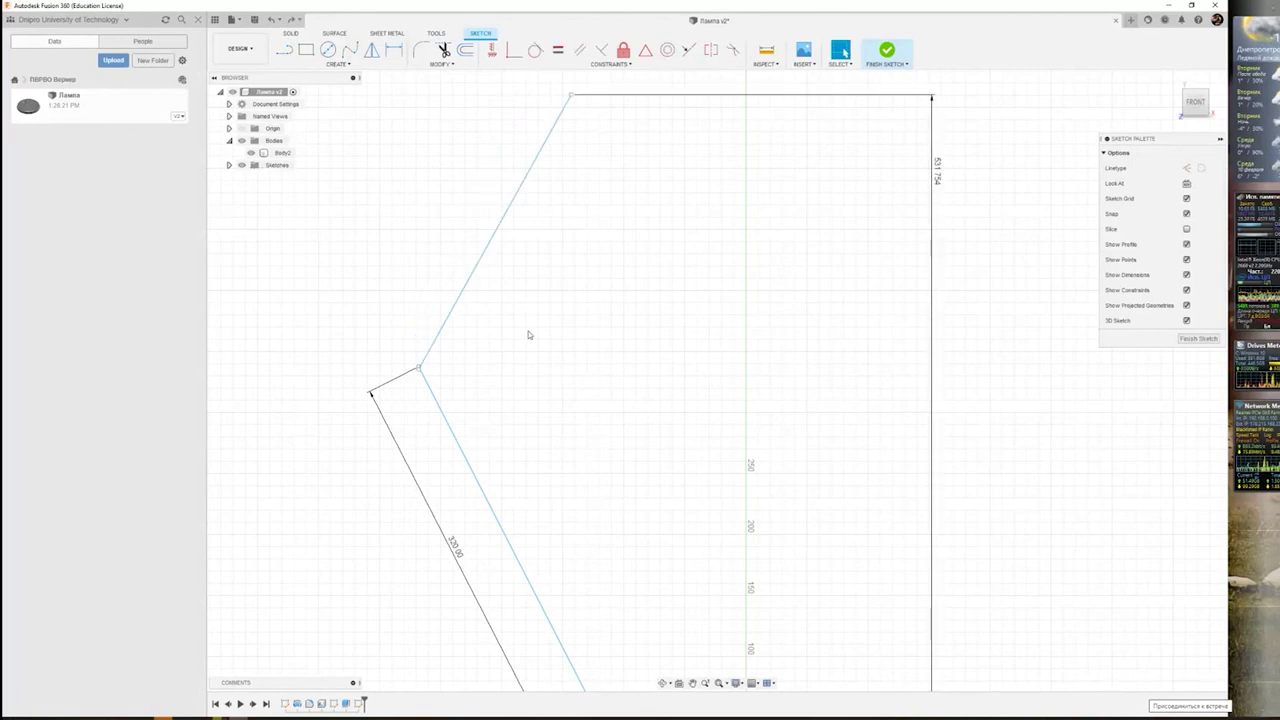
scroll(436, 352, up, 2)
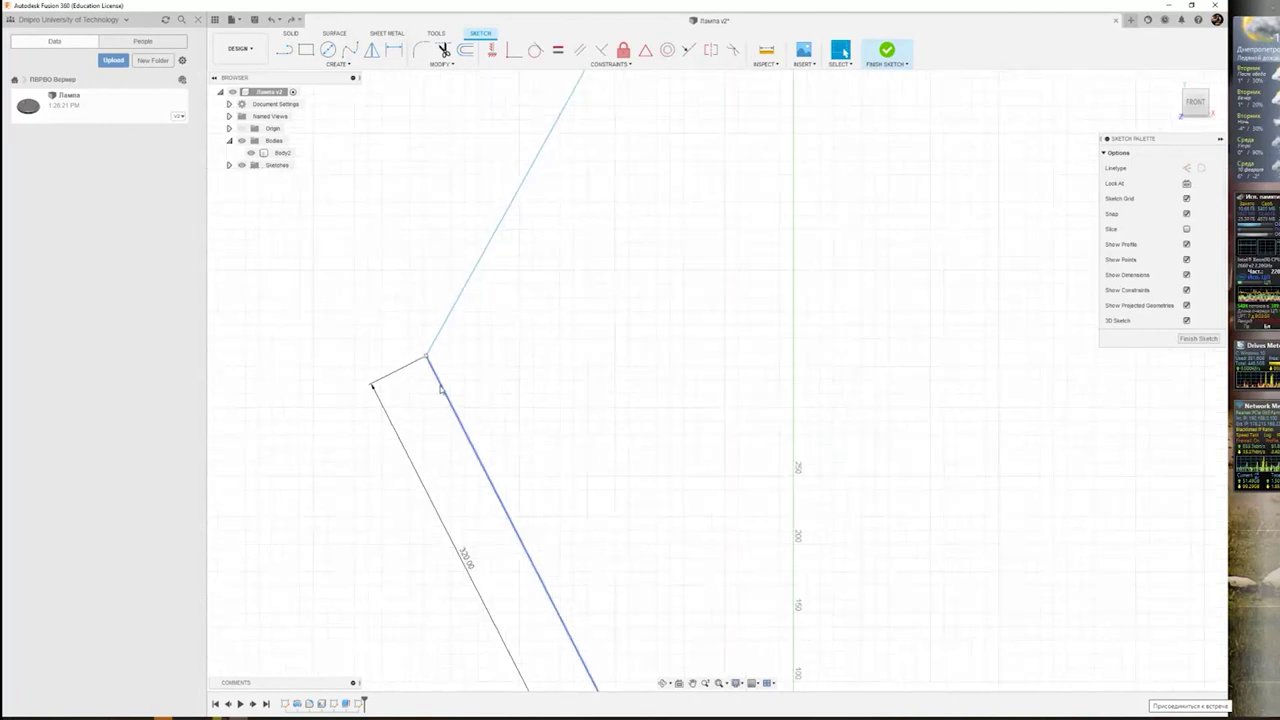
scroll(436, 352, up, 2)
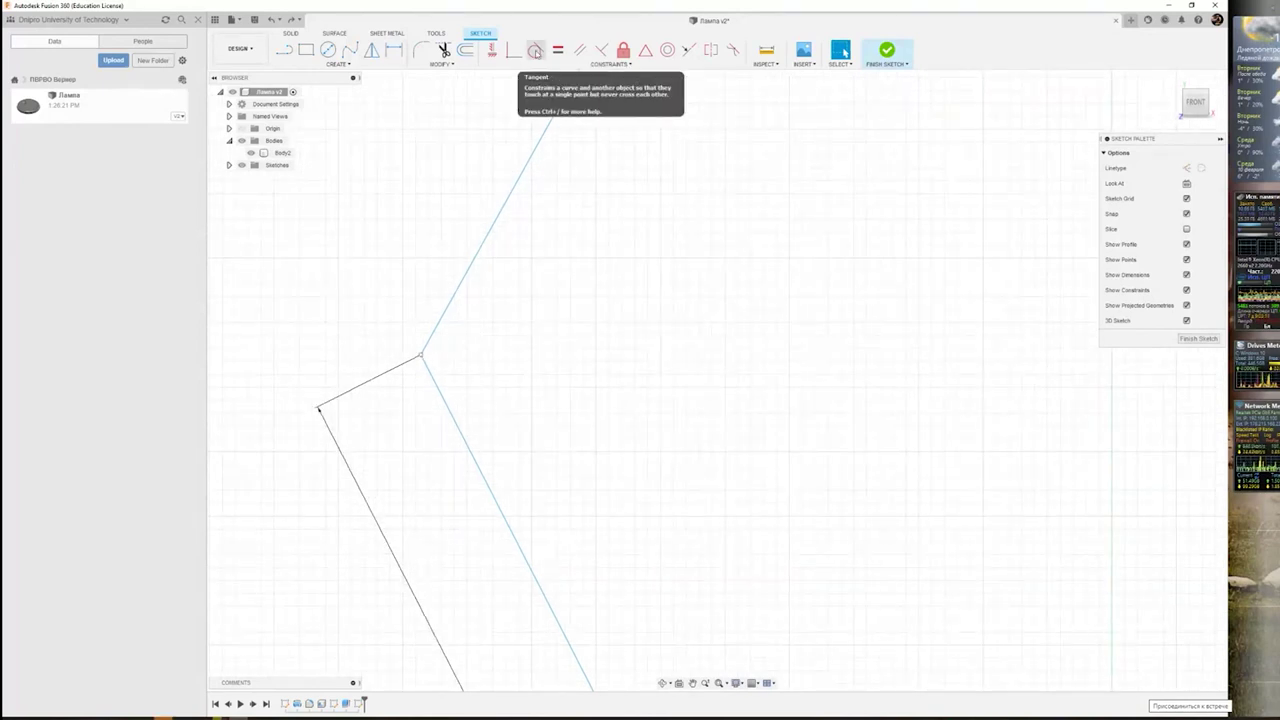
click(535, 51)
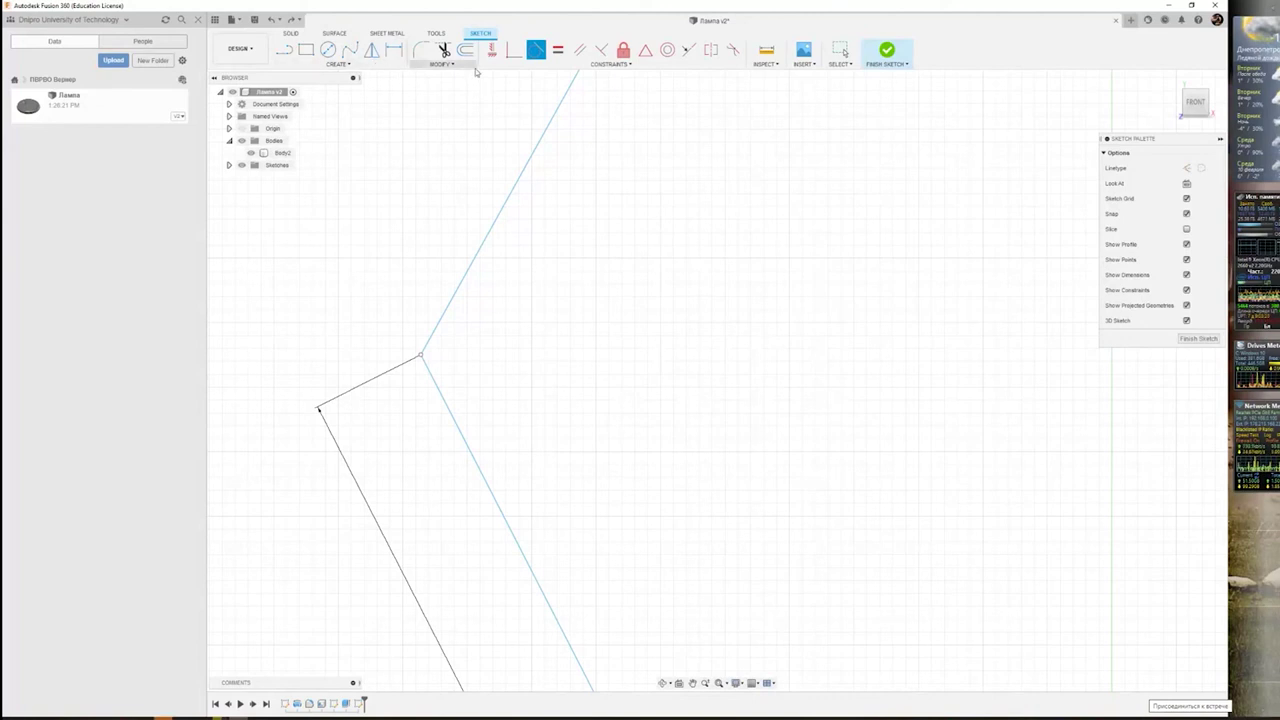
click(421, 50)
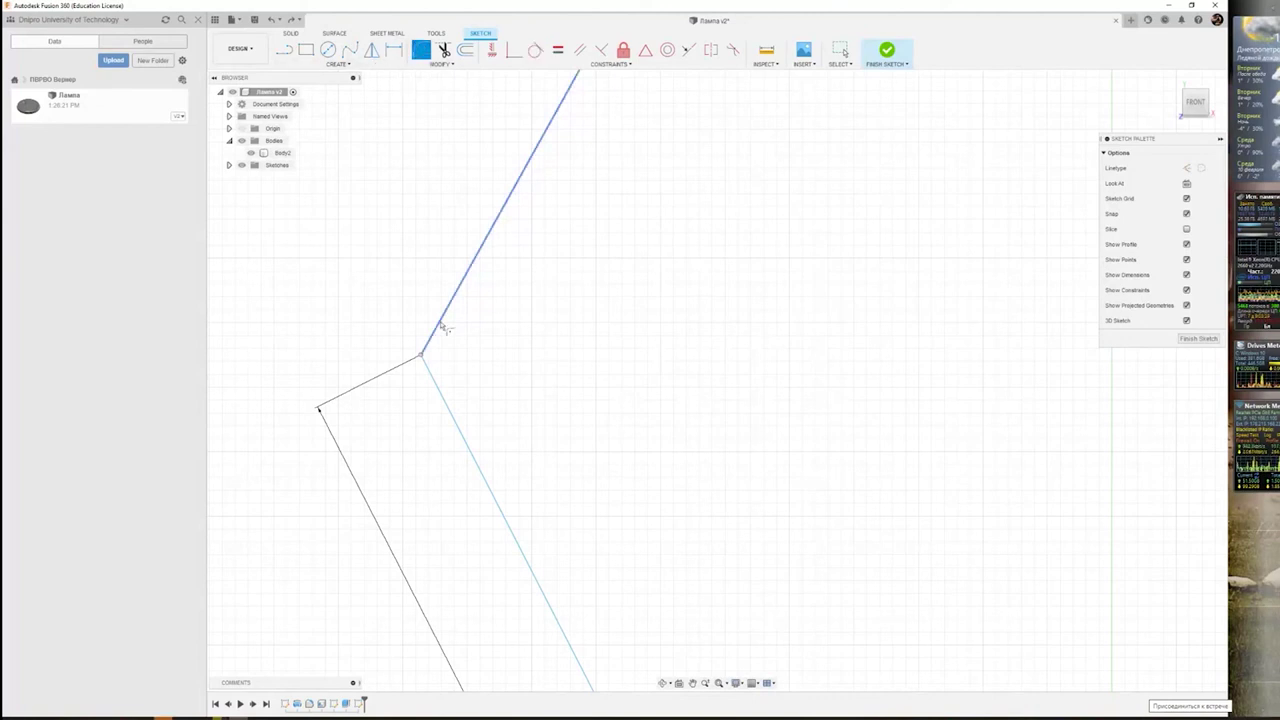
click(425, 353)
click(425, 348)
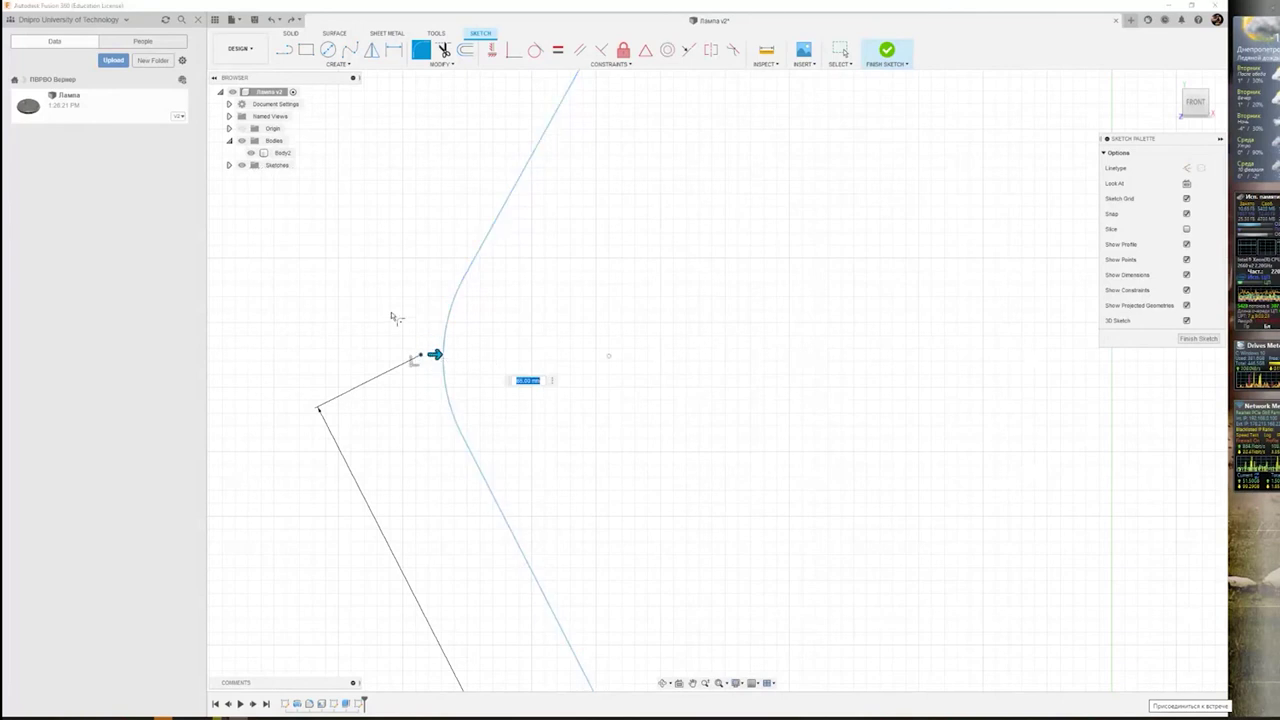
text(1)
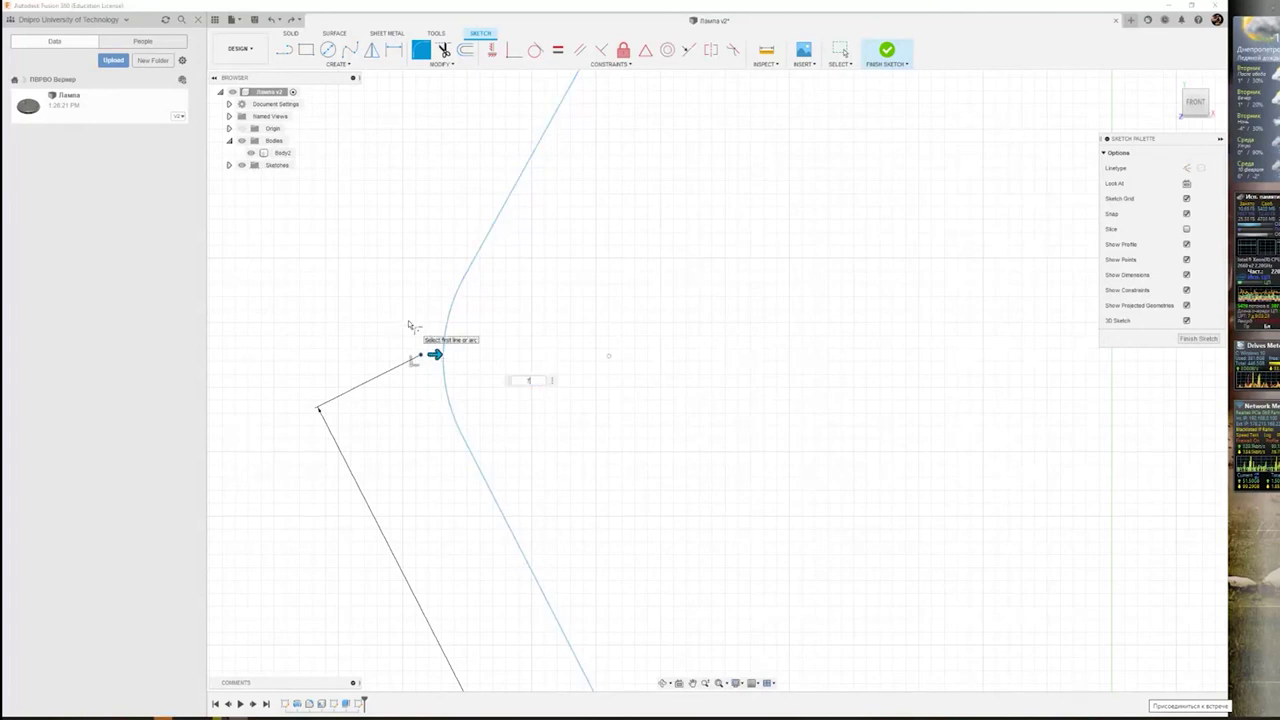
text(0)
key(Return)
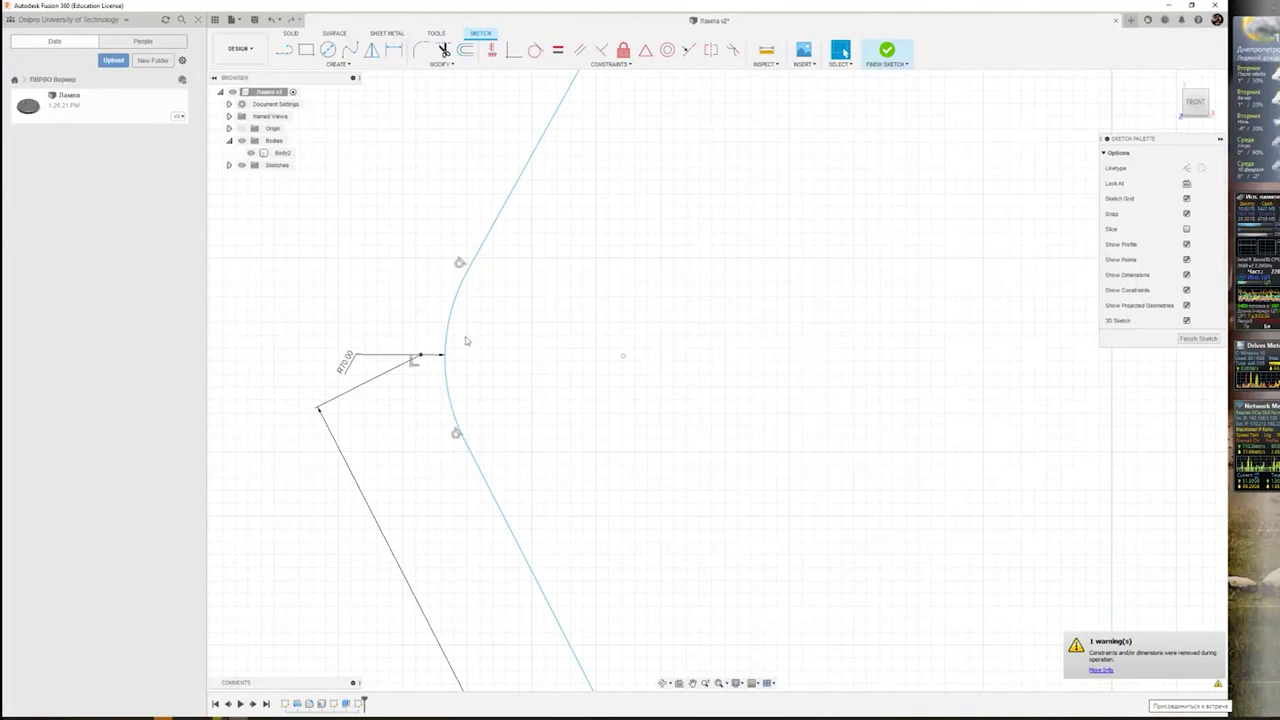
scroll(608, 371, down, 1)
scroll(640, 385, down, 1)
scroll(660, 360, down, 1)
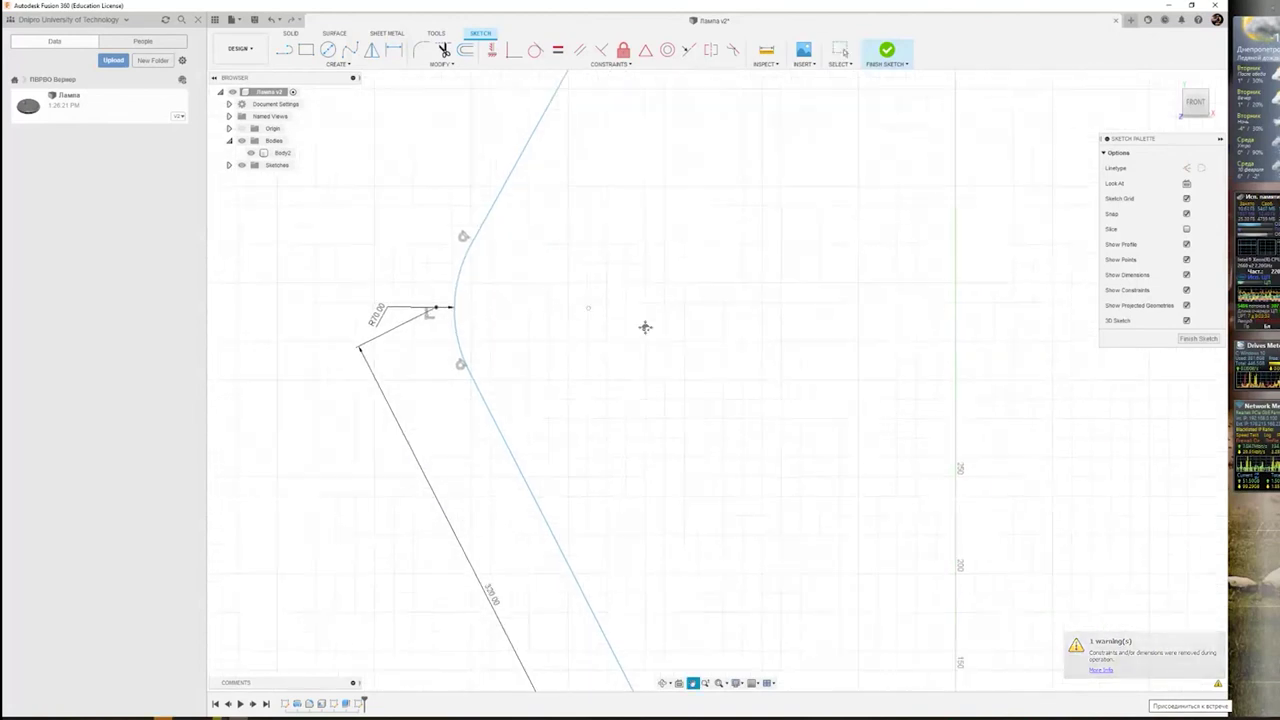
scroll(600, 260, down, 1)
scroll(647, 318, down, 1)
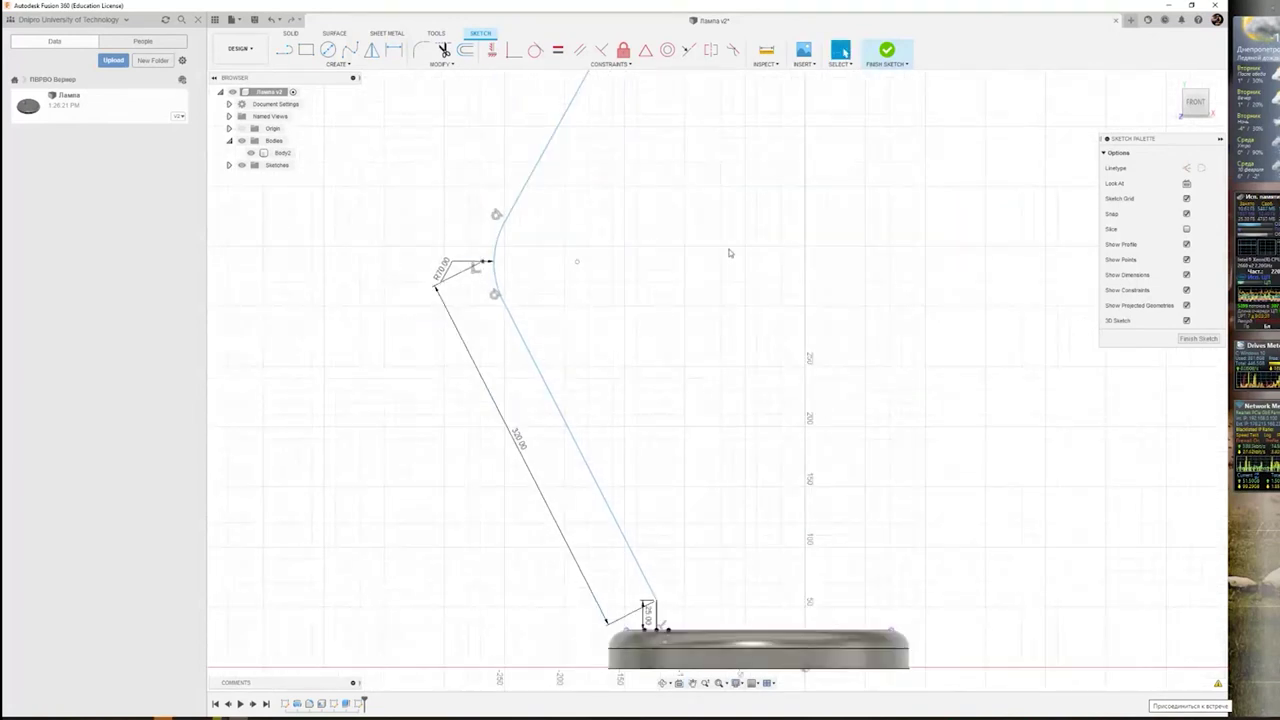
middle_drag(729, 251, 620, 226)
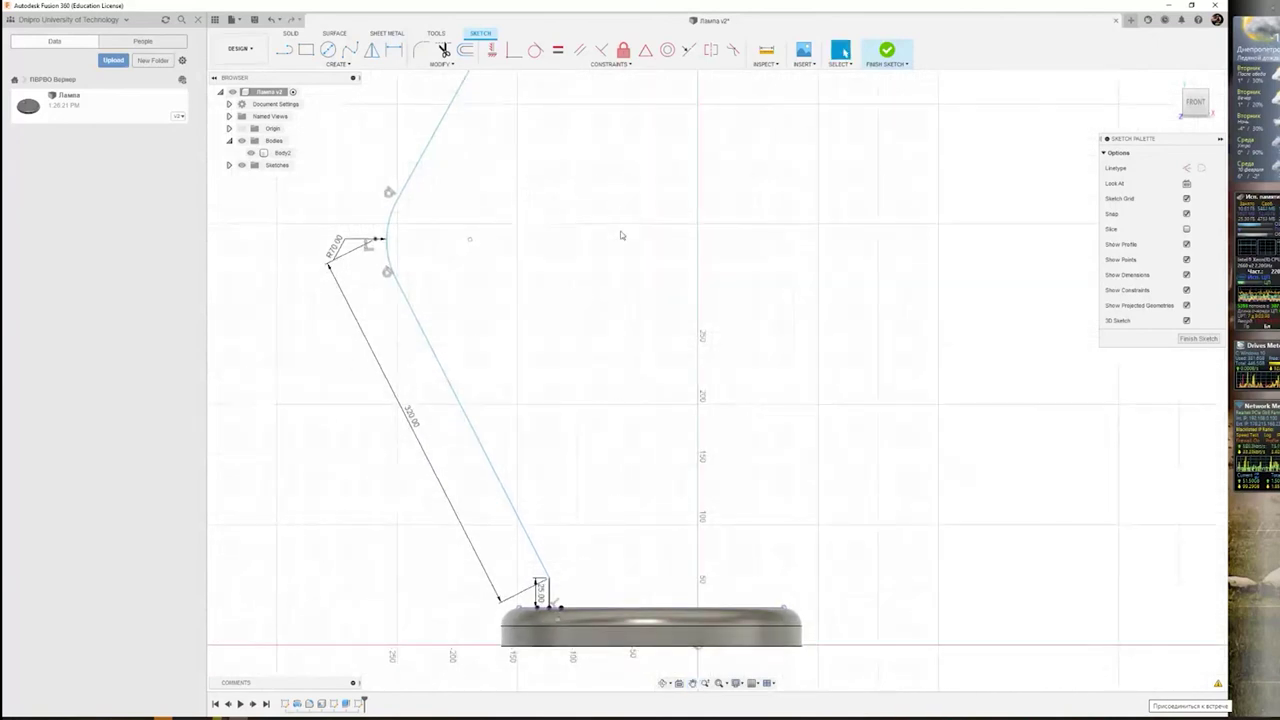
- Start a Tangent constraint with the lower slanted line near the base picked first
scroll(558, 572, up, 2)
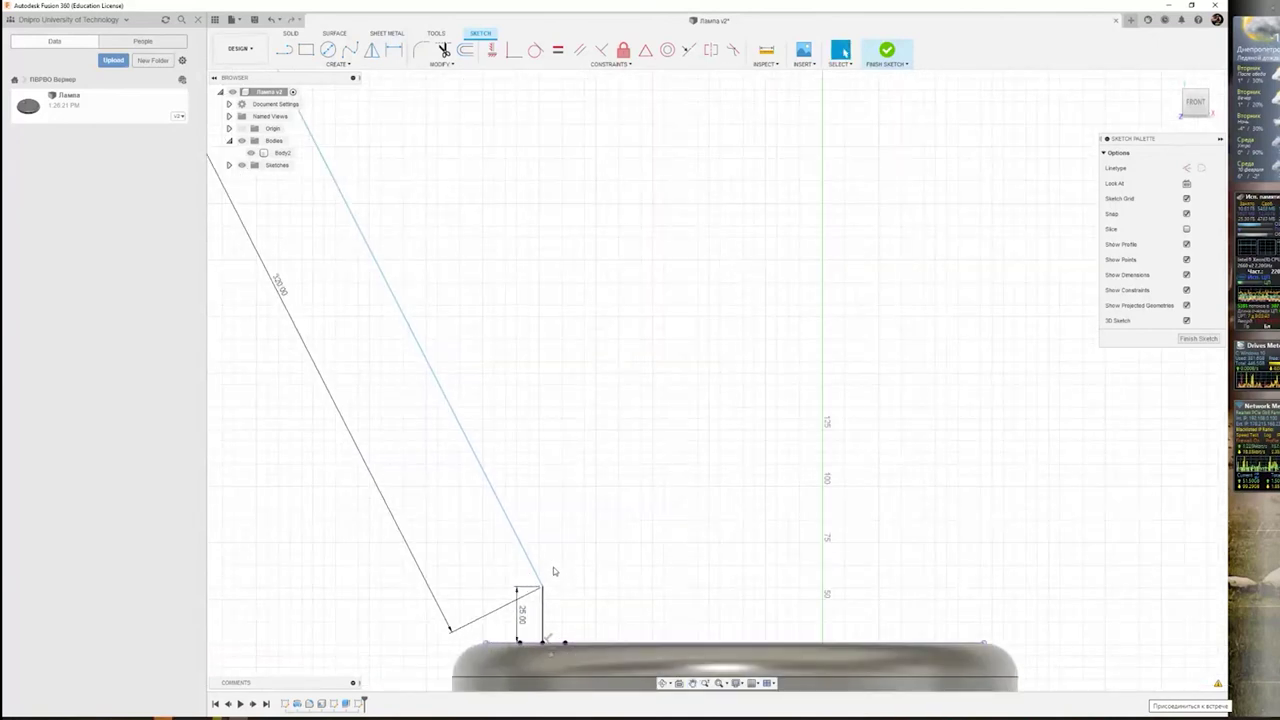
scroll(553, 567, up, 1)
middle_drag(588, 445, 620, 354)
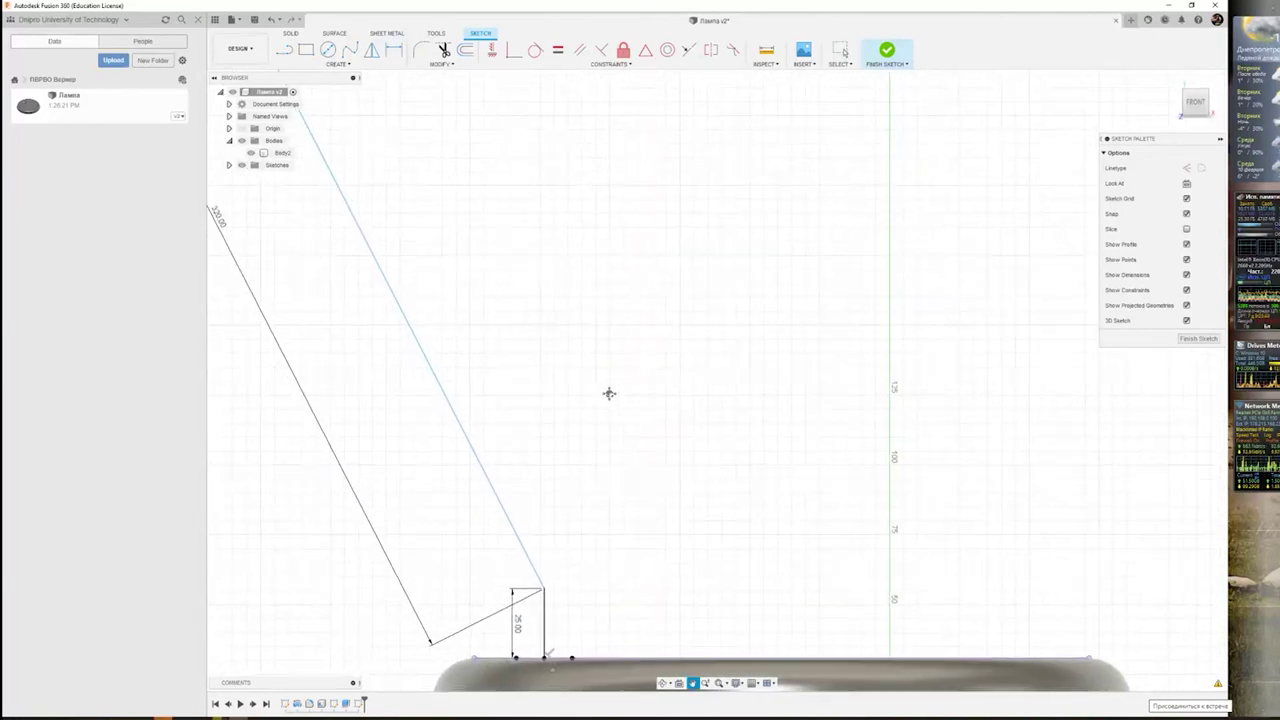
click(536, 50)
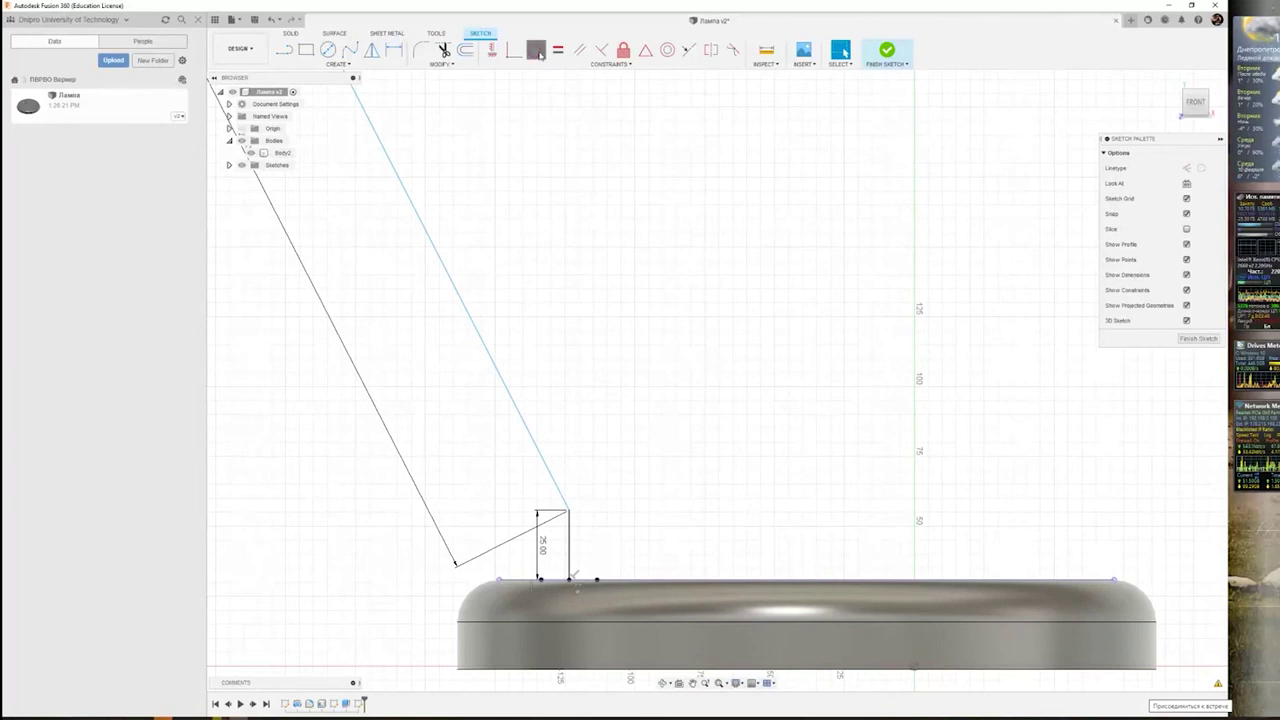
click(566, 506)
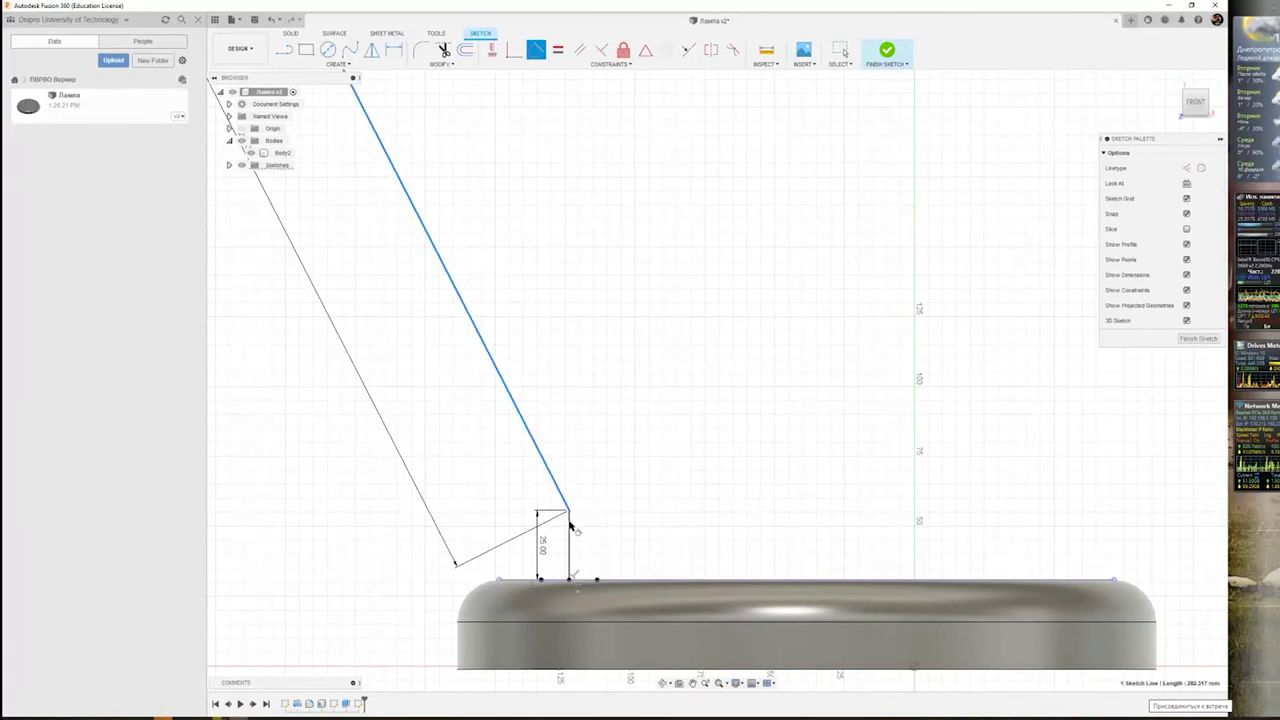
scroll(590, 408, down, 2)
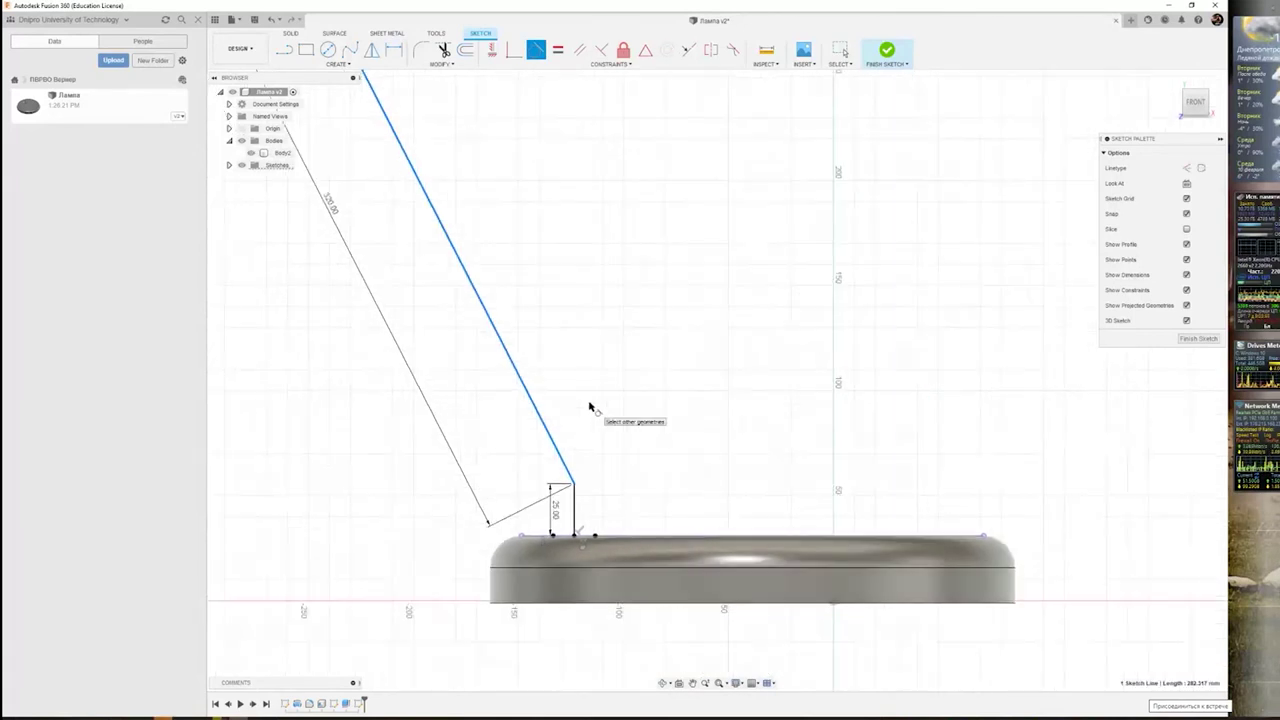
scroll(590, 408, up, 3)
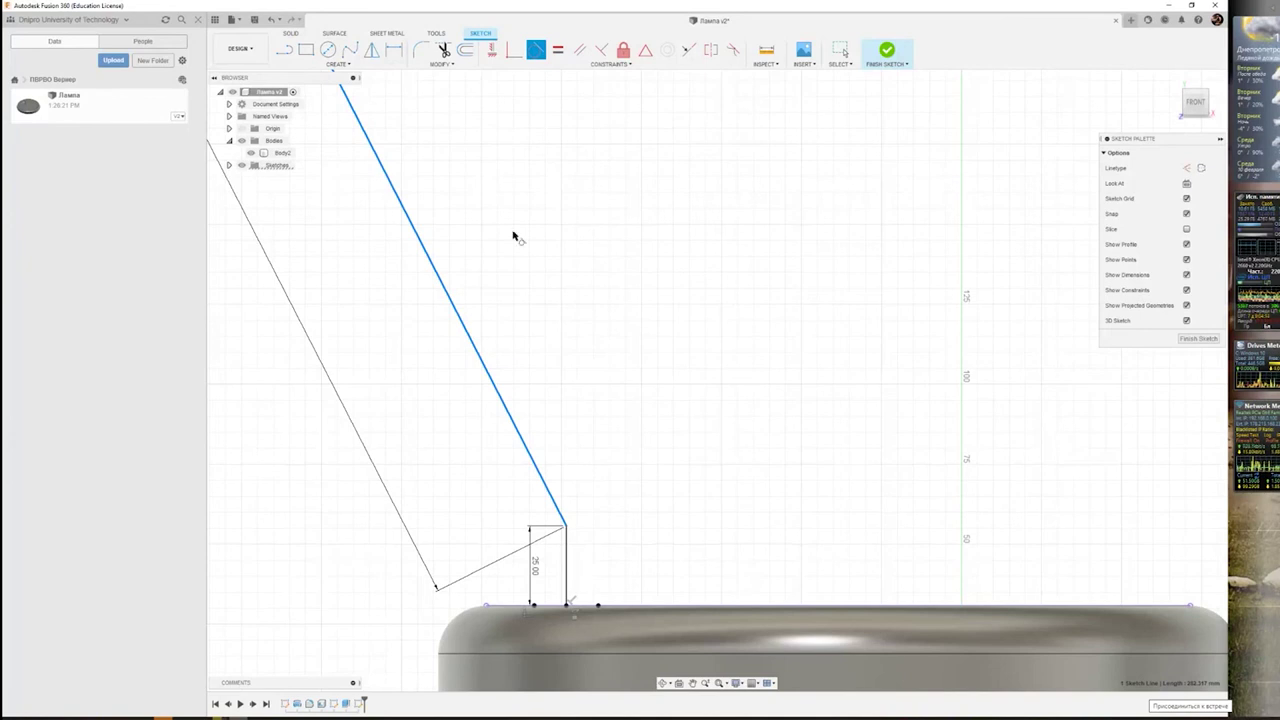
scroll(589, 217, down, 3)
scroll(597, 340, down, 2)
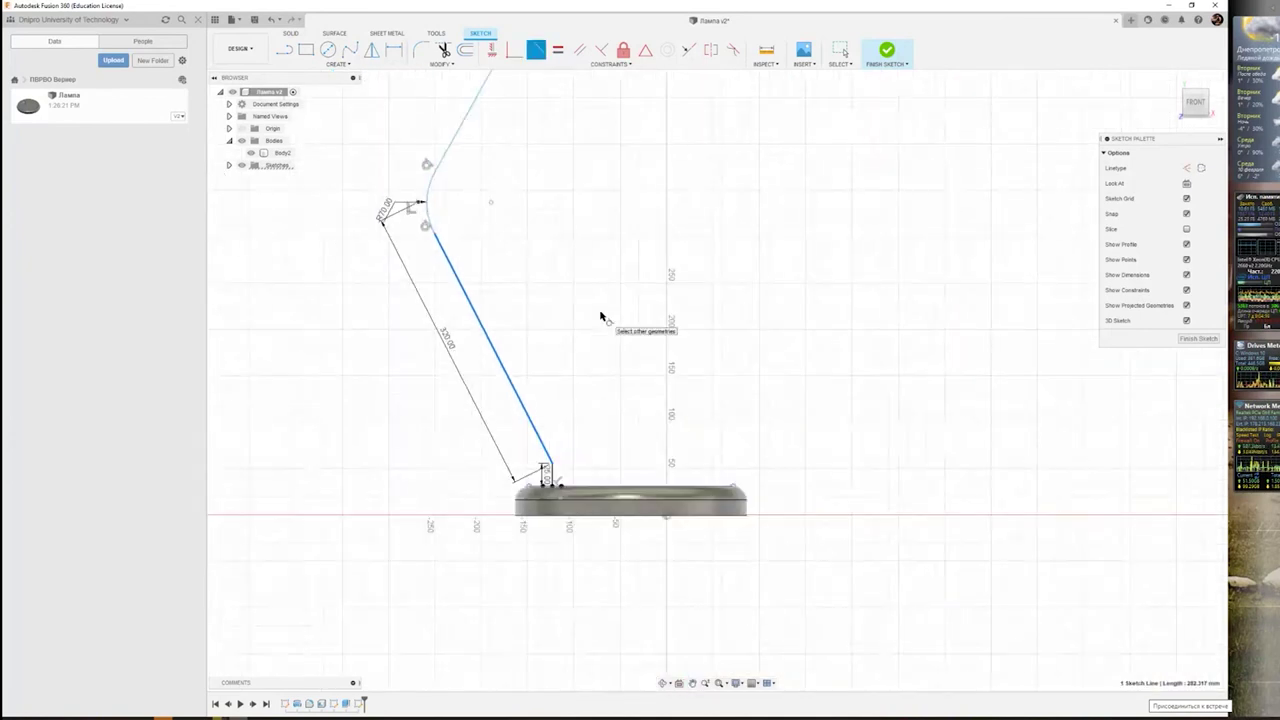
- Dimension the stem's top endpoint 650 mm above the base as the overall height
key(Escape)
scroll(609, 223, down, 1)
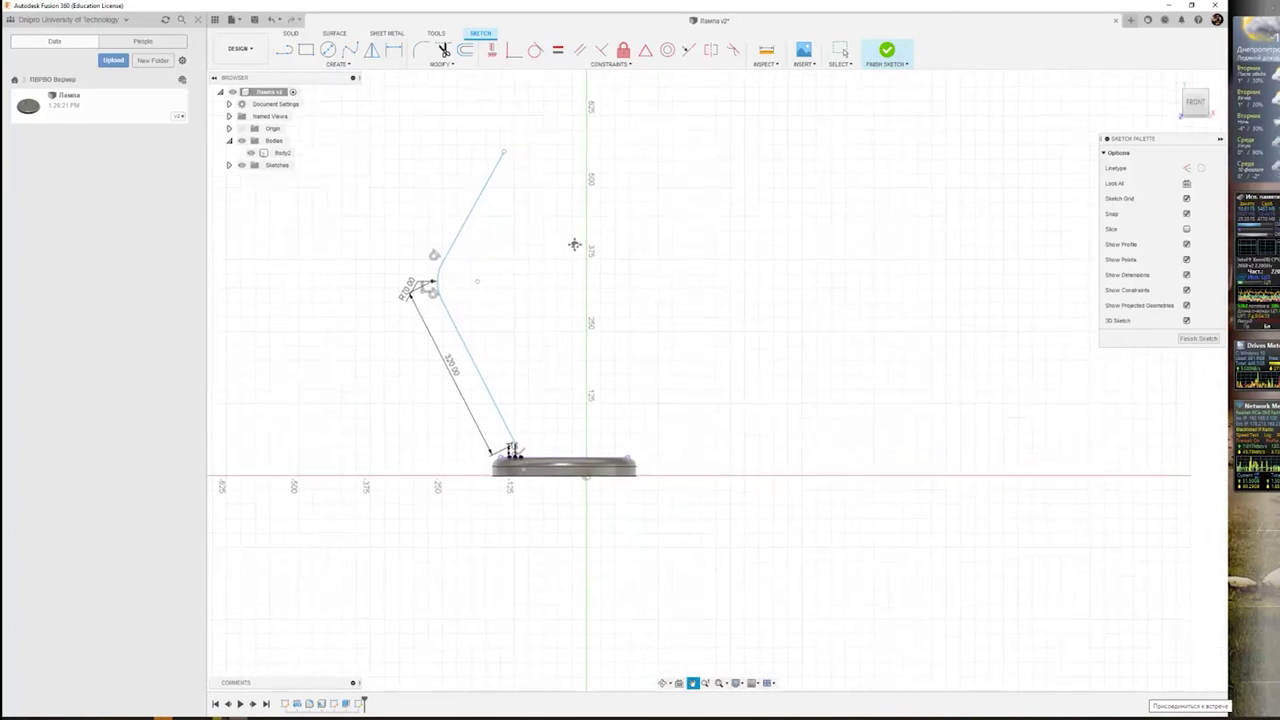
key(r)
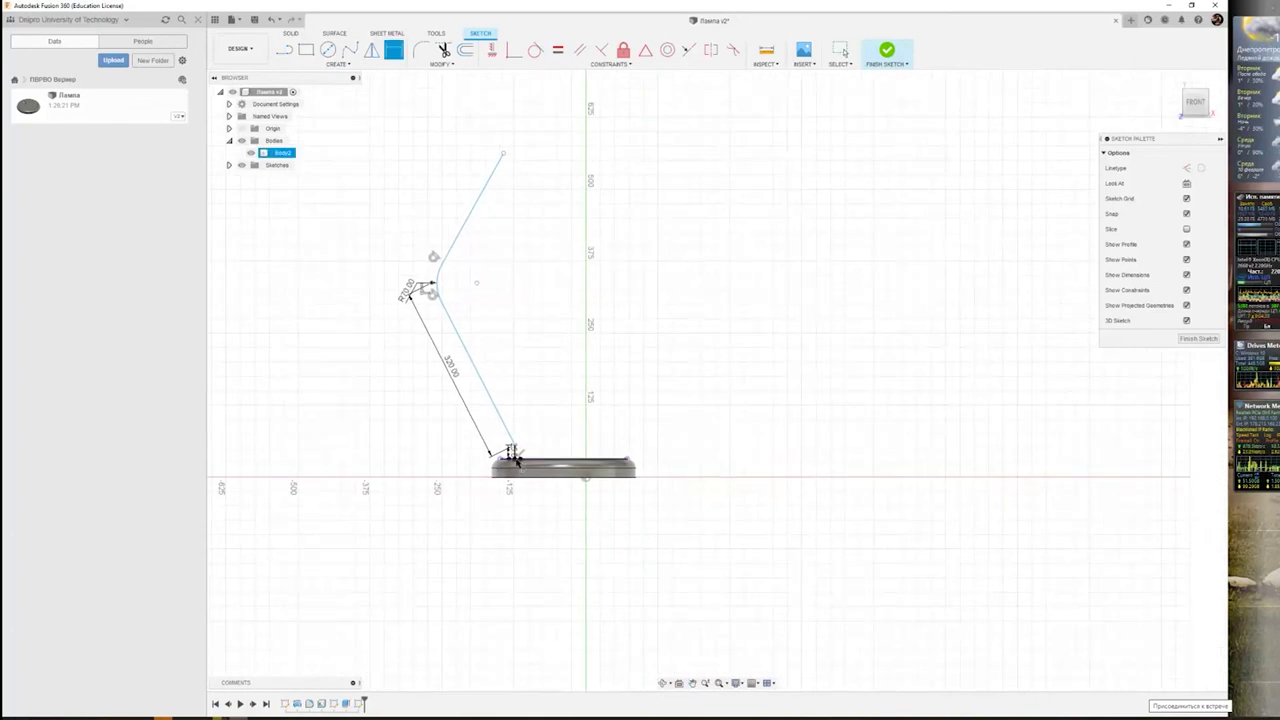
click(517, 452)
key(d)
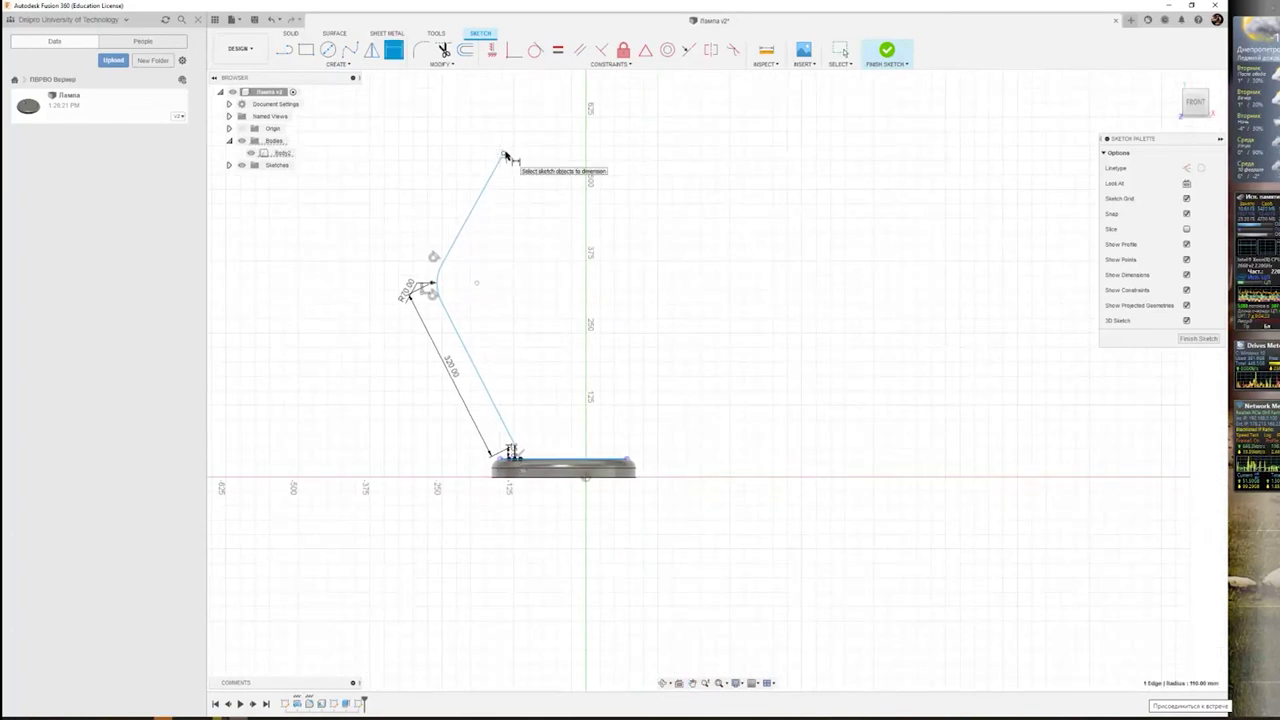
click(503, 154)
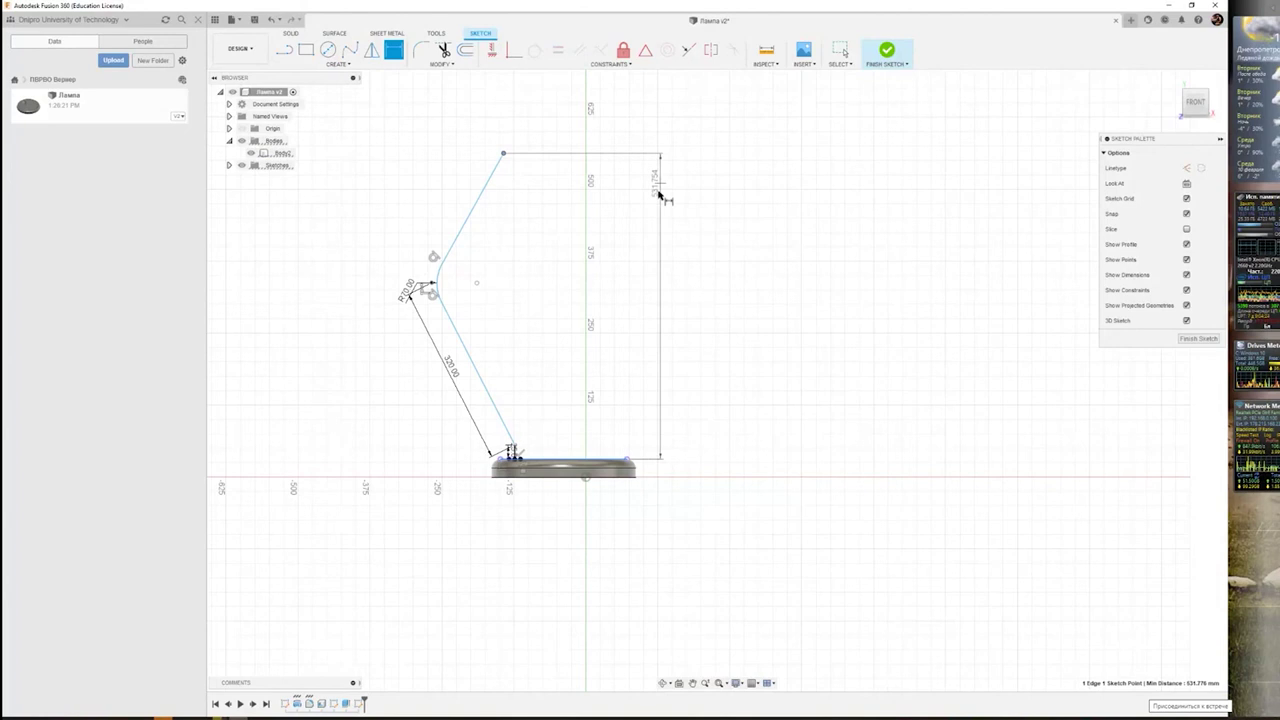
click(651, 231)
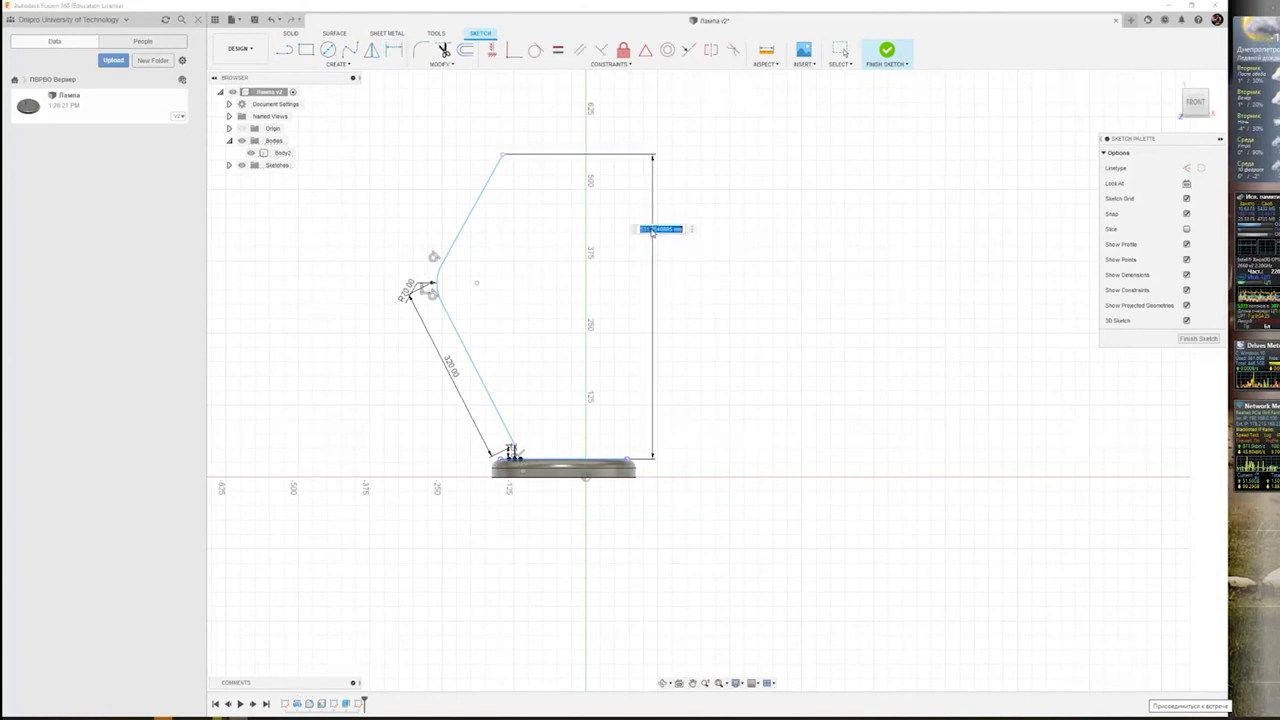
text(650)
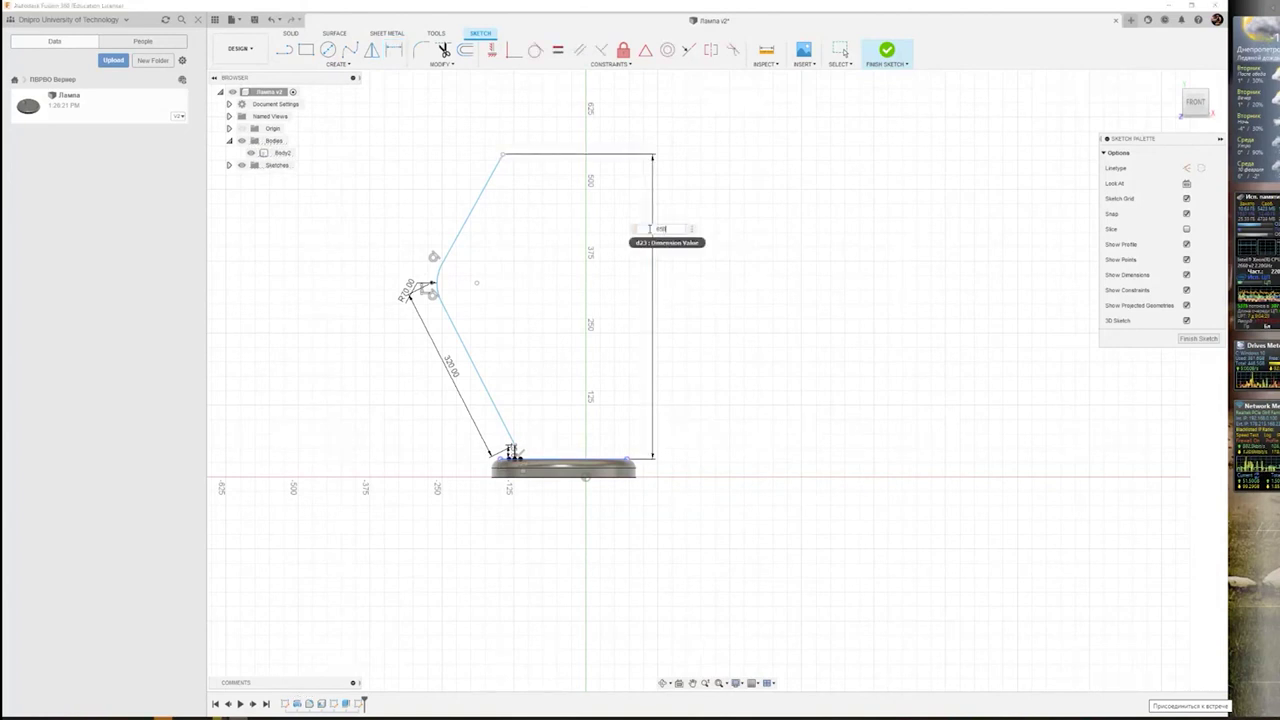
key(Return)
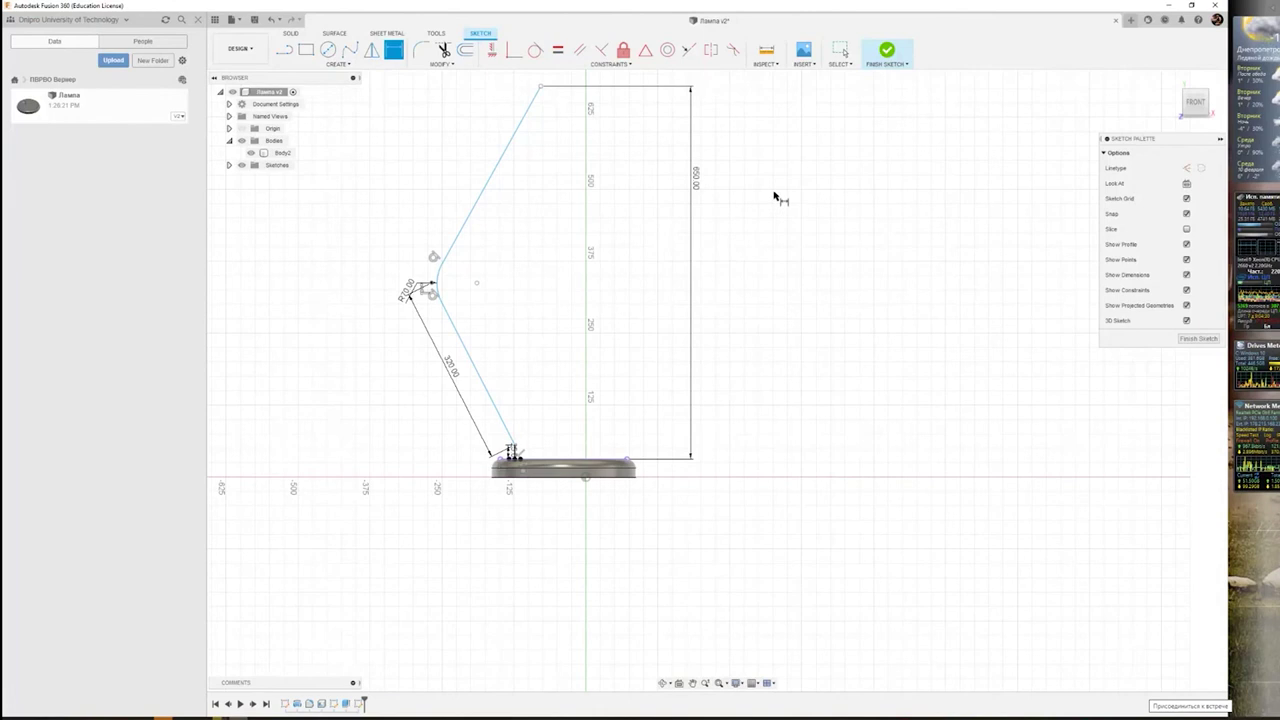
key(Escape)
middle_drag(777, 197, 767, 234)
key(d)
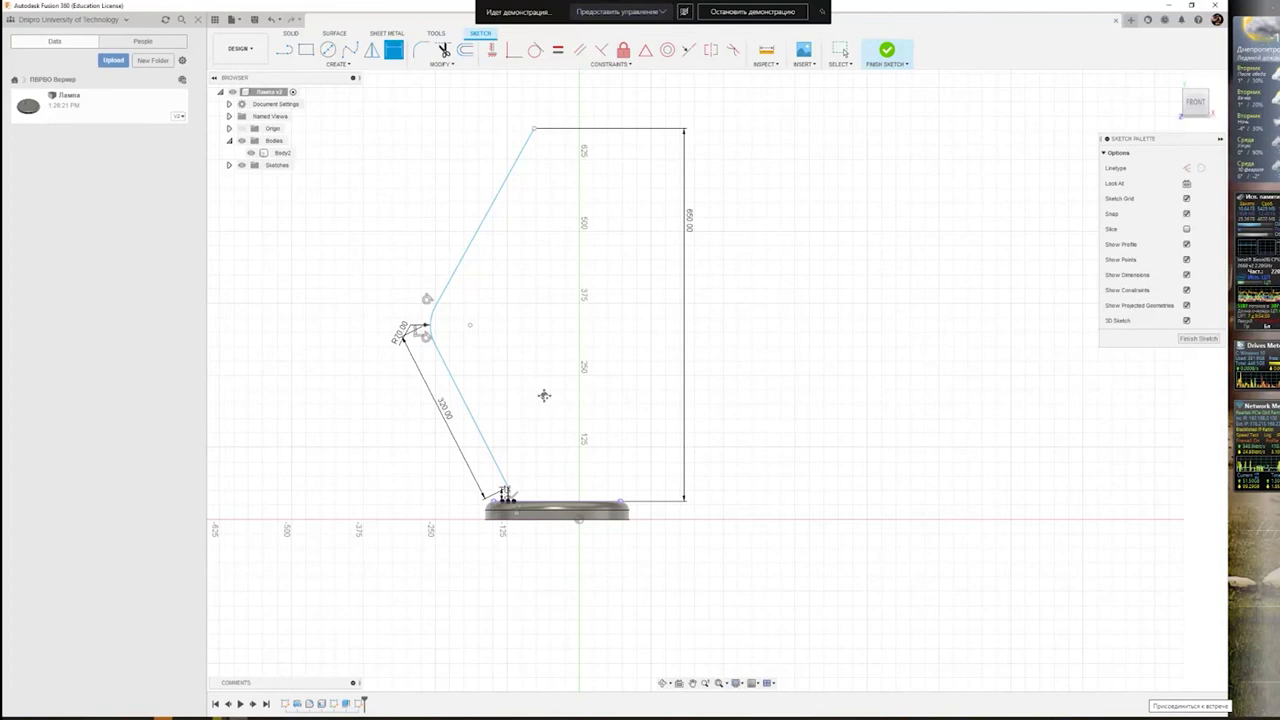
middle_drag(543, 394, 595, 337)
scroll(560, 400, up, 3)
scroll(560, 400, up, 2)
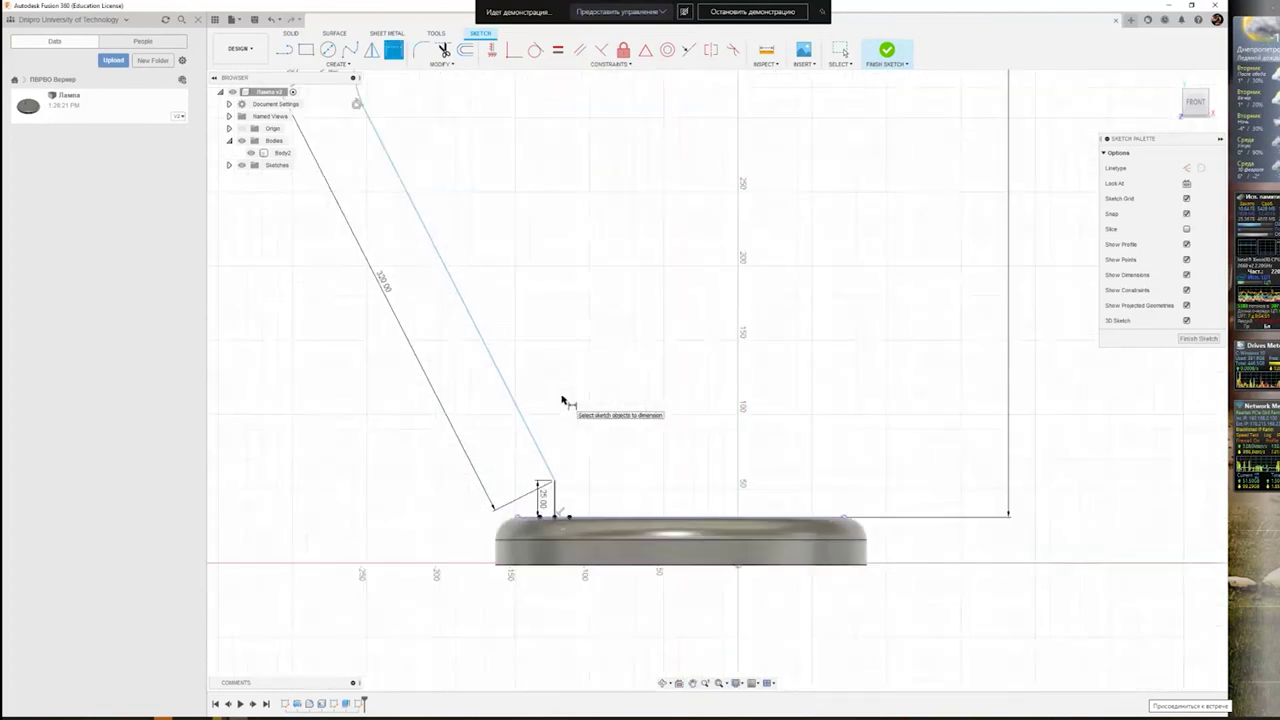
middle_drag(546, 303, 656, 287)
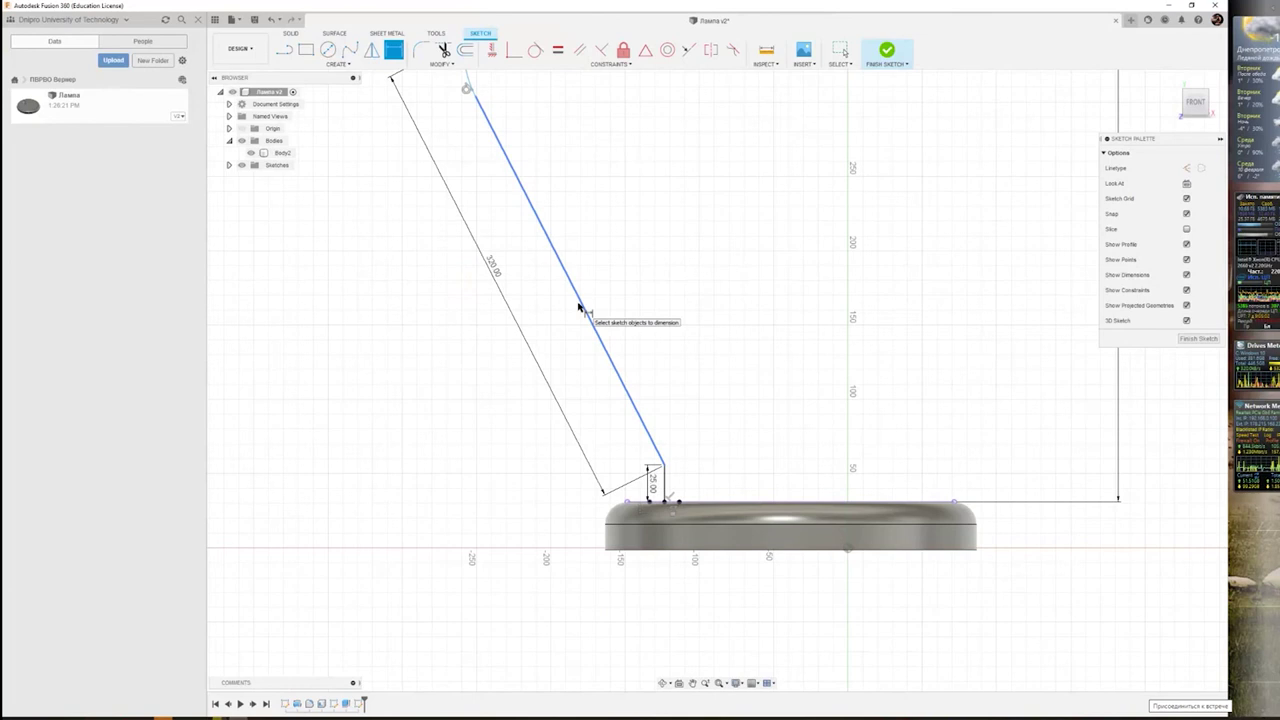
click(578, 307)
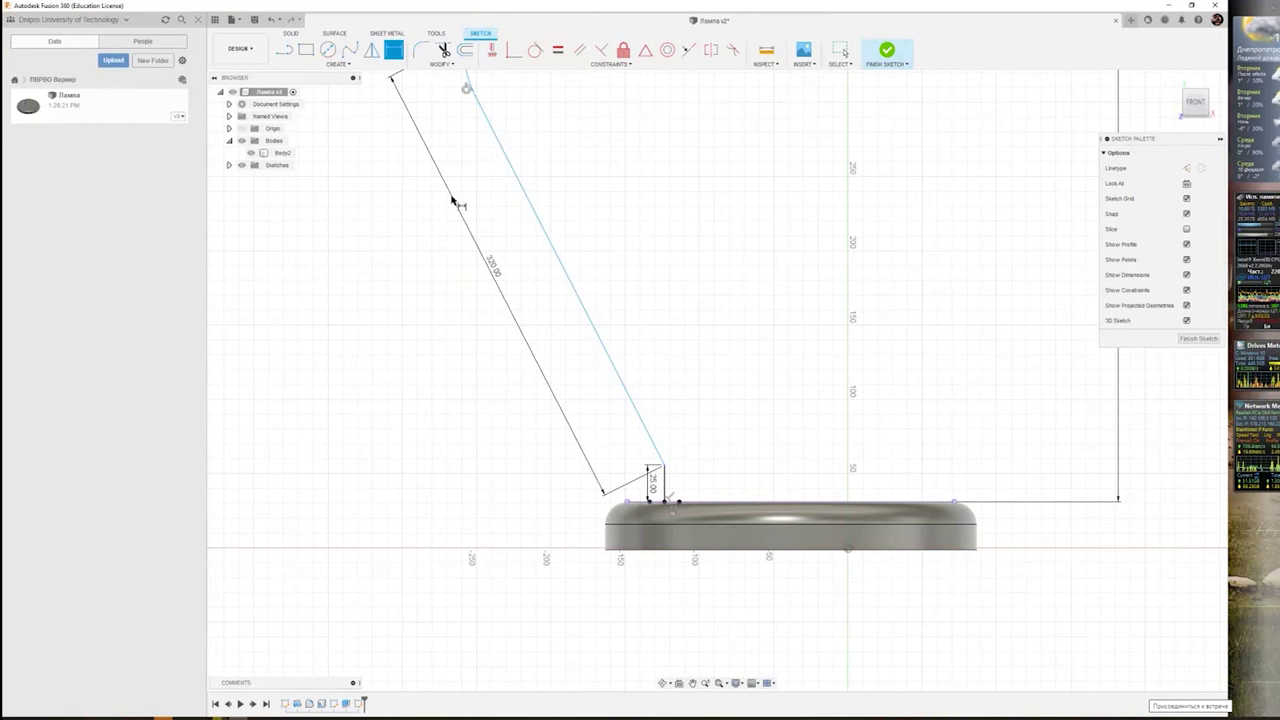
click(348, 68)
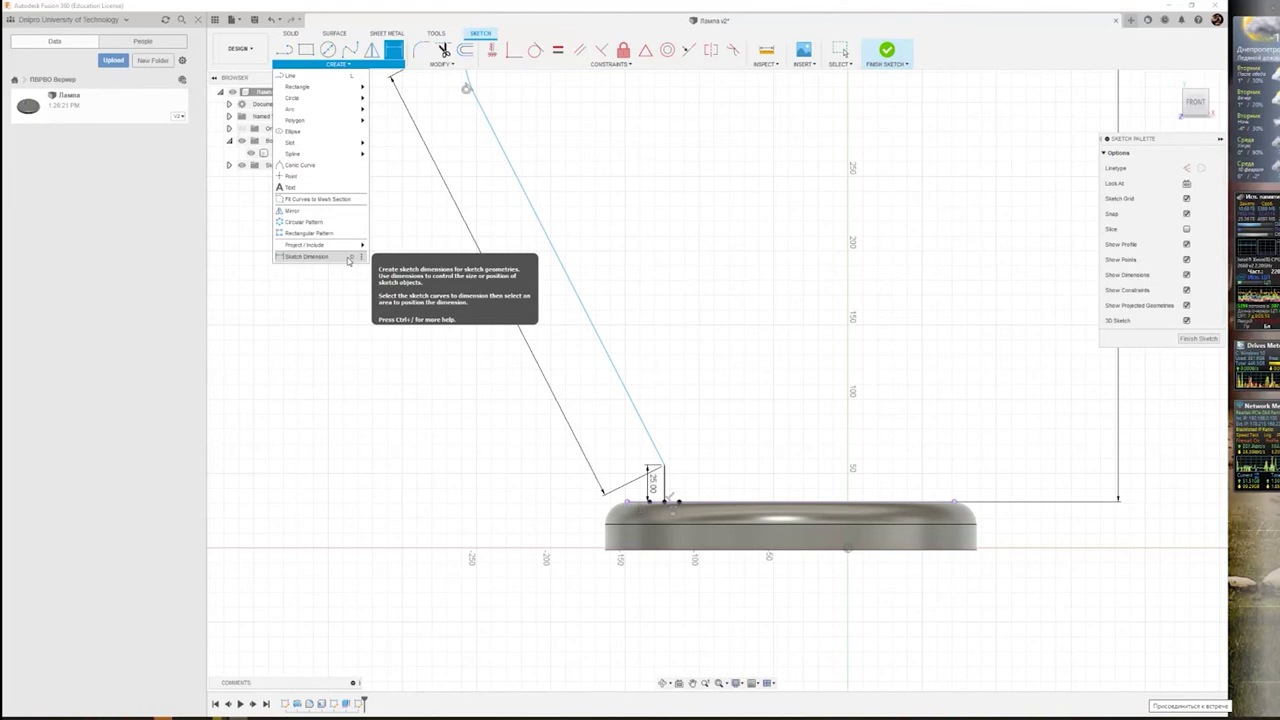
click(348, 257)
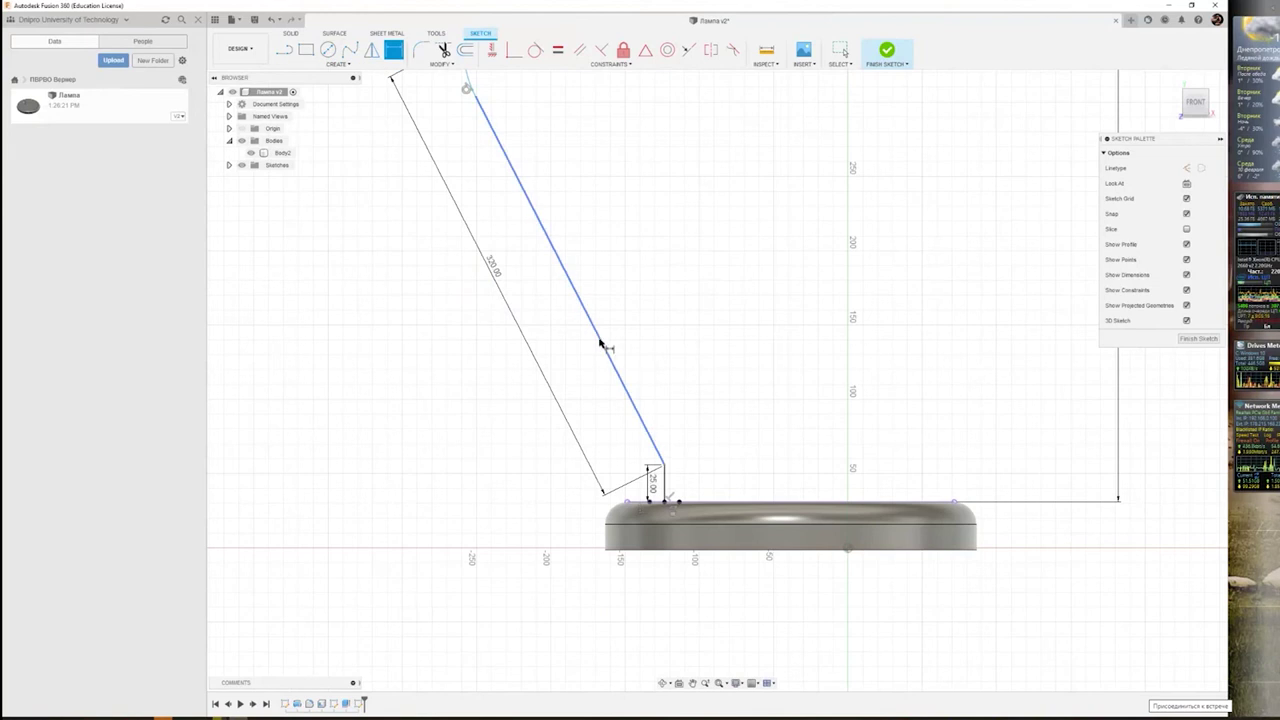
click(644, 432)
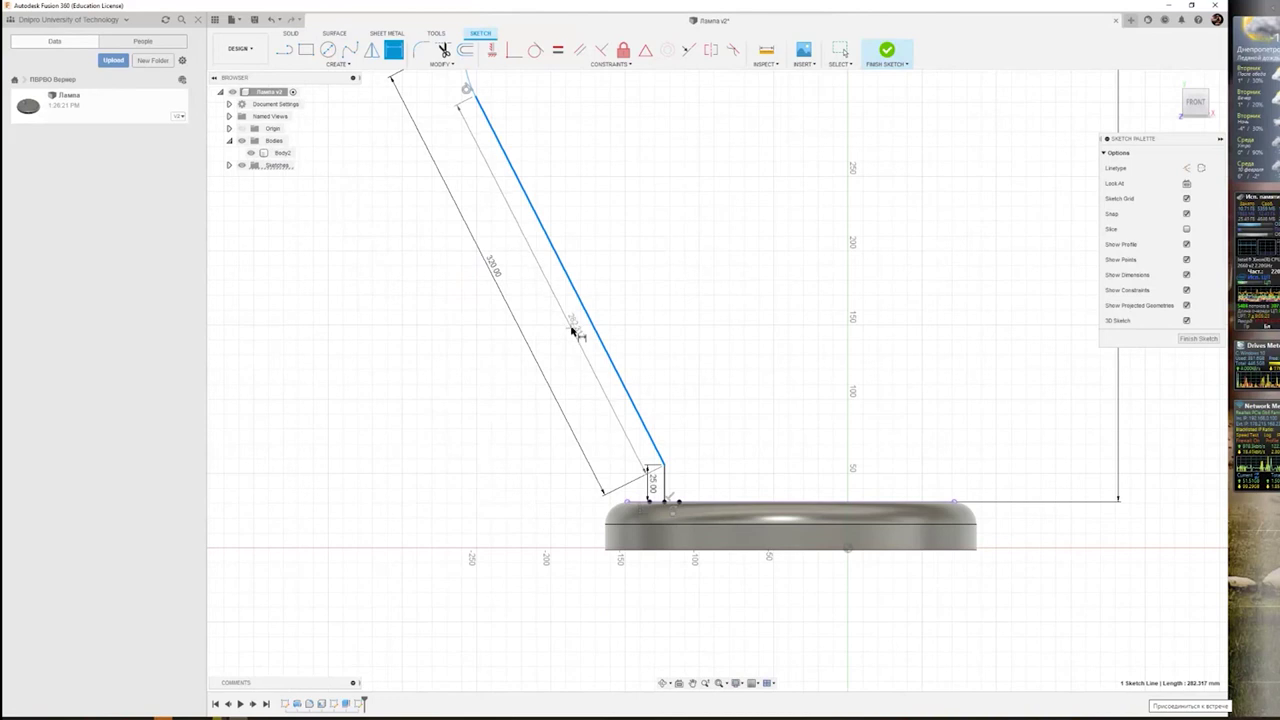
key(Escape)
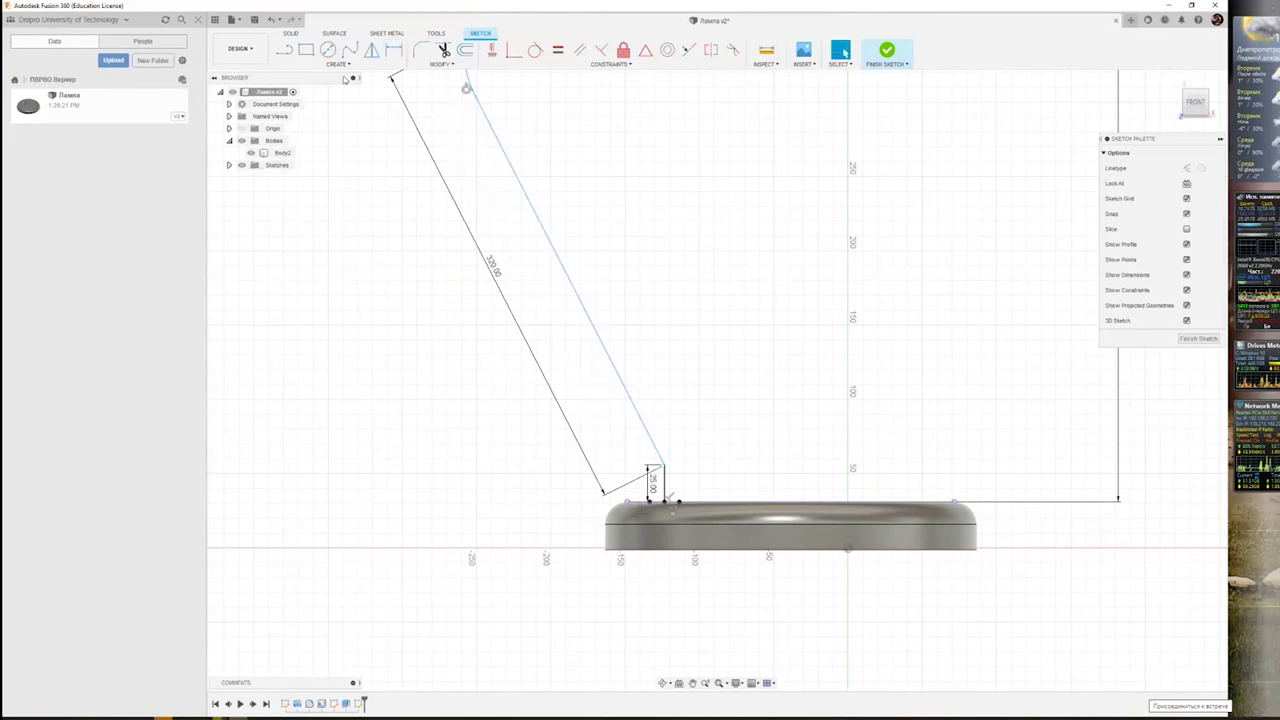
click(335, 64)
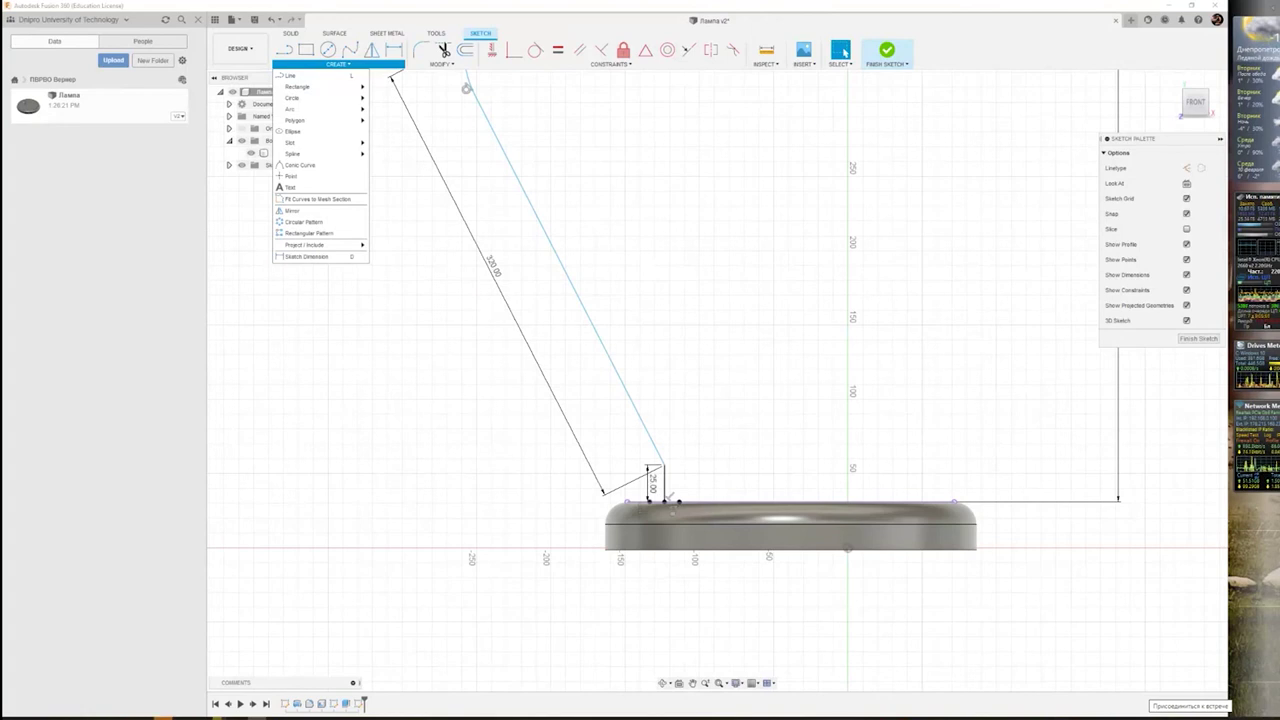
- Round the stem's lower corner with an R25 fillet, then switch to the PDF tutorial
click(611, 63)
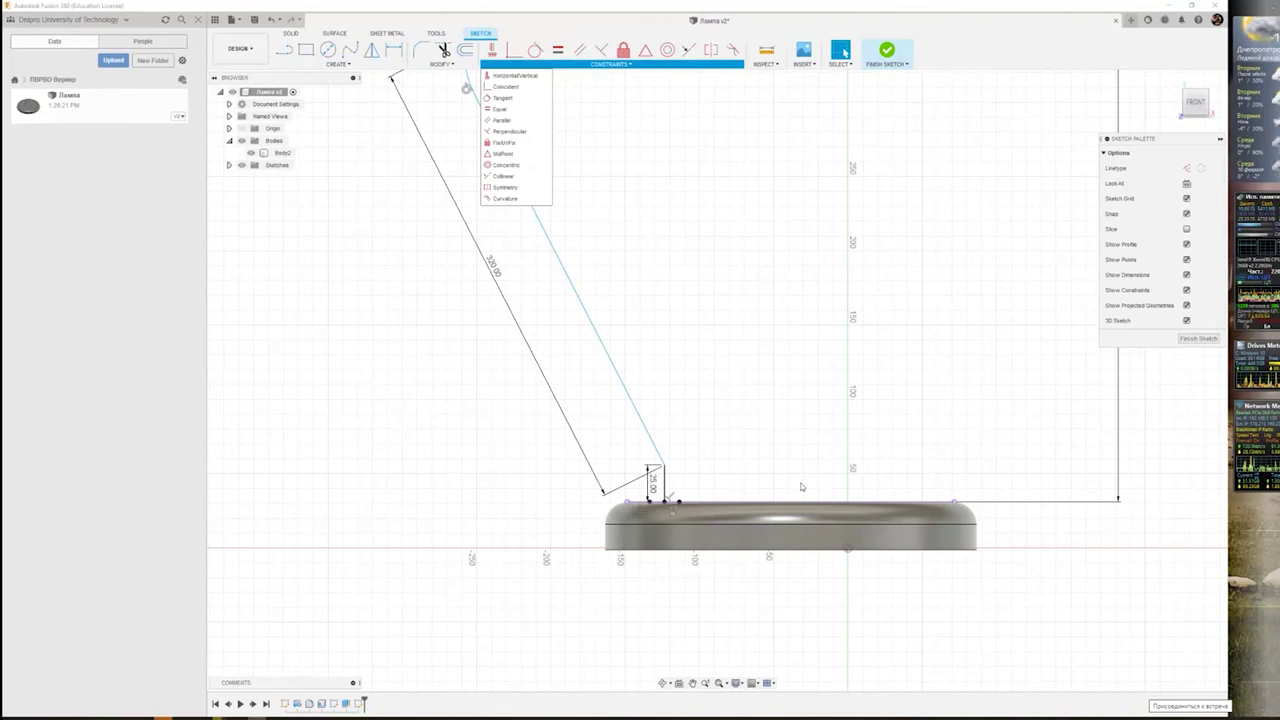
scroll(669, 476, up, 3)
scroll(670, 470, up, 2)
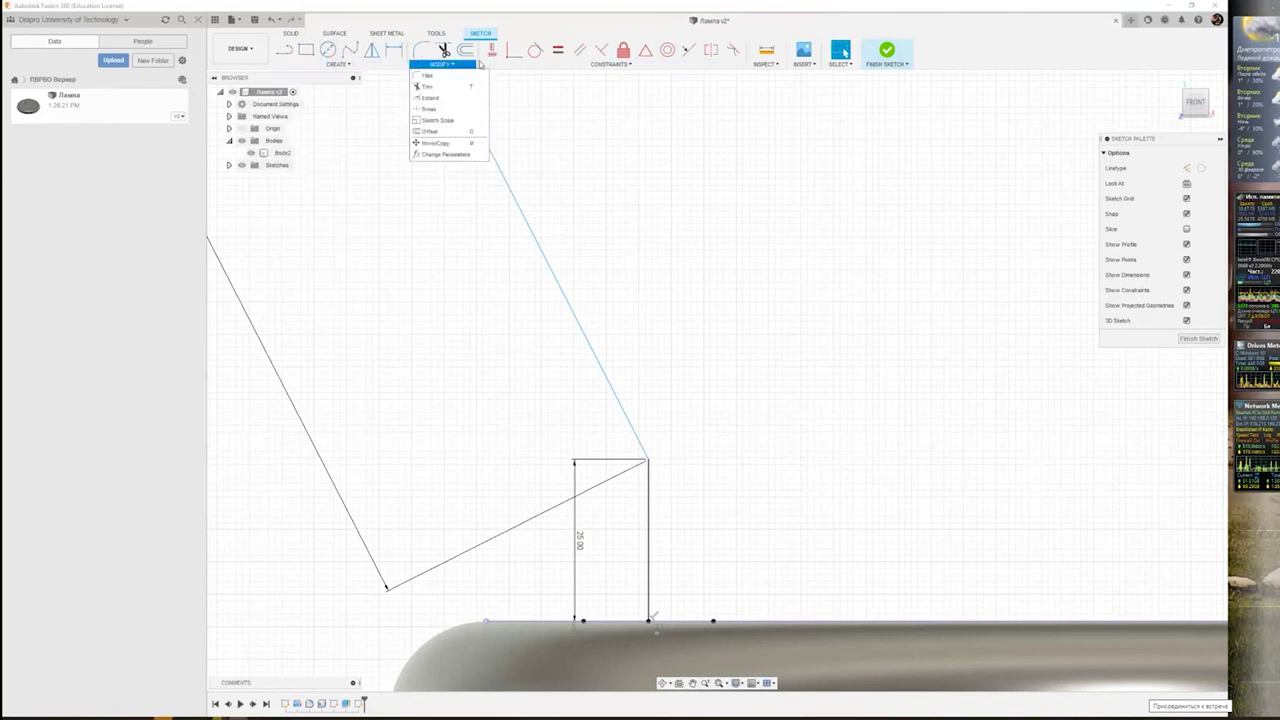
click(418, 55)
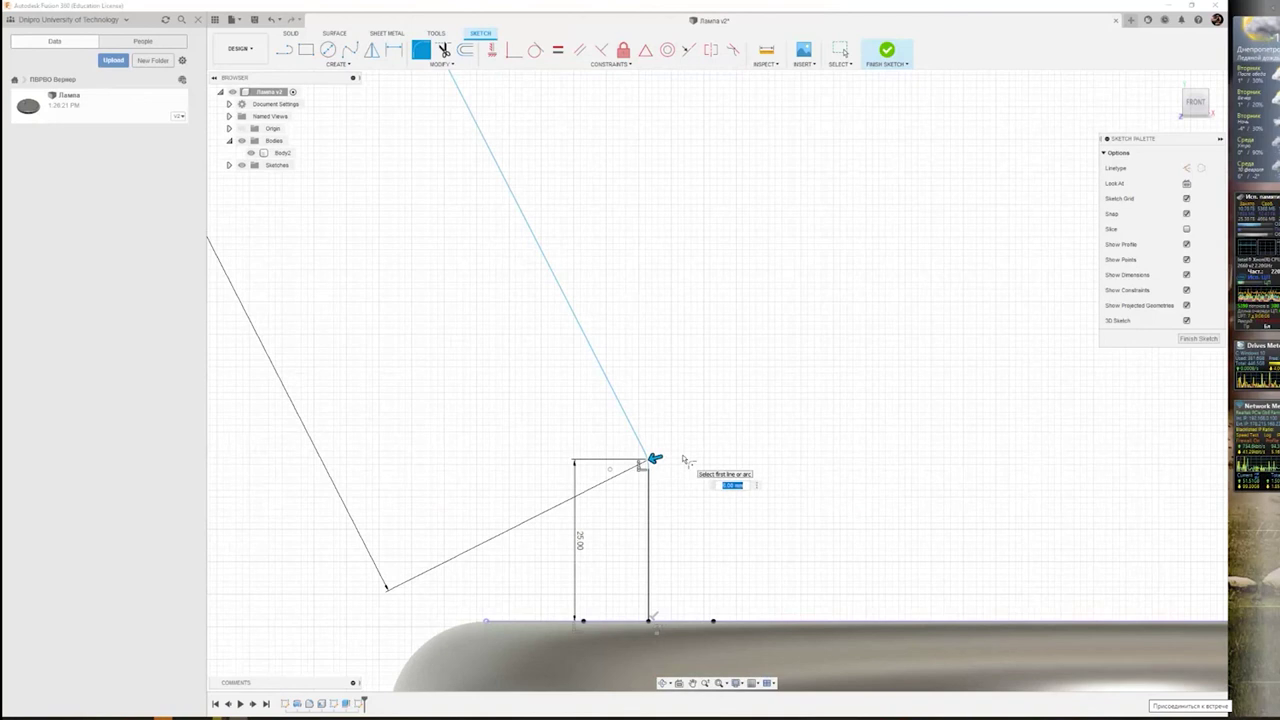
text(25)
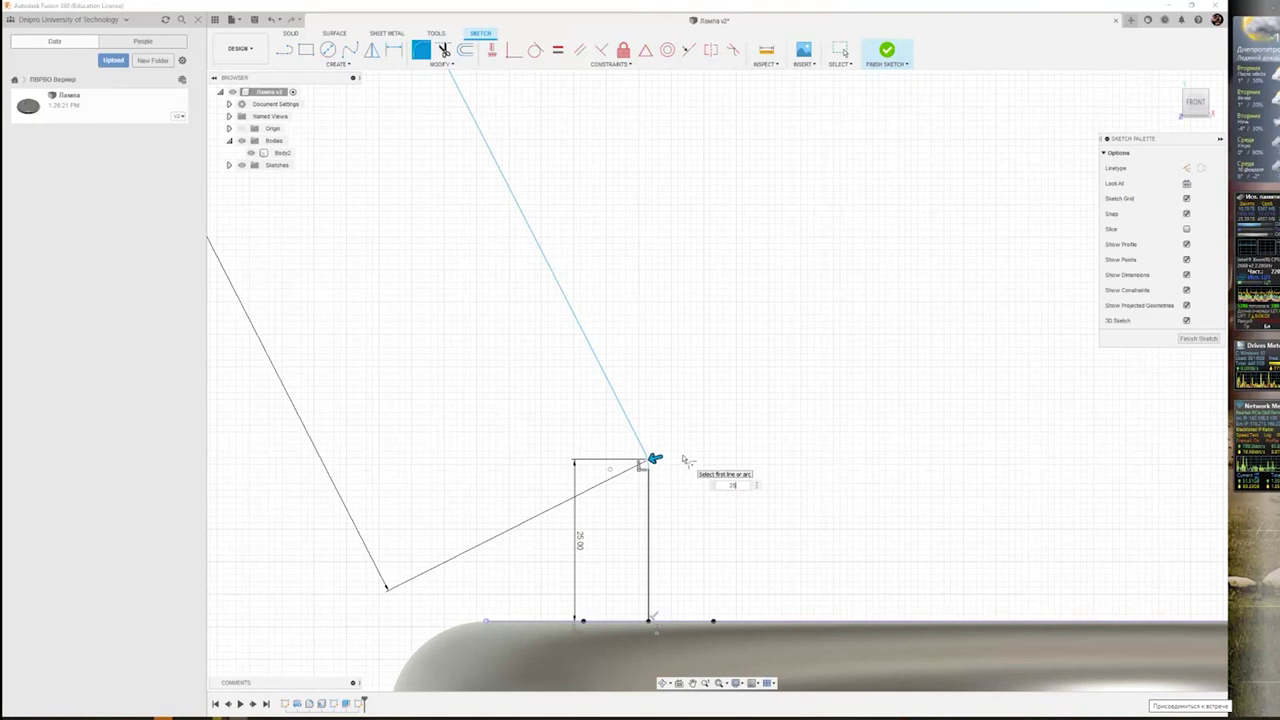
key(Return)
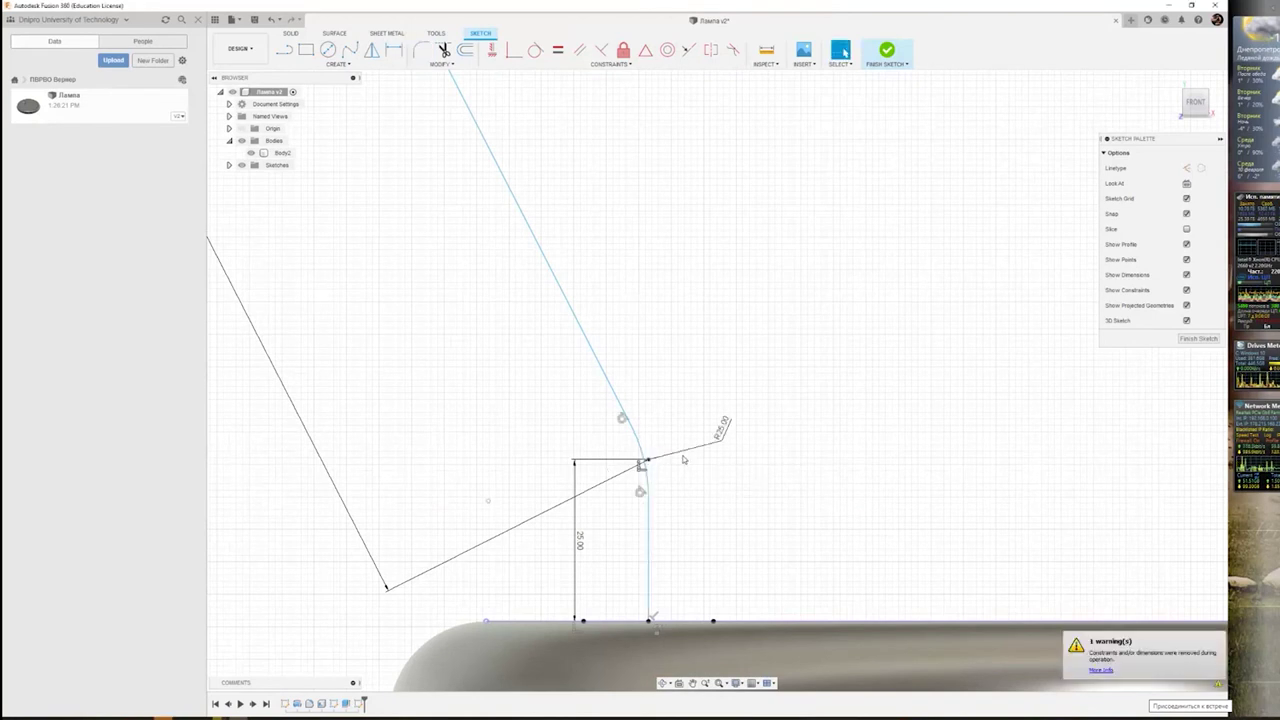
scroll(671, 381, down, 2)
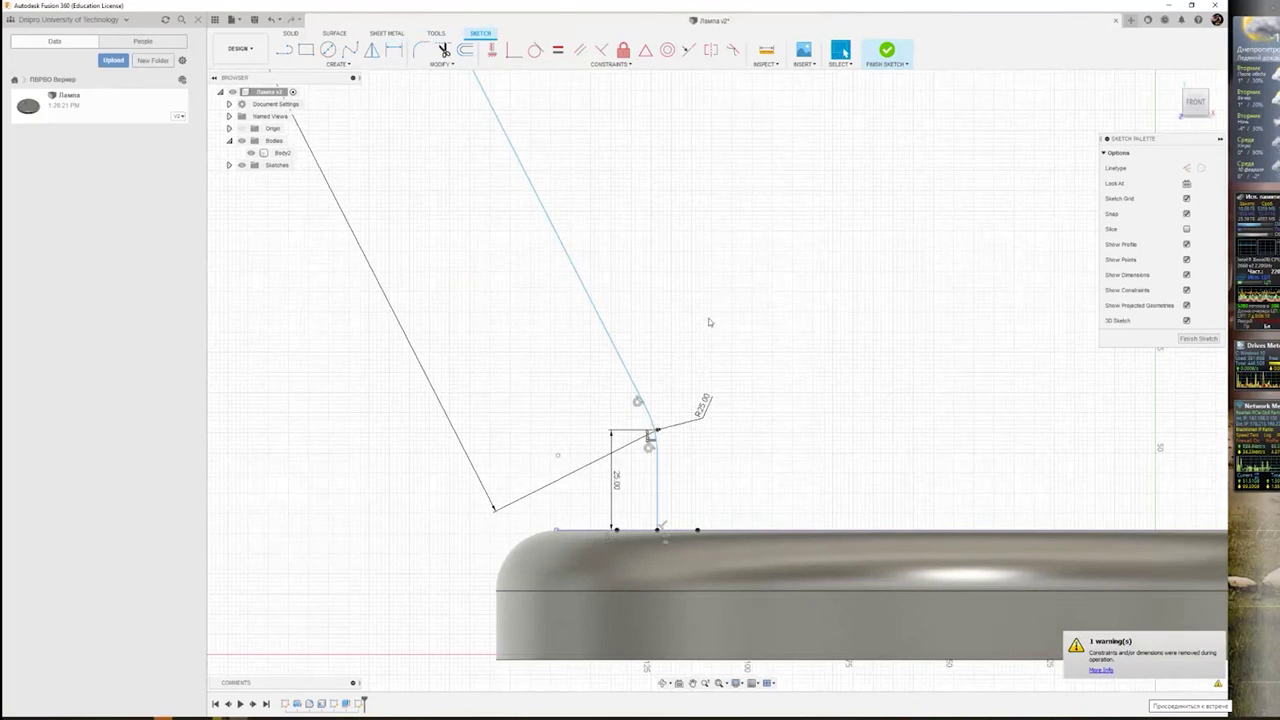
key(alt+Tab)
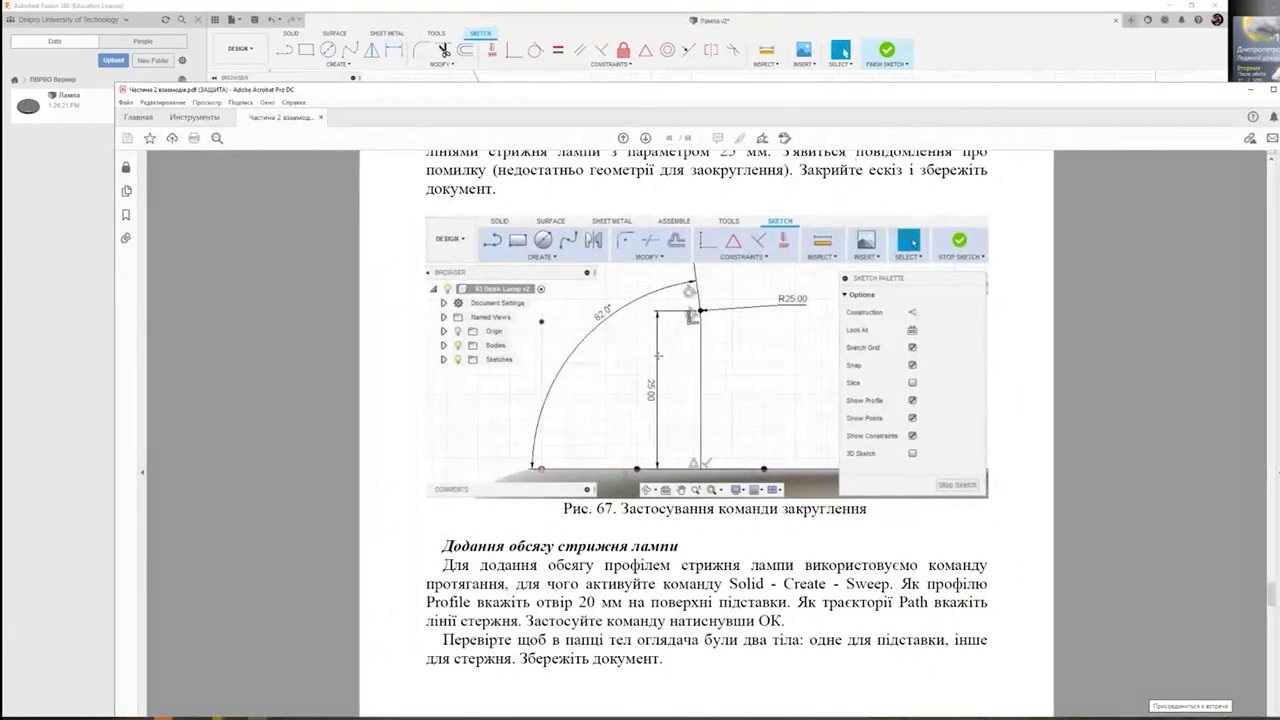
- Scroll the PDF up to review the tutorial's R25 fillet step in Fig. 67
scroll(646, 354, up, 2)
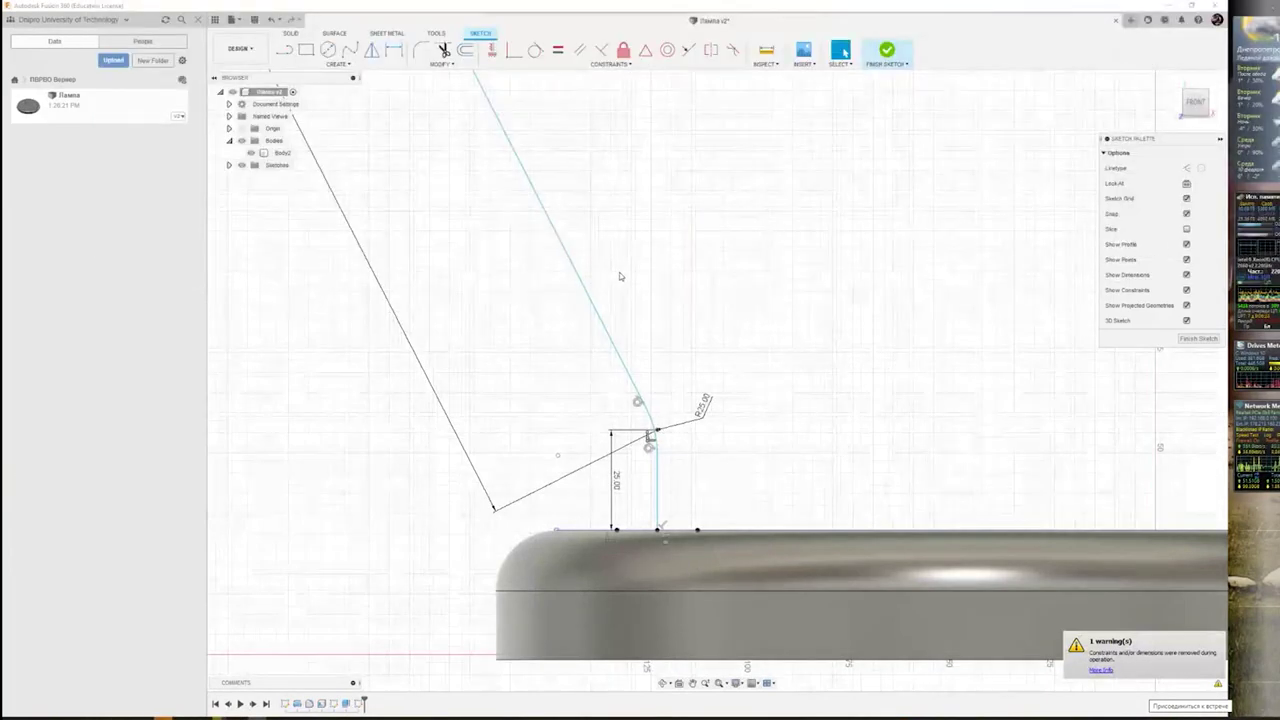
- Save Лампа as a new version and show its version history in the Data panel
scroll(622, 270, down, 1)
scroll(622, 270, down, 1)
scroll(622, 268, down, 1)
scroll(622, 268, down, 2)
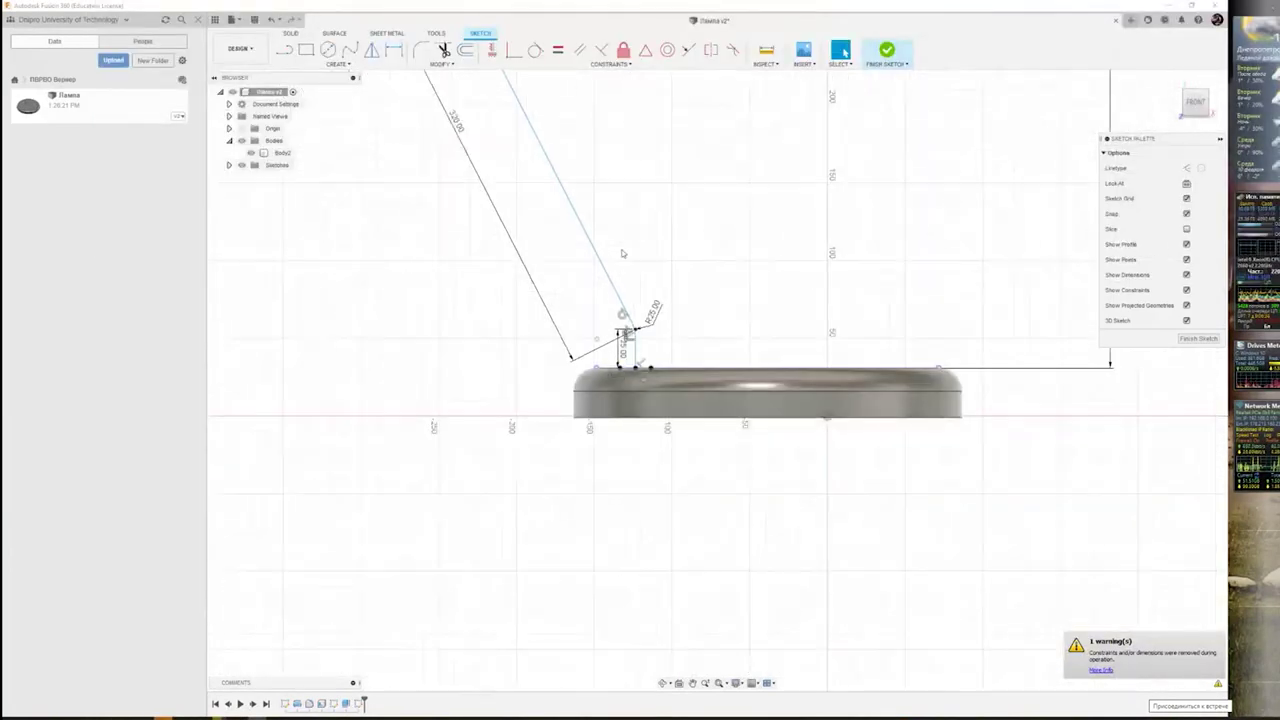
scroll(630, 205, down, 1)
scroll(645, 192, down, 1)
mouse_move(684, 220)
middle_down()
mouse_move(677, 283)
mouse_move(623, 403)
middle_up()
middle_drag(700, 215, 692, 268)
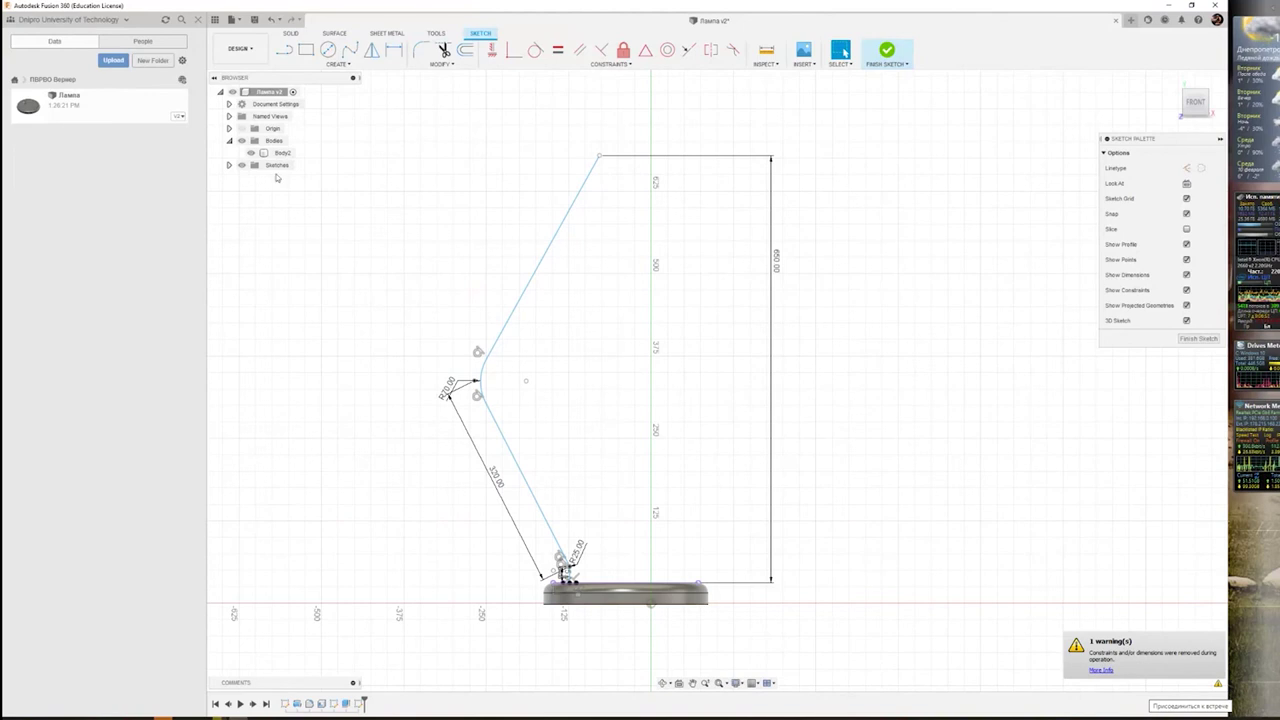
click(254, 19)
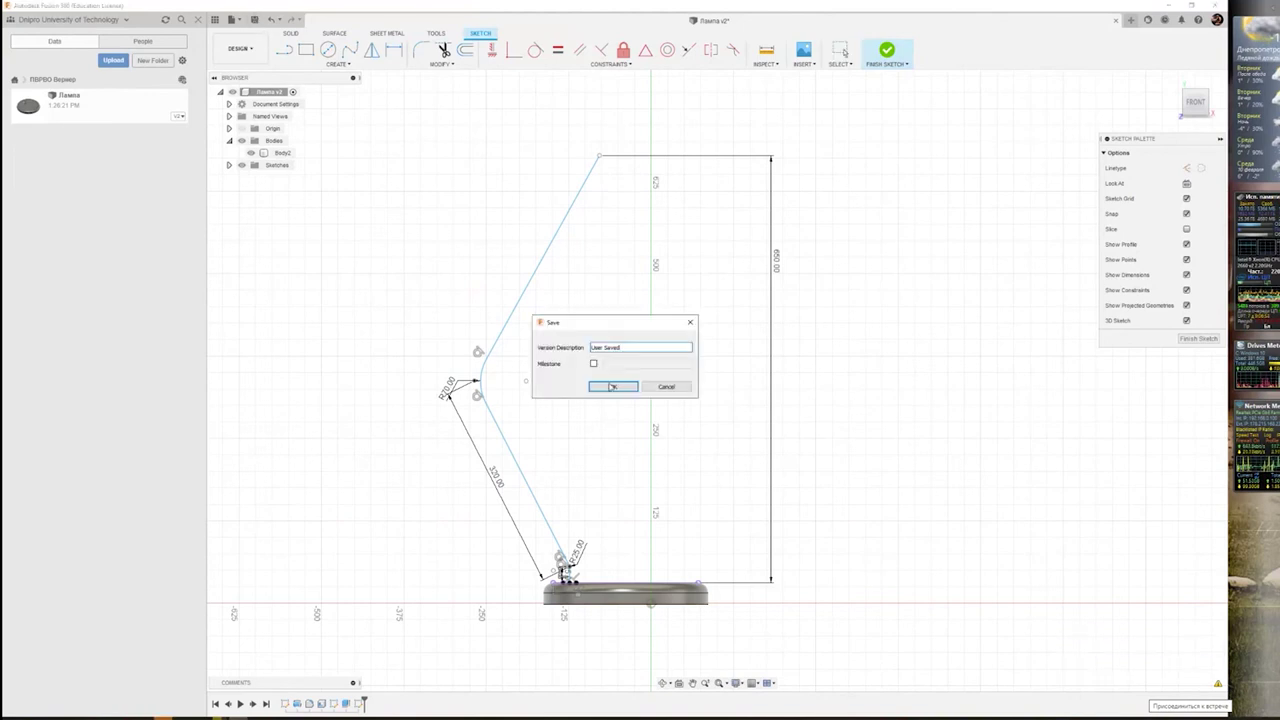
click(613, 387)
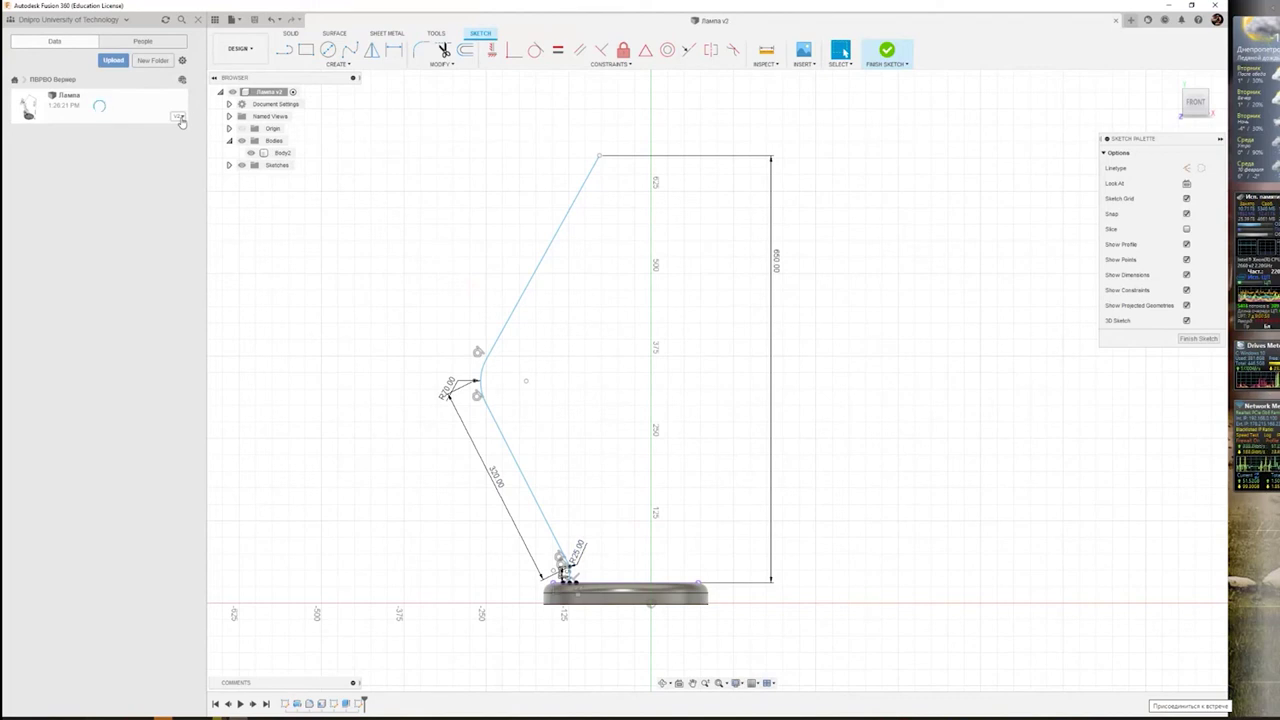
click(180, 120)
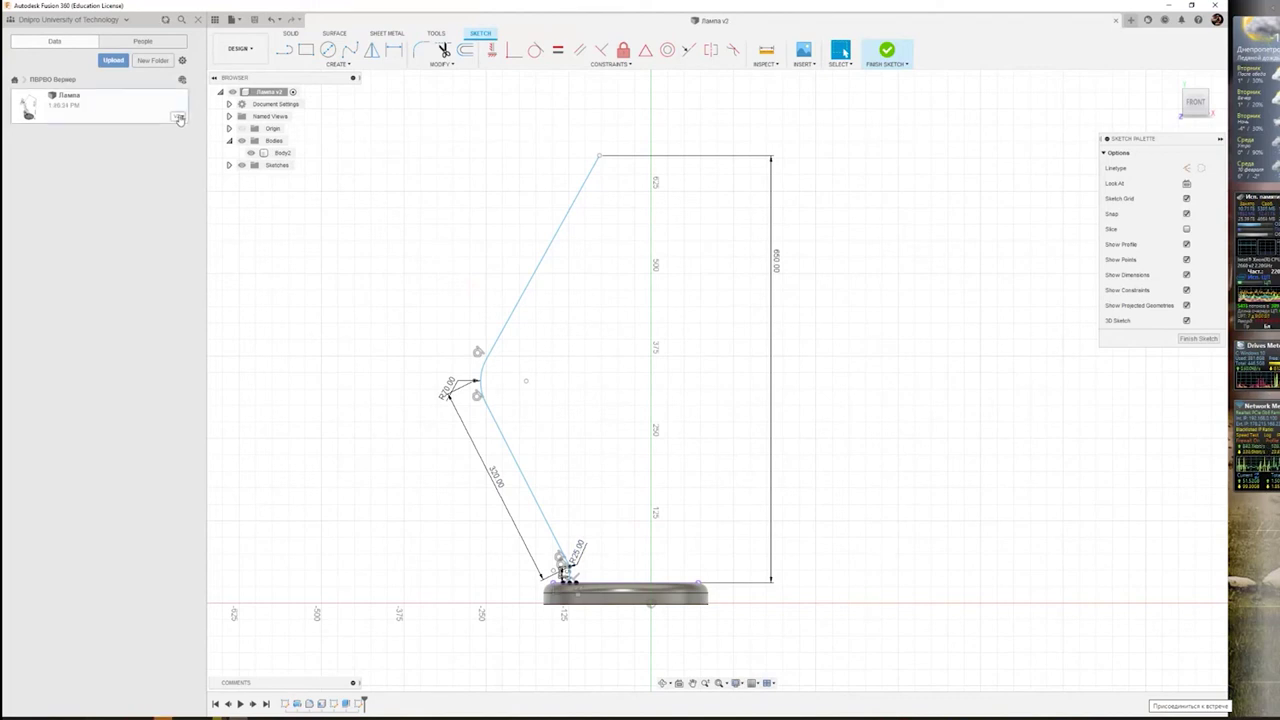
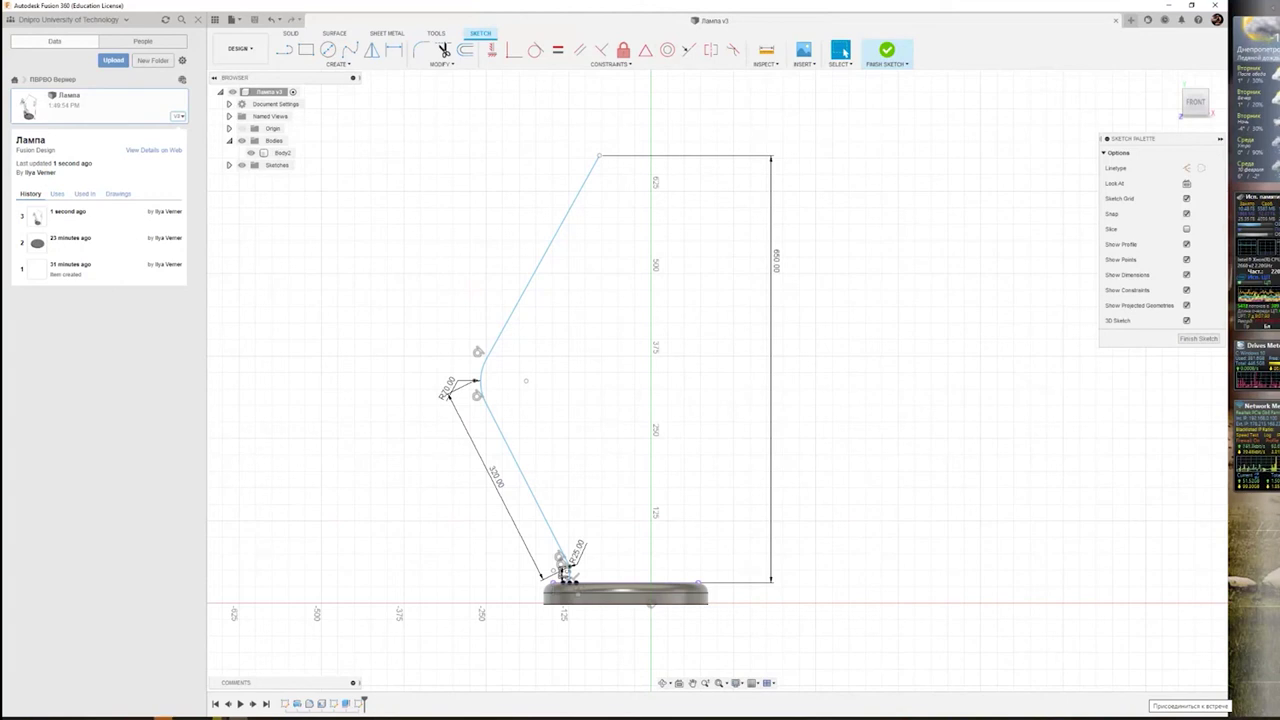
- Finish the bent two-segment lamp-arm path sketch and bring up the solid Create commands
click(886, 50)
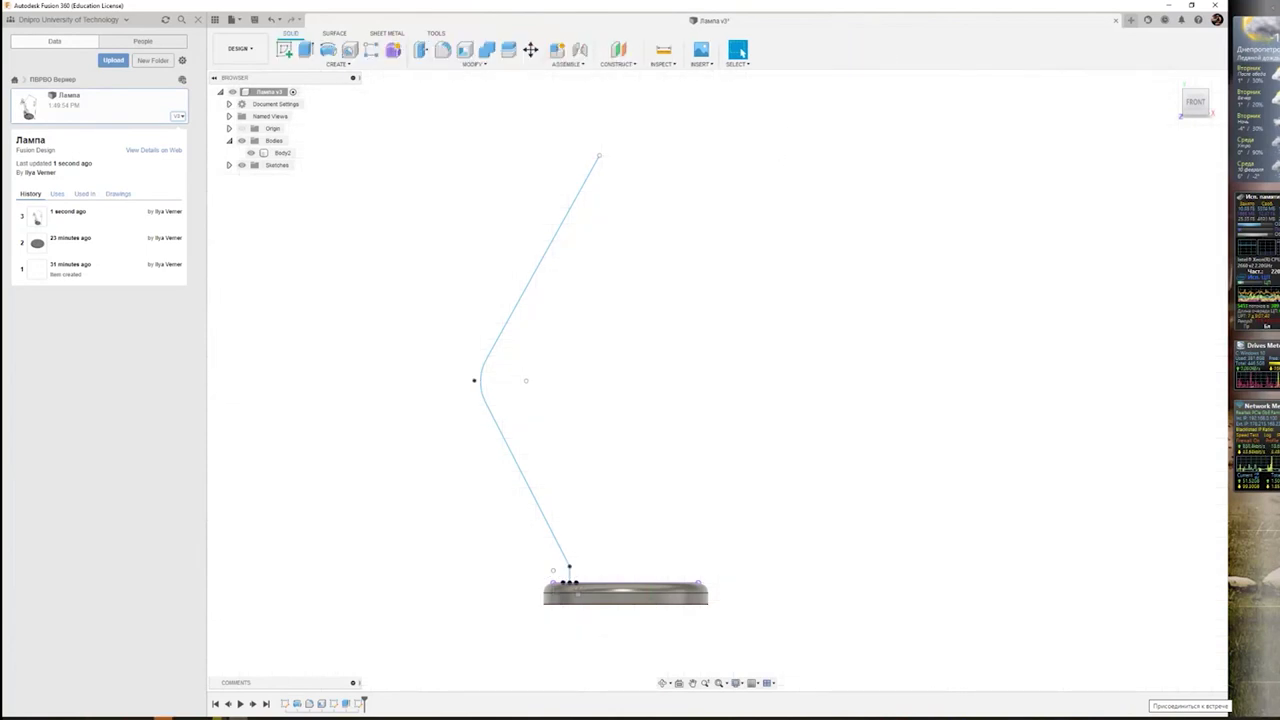
click(346, 66)
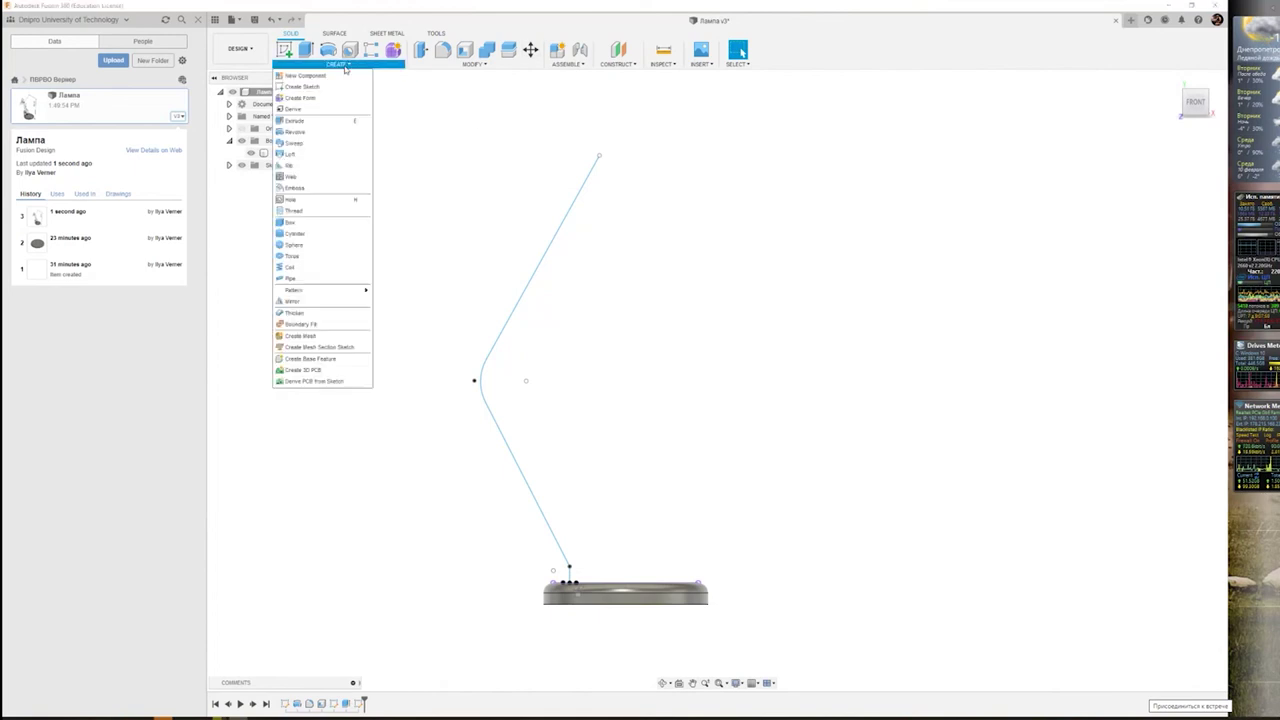
- Begin a Sweep using the bent lamp-arm line as its single path, ready for a profile
click(315, 144)
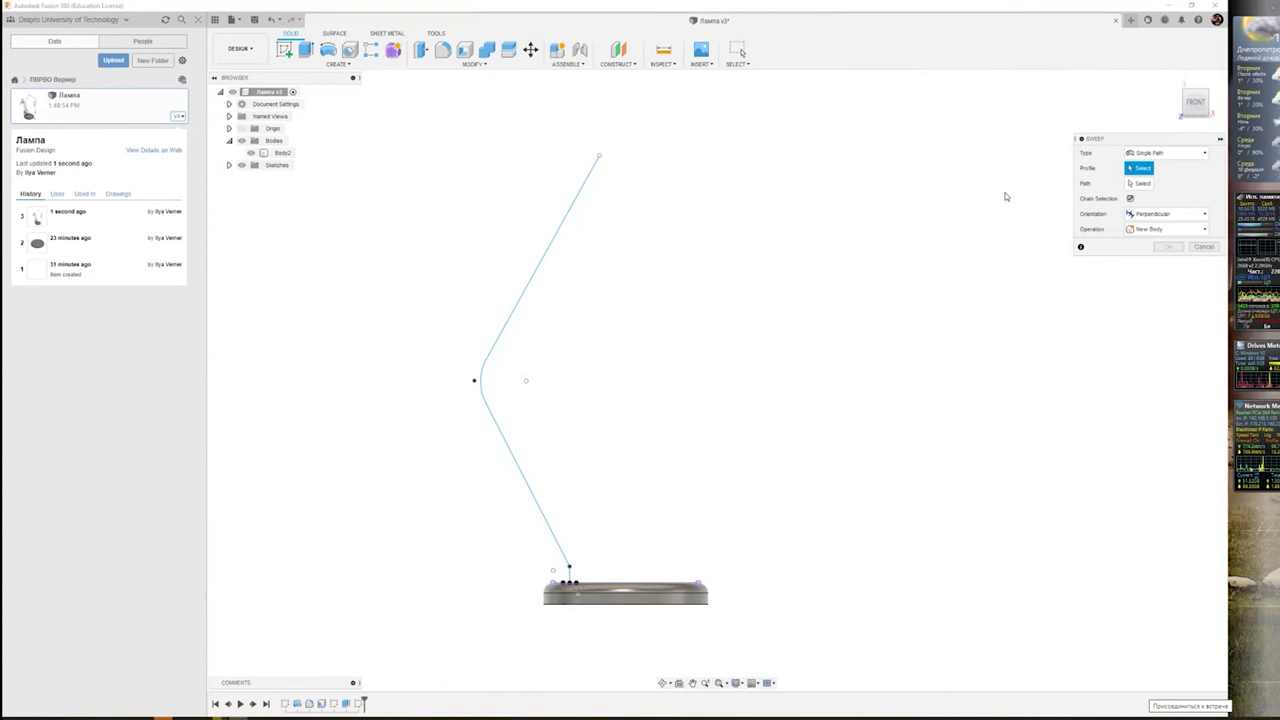
click(1140, 184)
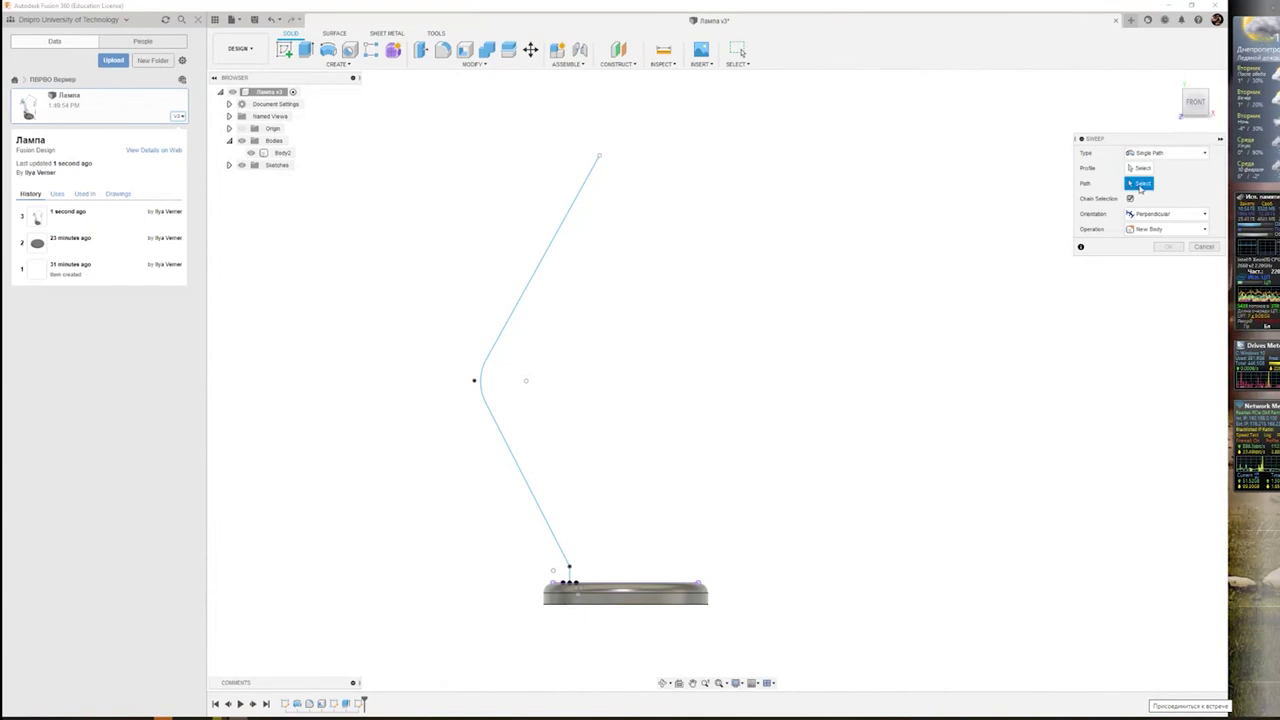
click(519, 474)
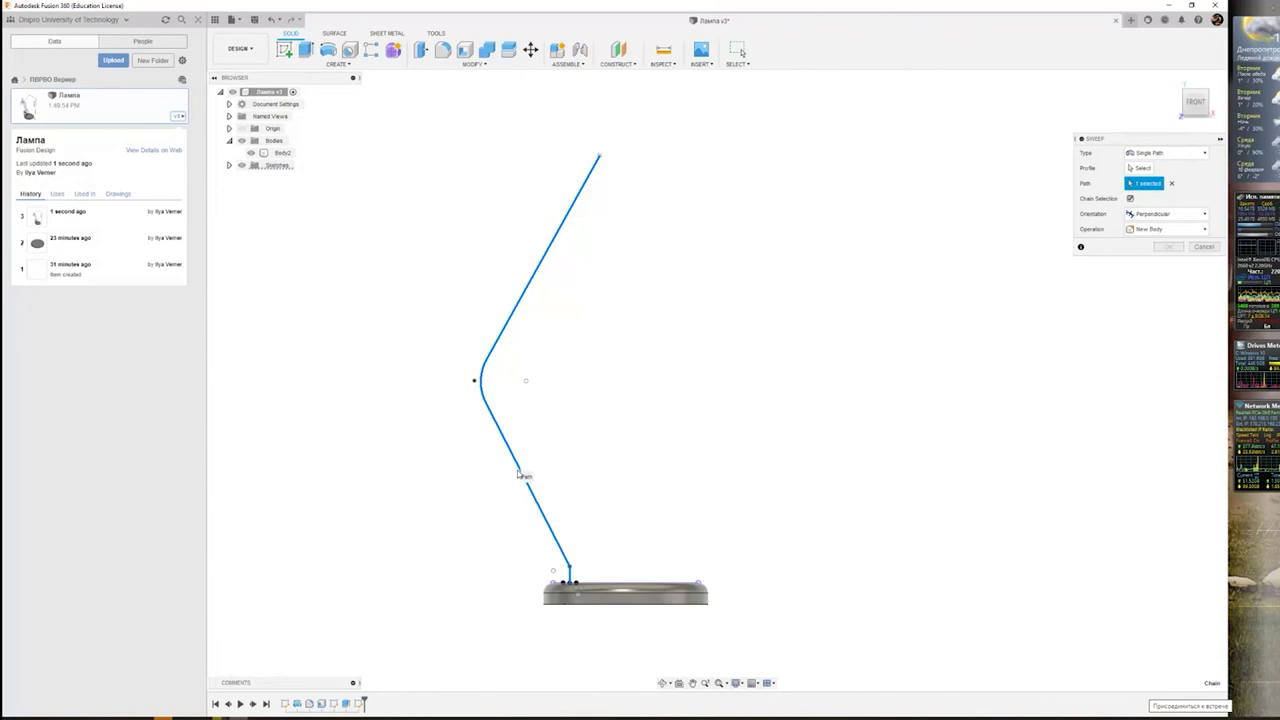
click(1143, 169)
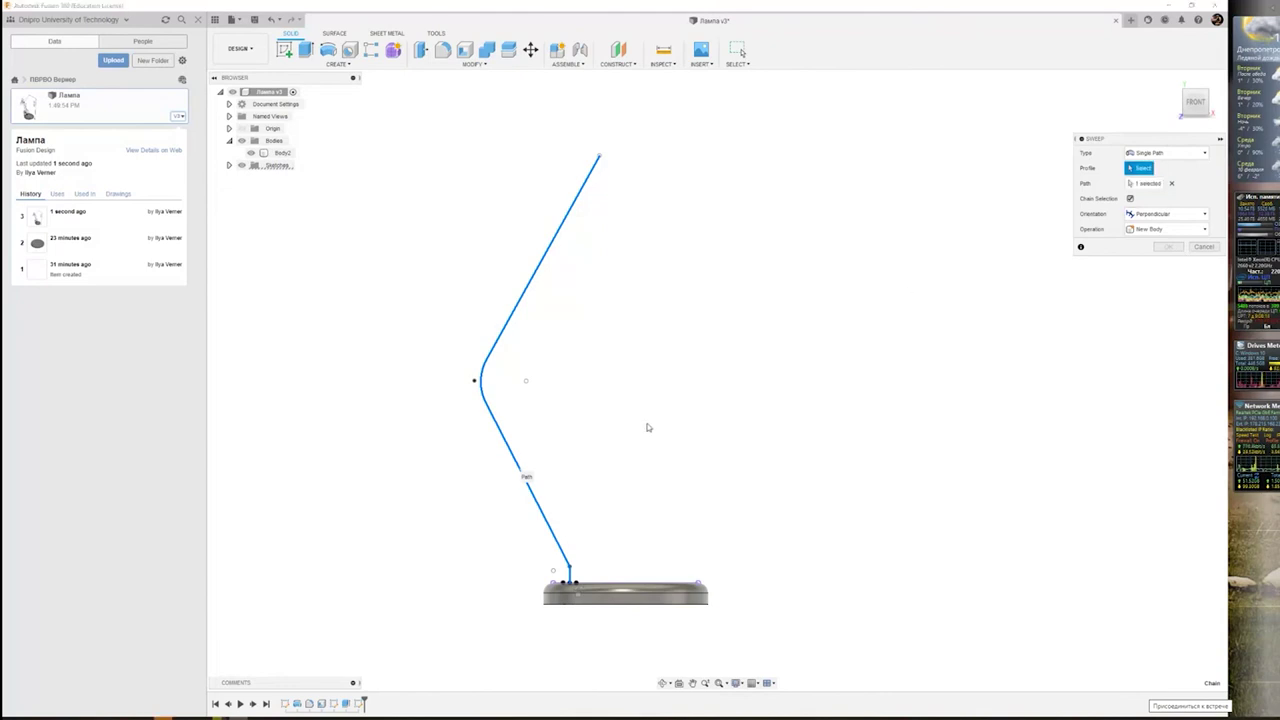
- Select the small circle at the base disc as the sweep profile
shift+middle_drag(663, 432, 663, 463)
scroll(600, 500, up, 2)
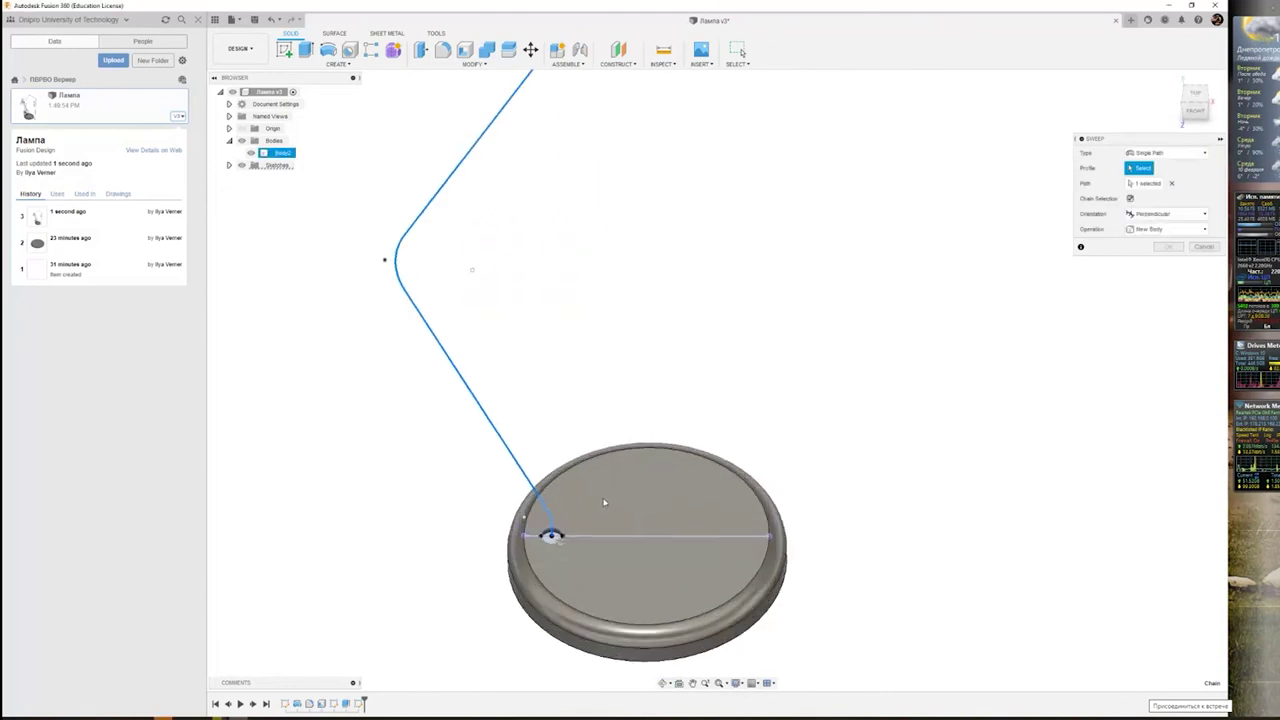
scroll(593, 500, up, 2)
scroll(593, 500, up, 1)
scroll(593, 500, up, 1)
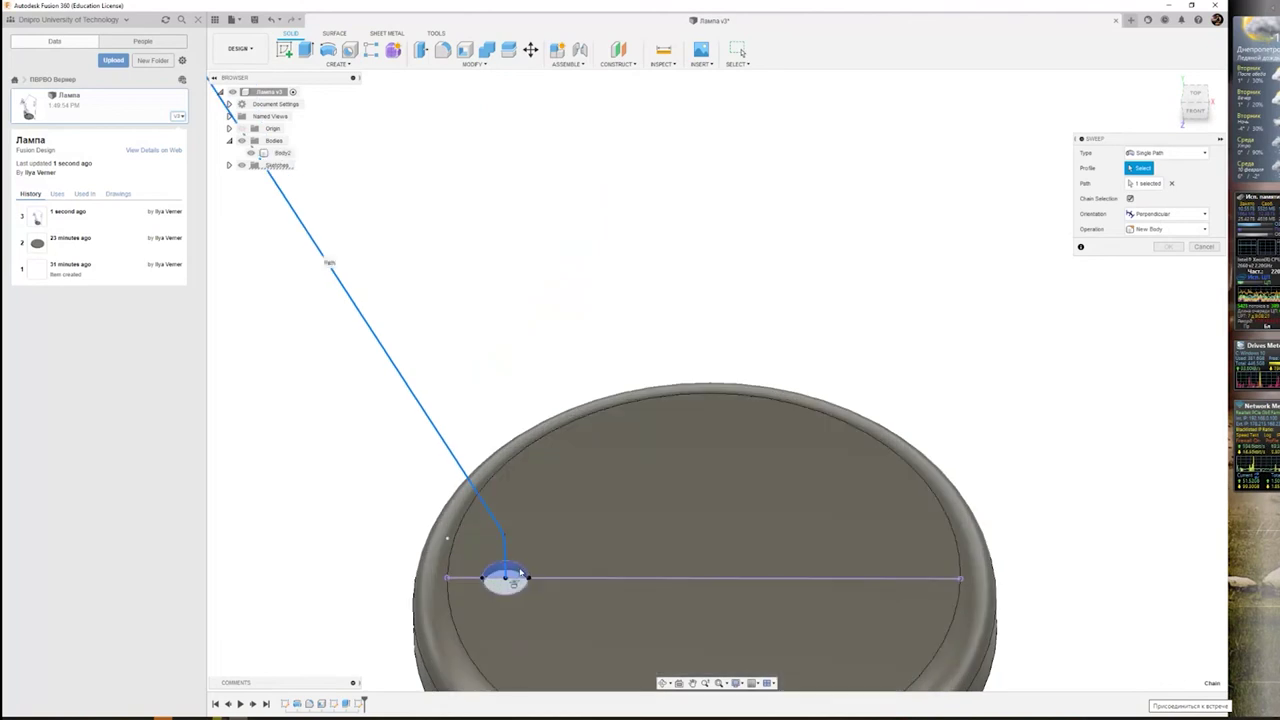
click(520, 572)
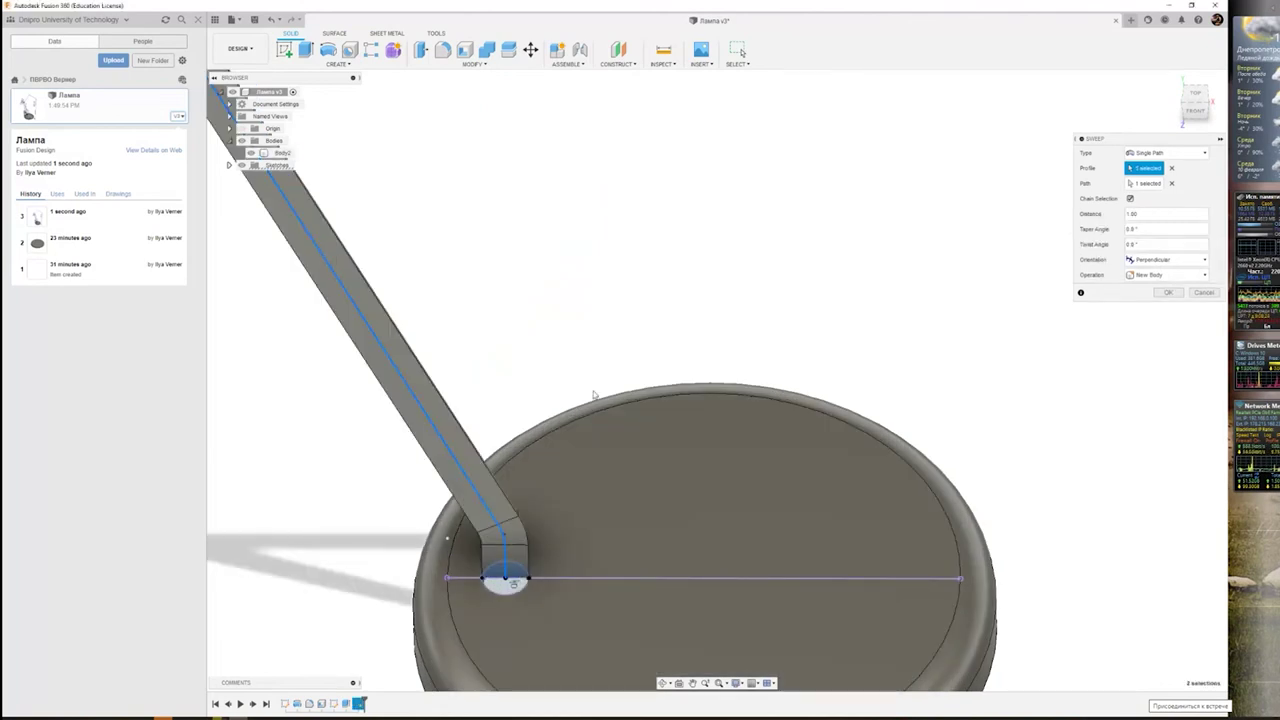
- Inspect the swept rod preview and commit it as Body3, the lamp arm
scroll(594, 363, down, 3)
scroll(580, 263, down, 2)
scroll(610, 253, down, 1)
mouse_move(610, 252)
shift+middle_down()
mouse_move(666, 277)
mouse_move(640, 311)
mouse_move(646, 323)
mouse_move(486, 294)
mouse_move(611, 246)
mouse_move(609, 257)
shift+middle_up()
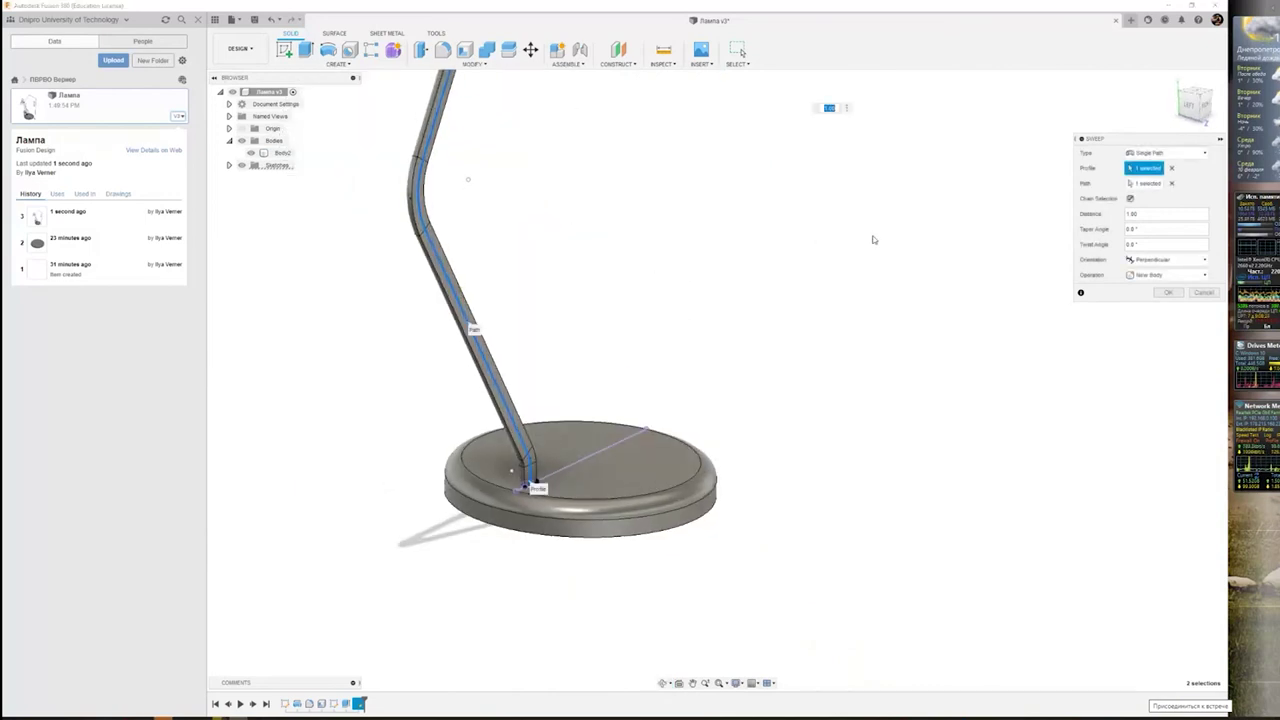
mouse_move(788, 194)
middle_down()
mouse_move(823, 246)
mouse_move(567, 444)
middle_up()
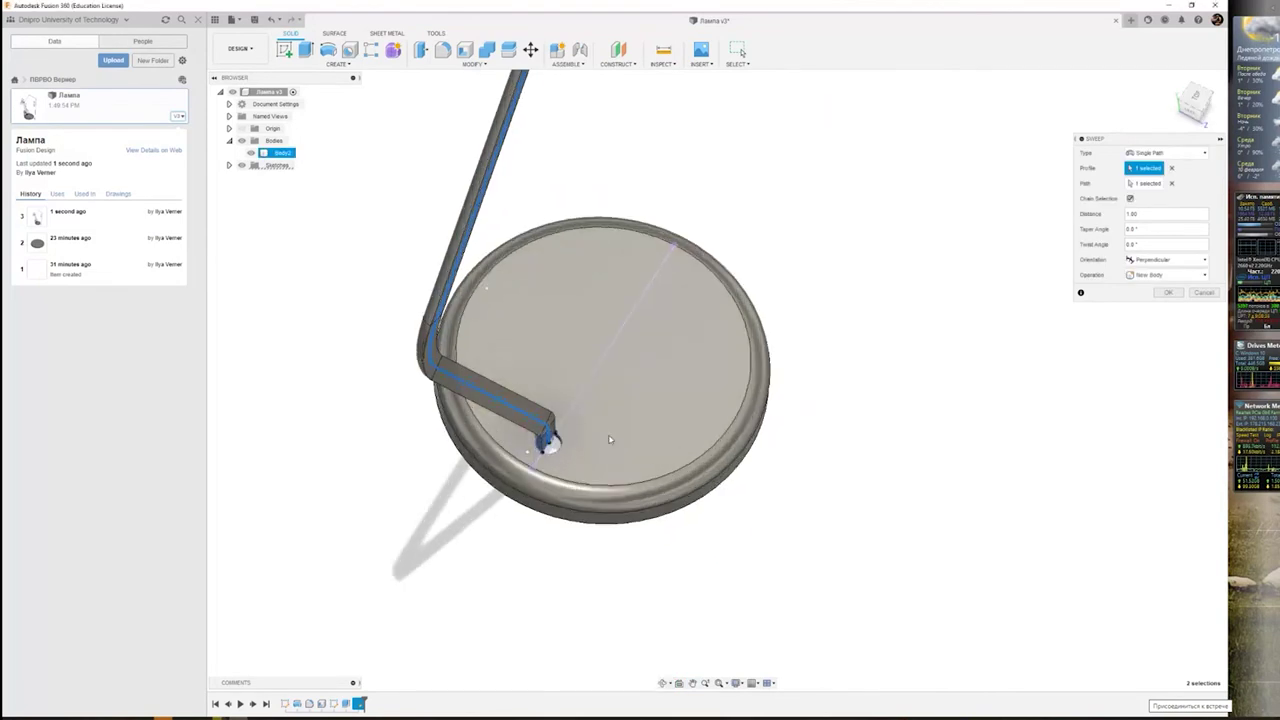
scroll(567, 444, up, 5)
scroll(567, 444, up, 2)
scroll(567, 444, up, 2)
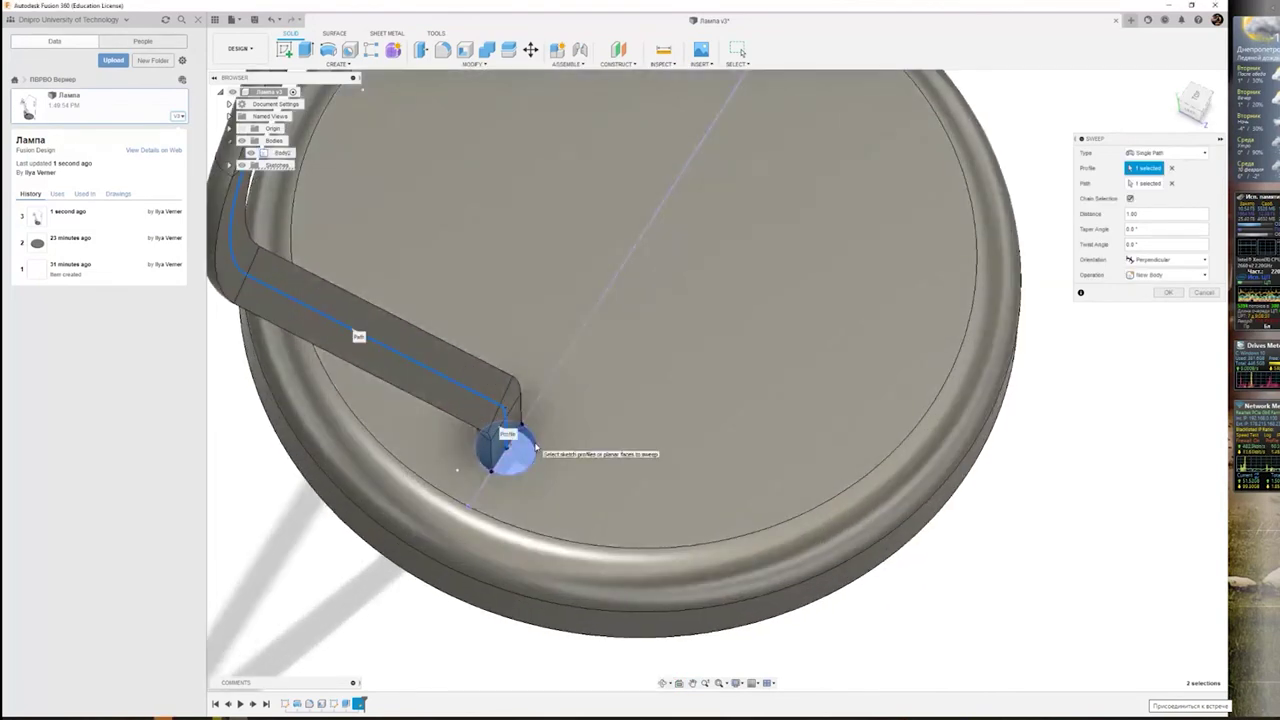
scroll(600, 354, down, 2)
scroll(608, 331, down, 3)
scroll(605, 300, down, 2)
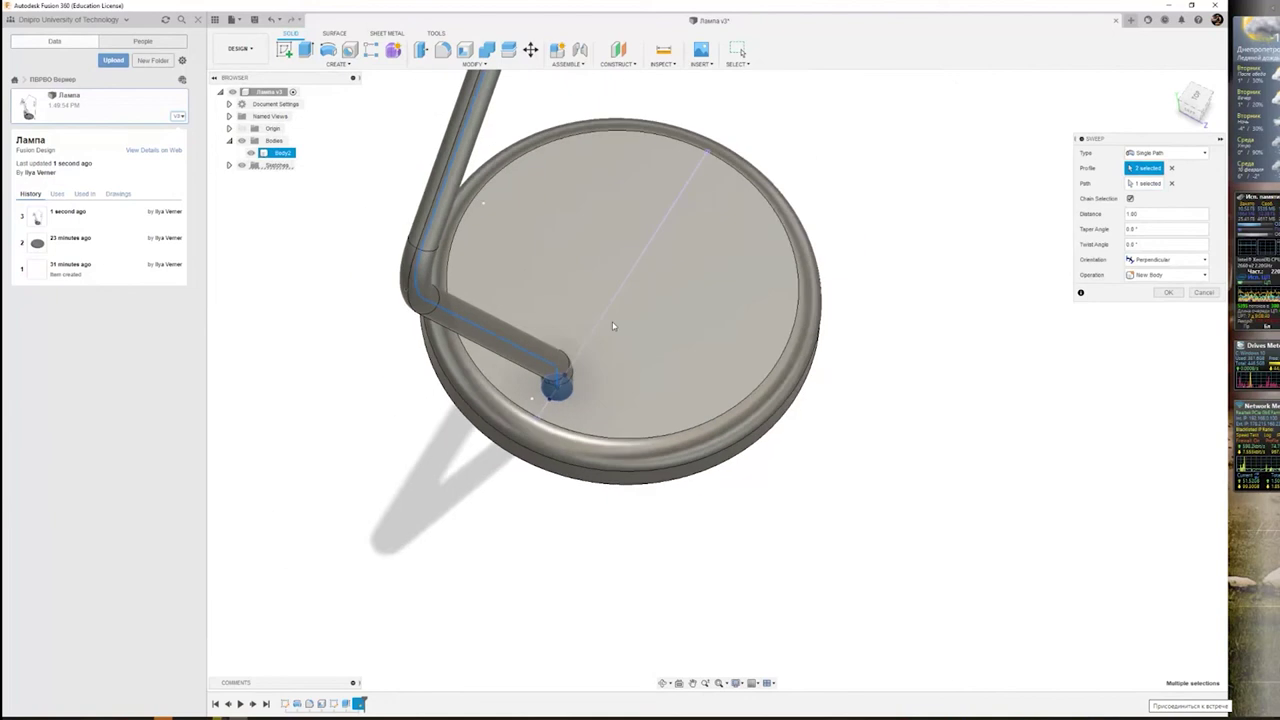
scroll(600, 240, down, 2)
mouse_move(600, 240)
shift+middle_down()
mouse_move(608, 160)
mouse_move(666, 157)
mouse_move(661, 231)
mouse_move(648, 240)
mouse_move(534, 217)
mouse_move(520, 186)
mouse_move(747, 149)
mouse_move(643, 140)
mouse_move(646, 246)
mouse_move(617, 223)
mouse_move(649, 382)
mouse_move(711, 280)
mouse_move(714, 220)
mouse_move(660, 220)
mouse_move(840, 324)
mouse_move(734, 286)
shift+middle_up()
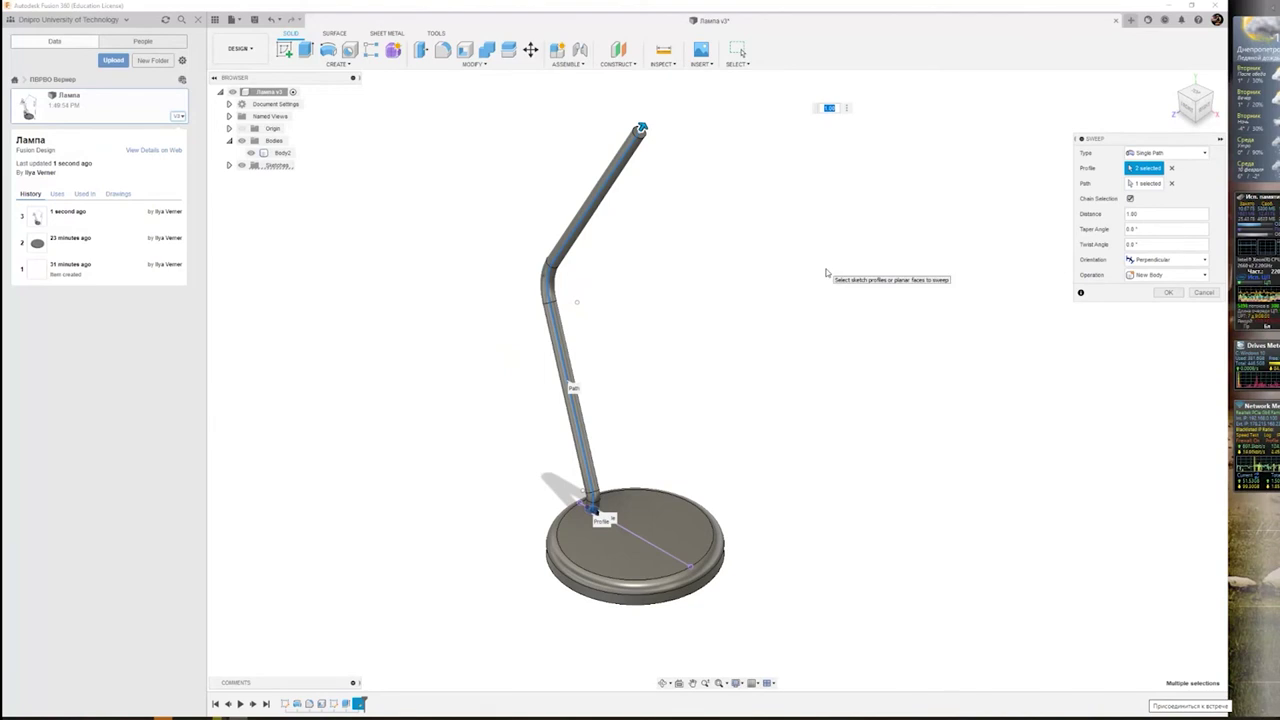
click(1160, 294)
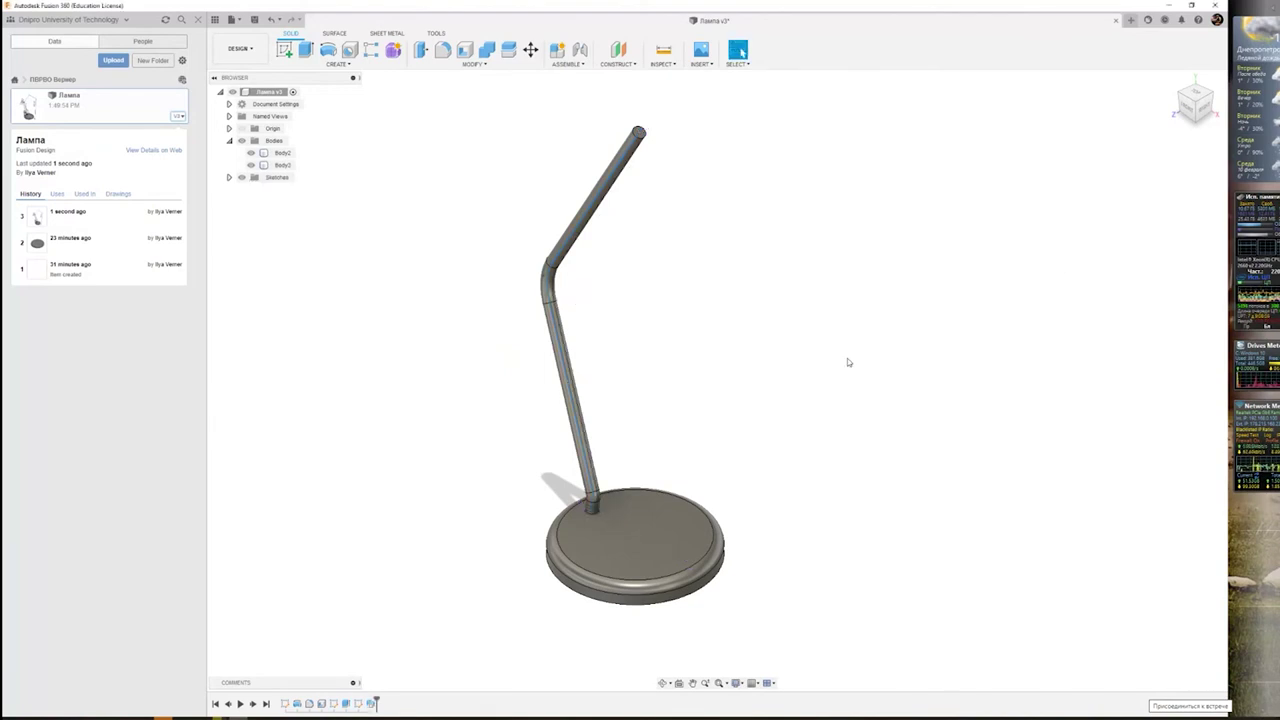
mouse_move(846, 360)
shift+middle_down()
mouse_move(854, 369)
mouse_move(809, 357)
mouse_move(836, 347)
mouse_move(826, 363)
shift+middle_up()
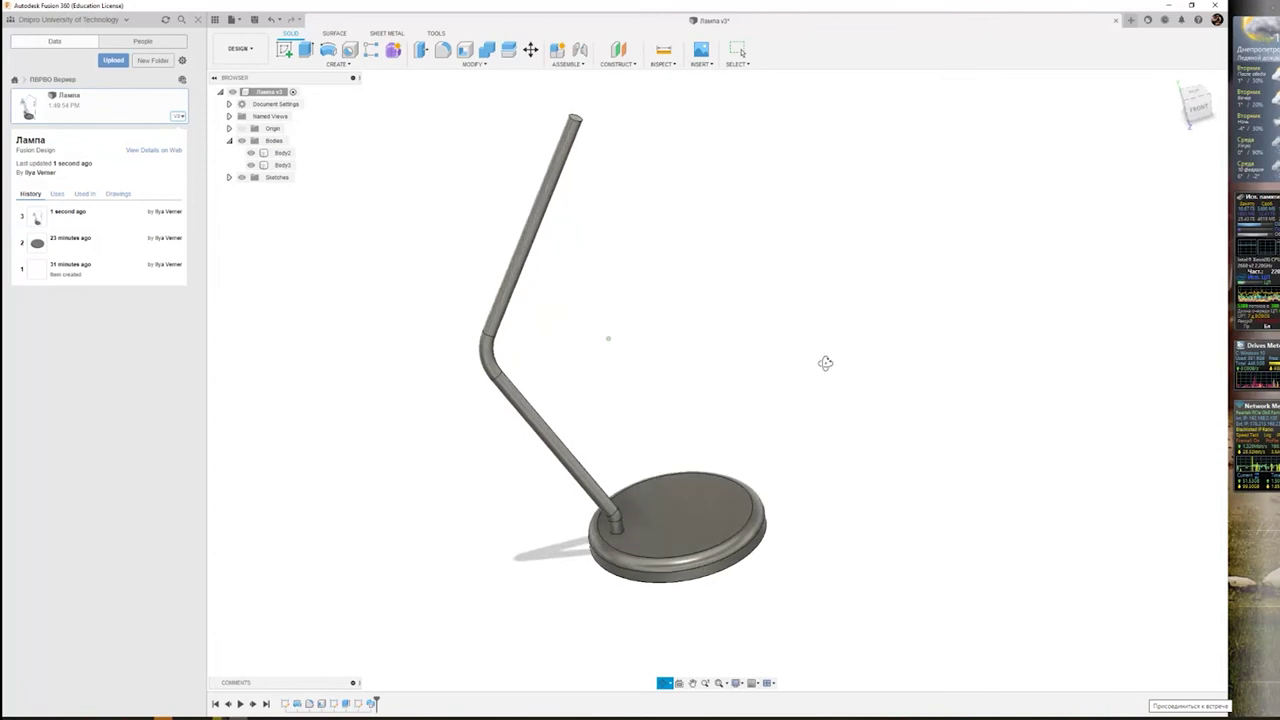